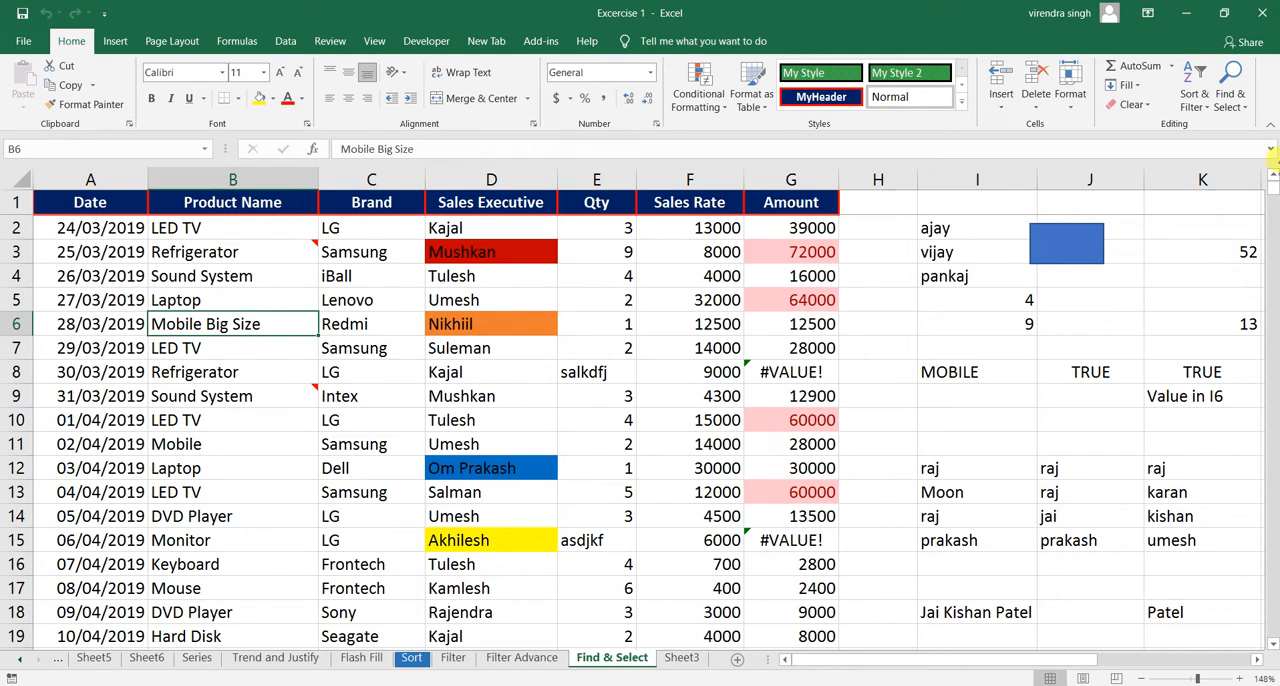
- Review the named ranges and tables offered in the Go To dialog, and close it without jumping anywhere
click(1232, 100)
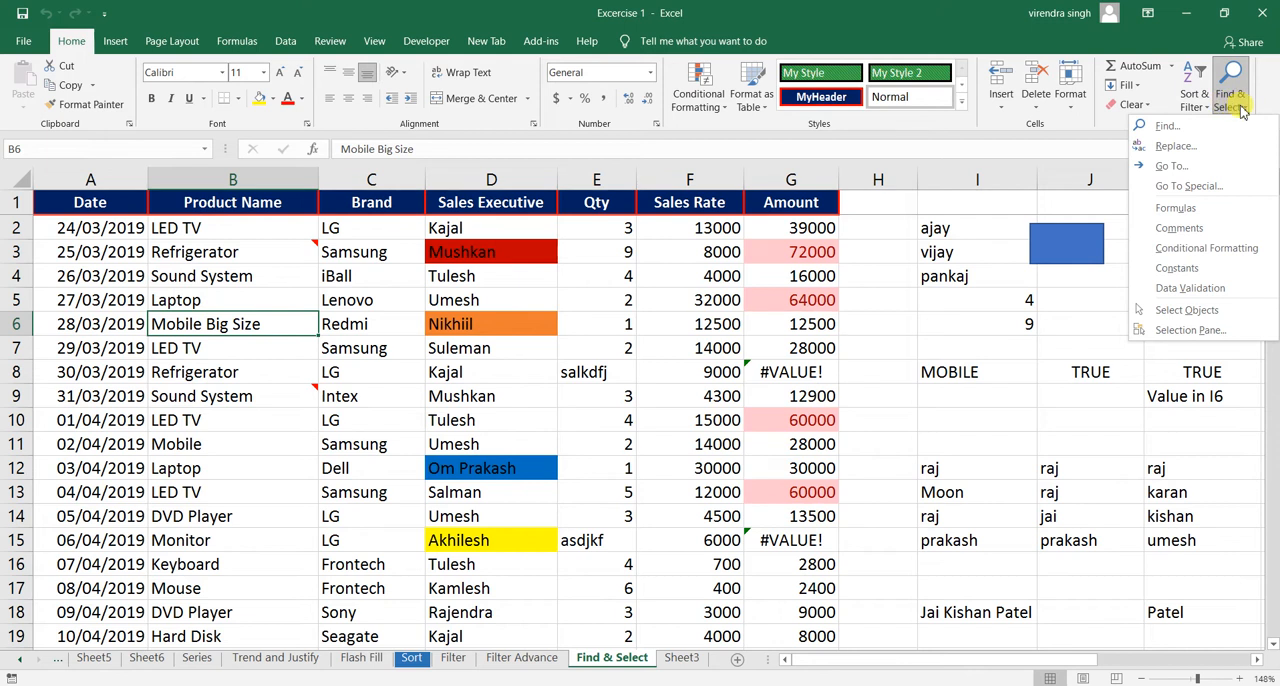
click(1178, 172)
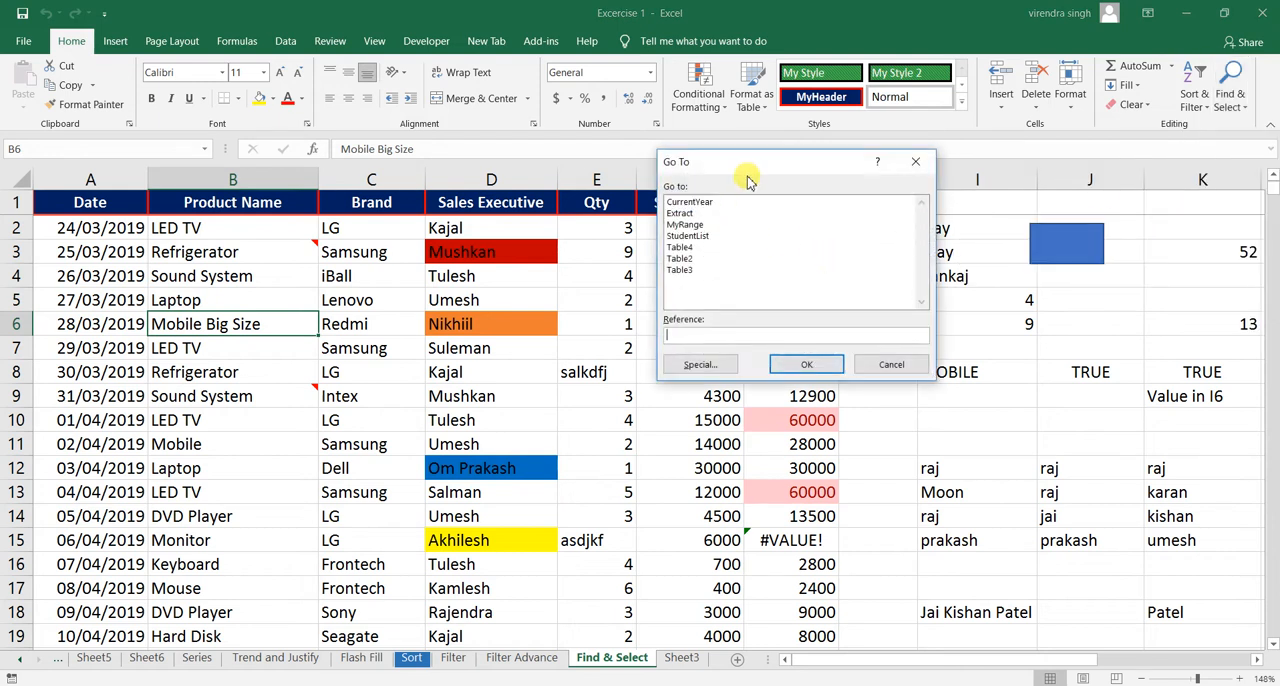
drag(752, 174, 737, 228)
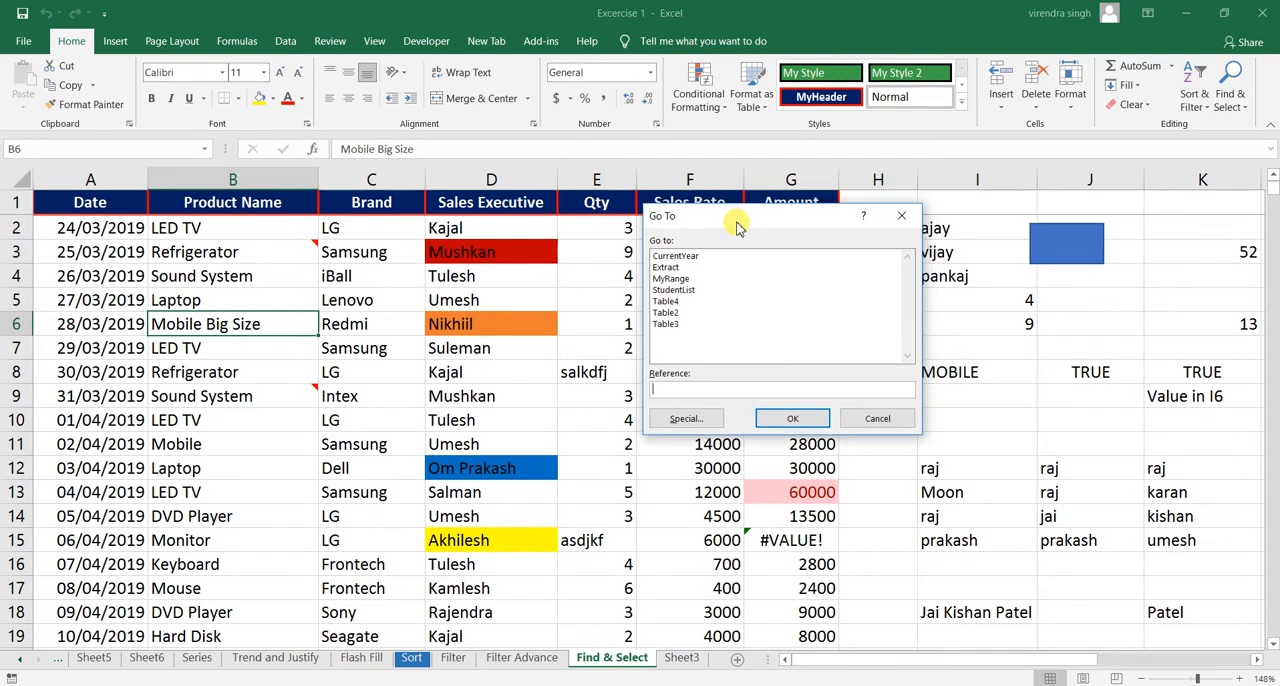
click(675, 257)
click(668, 267)
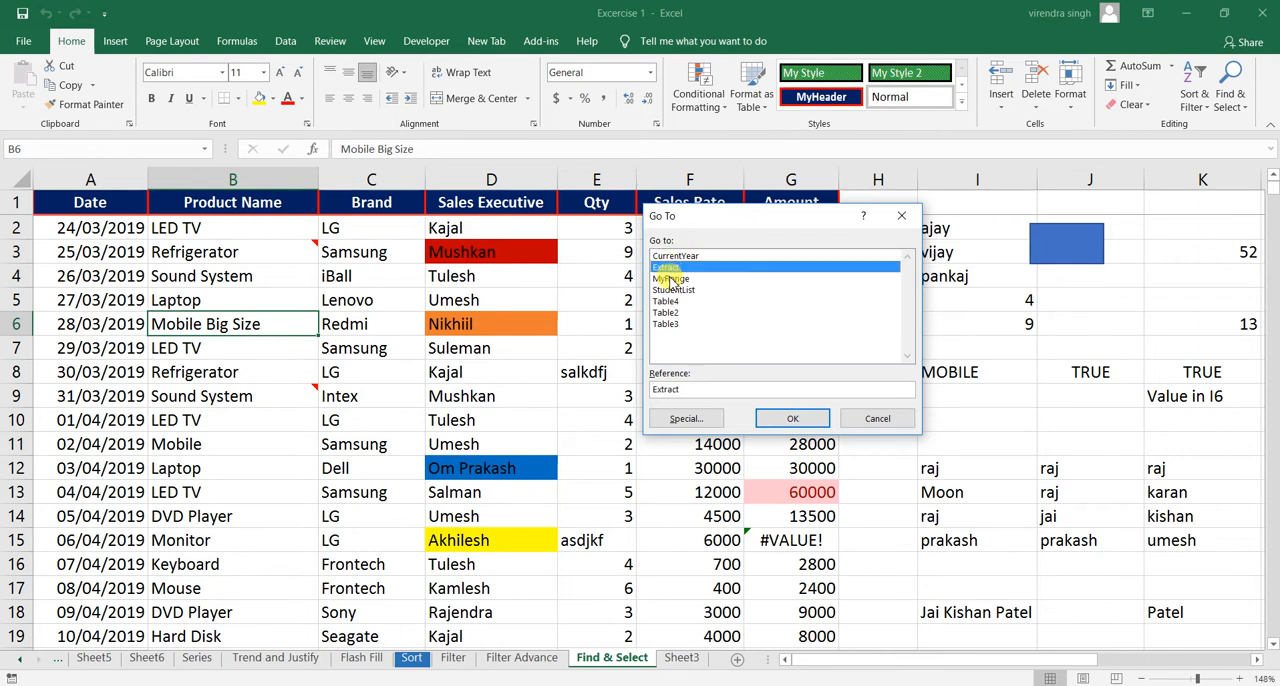
click(669, 279)
click(670, 290)
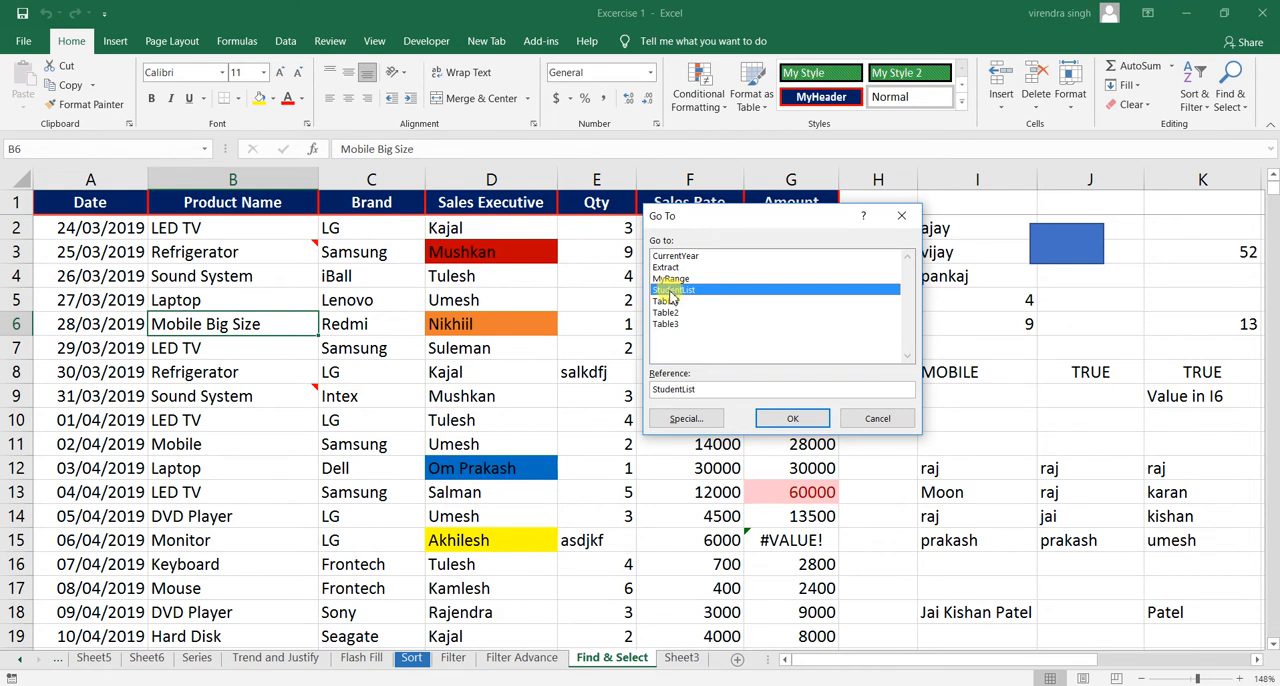
click(667, 301)
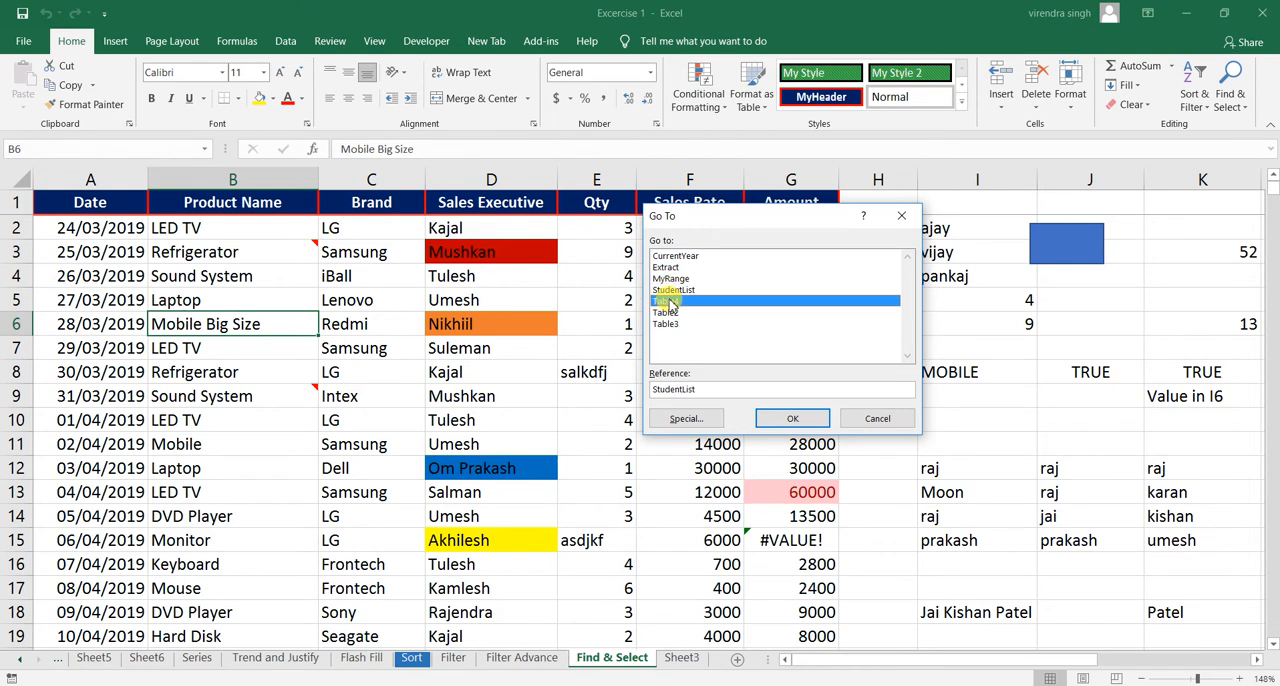
click(875, 419)
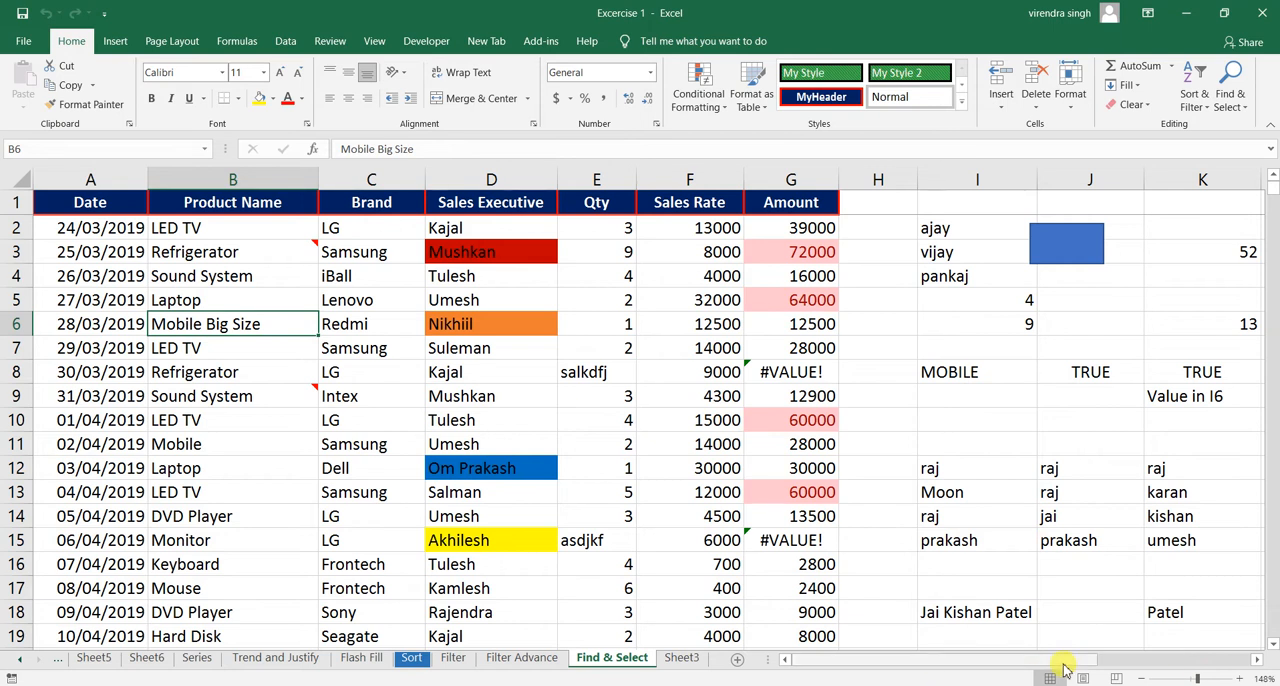
- Fill I232:J233 with sample text: "k;adsjf;s" and "sdfsadf" in column I, "sadfsdfsa" and "sdfa" in column J
drag(1273, 197, 1271, 350)
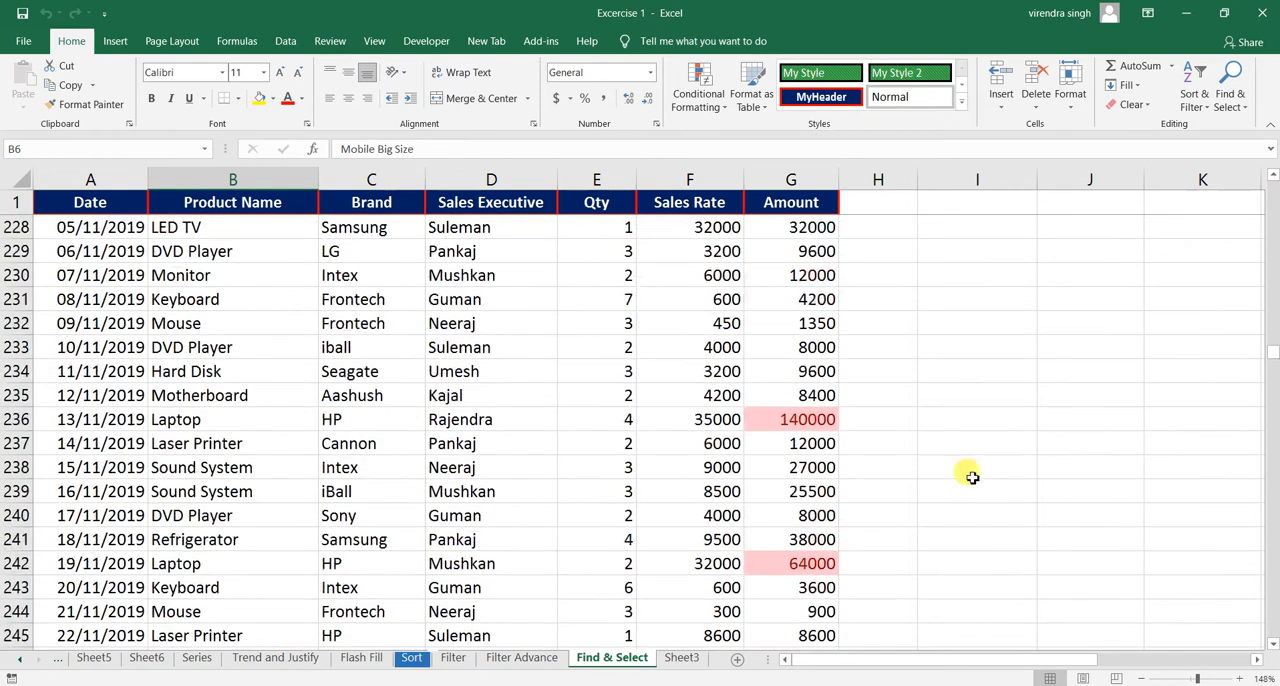
click(1054, 389)
click(993, 326)
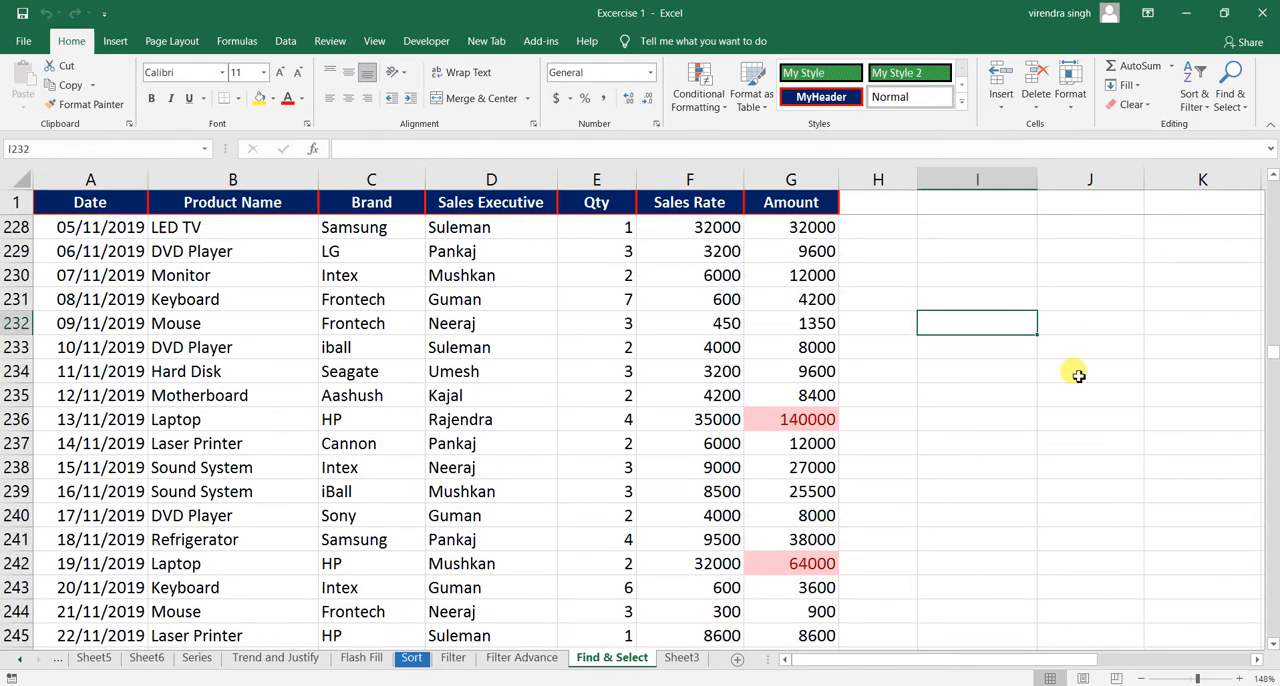
shift+click(1191, 477)
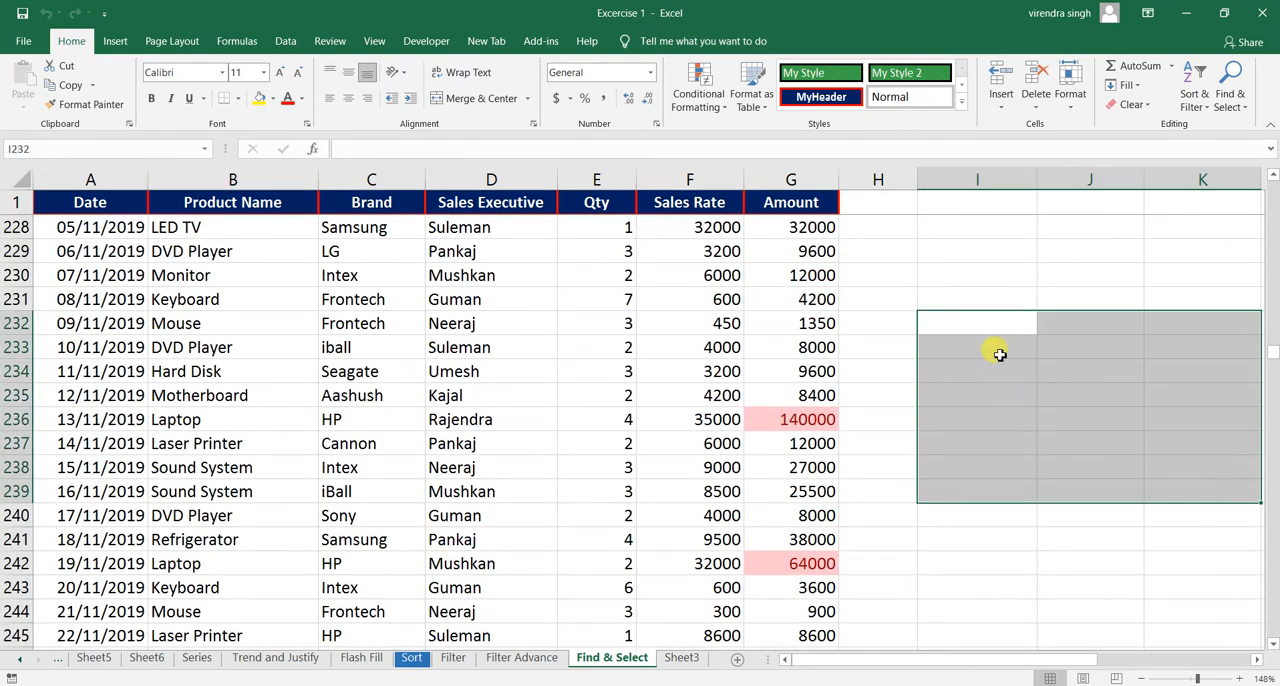
click(982, 329)
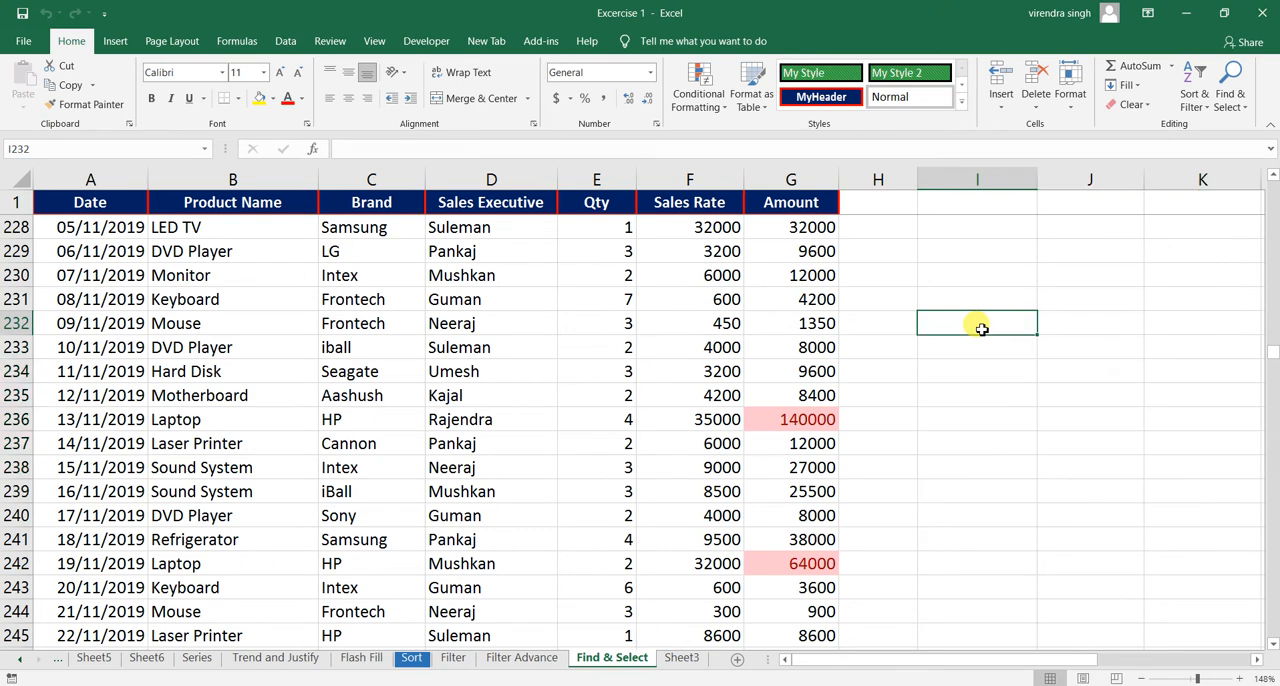
text(k;adsjf;s)
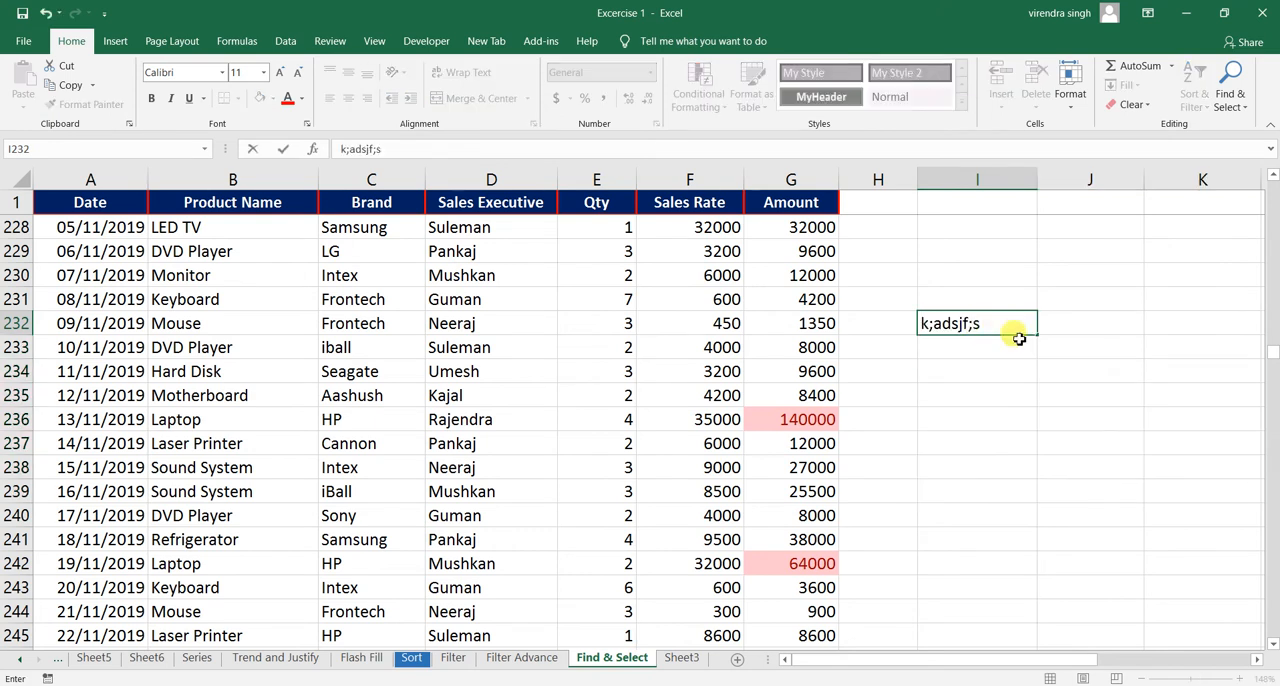
key(Return)
text(sdfsadf)
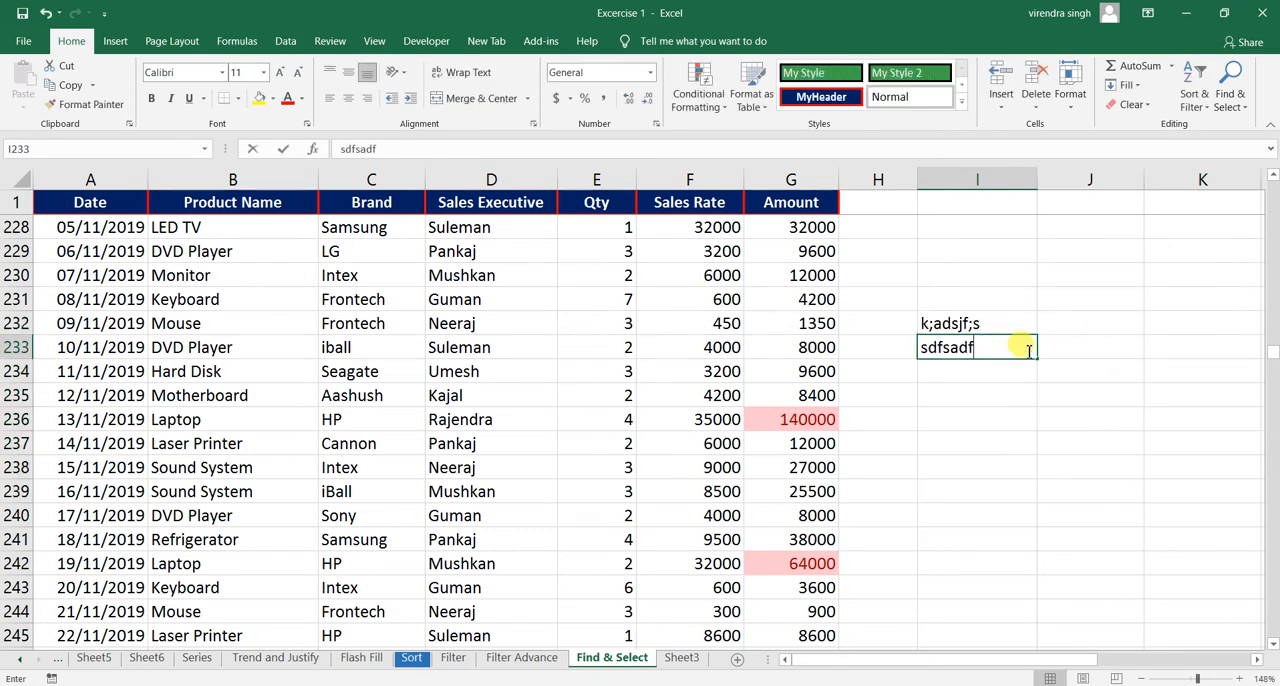
click(1083, 323)
text(sadfsdfsa)
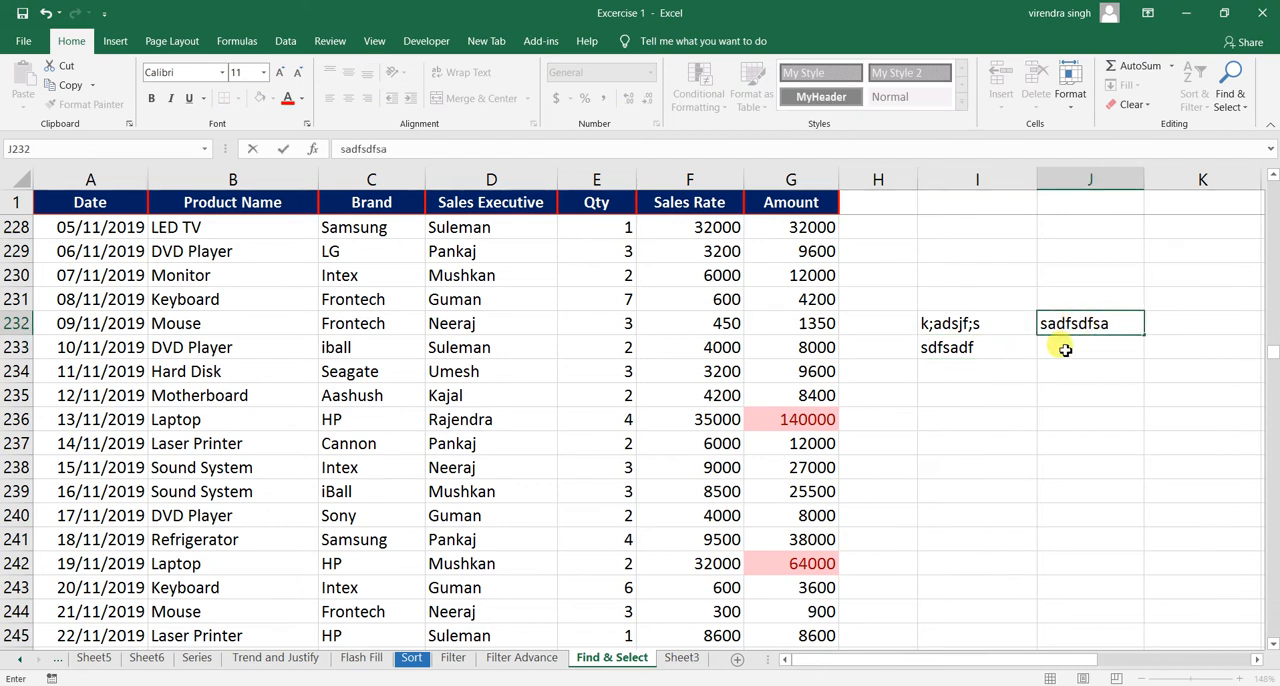
click(1065, 349)
text(sdfa)
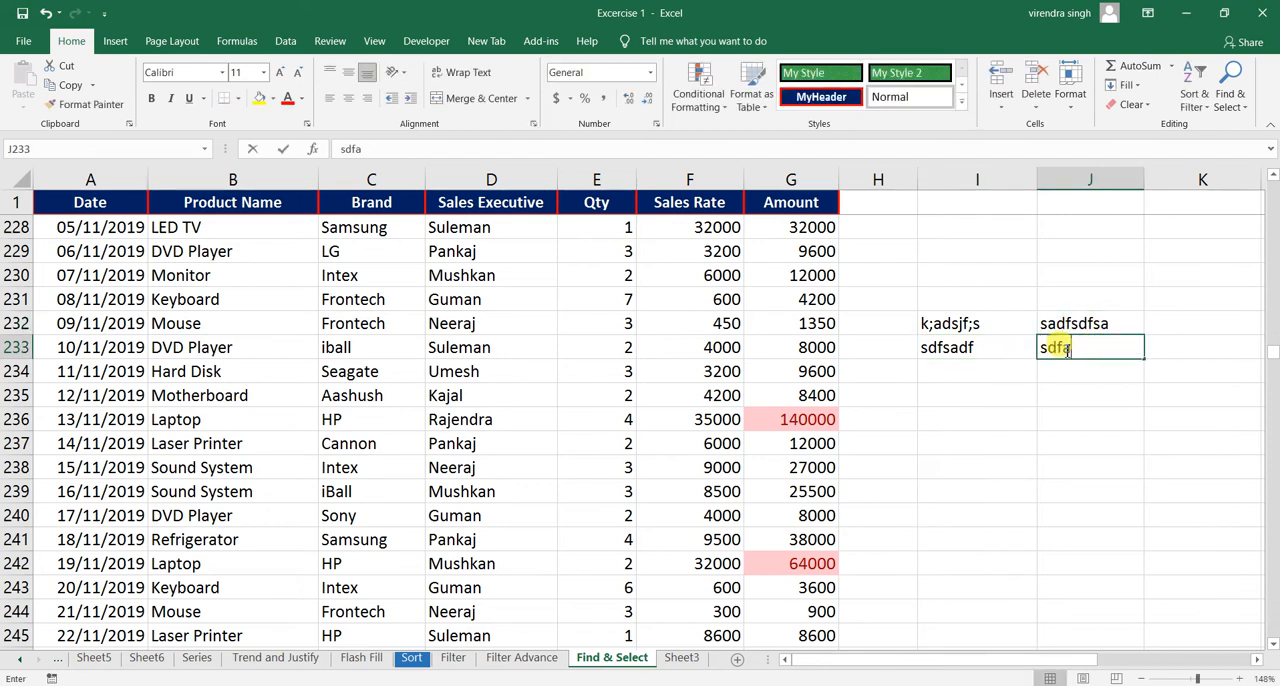
- Define the name SalesData for the range I232:J233
drag(960, 325, 1057, 347)
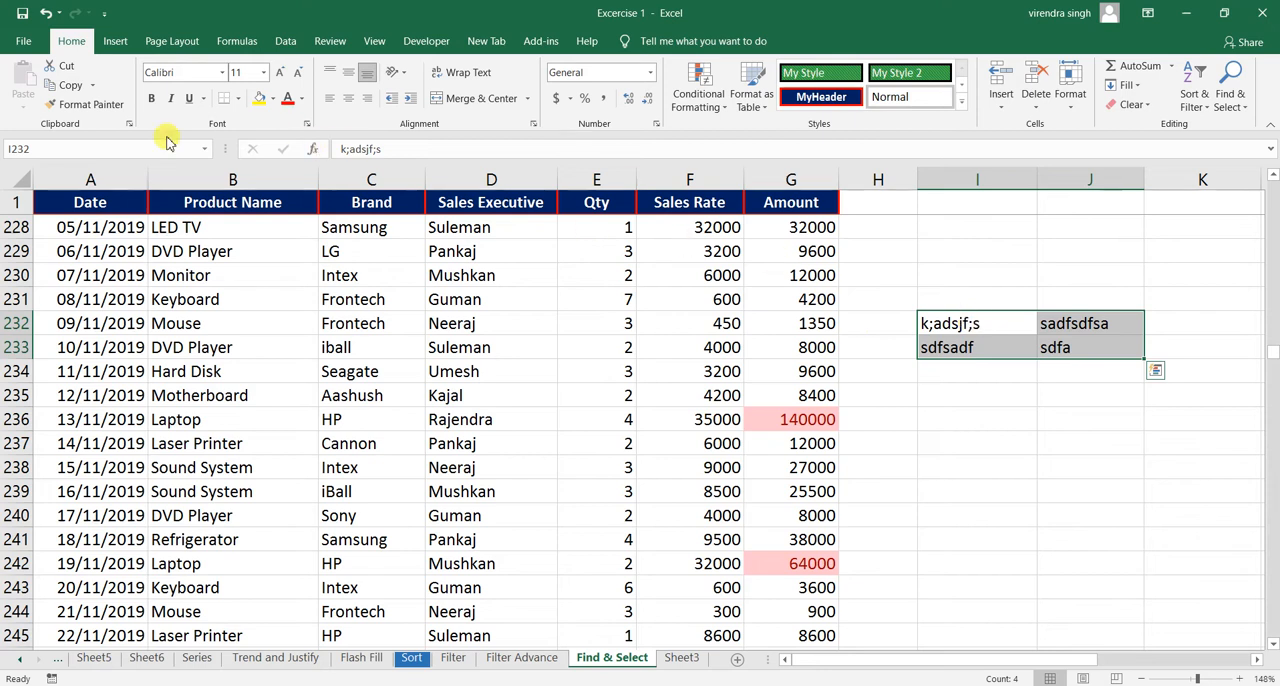
click(91, 150)
key(BackSpace)
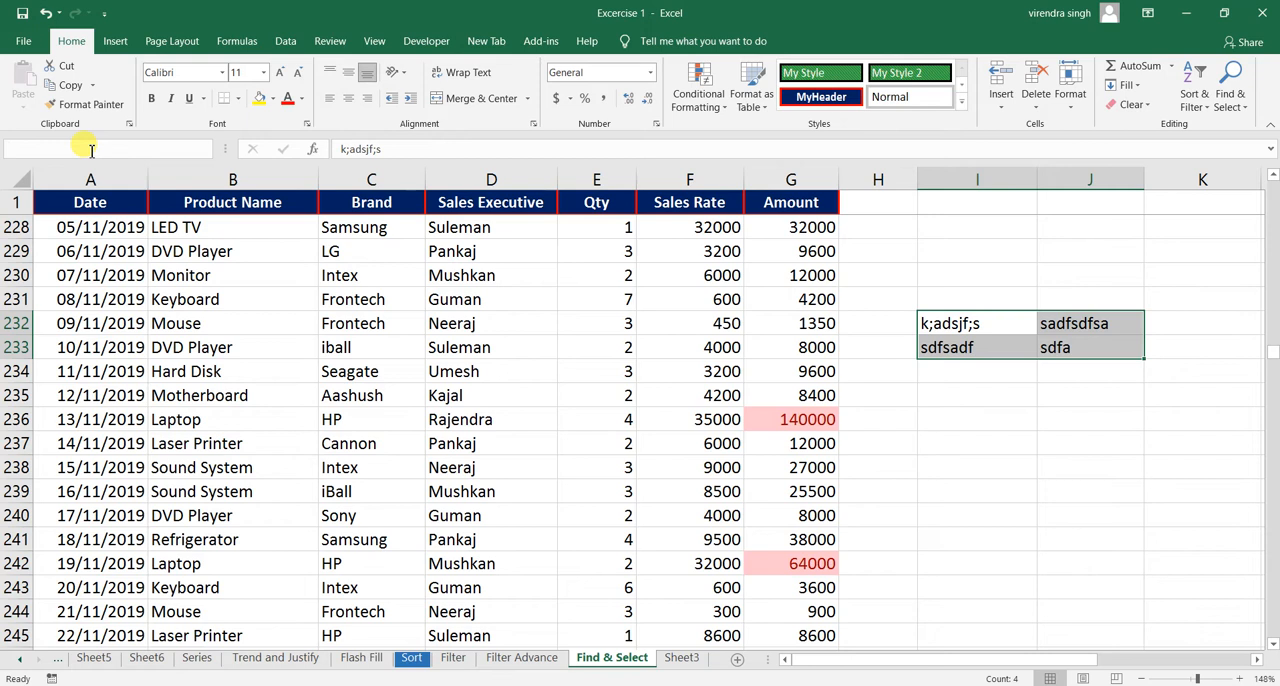
text(SalesData)
key(Return)
- Enter the values 1, 11, 1, 1, 1 and 1 down cells XEX619:XEX624 near the sheet's last column
click(669, 299)
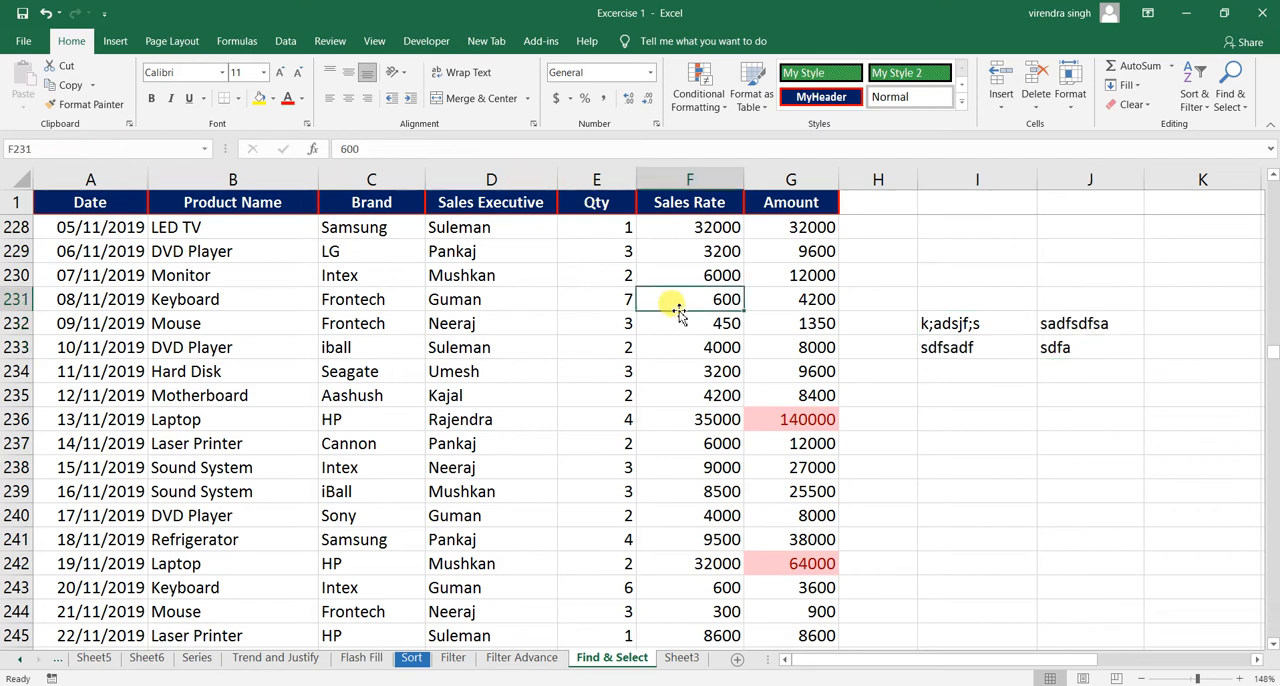
key(ctrl+Down)
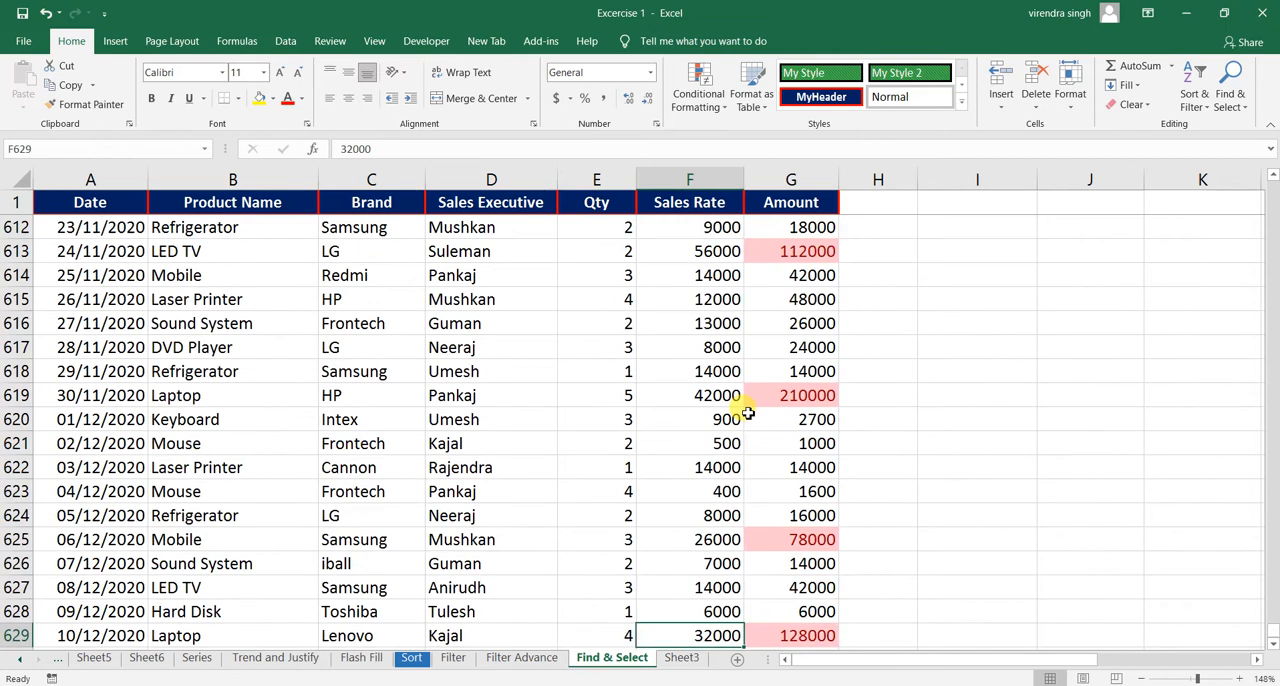
key(Right)
key(ctrl+Right)
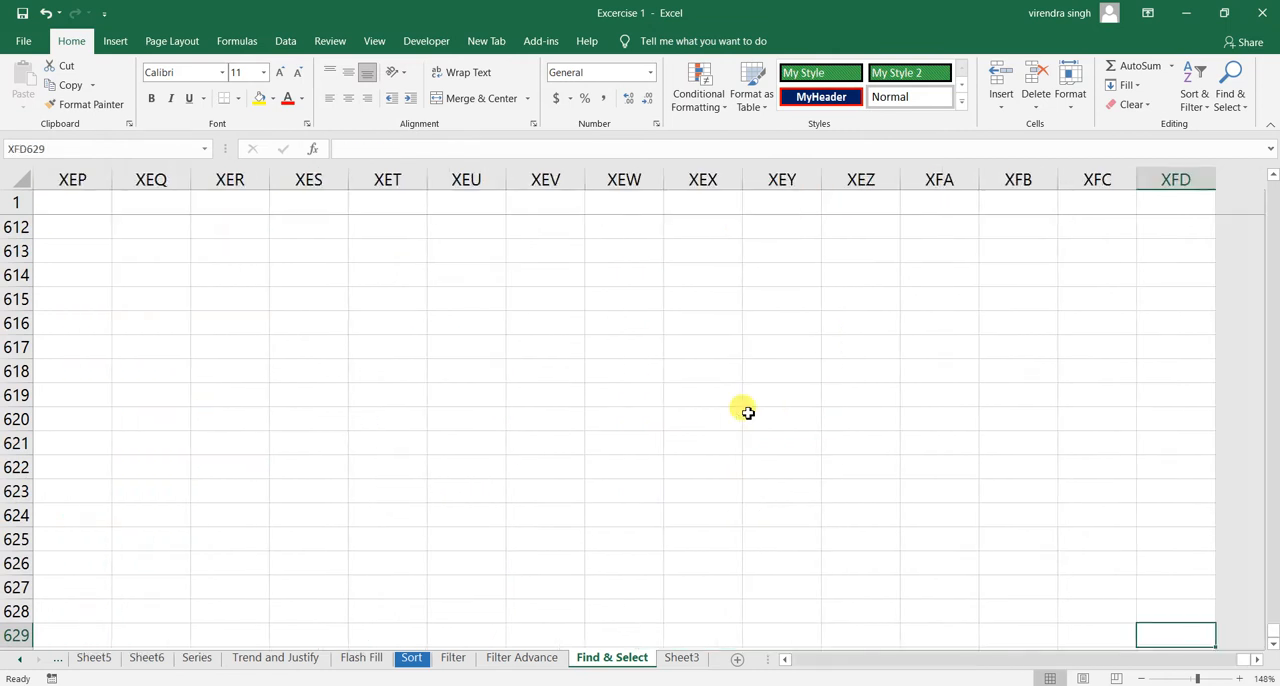
key(Left)
key(Left)
key(Left)
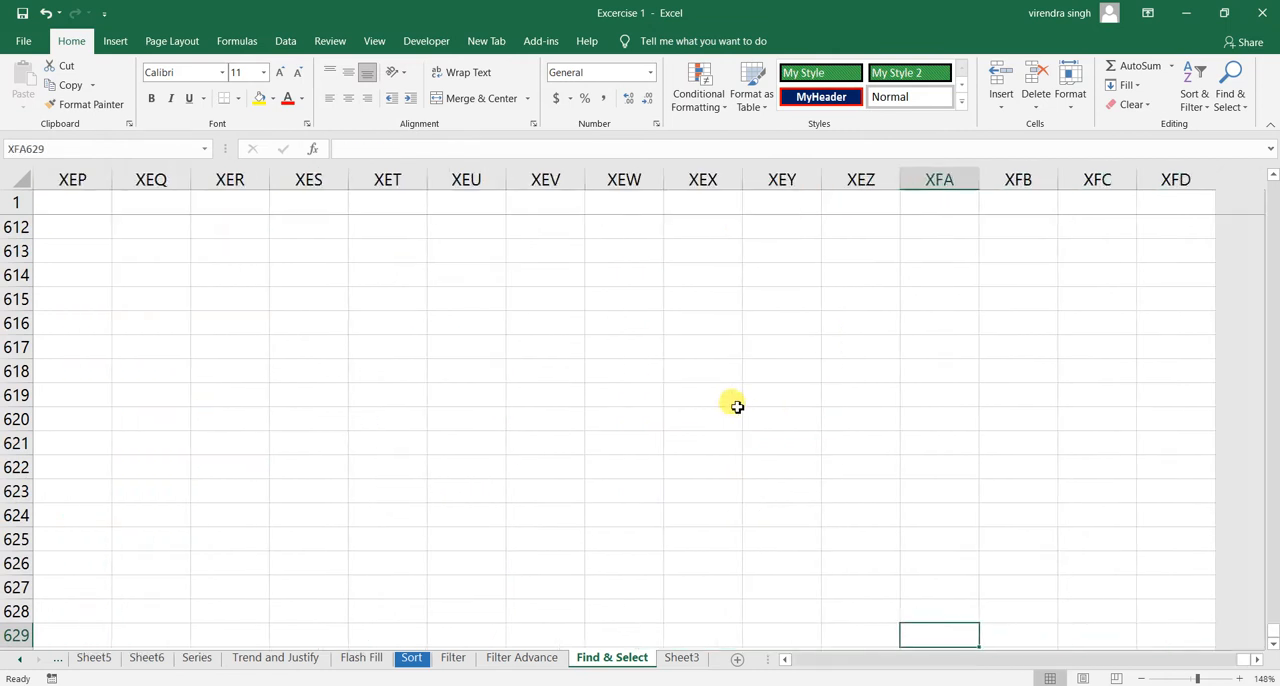
click(736, 406)
text(1)
key(Return)
text(11)
key(Return)
text(1)
key(Return)
text(1)
key(Return)
text(1)
key(Return)
text(1)
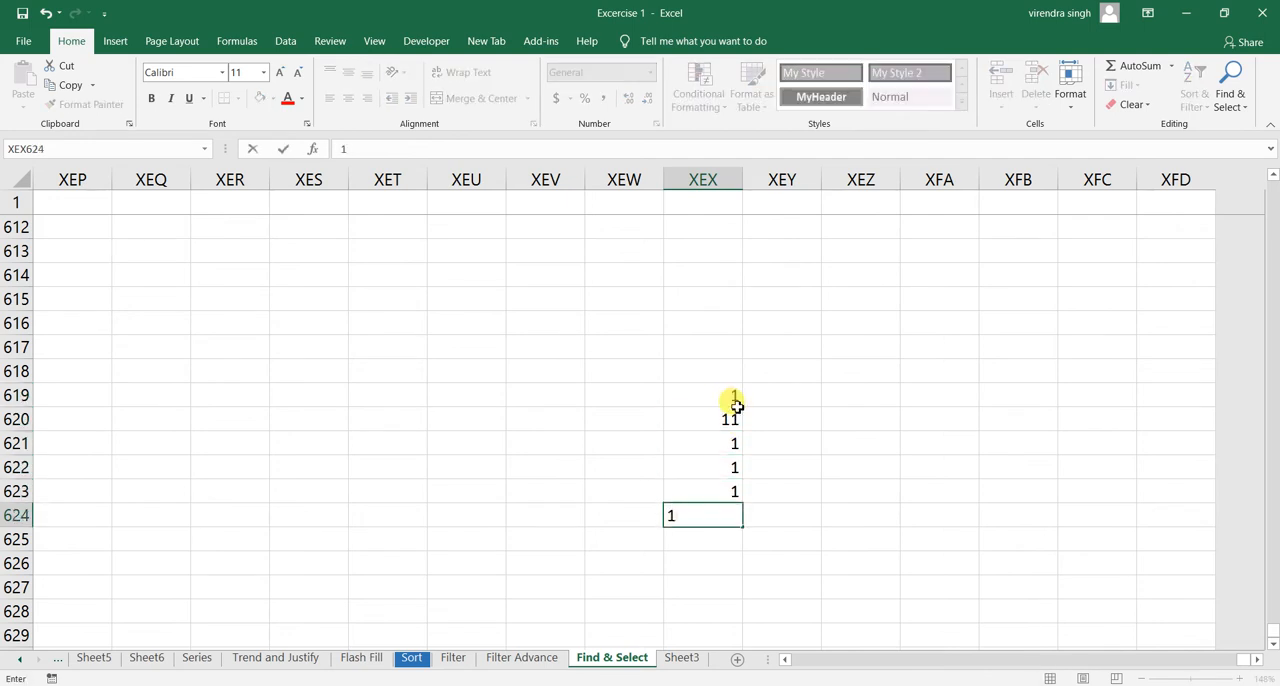
- Define the name Finance for the range XEX619:XEX624 and deselect the range
drag(733, 399, 711, 509)
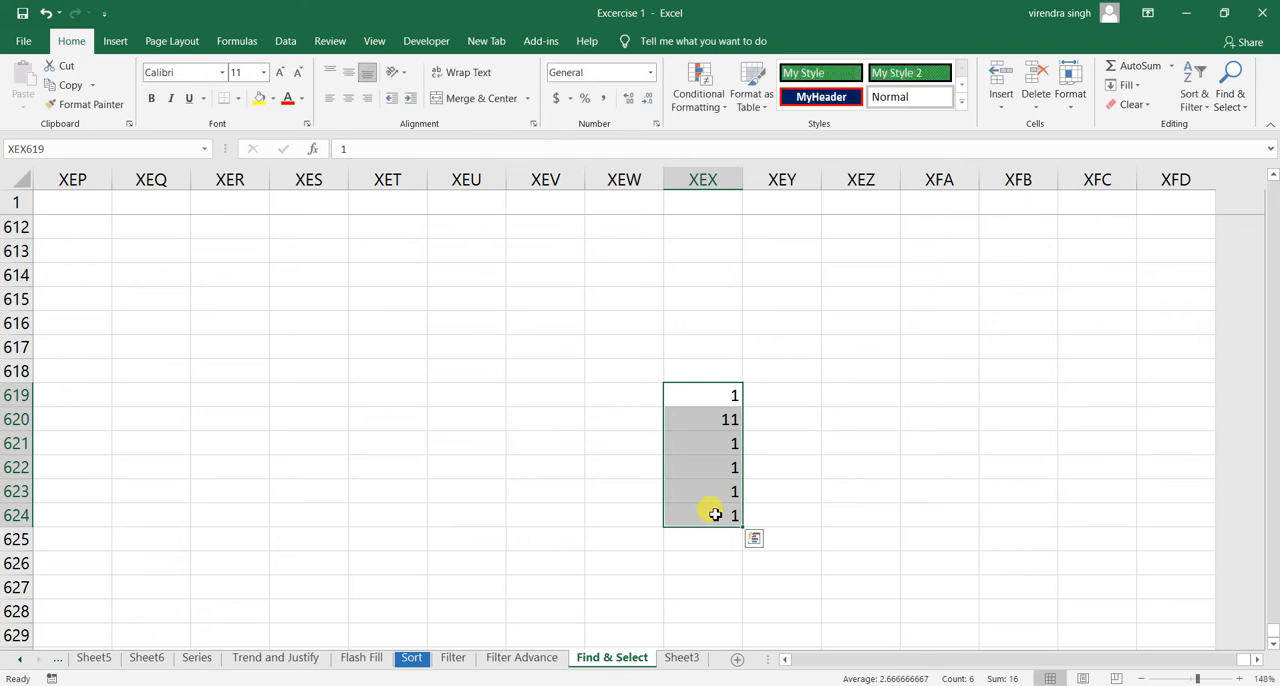
click(30, 148)
key(BackSpace)
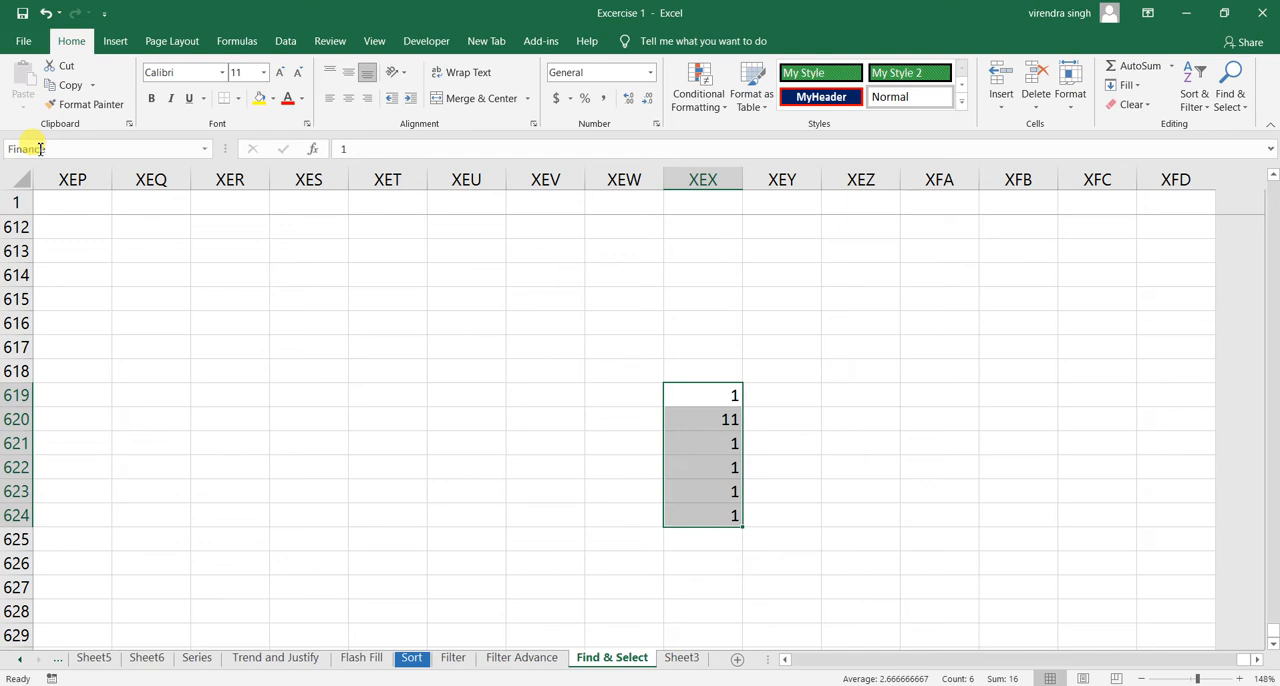
click(294, 277)
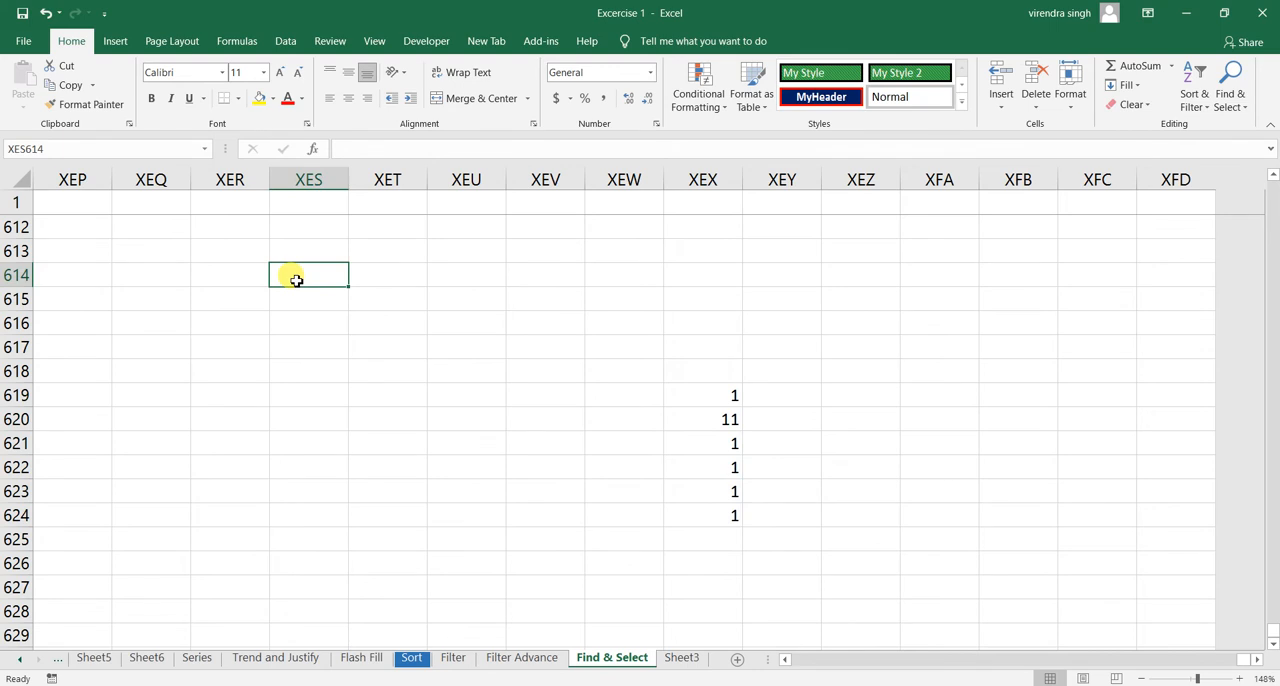
- Jump to the SalesData named range with Go To
click(1237, 110)
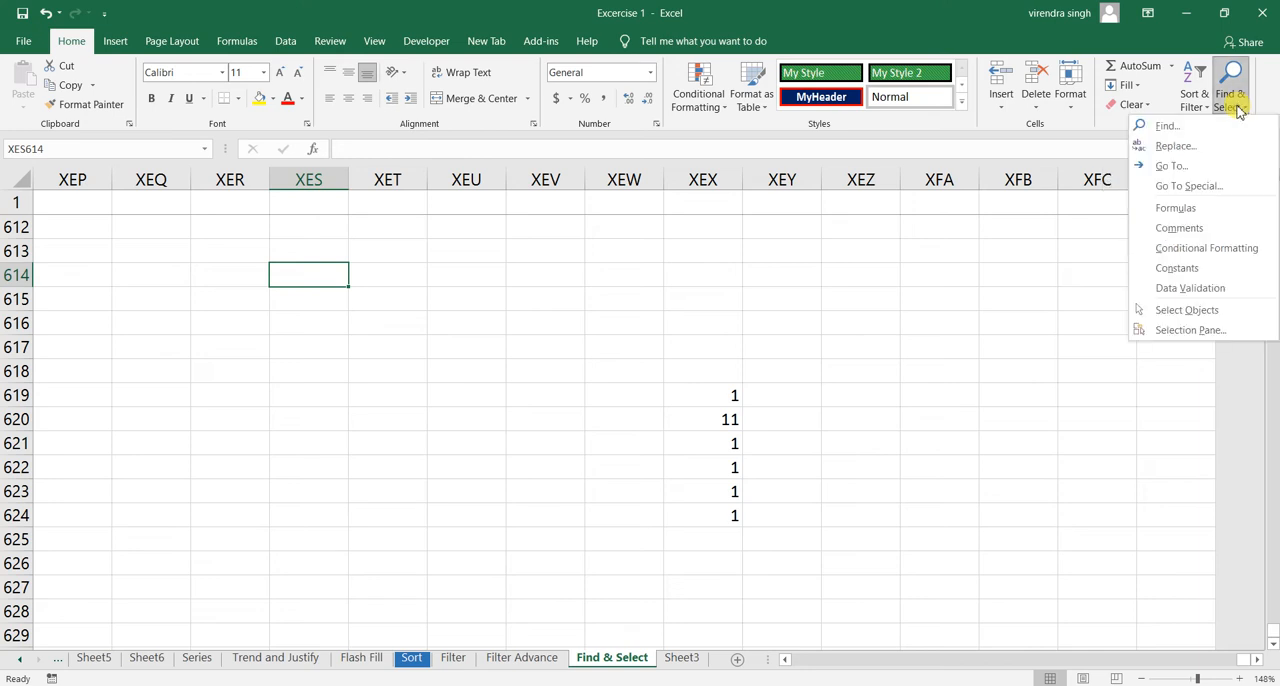
click(1195, 176)
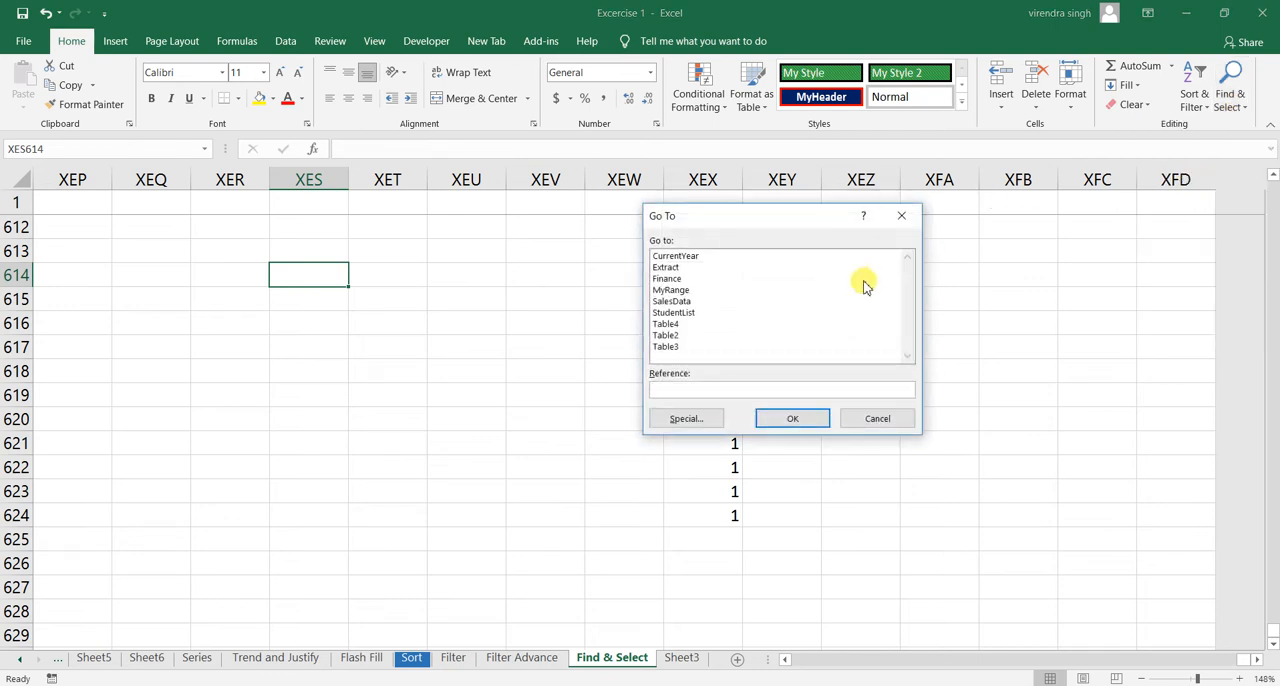
click(674, 302)
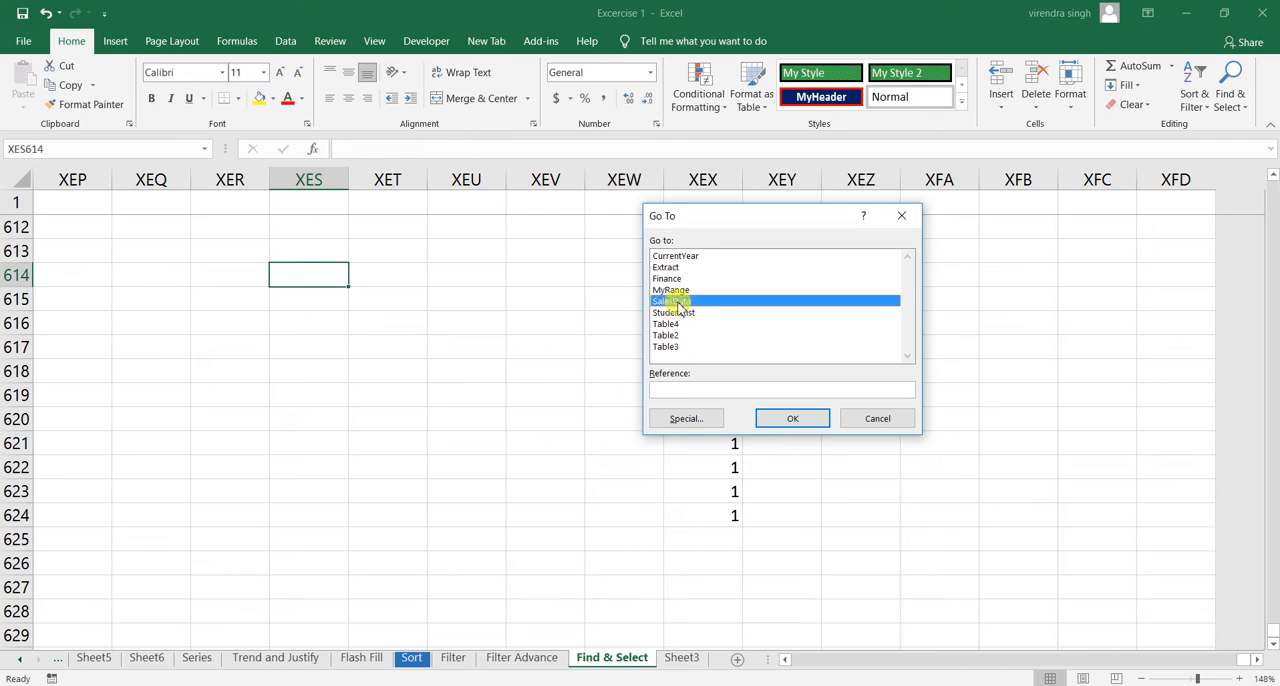
click(790, 419)
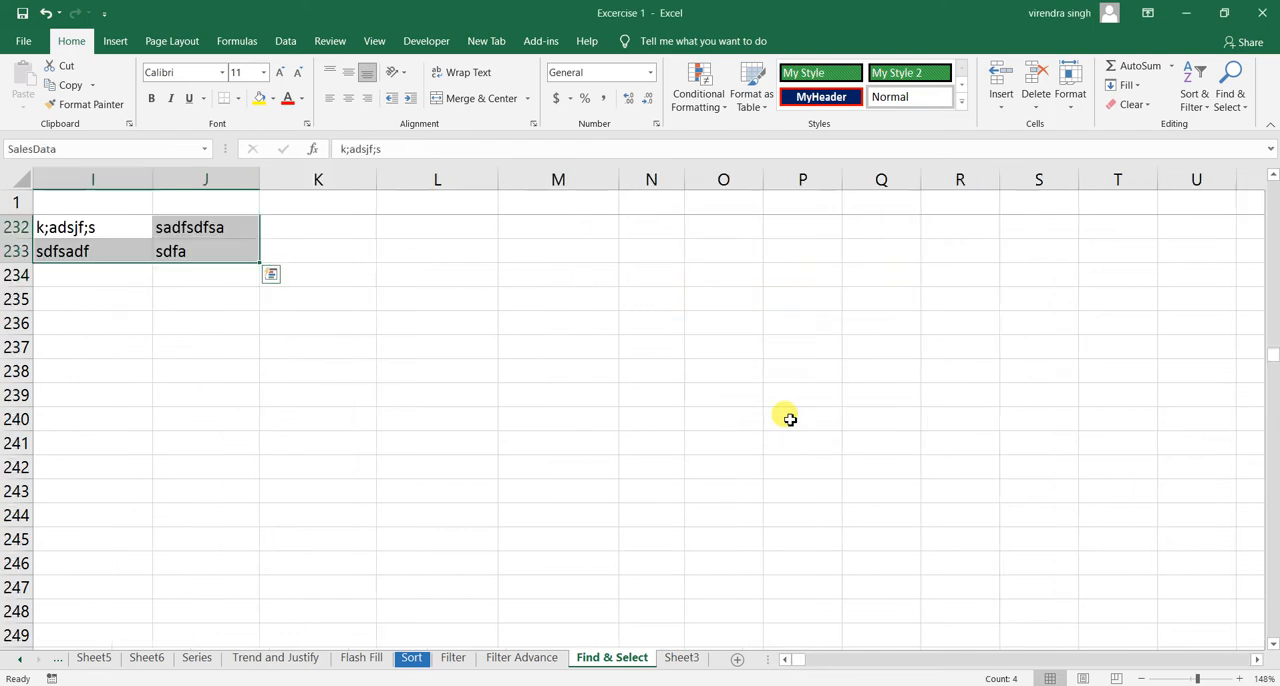
- Examine the cells around the SalesData range and the neighbouring Amount column, returning to cell I232
click(118, 237)
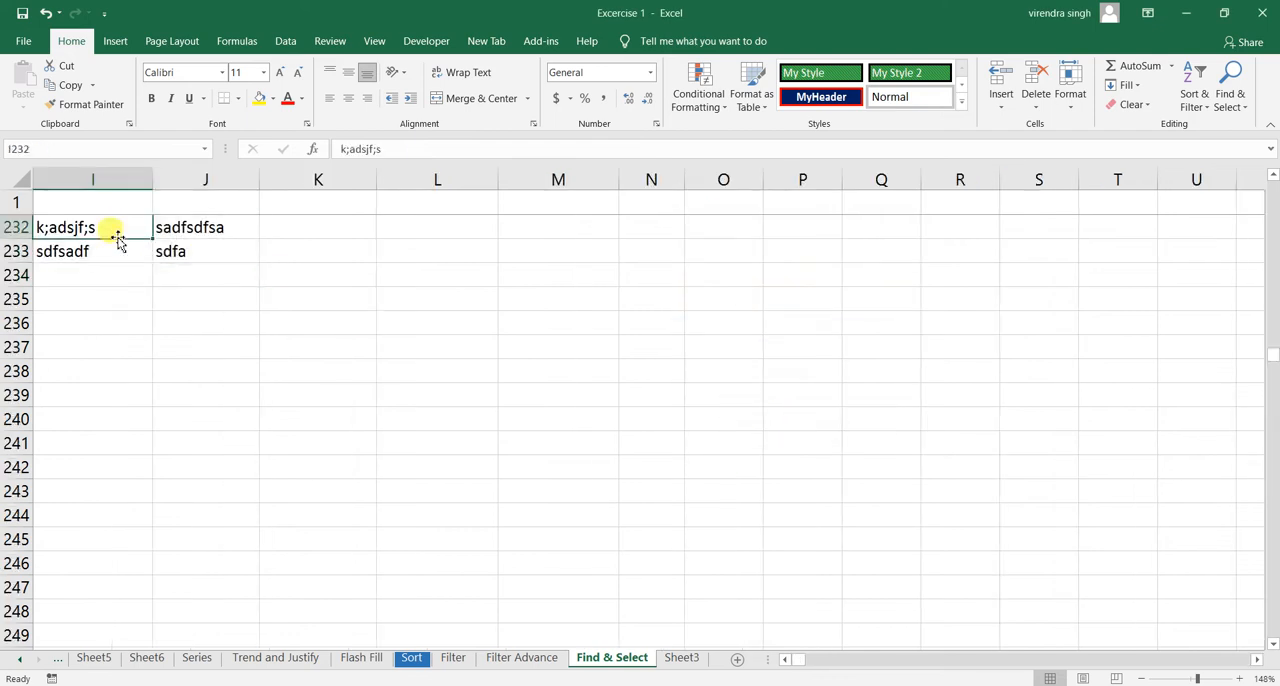
key(Left)
key(Left)
key(Up)
key(Up)
key(Up)
key(Up)
key(Up)
key(Up)
key(Up)
key(Up)
key(Up)
key(Up)
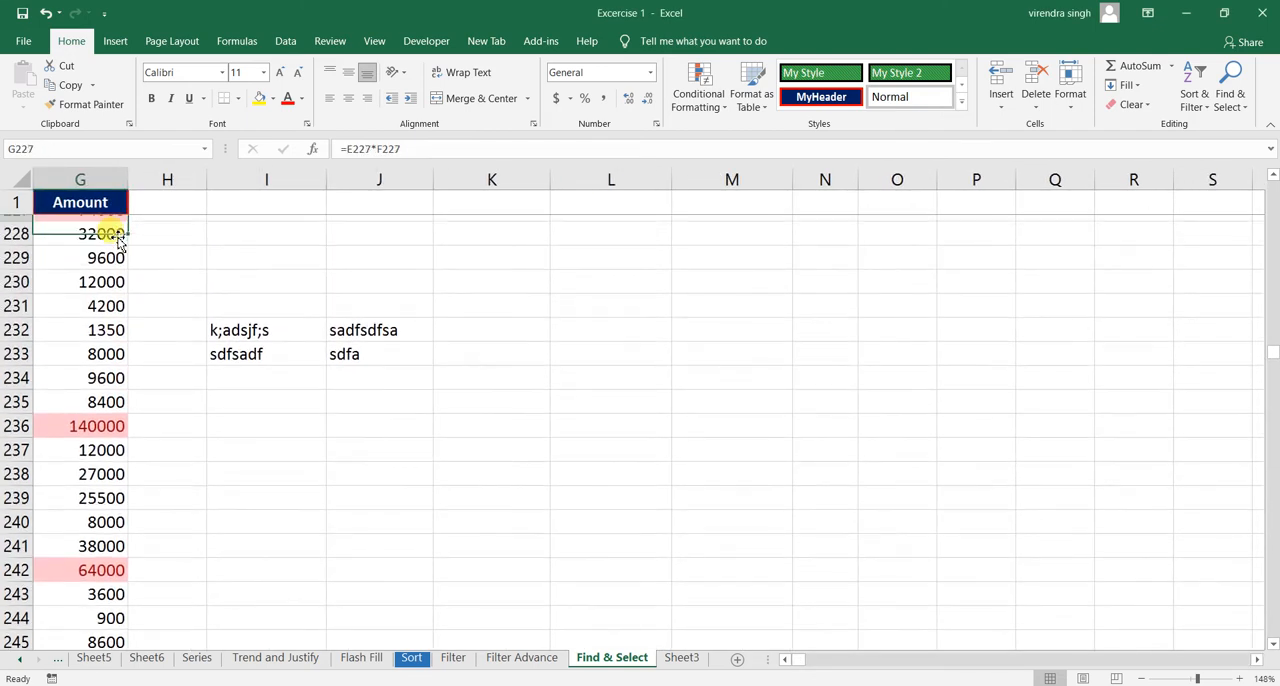
key(Right)
key(Right)
key(Right)
key(Left)
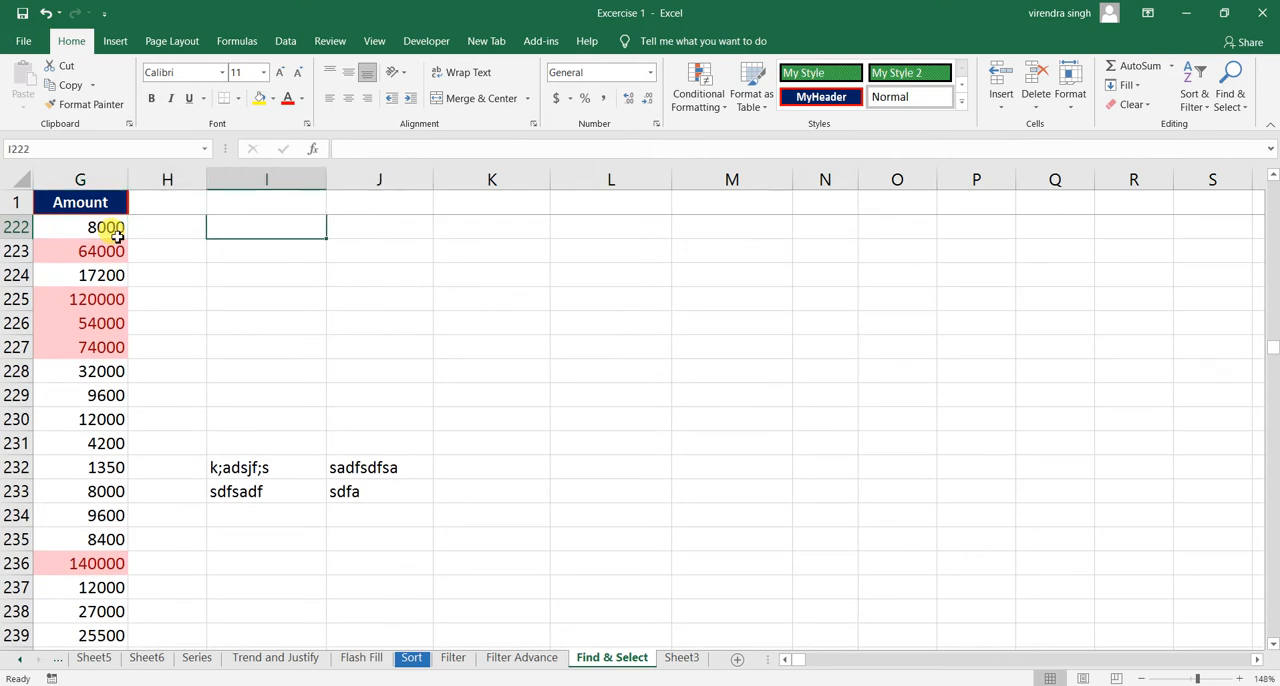
key(Down)
key(Down)
key(Down)
key(Down)
key(Down)
key(Down)
key(Down)
key(Down)
key(Down)
key(Down)
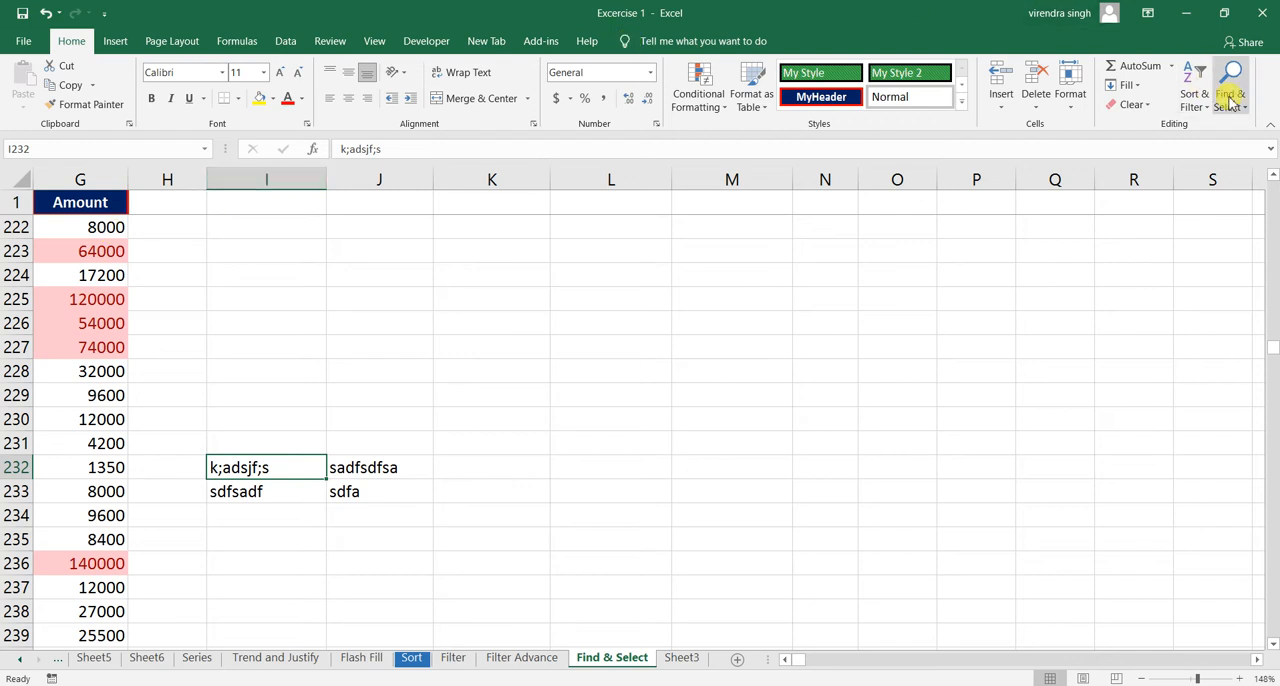
- Jump to the Finance named range with Go To
click(1230, 100)
click(1172, 166)
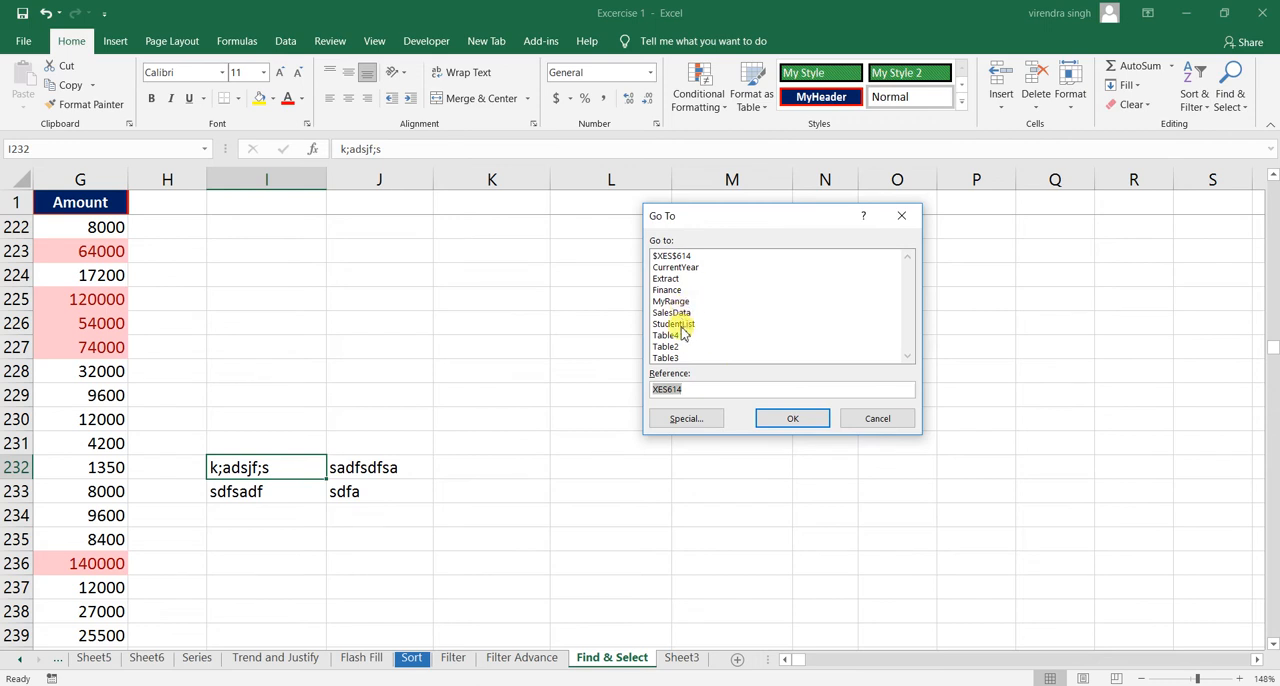
click(666, 279)
click(667, 290)
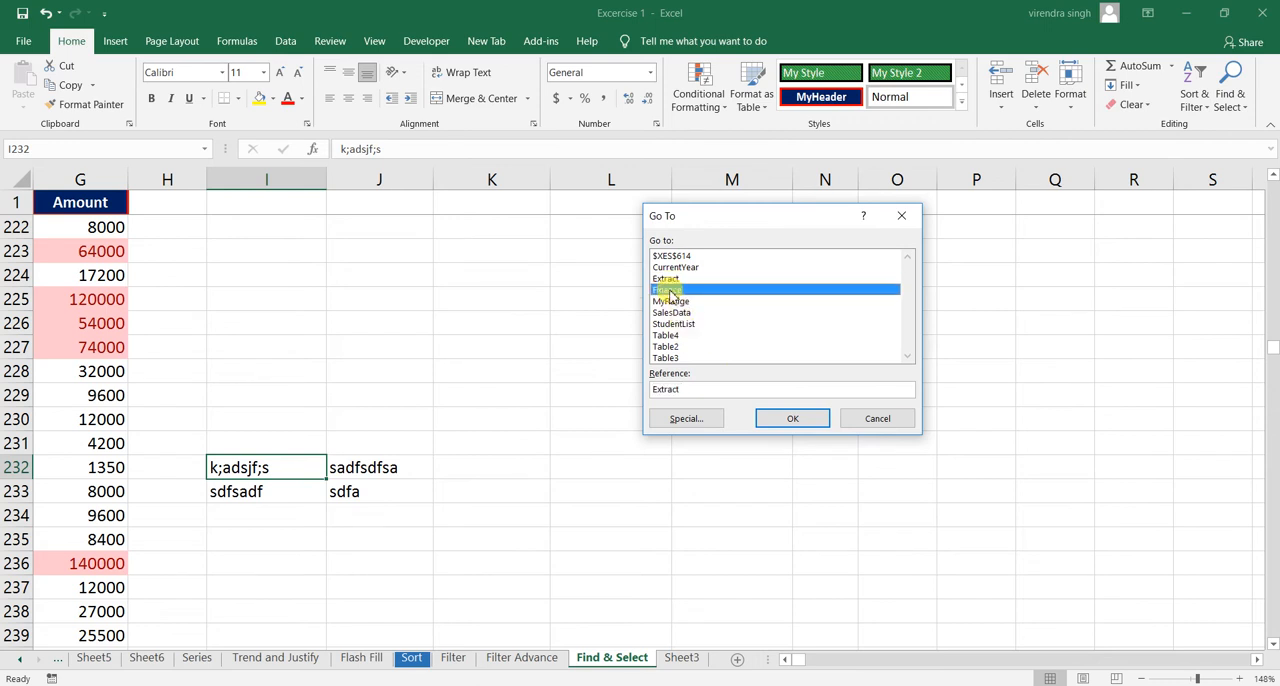
click(777, 418)
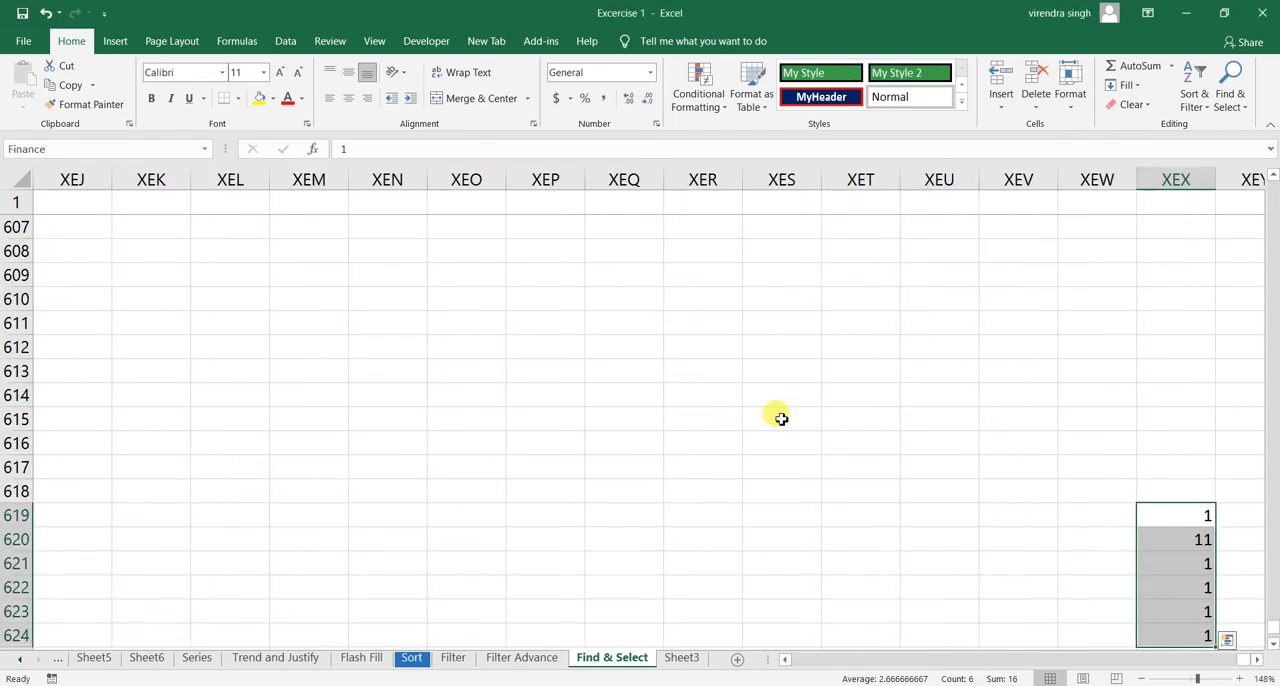
- Clear the contents of the Finance range XEX619:XEX624
click(1182, 523)
drag(1183, 525, 1202, 633)
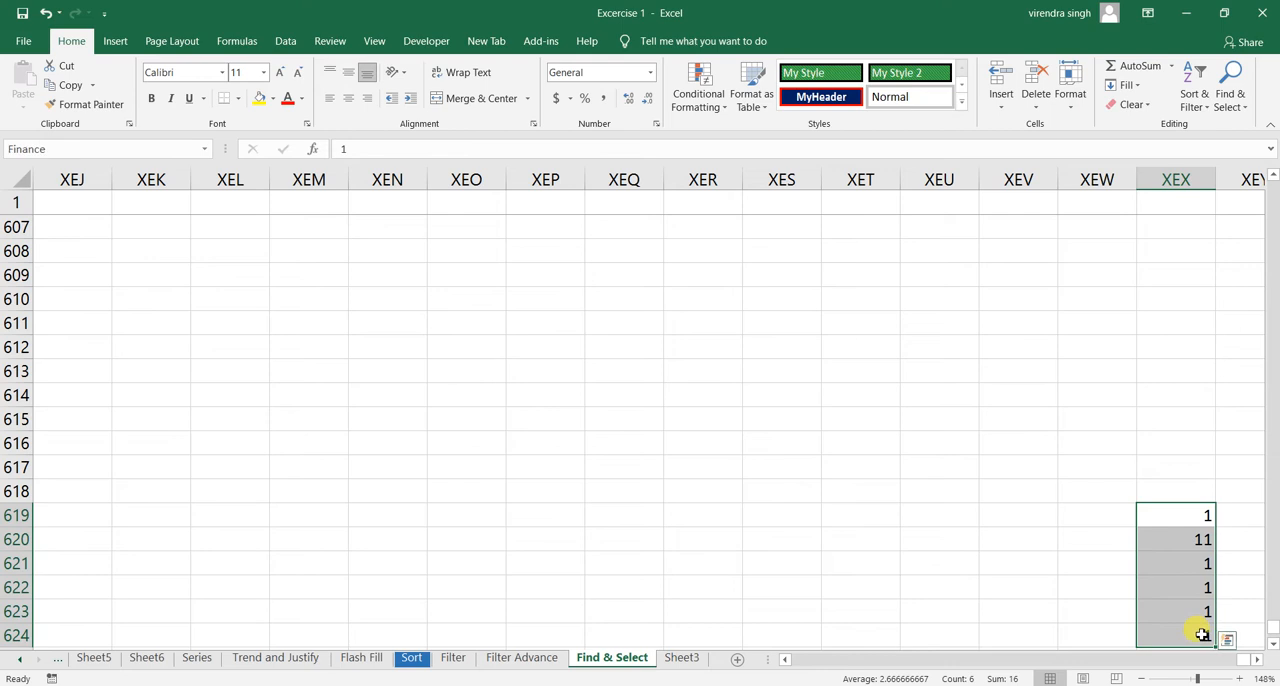
key(Delete)
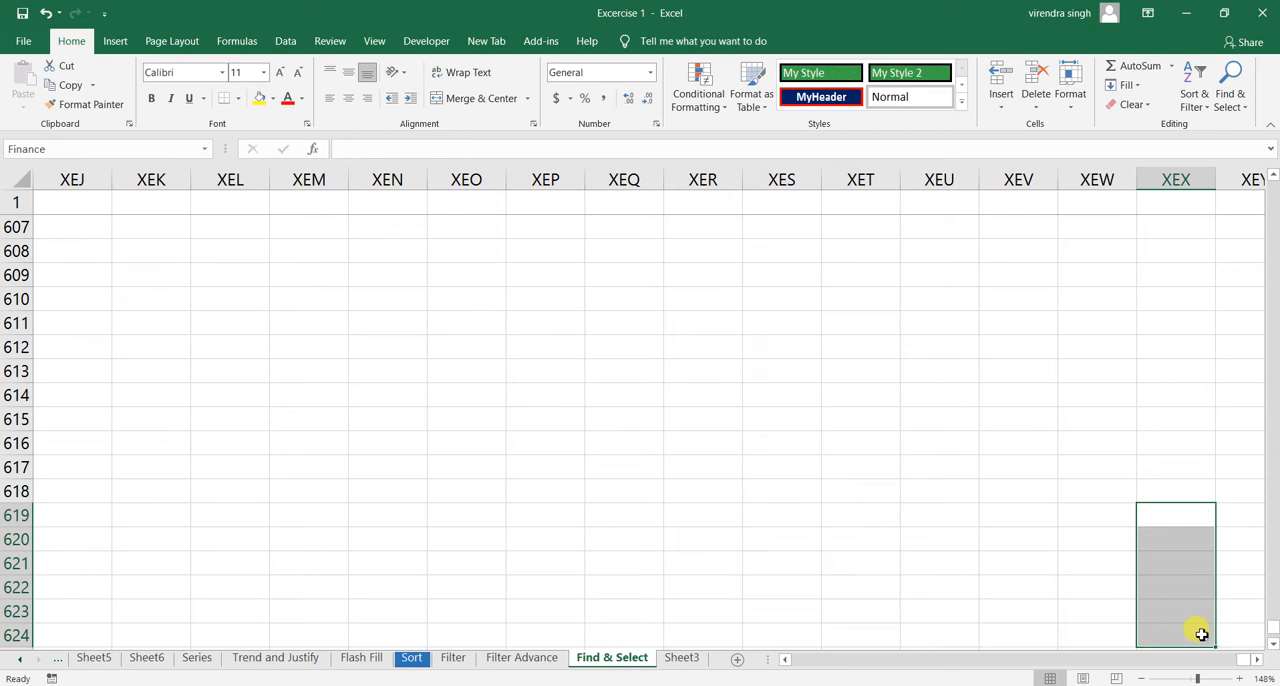
- Return from the far columns to cell A4 in the Date column of the sales table
click(865, 542)
key(ctrl+Left)
key(ctrl+Up)
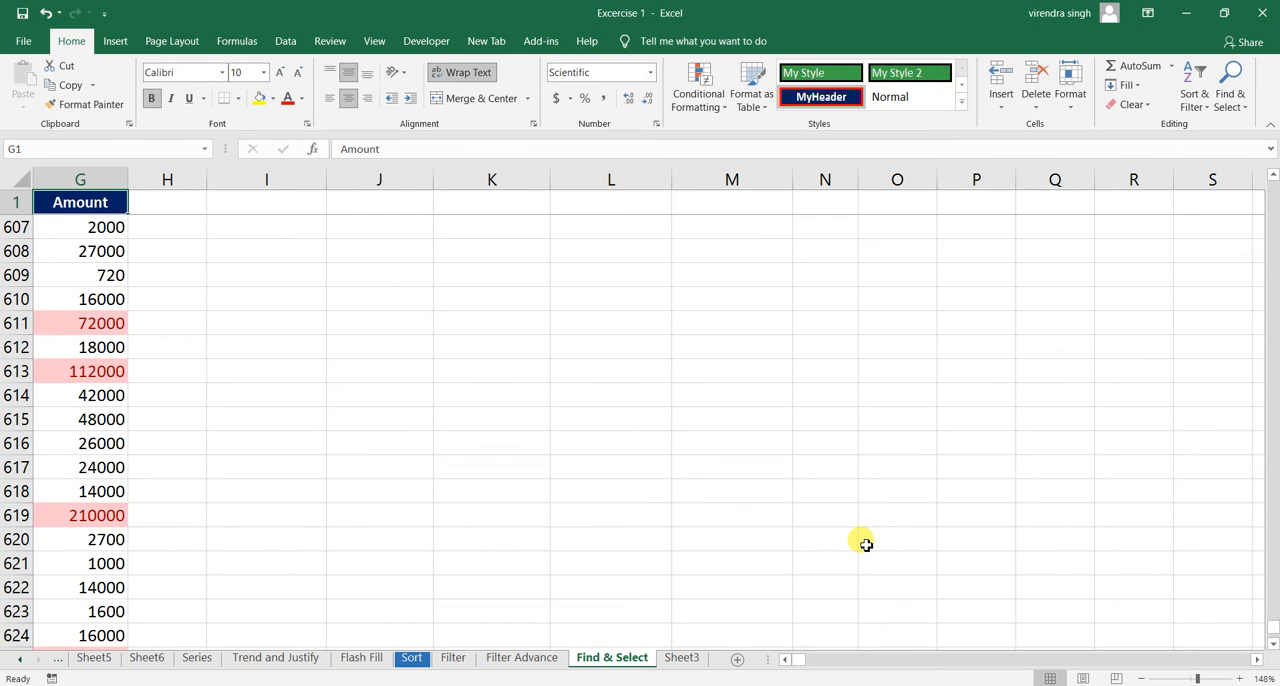
key(Down)
key(Down)
key(Down)
key(Home)
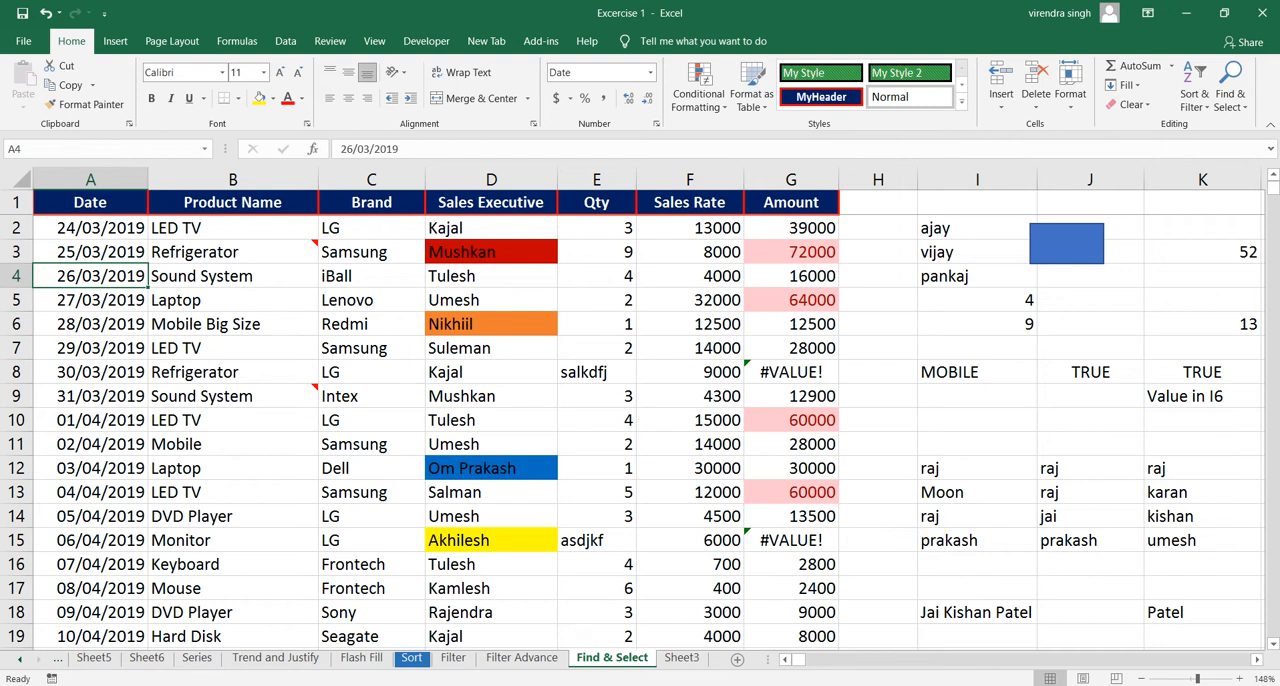
click(1228, 100)
click(1172, 166)
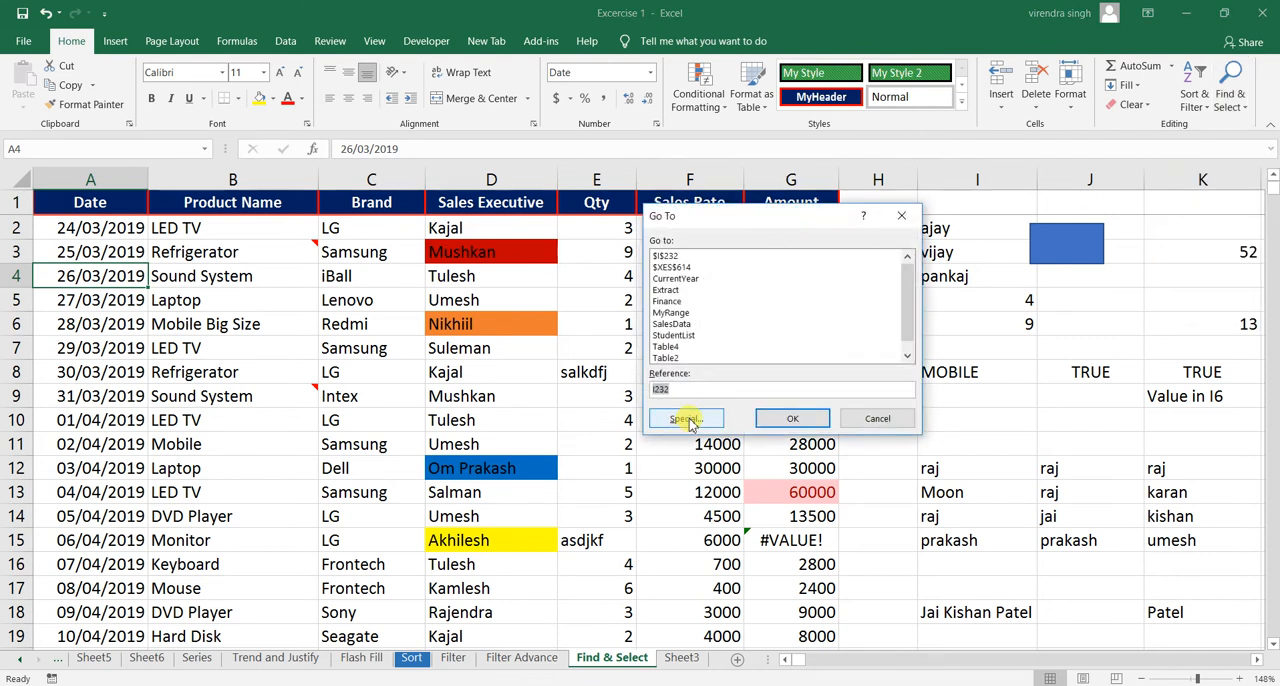
click(688, 420)
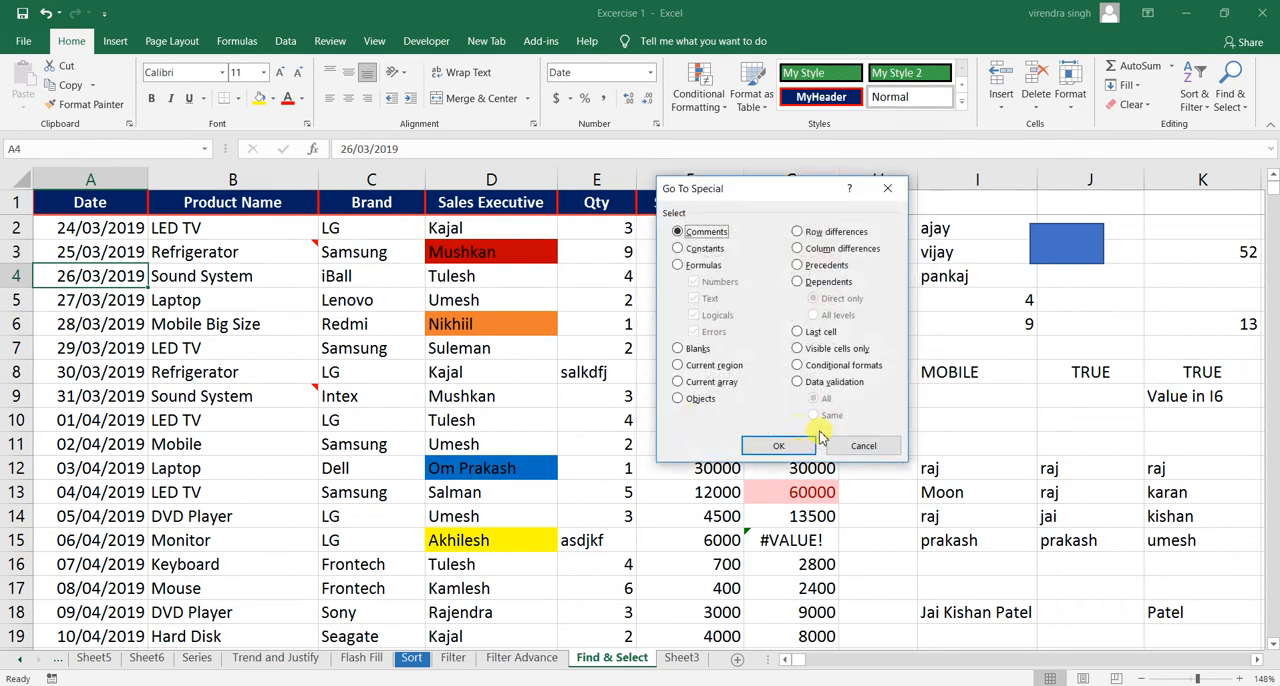
click(848, 445)
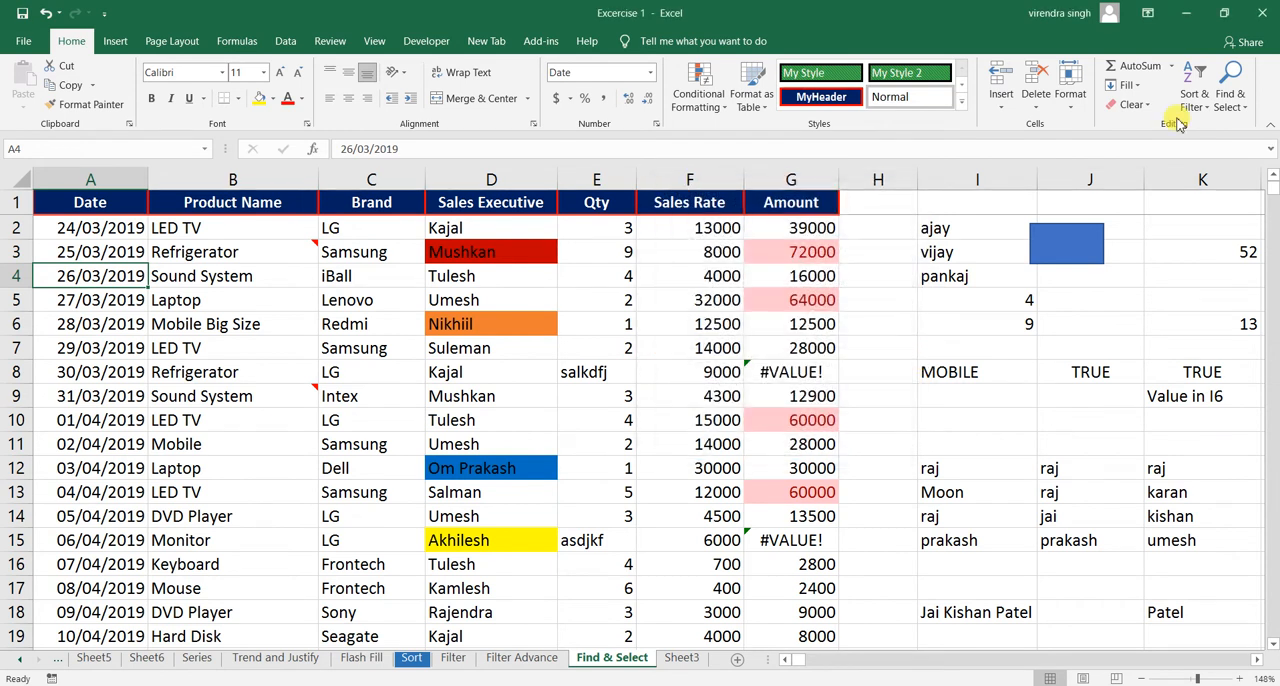
- Select all commented cells with Go To Special, view the comment on the Refrigerator cell B3, and deselect by selecting B8
click(1228, 92)
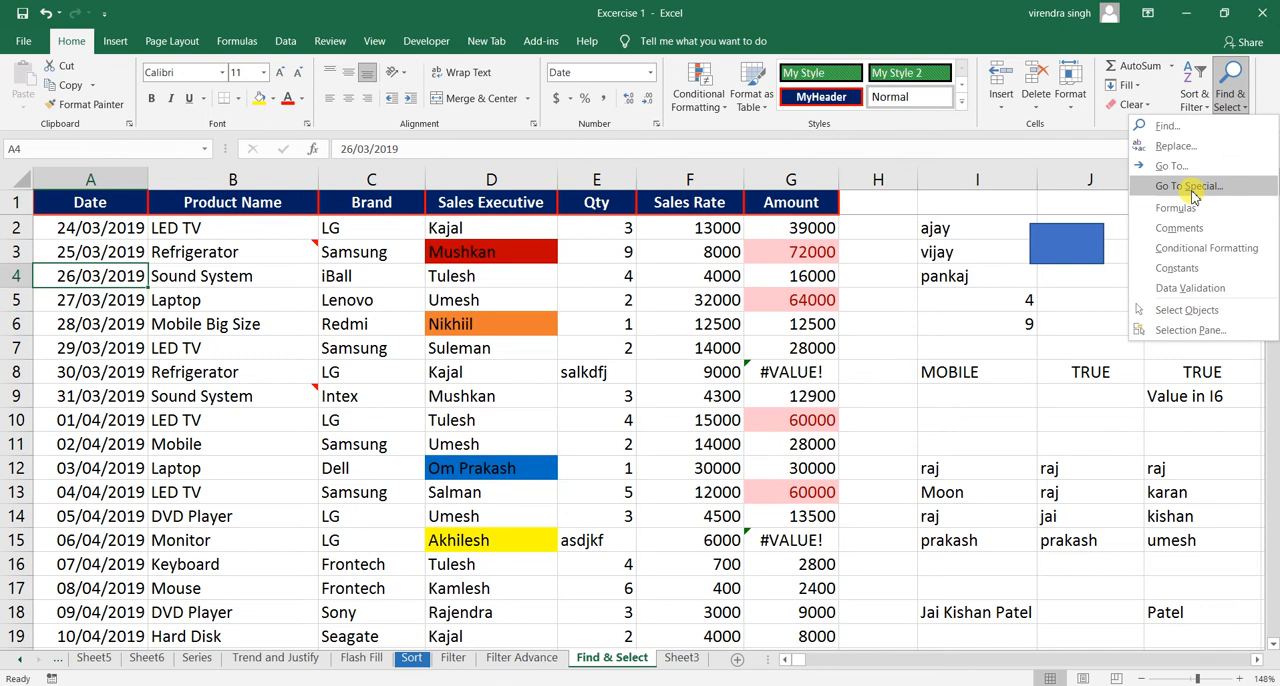
click(1188, 187)
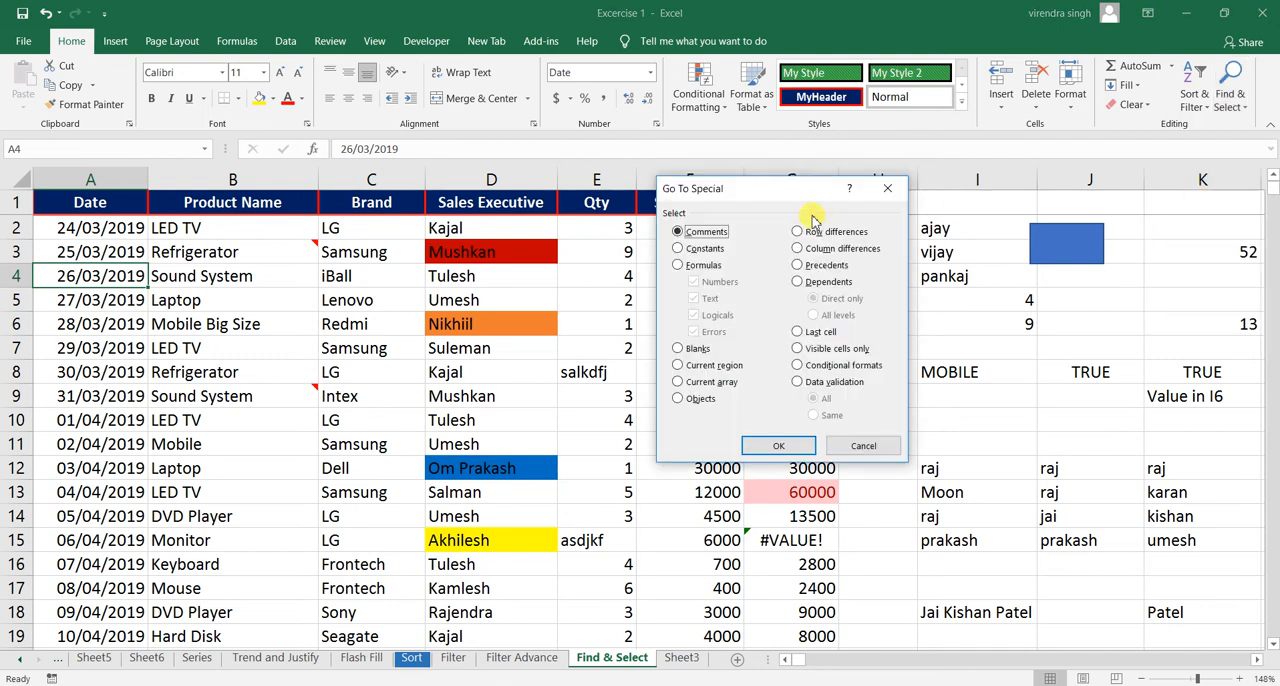
drag(775, 188, 695, 214)
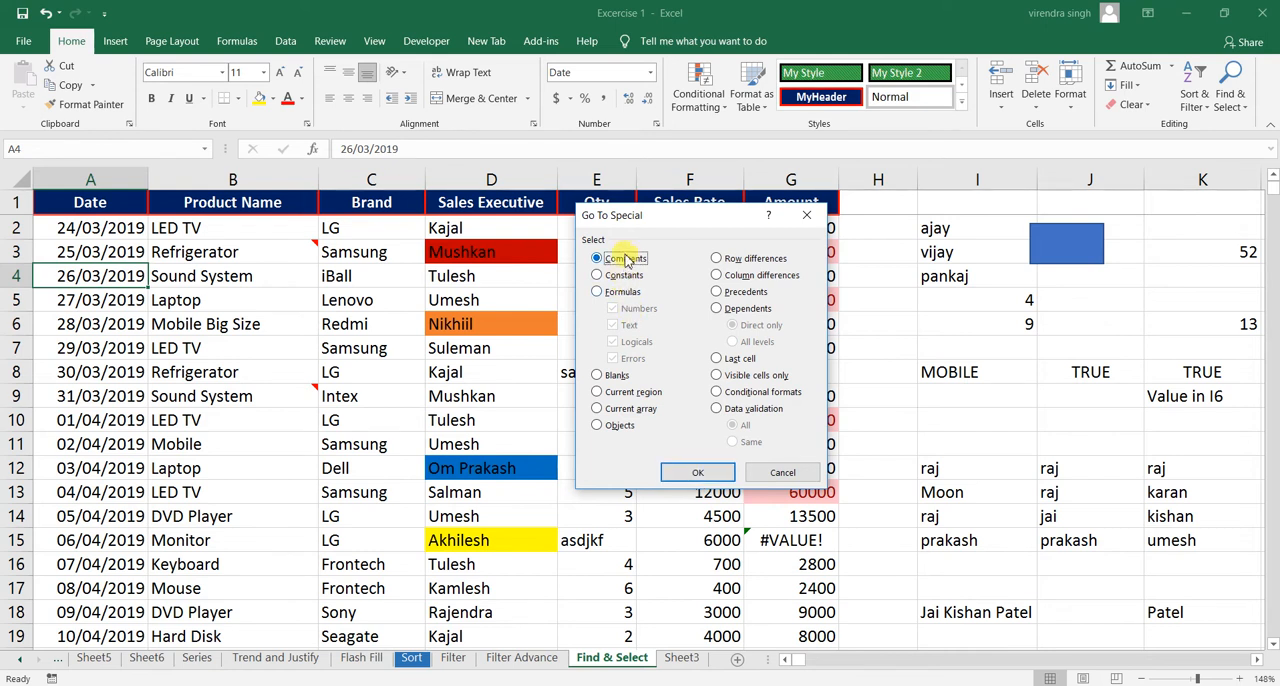
click(697, 472)
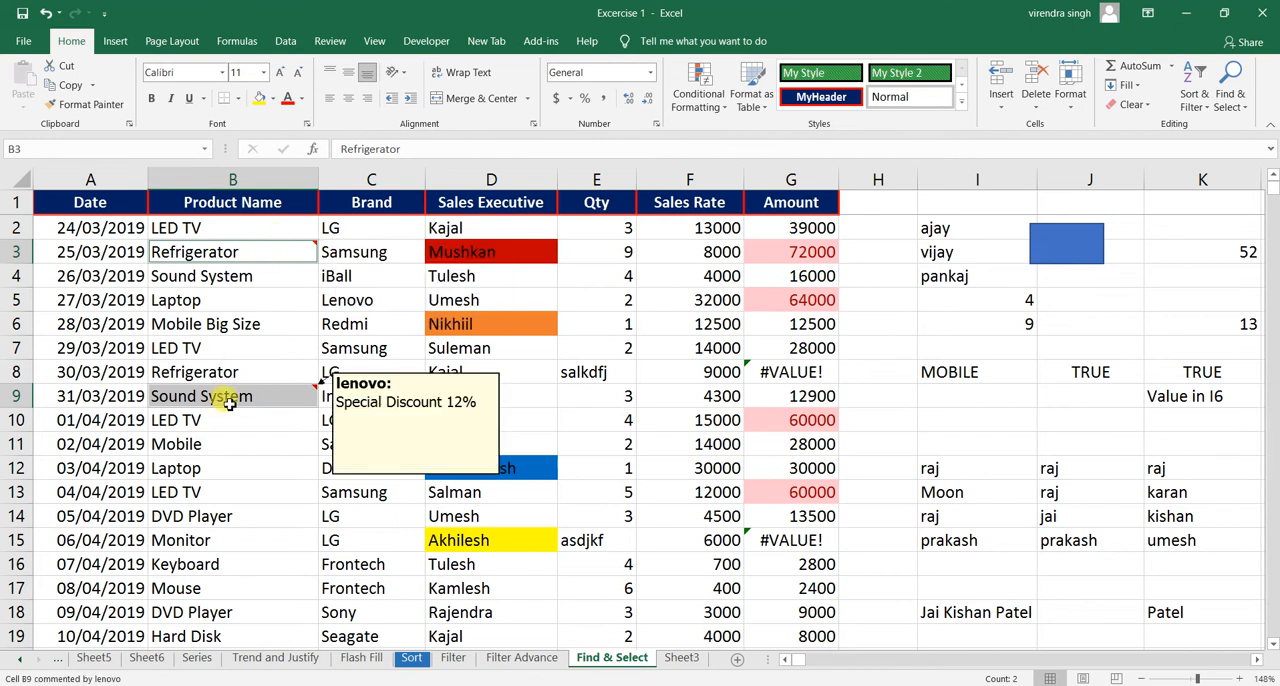
mouse_move(257, 258)
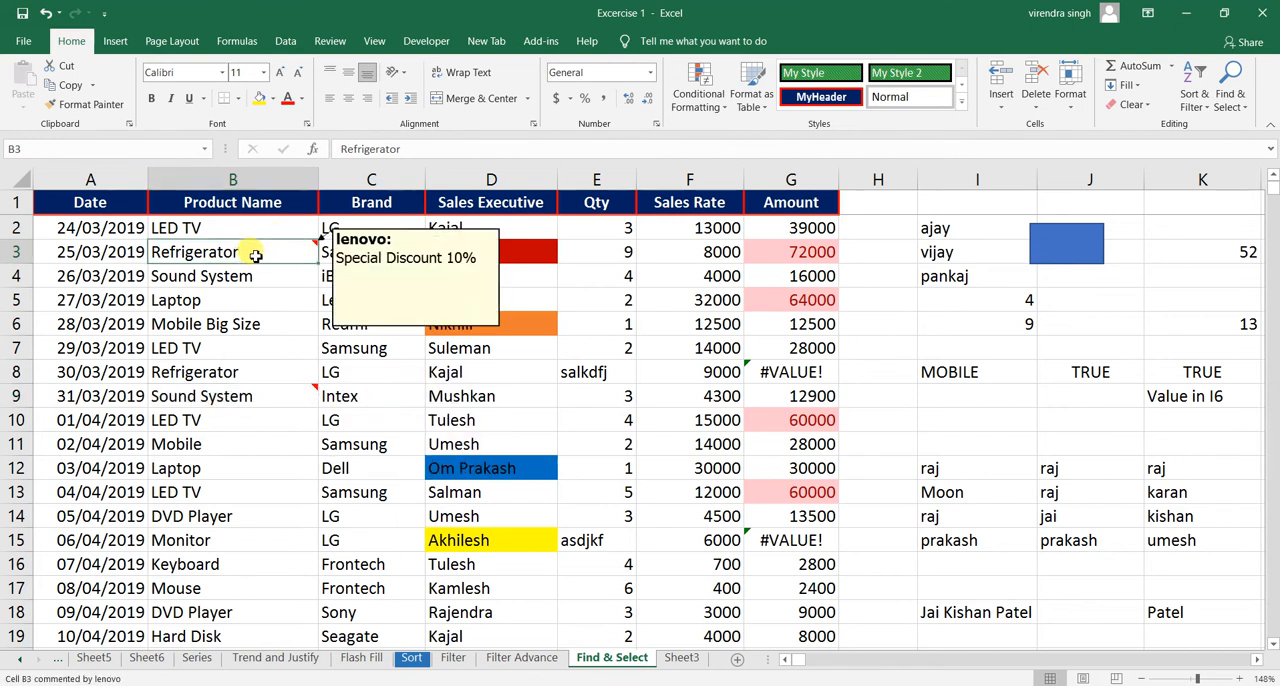
click(227, 375)
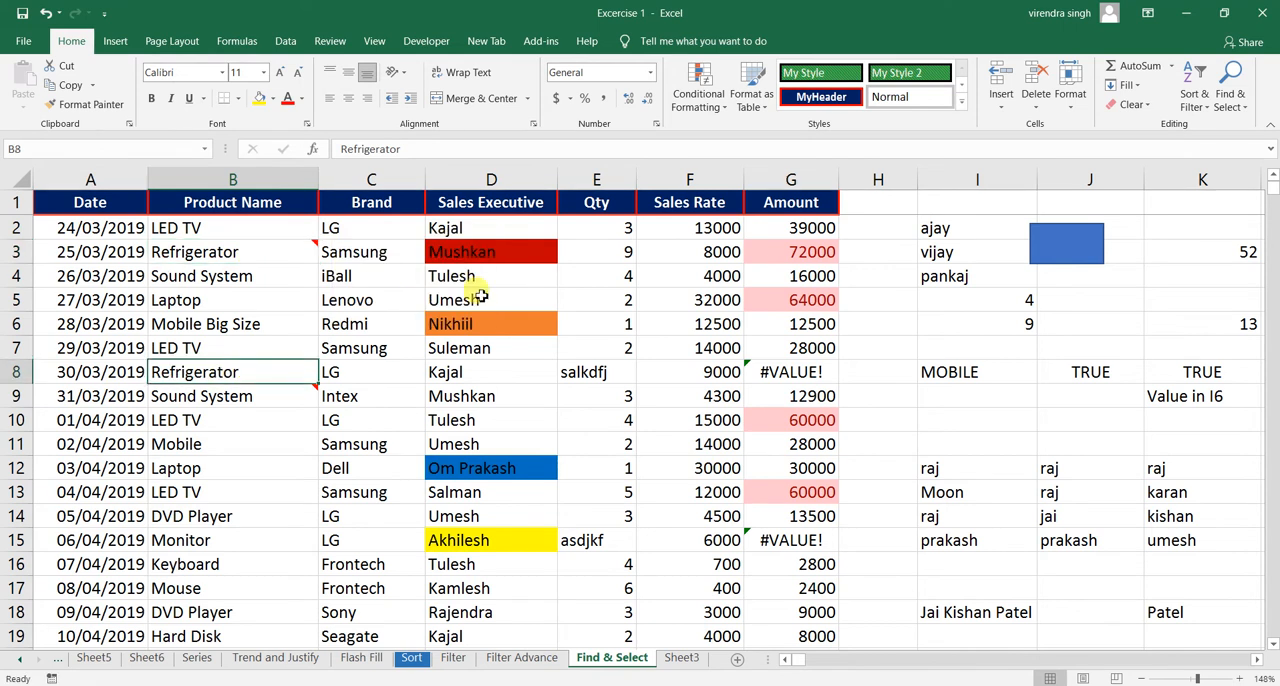
- Select all constants on the sheet with Go To Special, including numbers, text, logicals and errors
click(1230, 105)
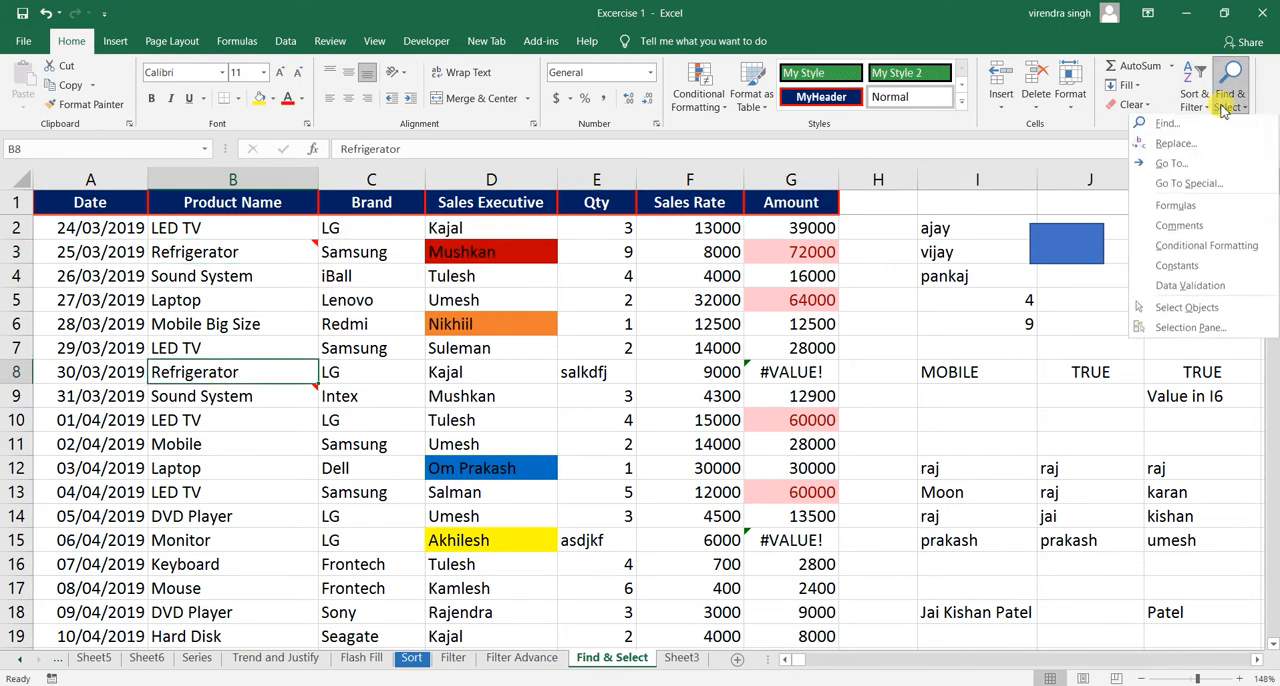
click(1177, 188)
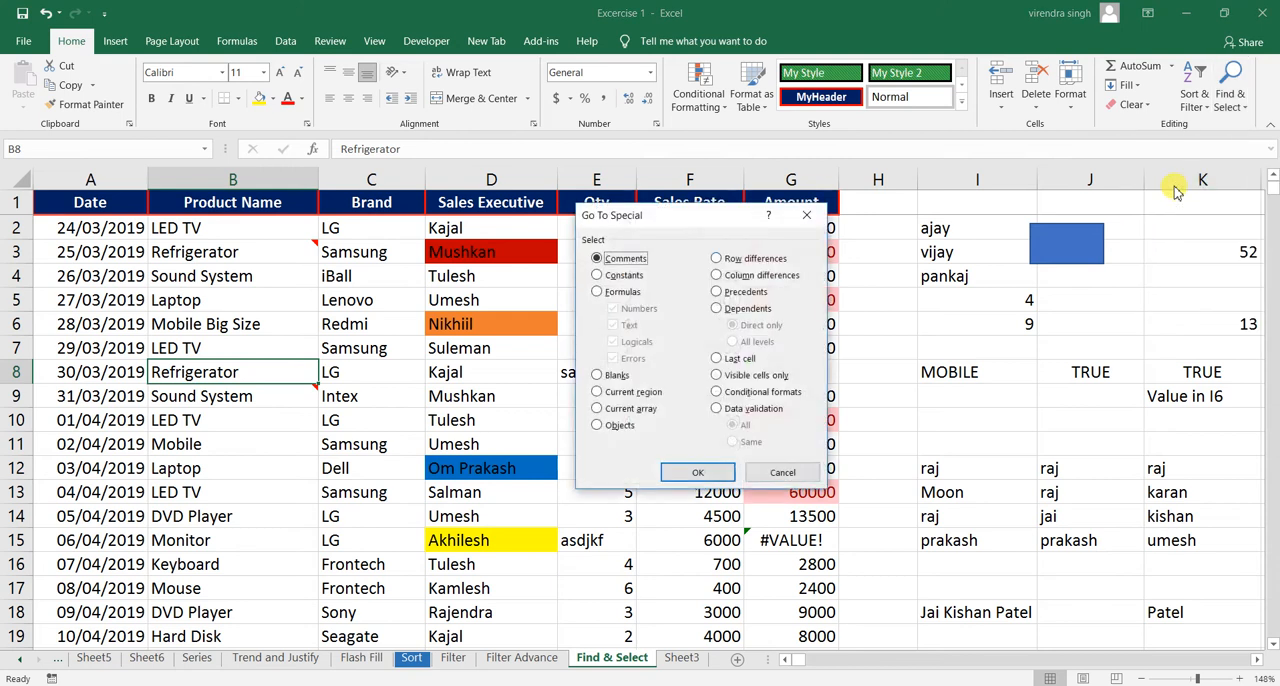
click(622, 276)
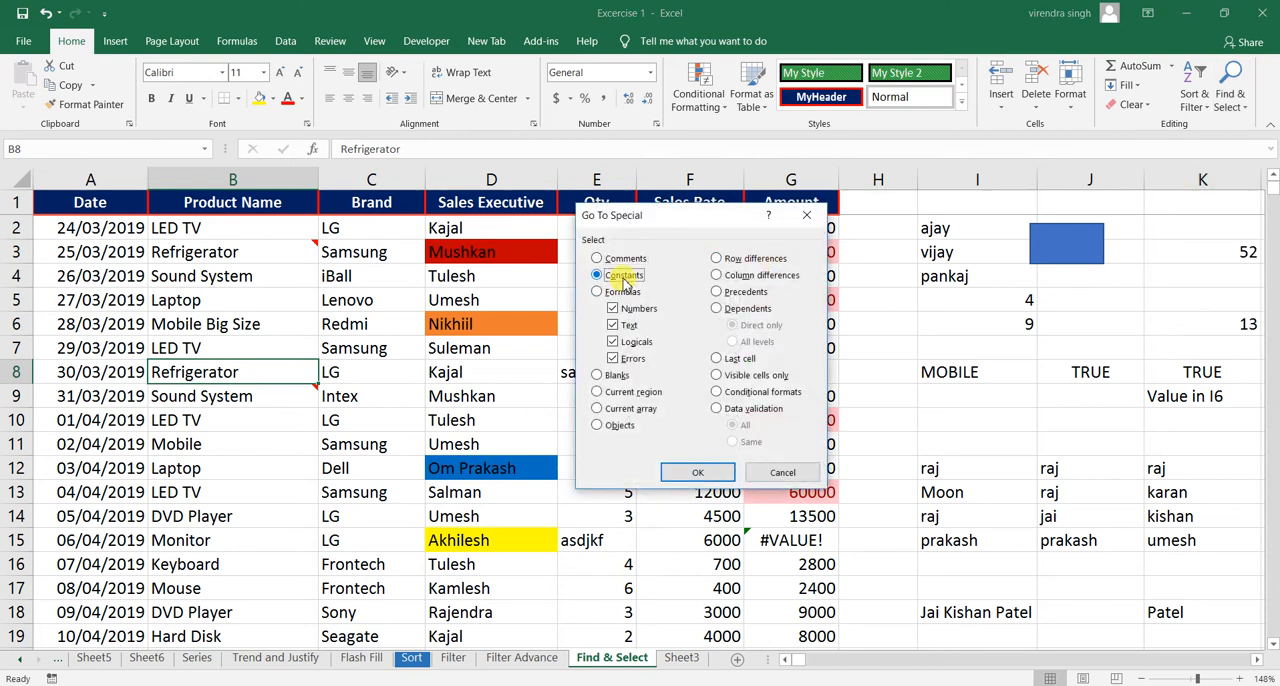
click(706, 476)
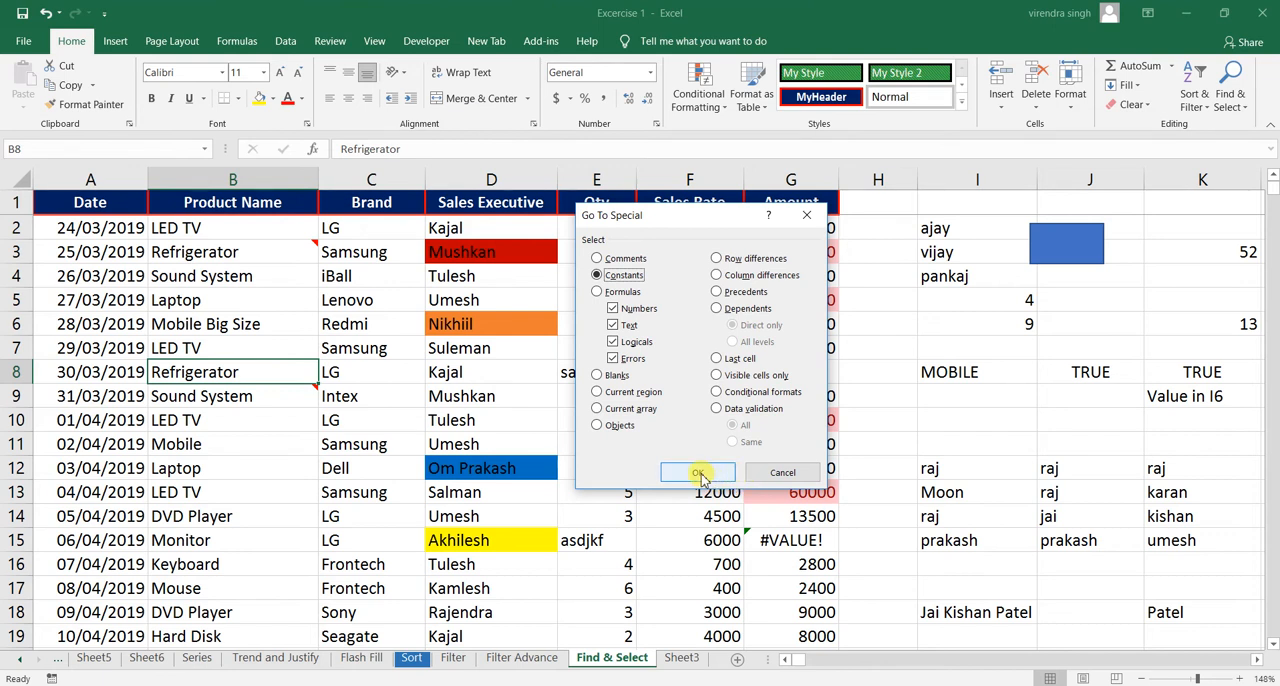
click(698, 473)
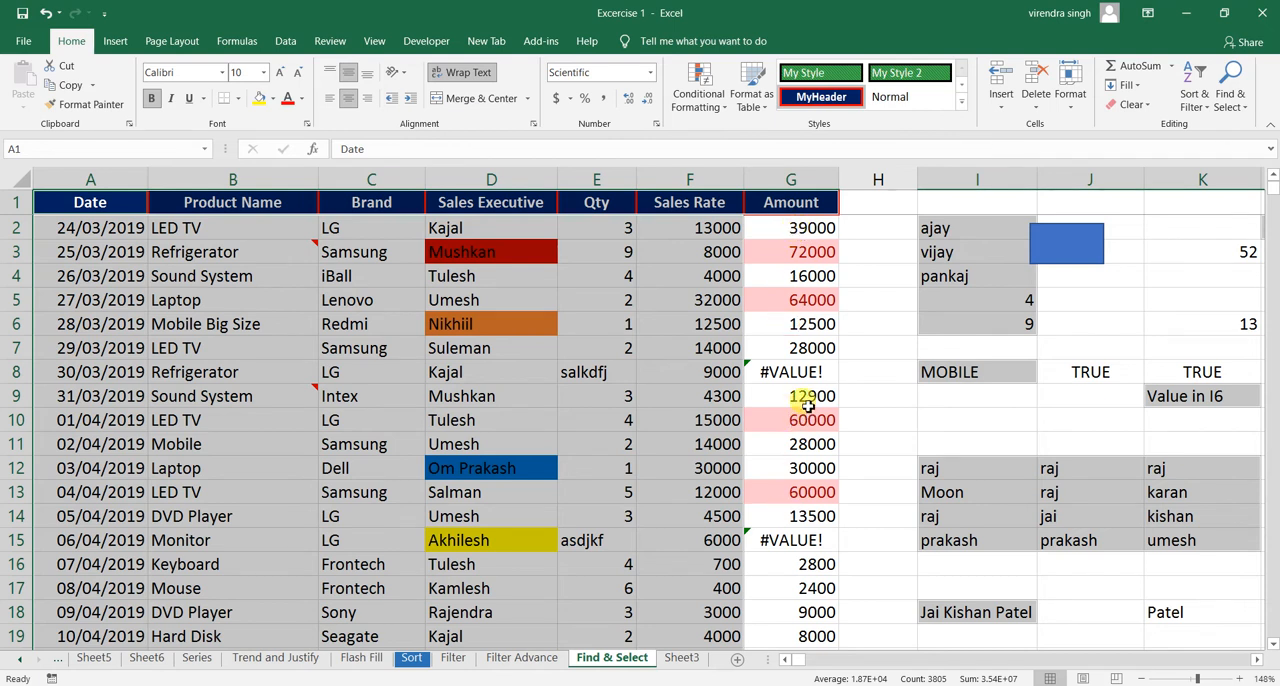
- Inspect the Amount formula in G2 and its source cells, set the quantity in E2 to 4, and recheck G2
click(813, 229)
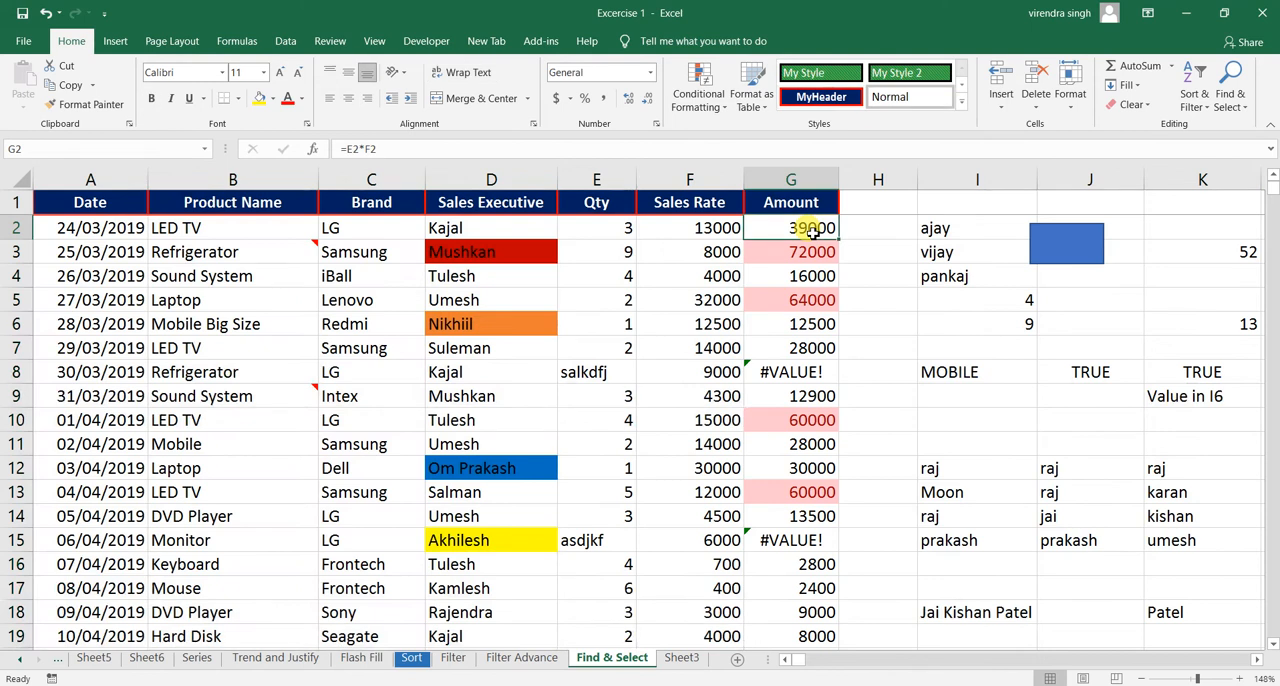
click(601, 231)
click(708, 231)
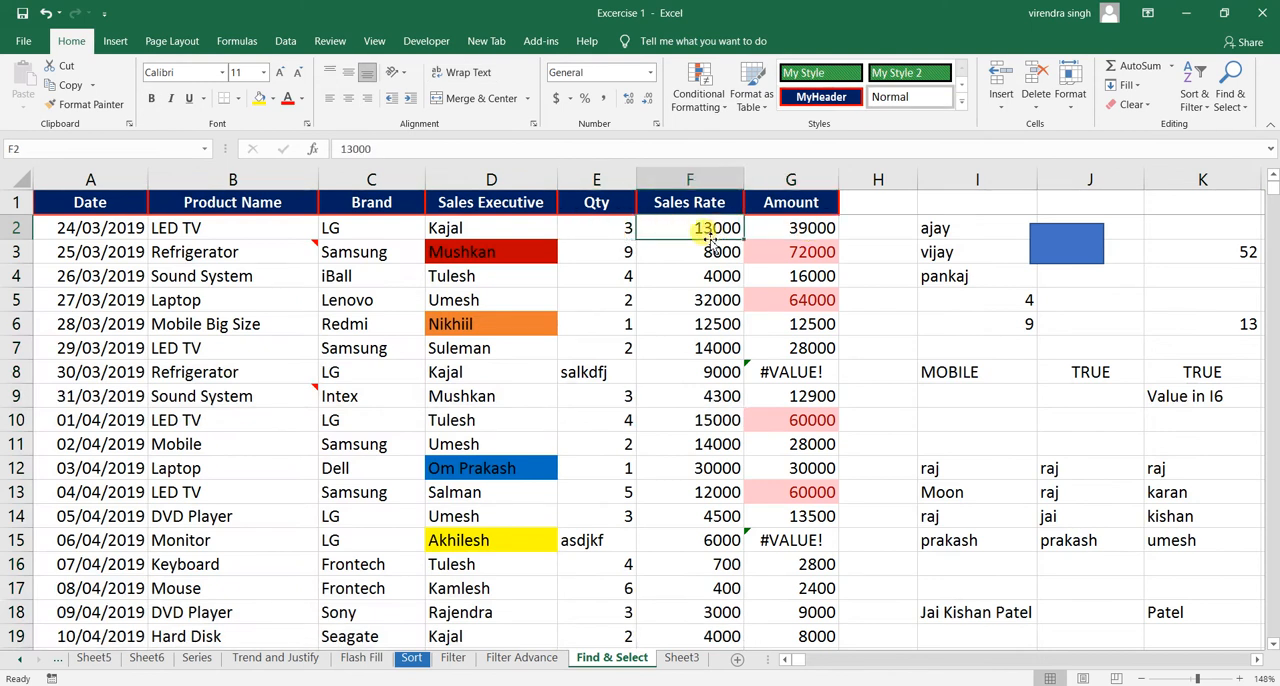
click(624, 232)
text(4)
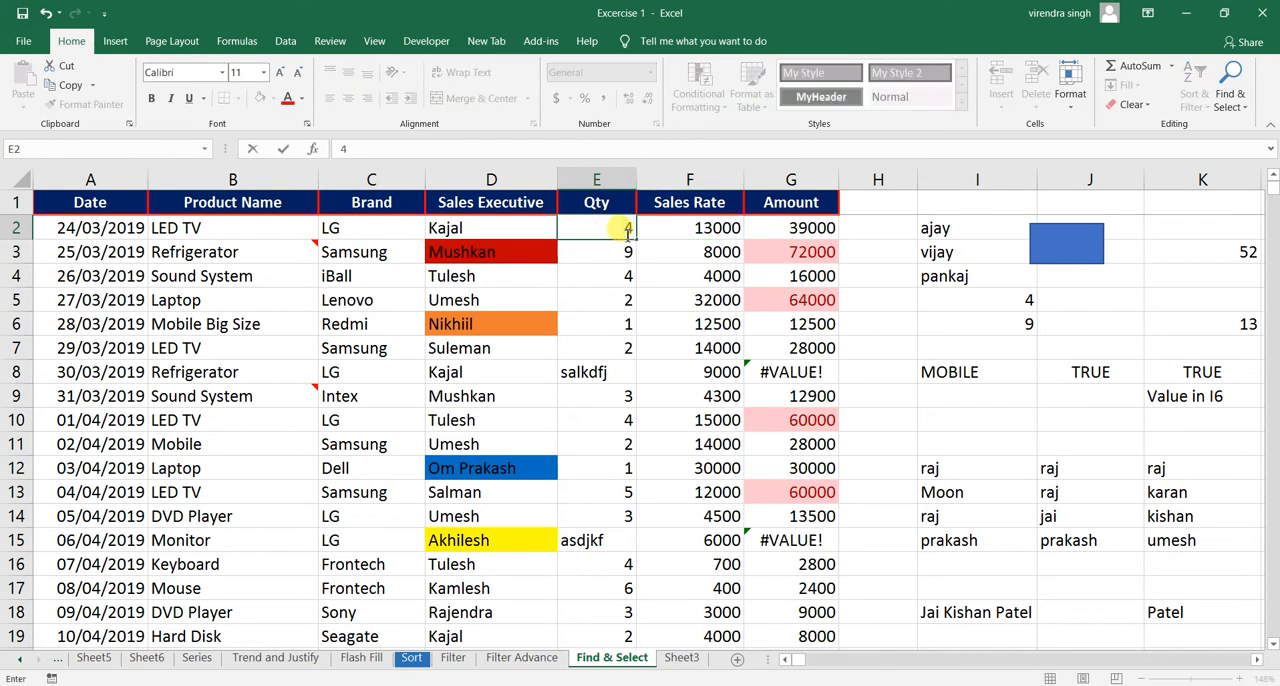
key(Return)
click(821, 231)
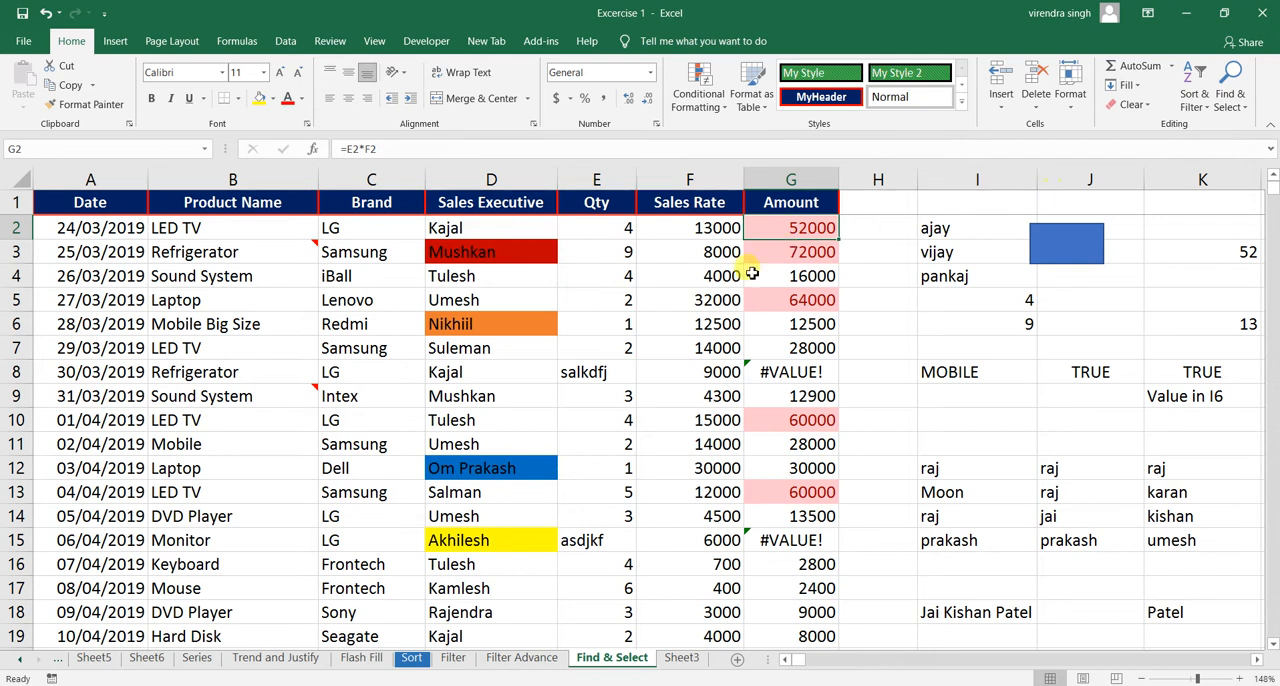
- Select only the formula cells that return numbers with Go To Special, excluding text, logicals and errors
click(555, 300)
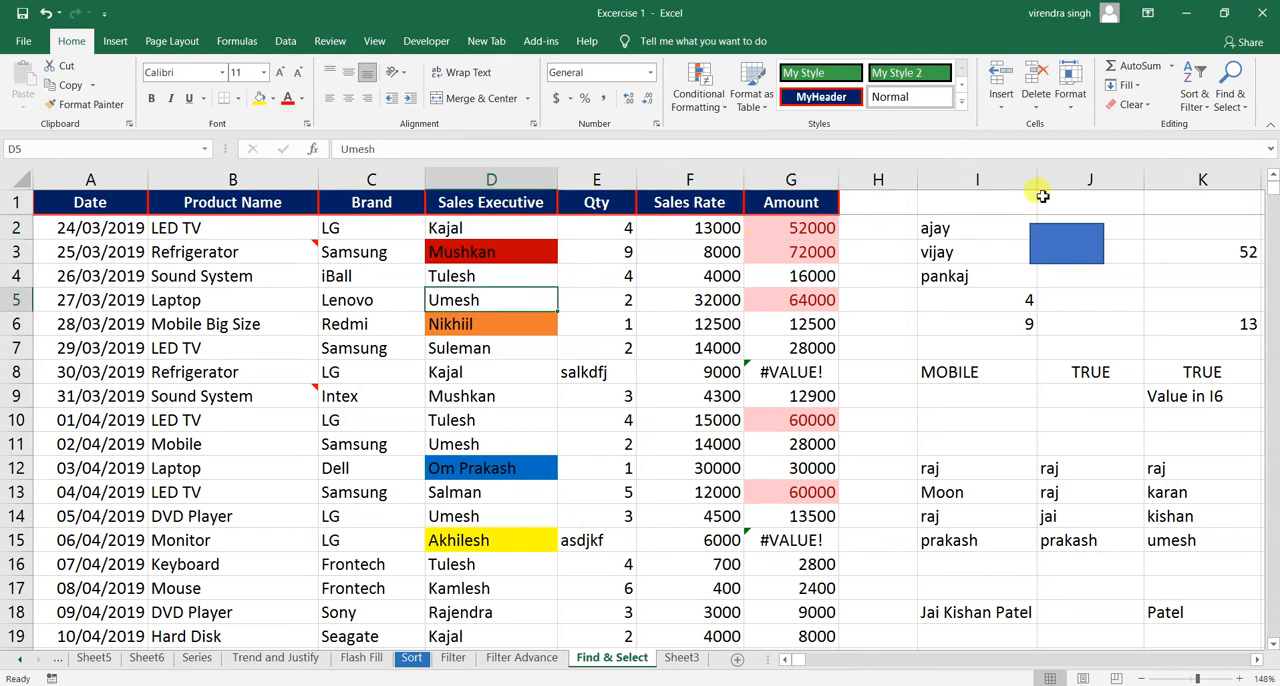
click(1232, 106)
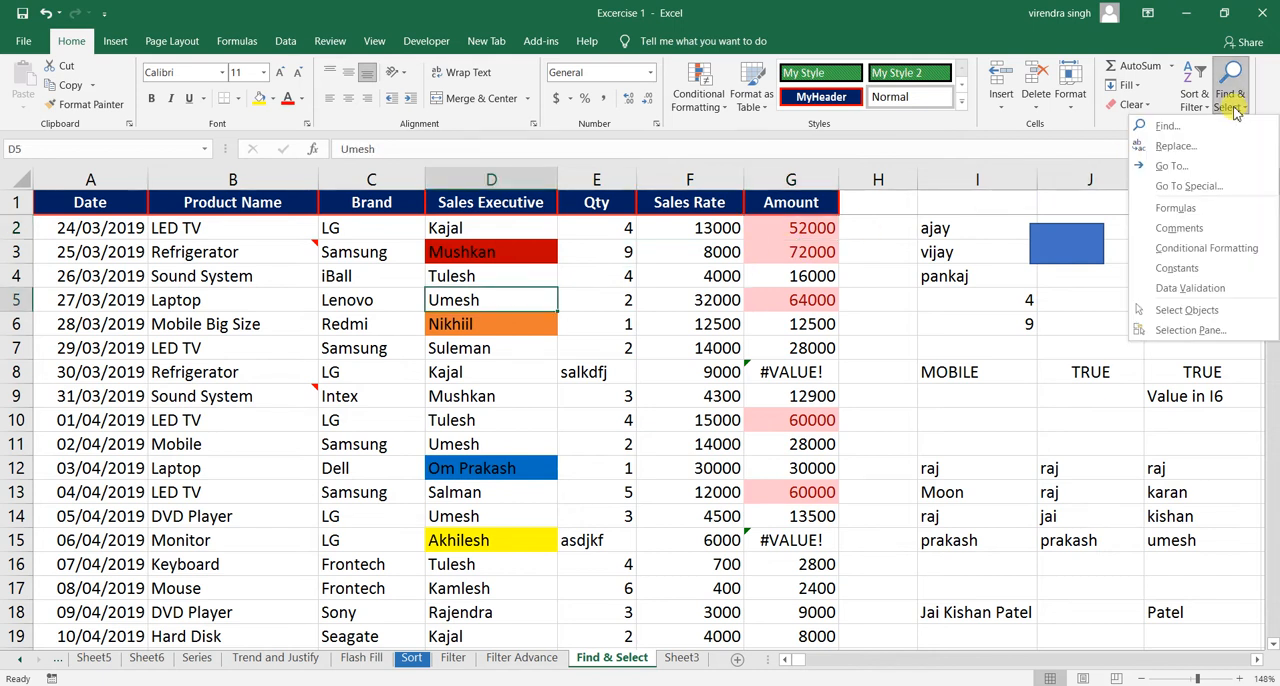
click(1168, 166)
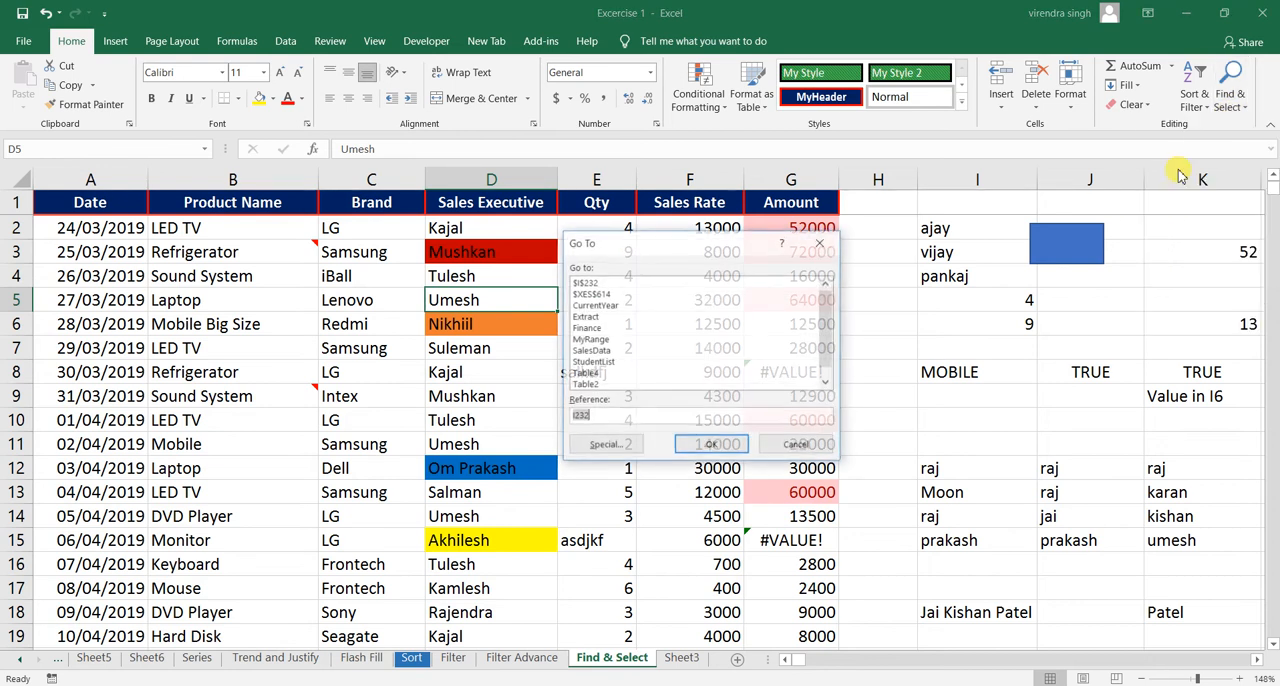
click(612, 444)
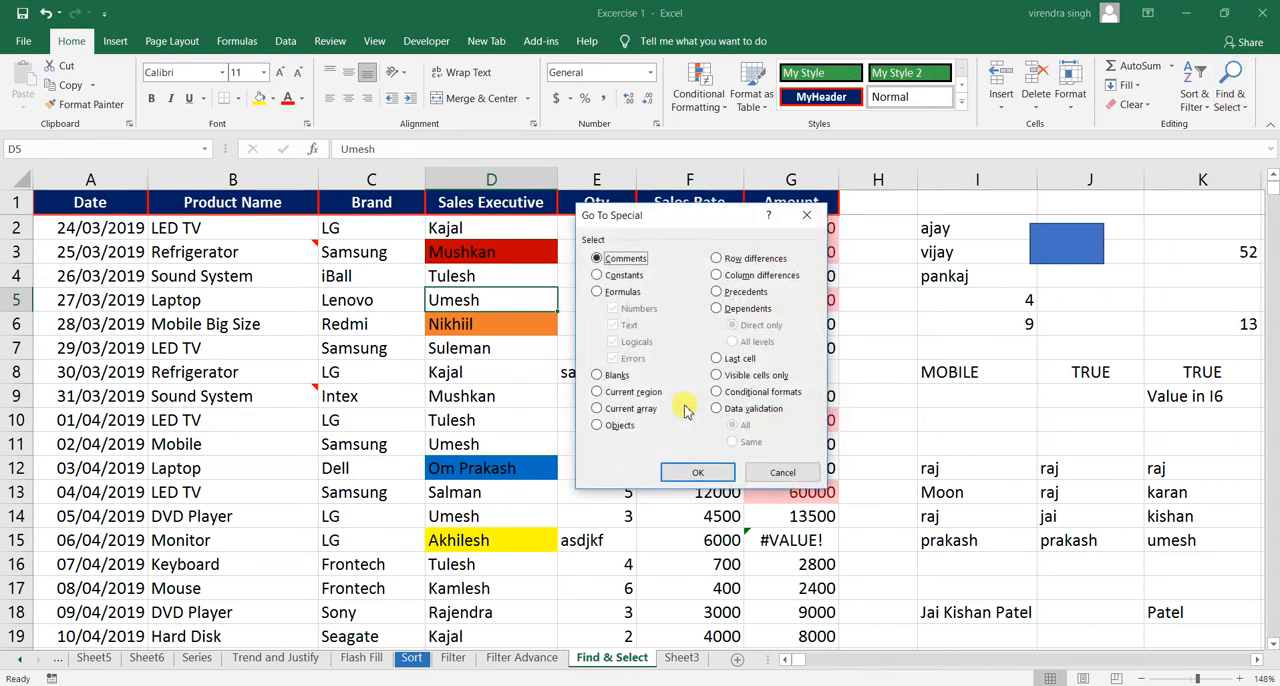
click(630, 296)
drag(679, 223, 1015, 272)
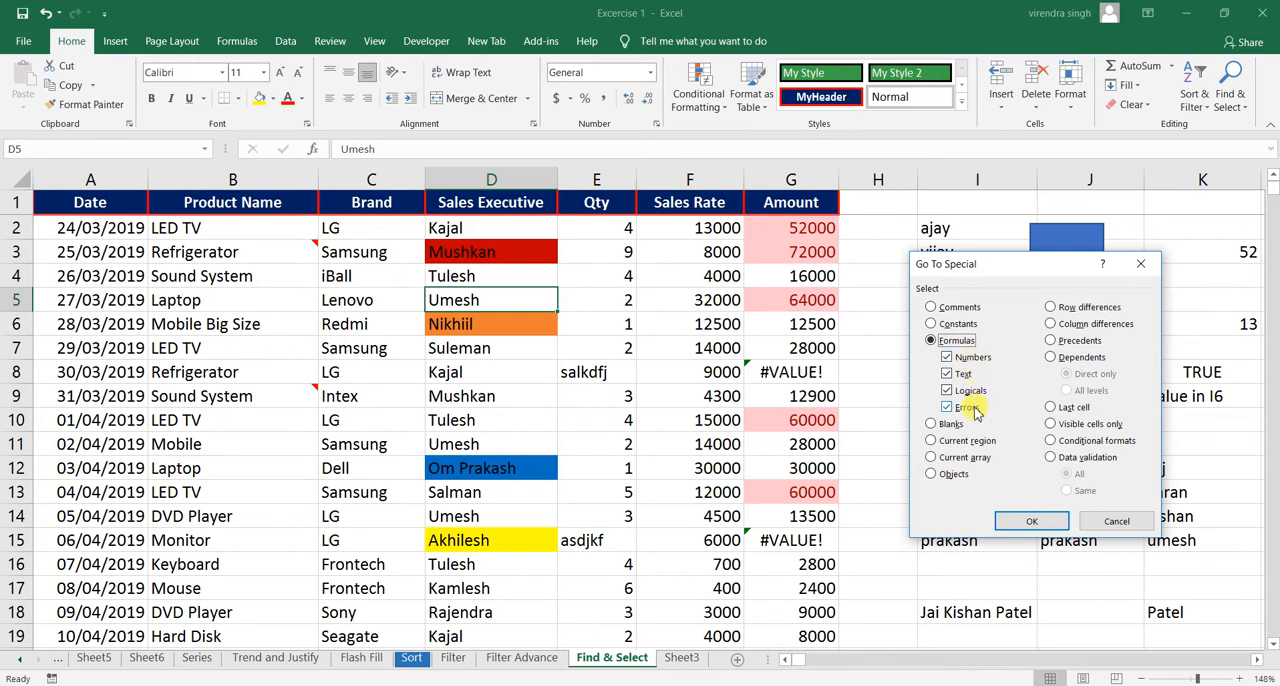
click(948, 378)
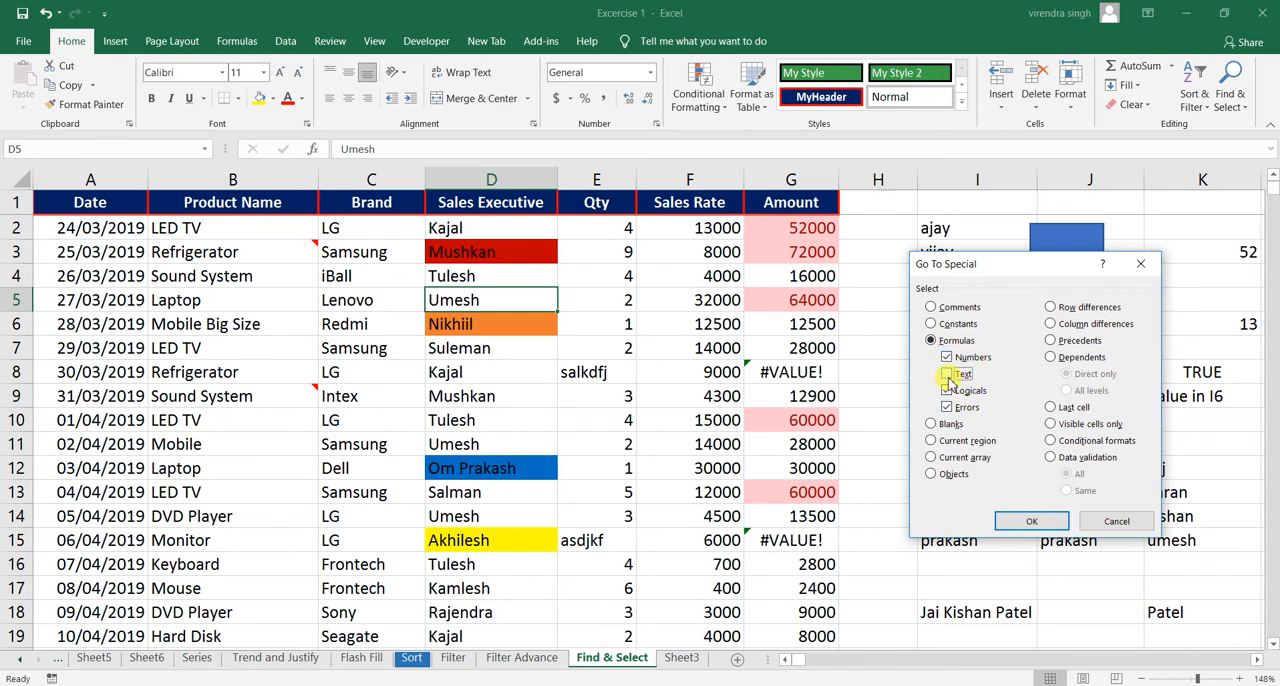
click(948, 390)
click(947, 407)
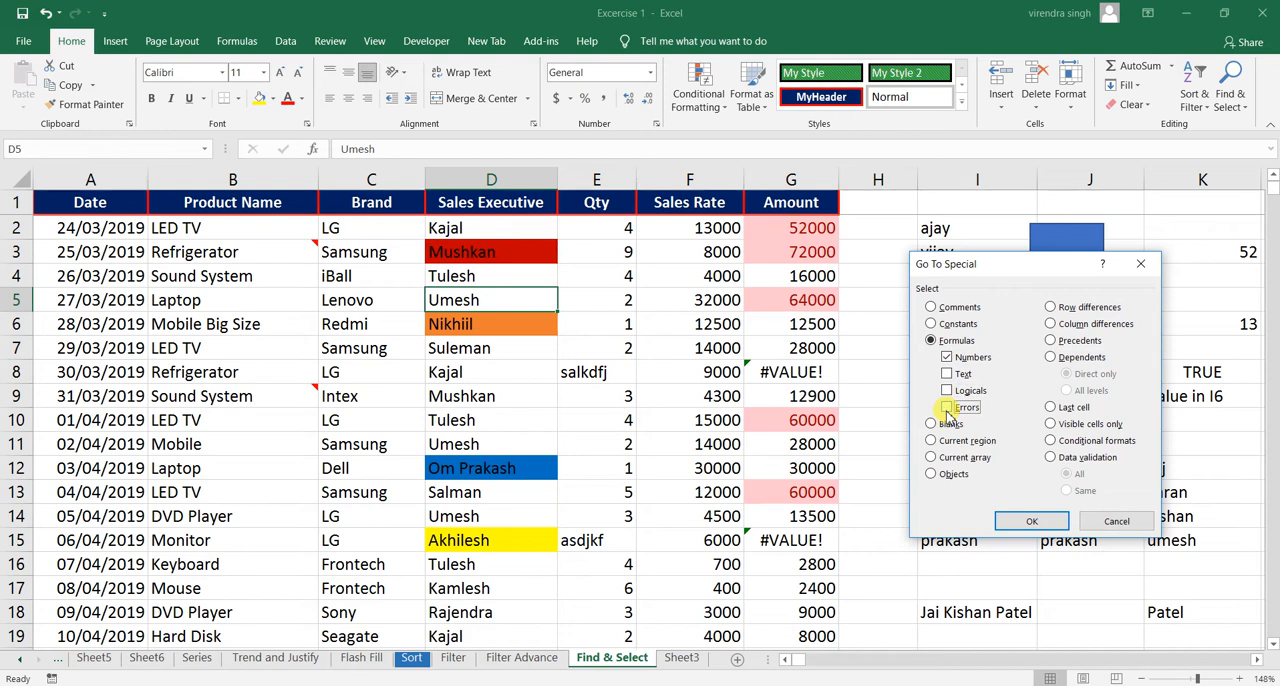
click(1032, 522)
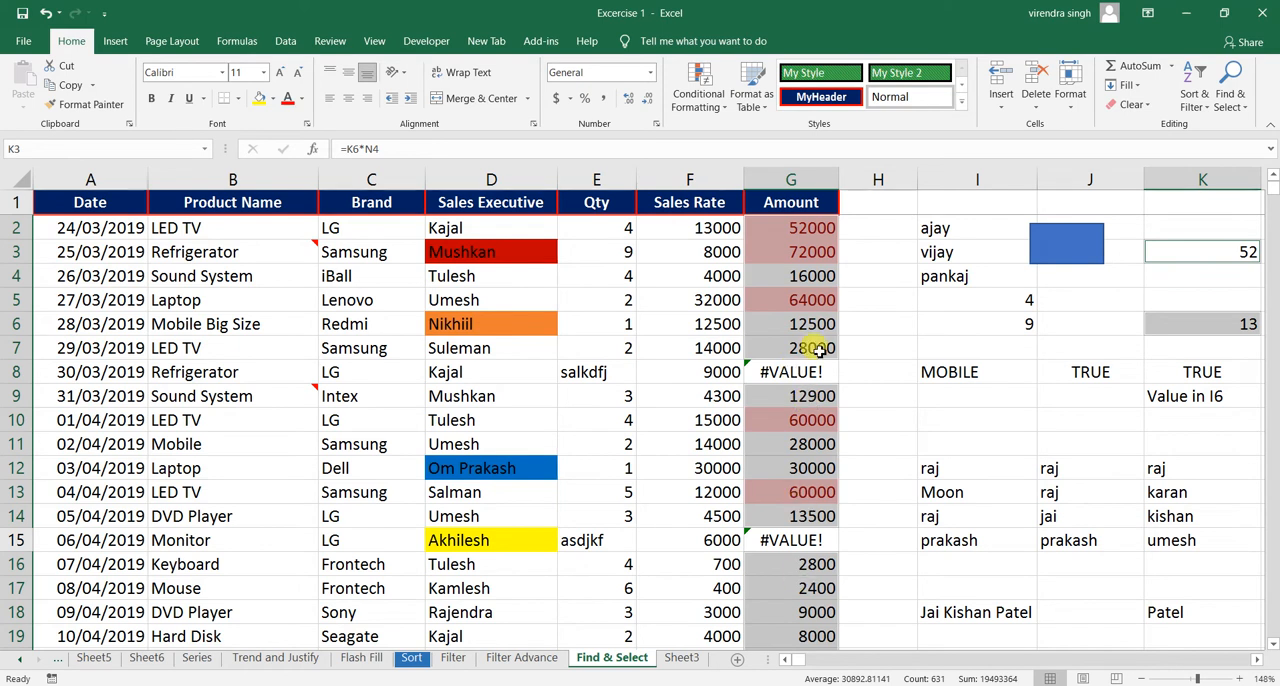
- Inspect the formula in K6 and its source cells, set I6 to 10, and recheck K6
click(1257, 660)
click(1257, 660)
click(1257, 660)
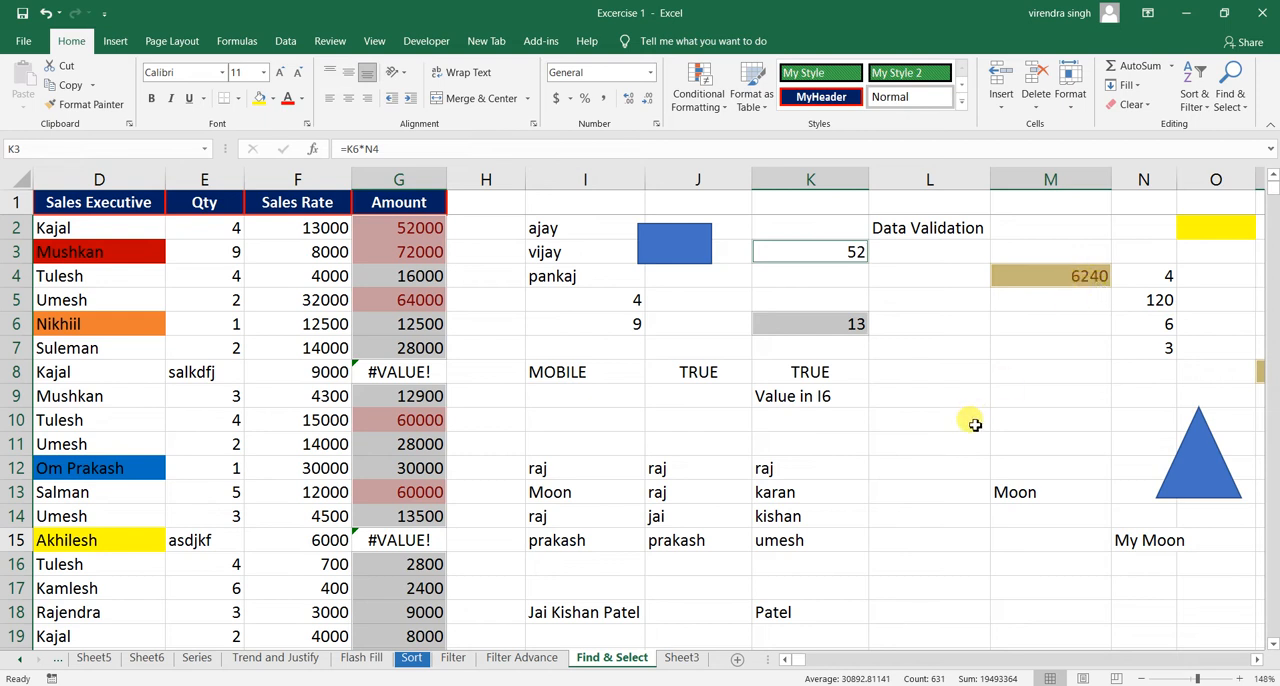
click(824, 323)
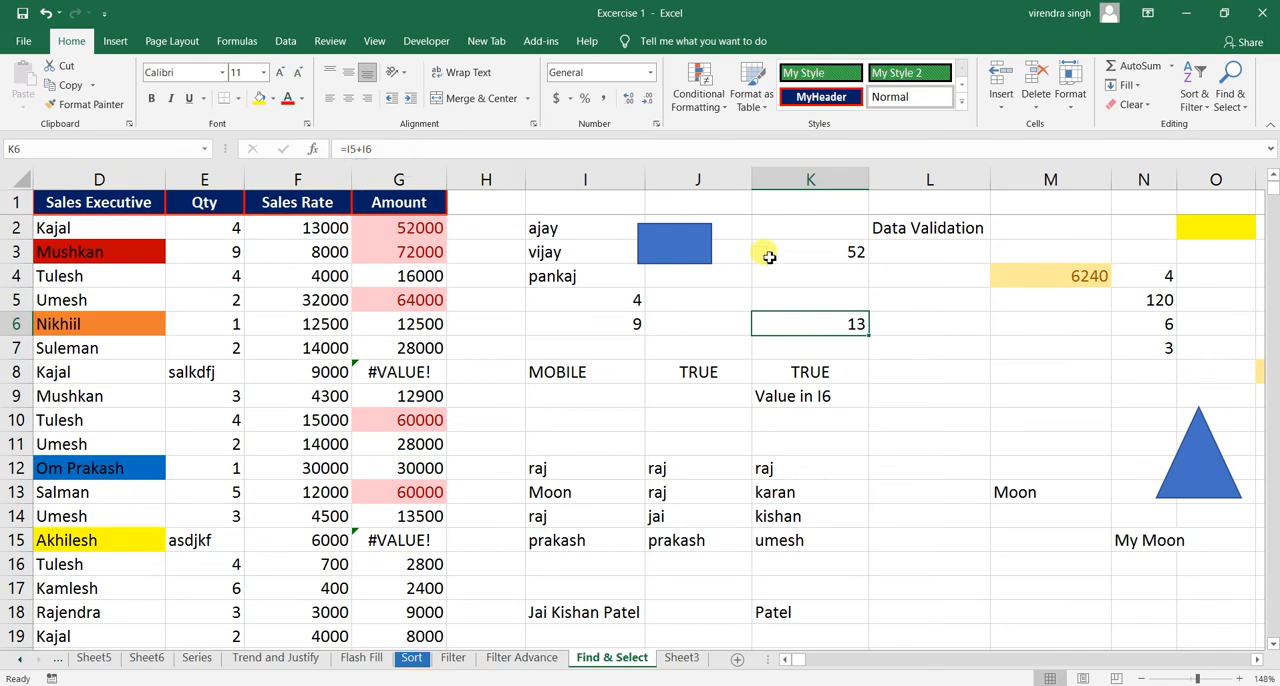
click(630, 298)
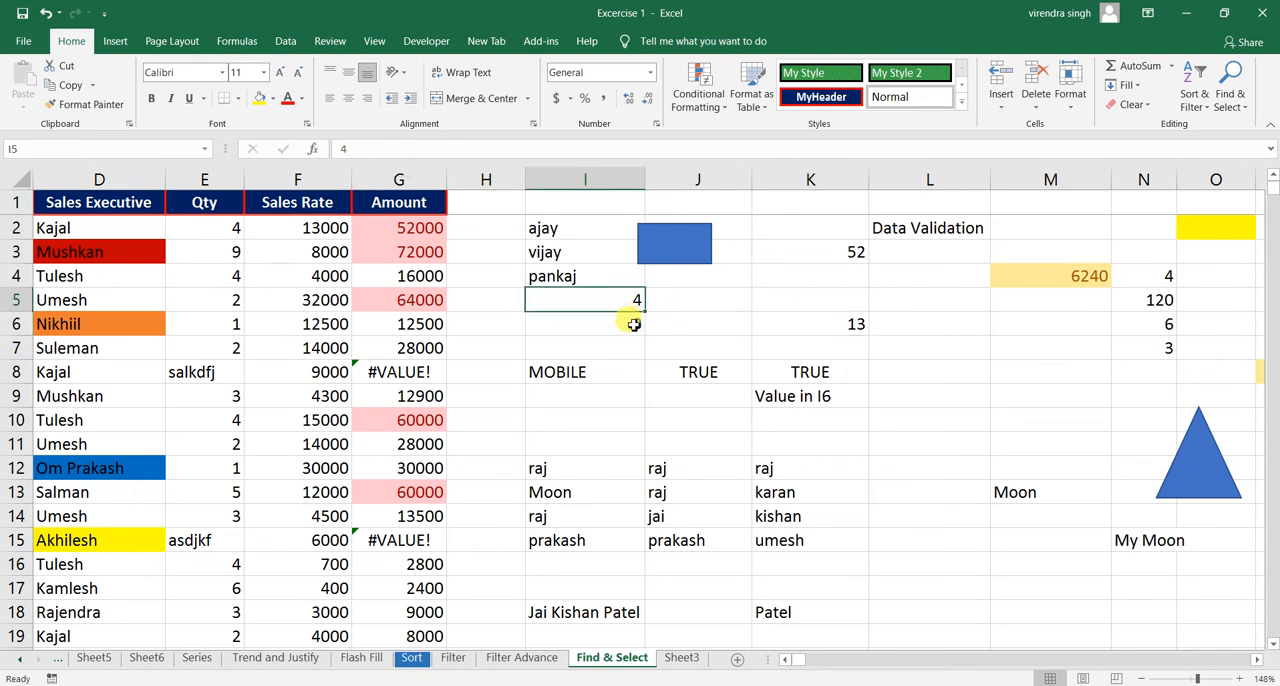
click(634, 324)
text(10)
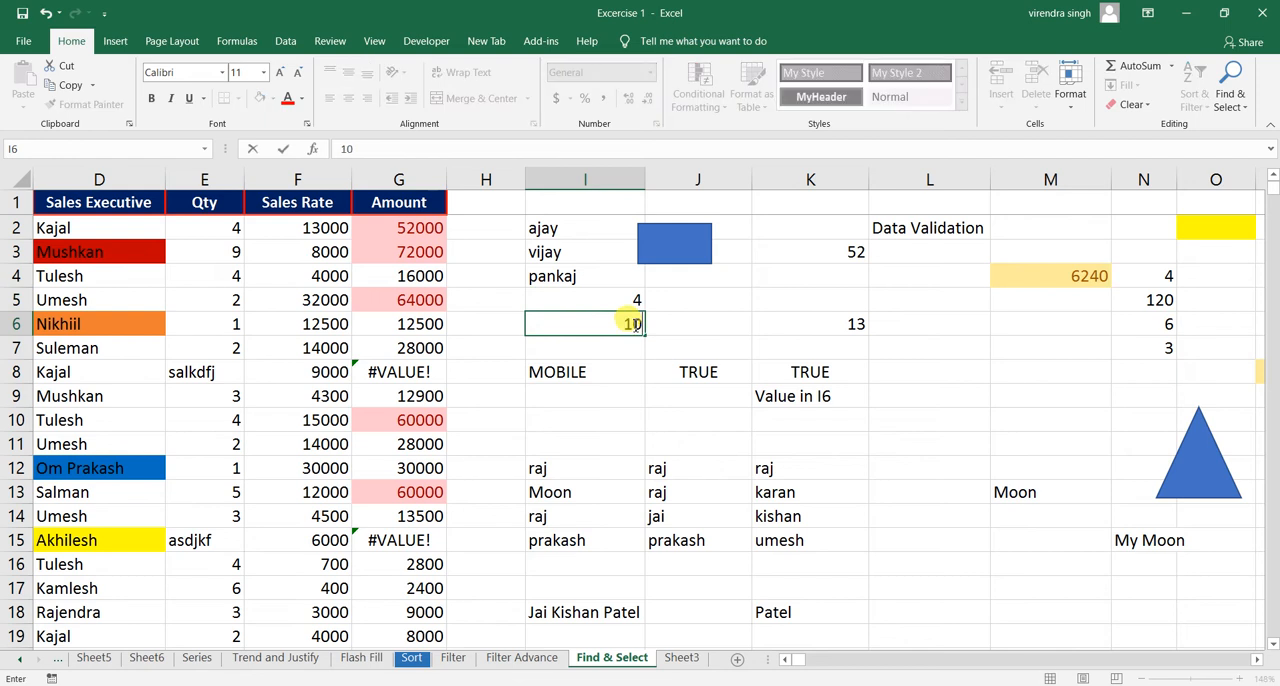
key(Return)
click(858, 327)
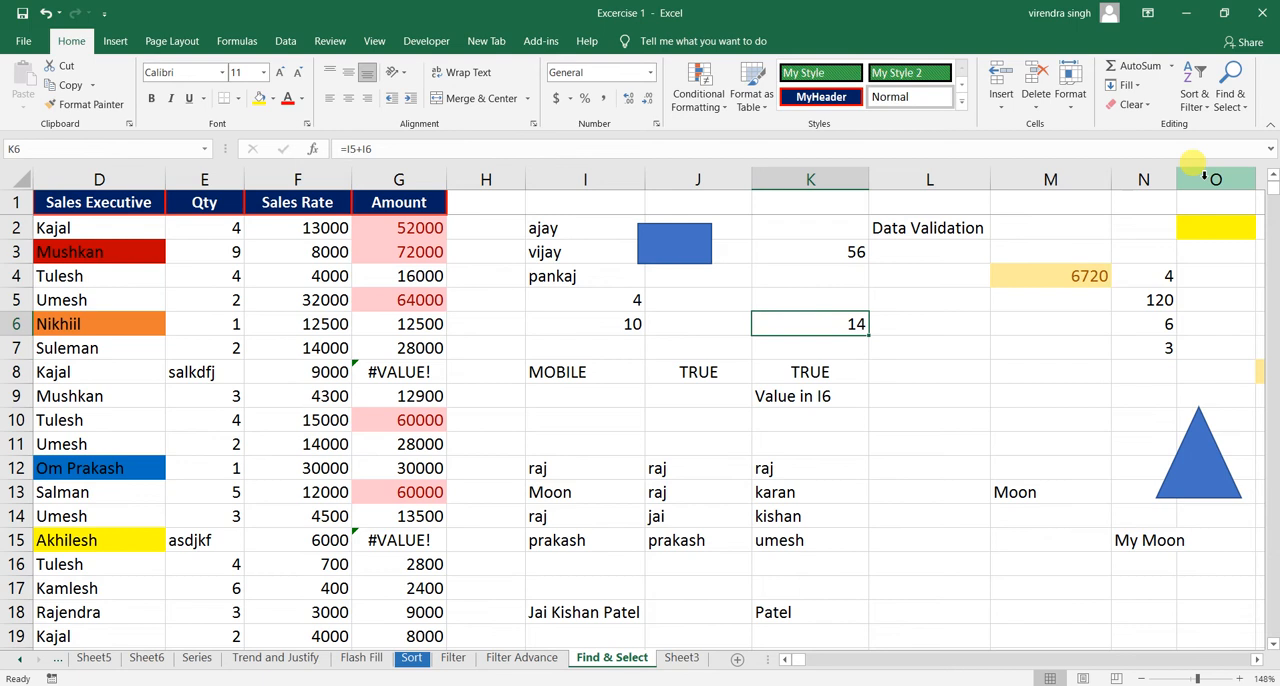
- Select only the formula cells that return text with Go To Special, excluding numbers, logicals and errors
click(1226, 100)
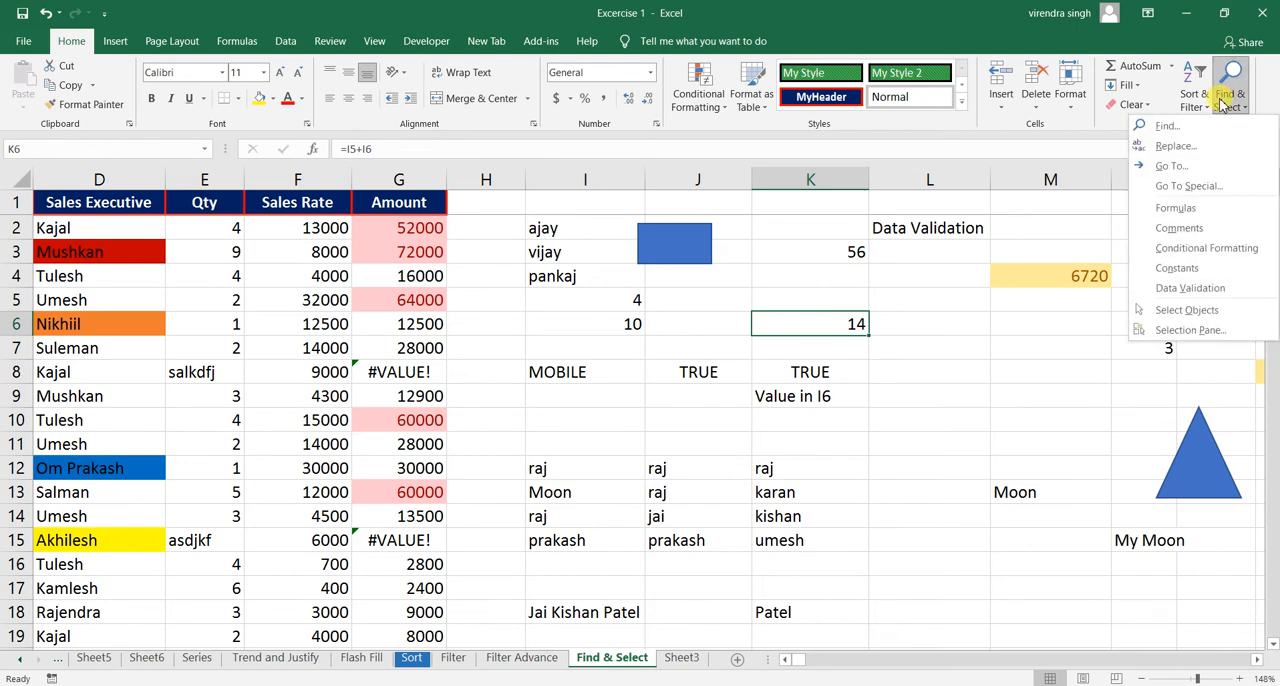
click(1186, 186)
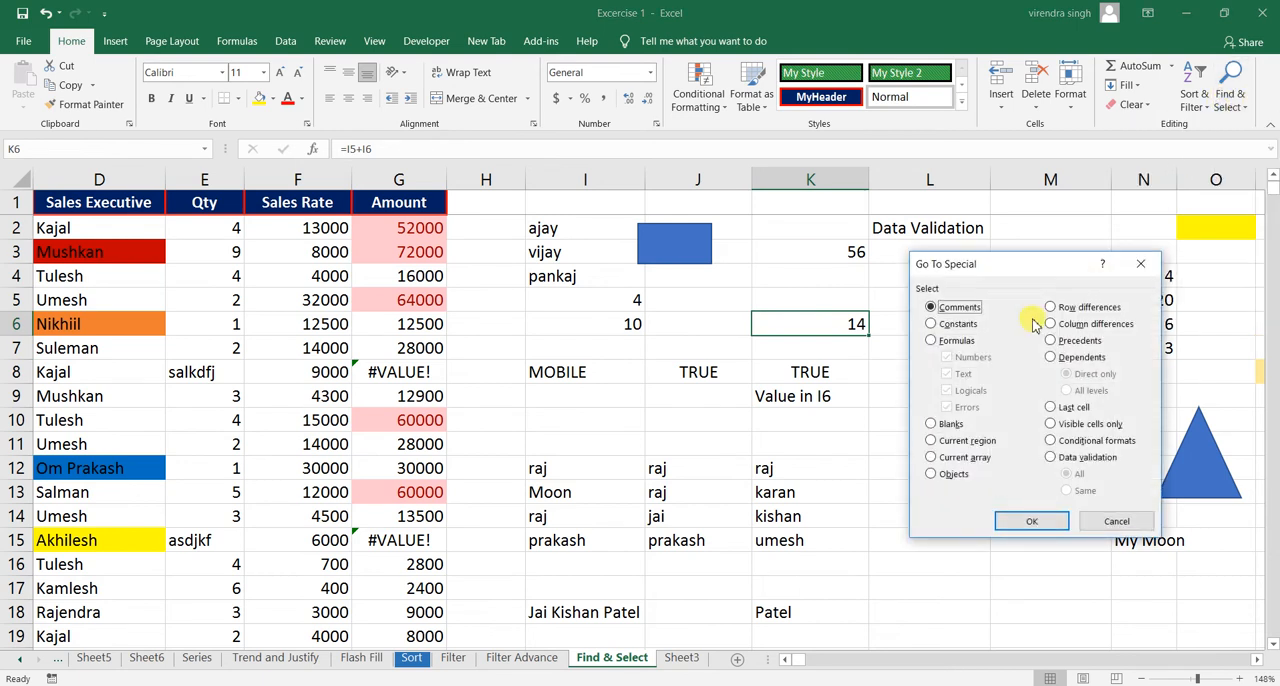
click(960, 342)
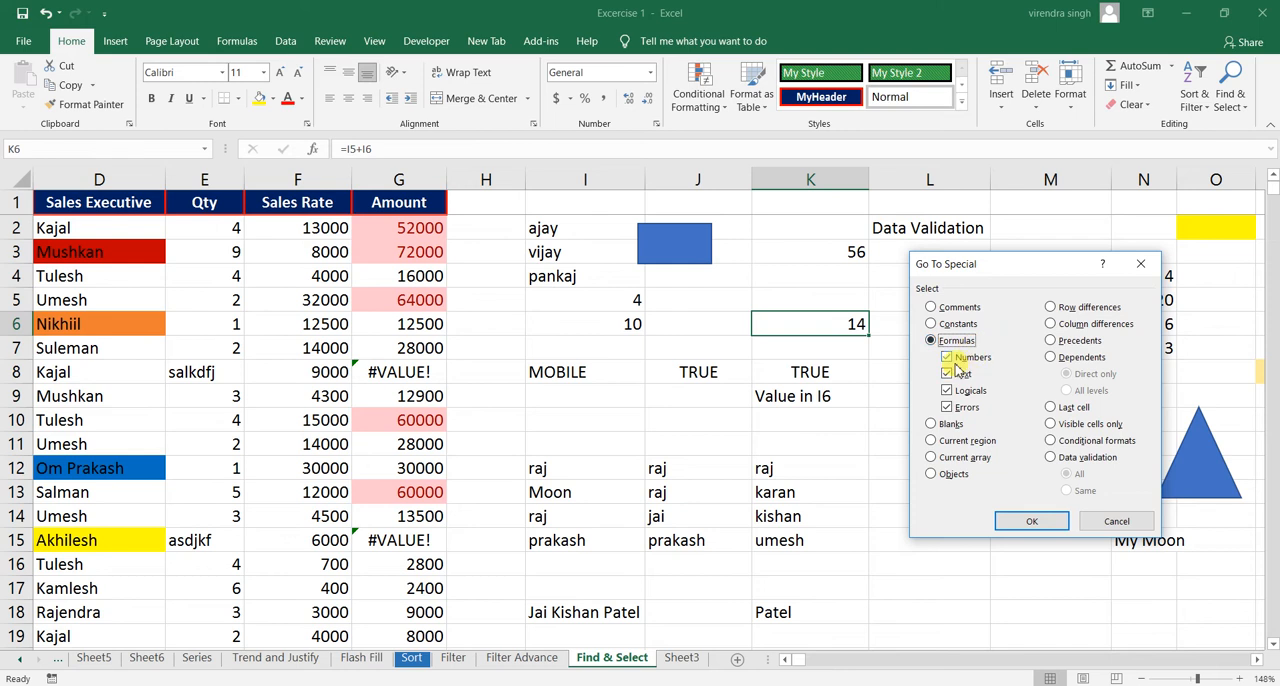
click(946, 357)
click(946, 390)
click(946, 407)
click(1032, 520)
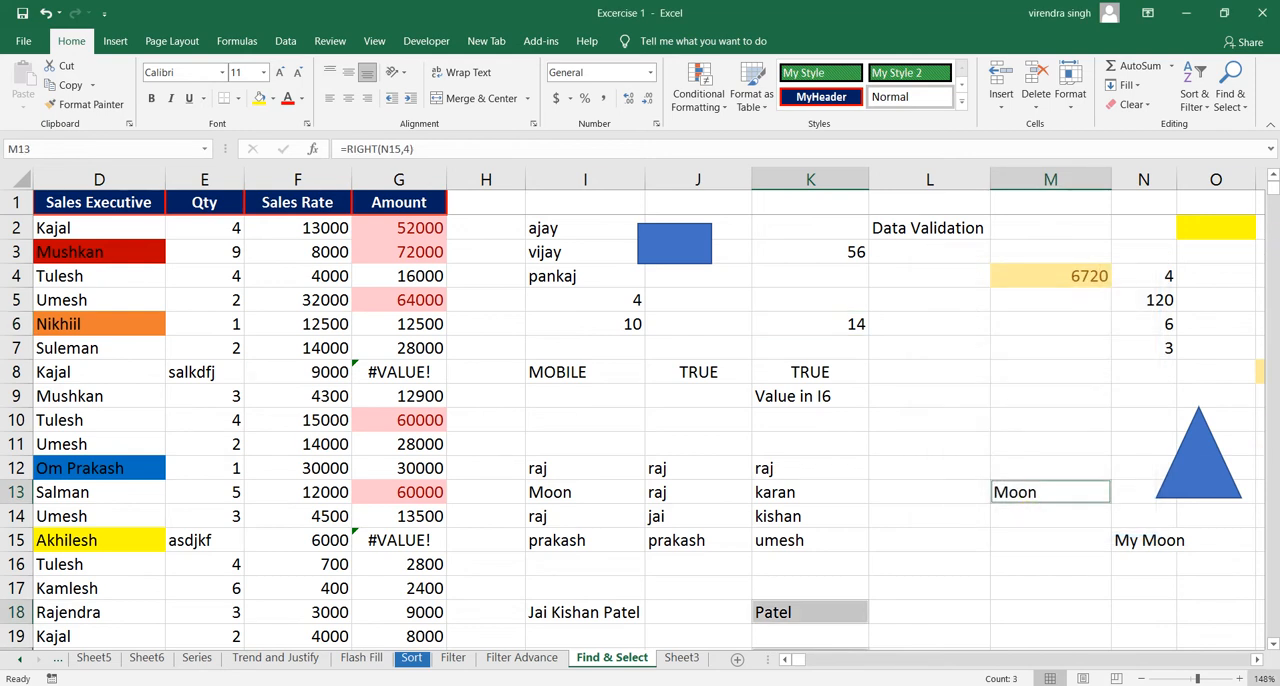
- Inspect the RIGHT formula in K18 and compare it with its source text in I18
click(1273, 646)
click(1273, 646)
click(1273, 646)
click(1273, 646)
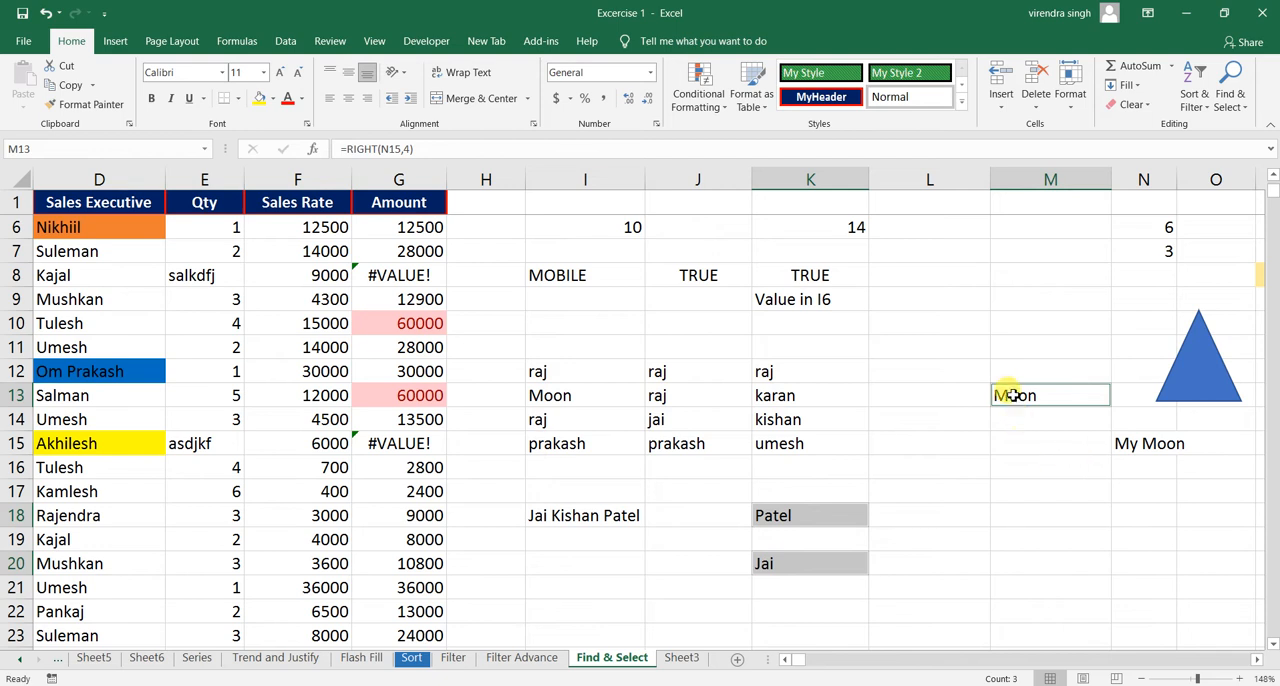
click(806, 517)
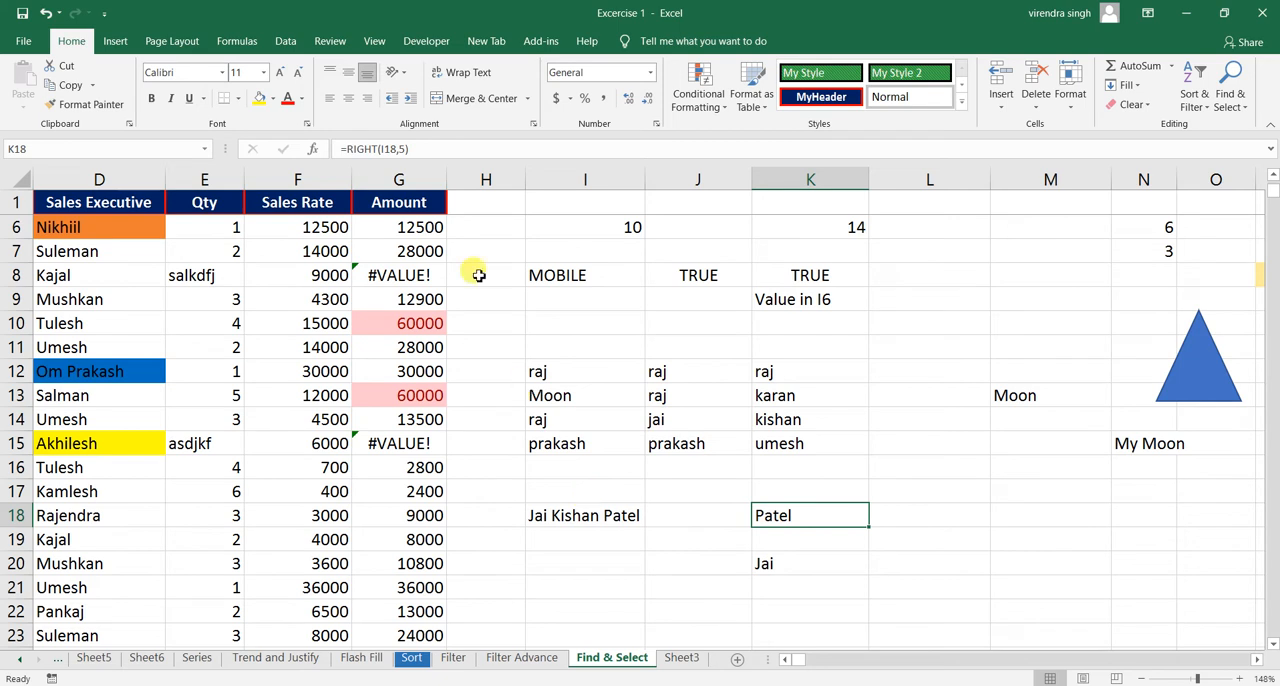
click(589, 518)
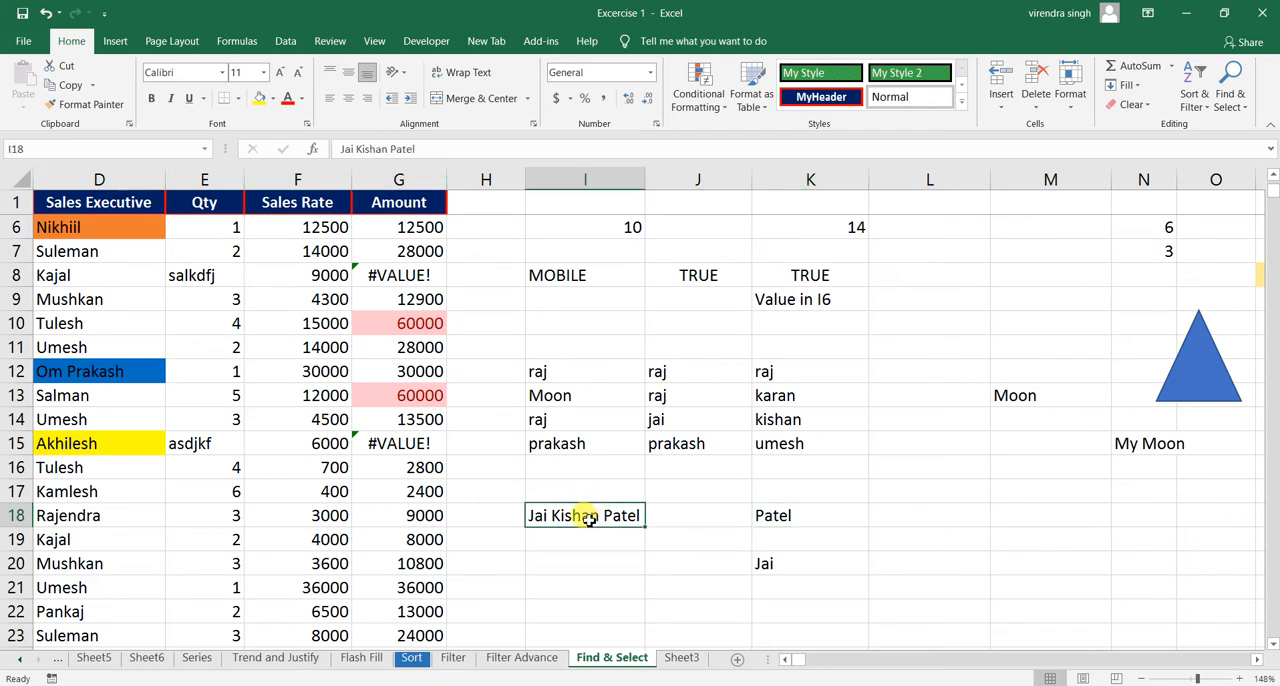
click(797, 515)
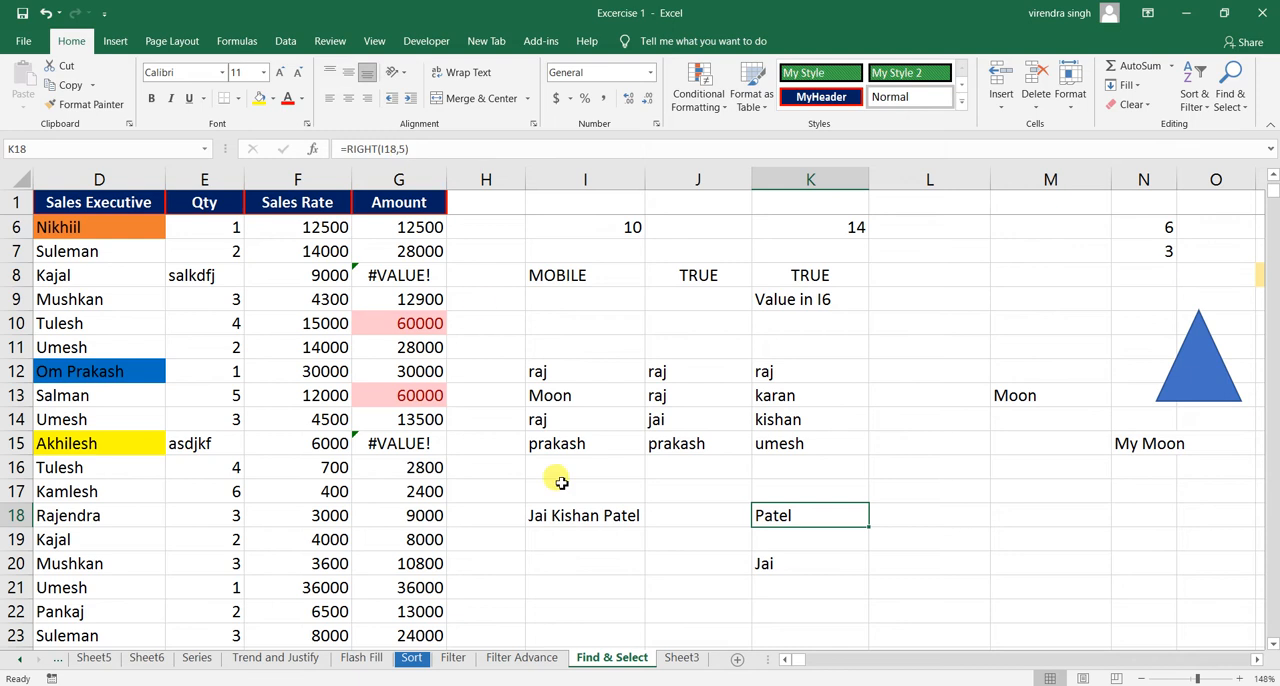
click(650, 519)
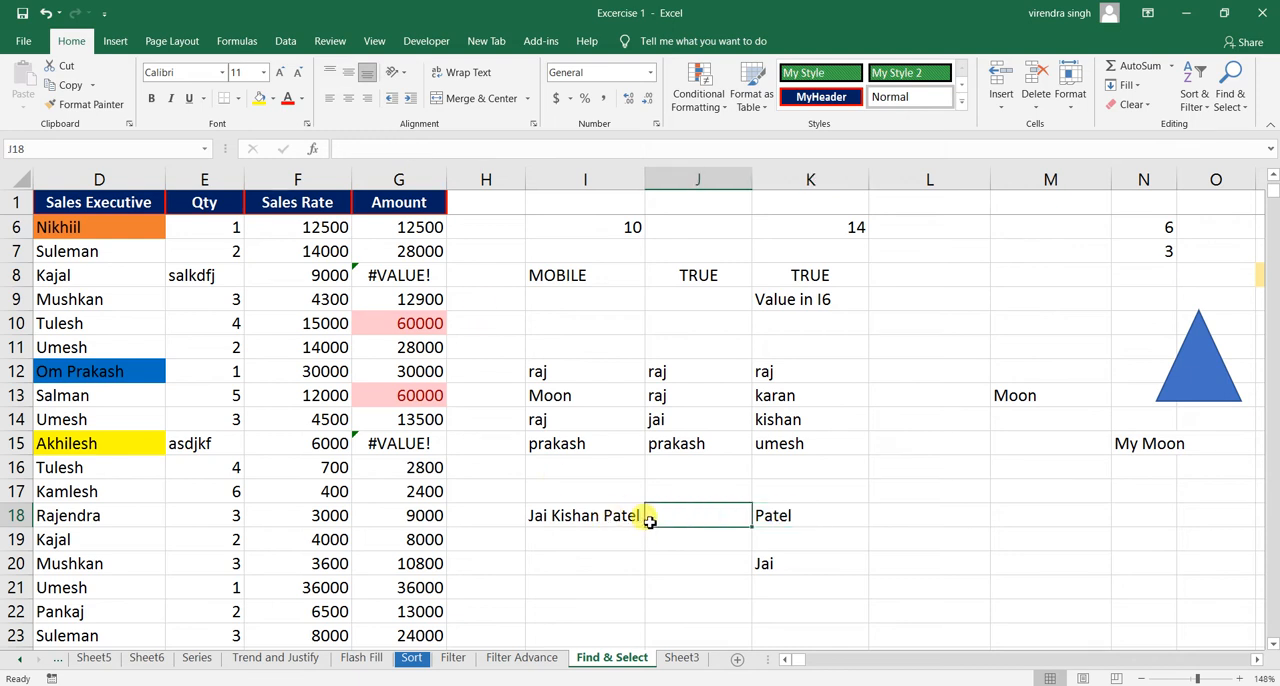
click(760, 517)
click(597, 508)
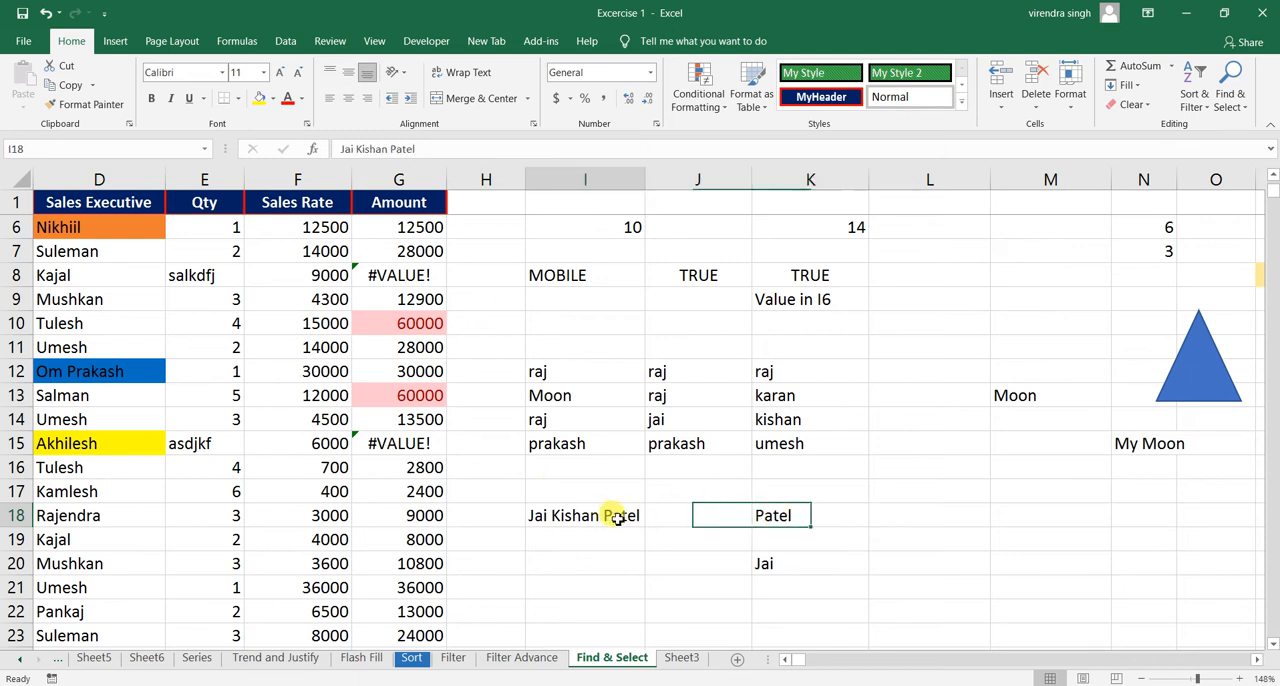
click(766, 528)
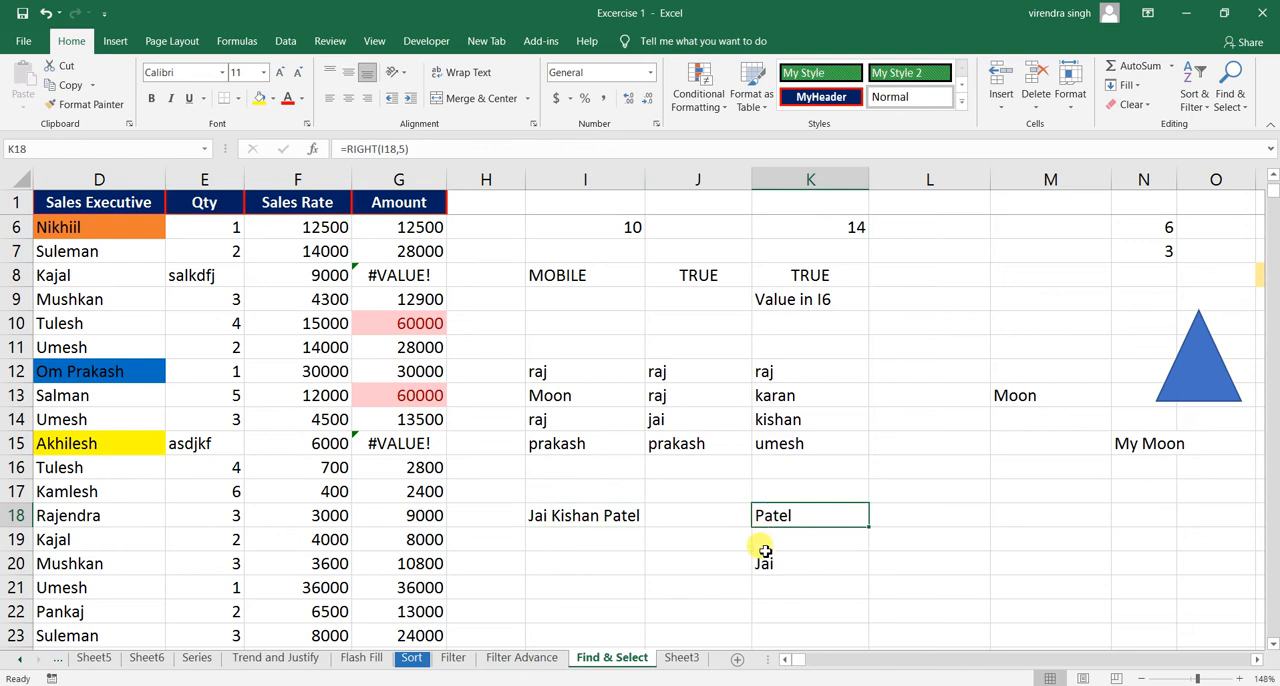
- Inspect the text formulas in K20 and M13, comparing them with the one in K18
click(764, 556)
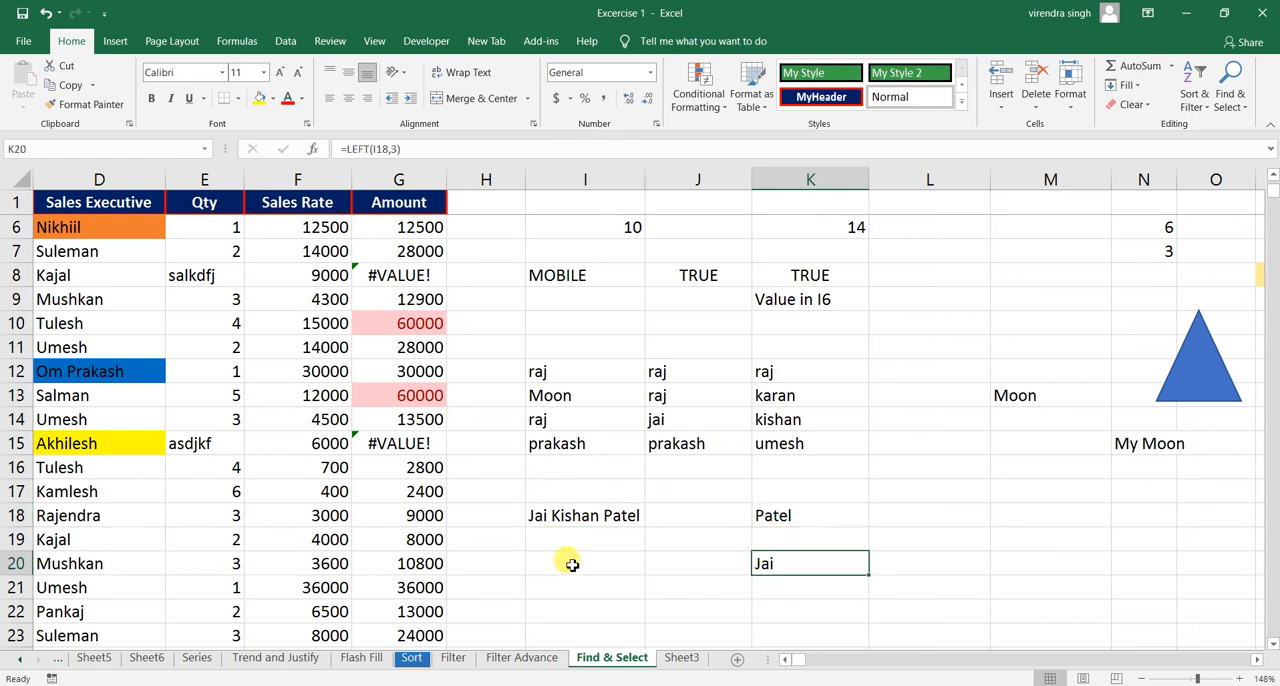
click(779, 514)
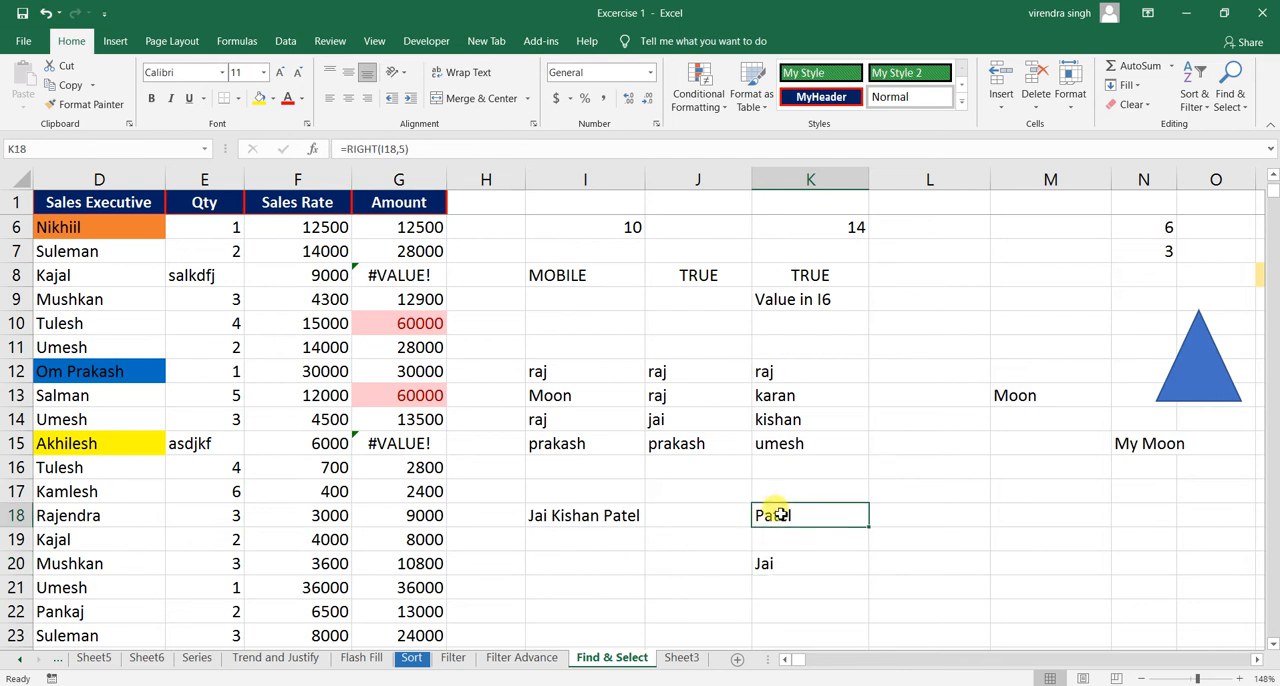
click(1023, 397)
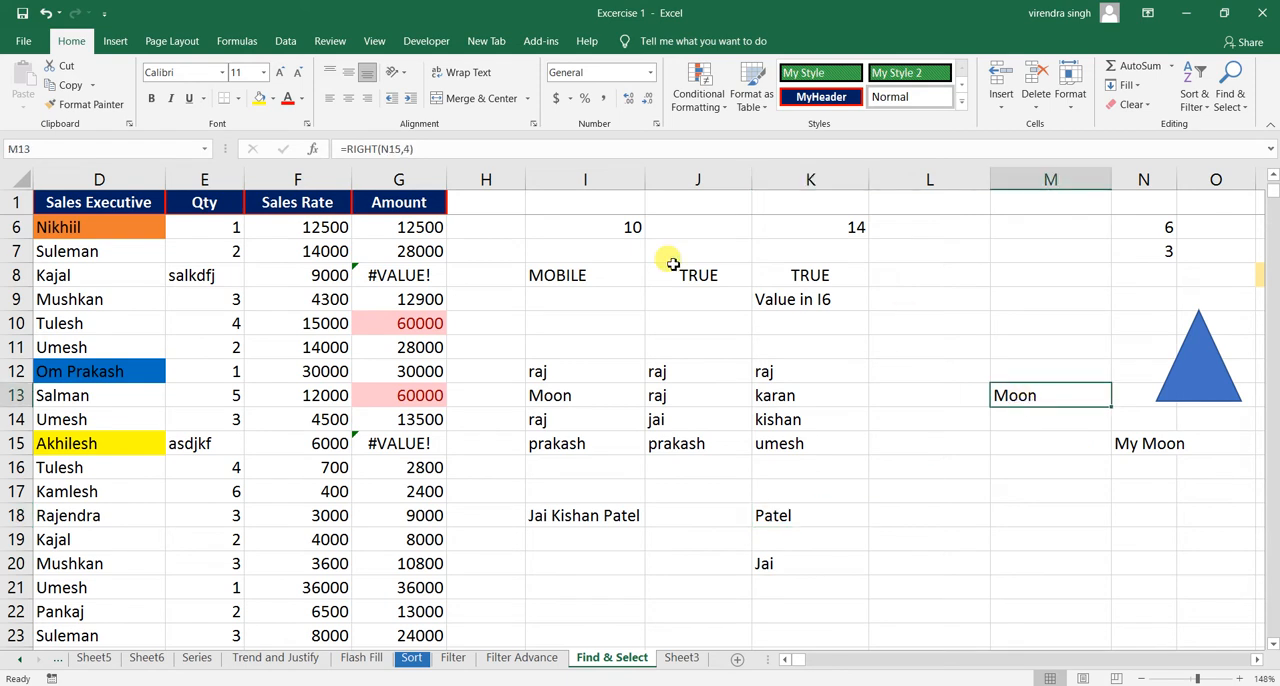
click(779, 514)
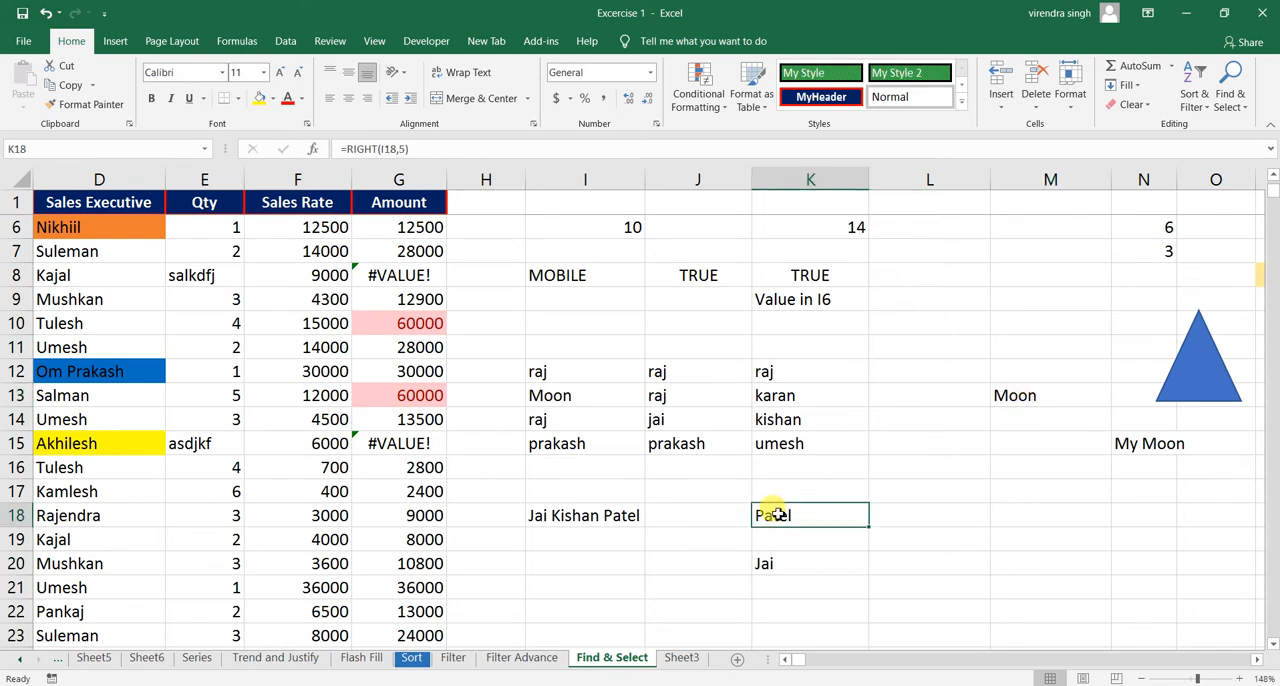
click(764, 561)
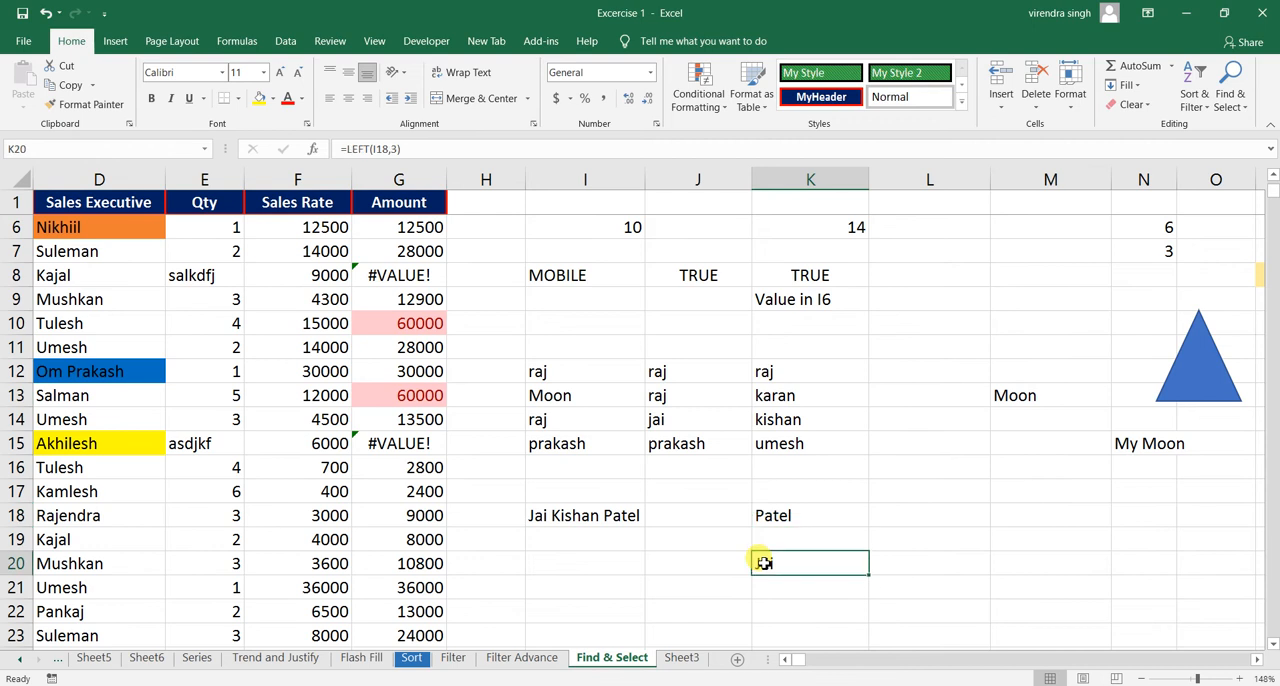
- Select only the formula cells that return logical values with Go To Special, excluding numbers, text and errors
click(1230, 95)
click(1196, 186)
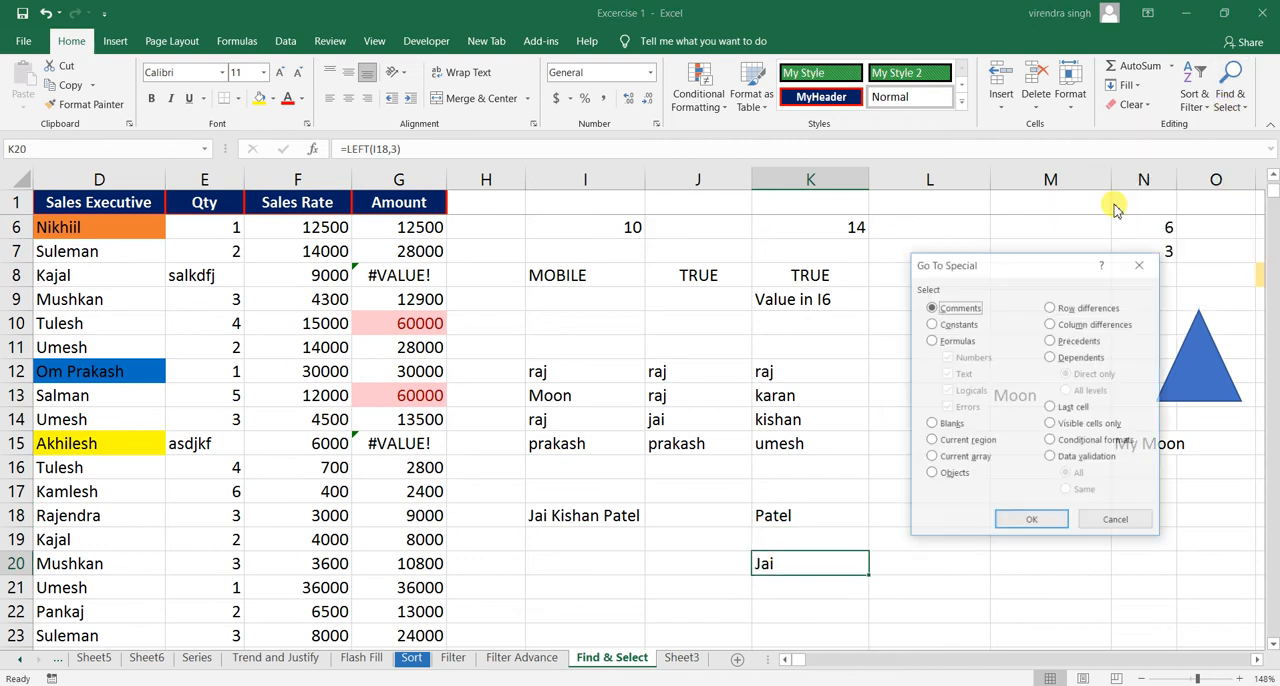
click(940, 341)
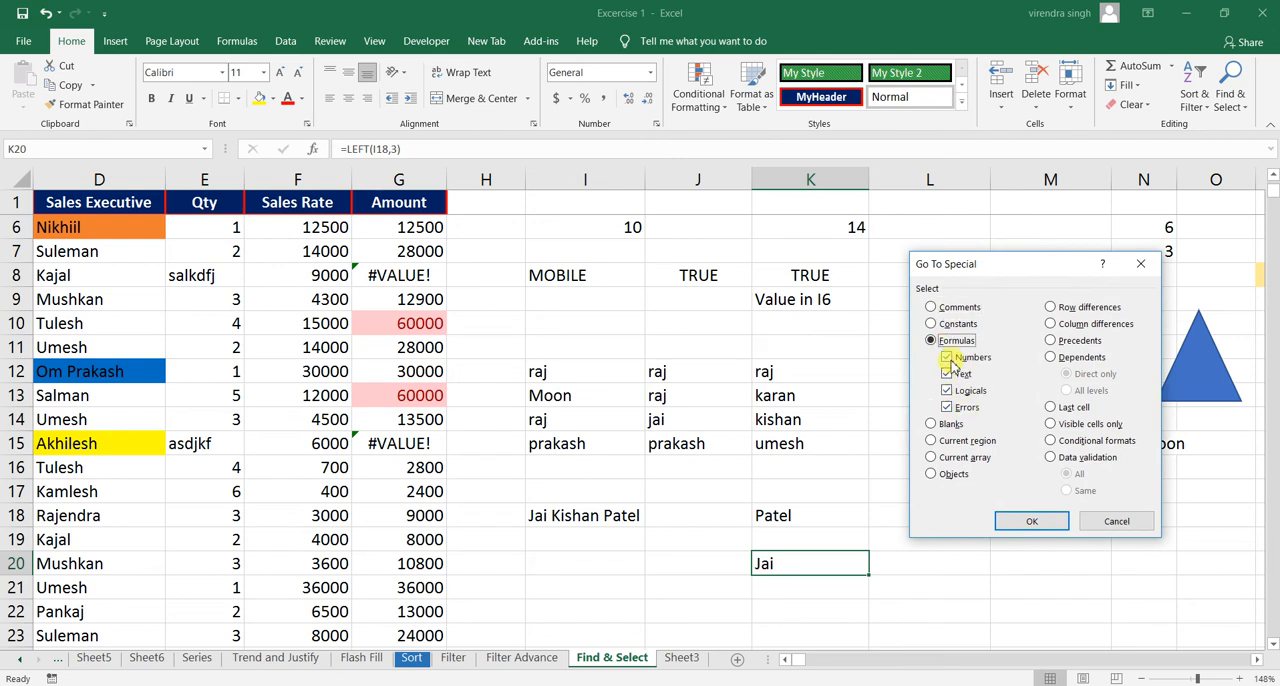
click(947, 357)
click(947, 374)
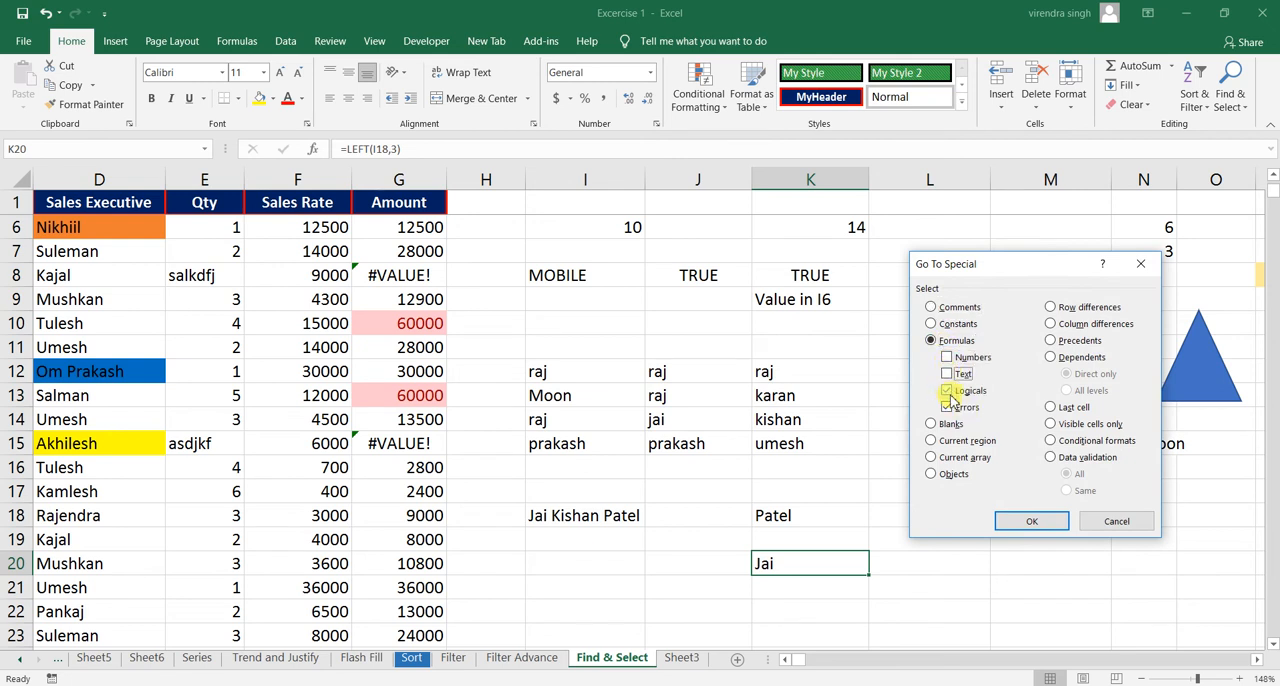
click(947, 408)
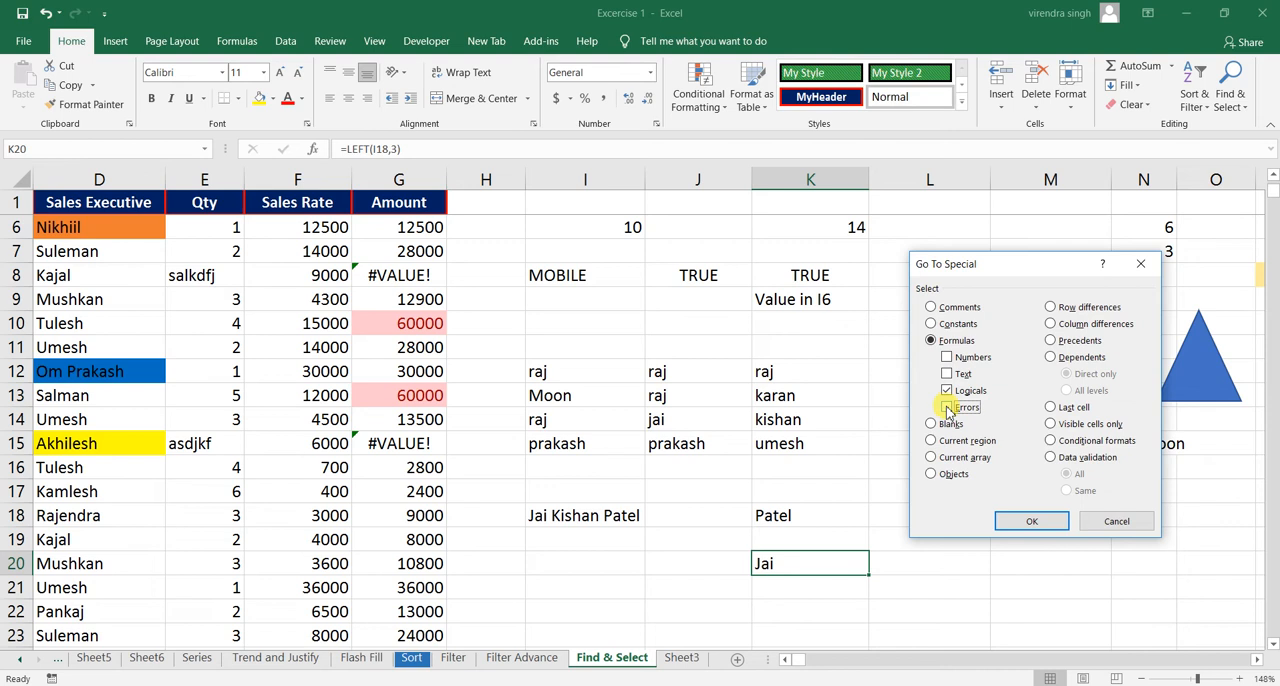
click(1030, 522)
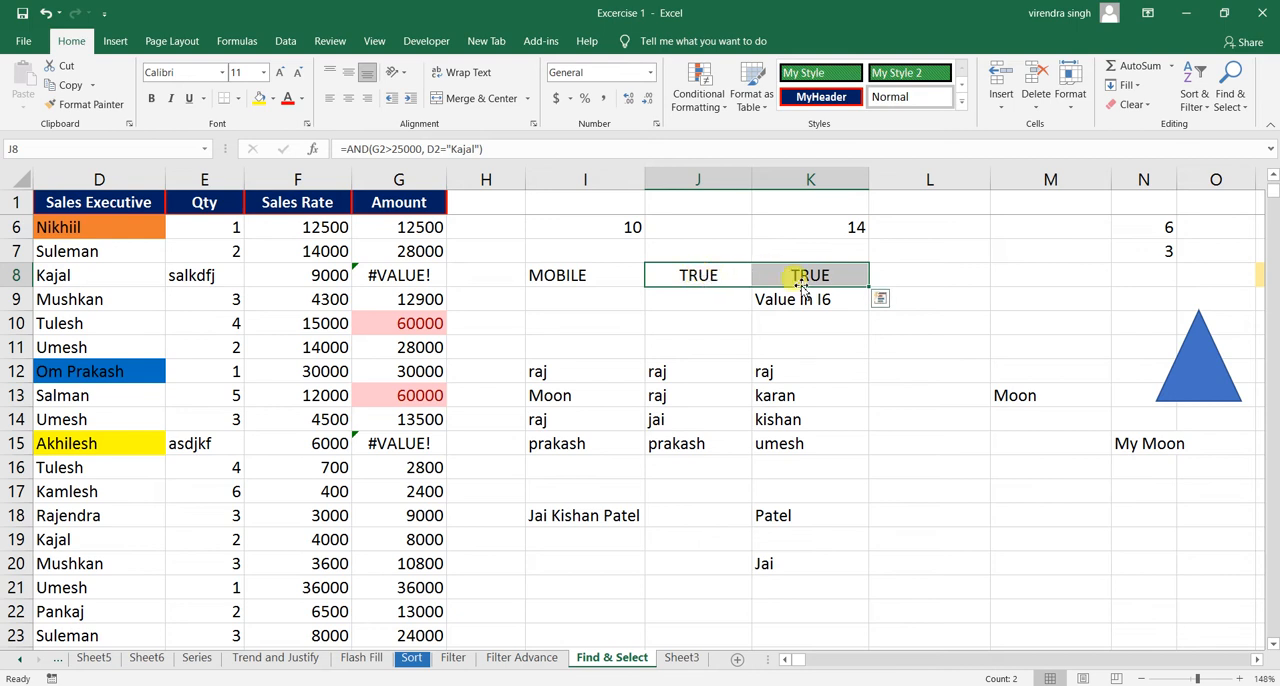
- Inspect the AND formula in J8 and the cells it tests, G2 and D2
click(737, 272)
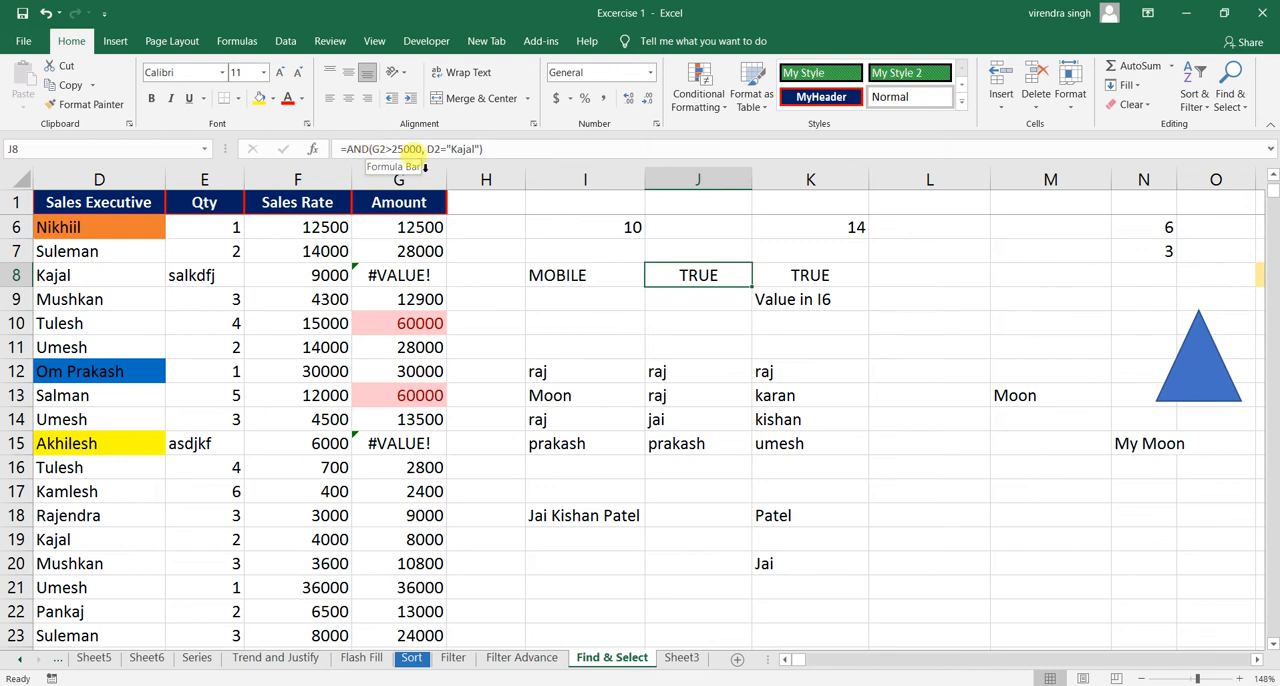
click(418, 228)
click(408, 204)
key(Down)
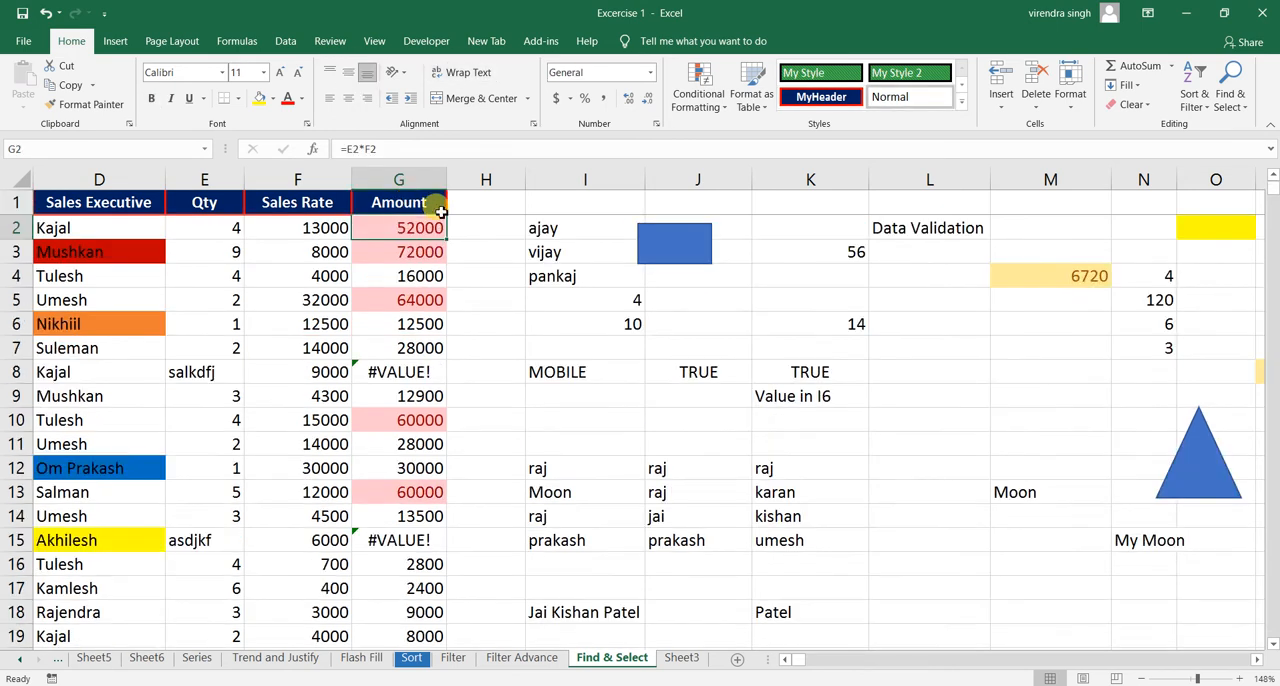
click(735, 372)
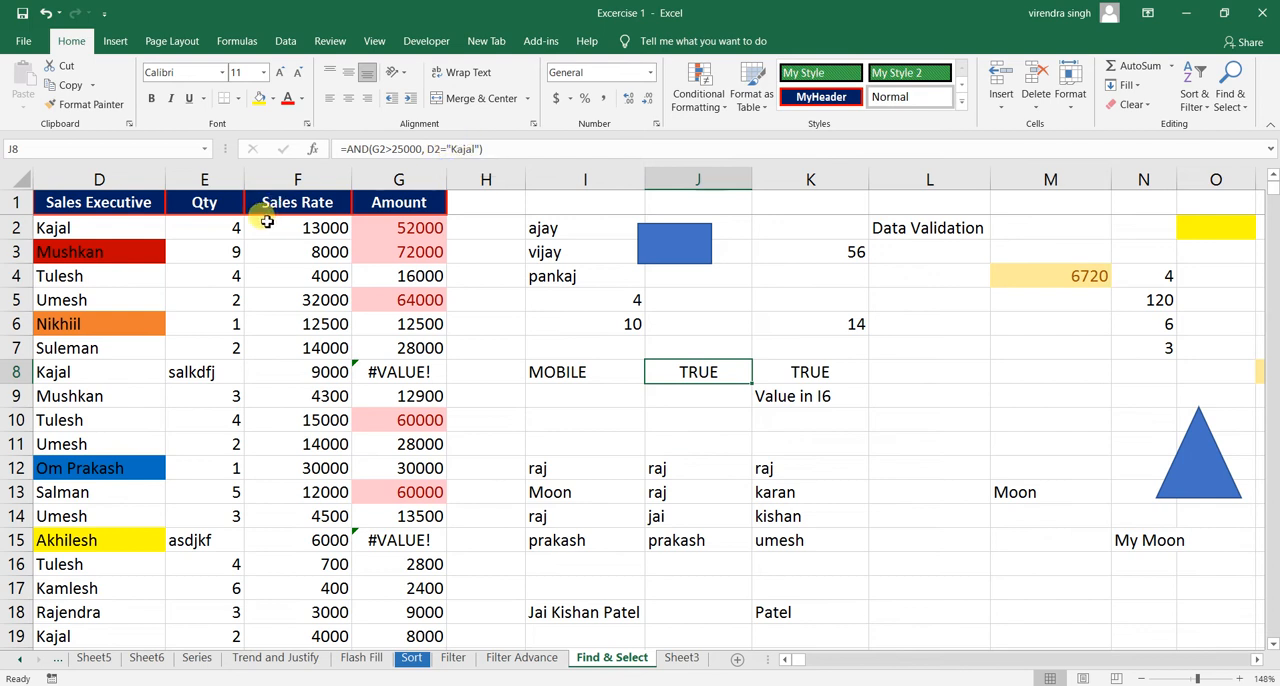
click(120, 226)
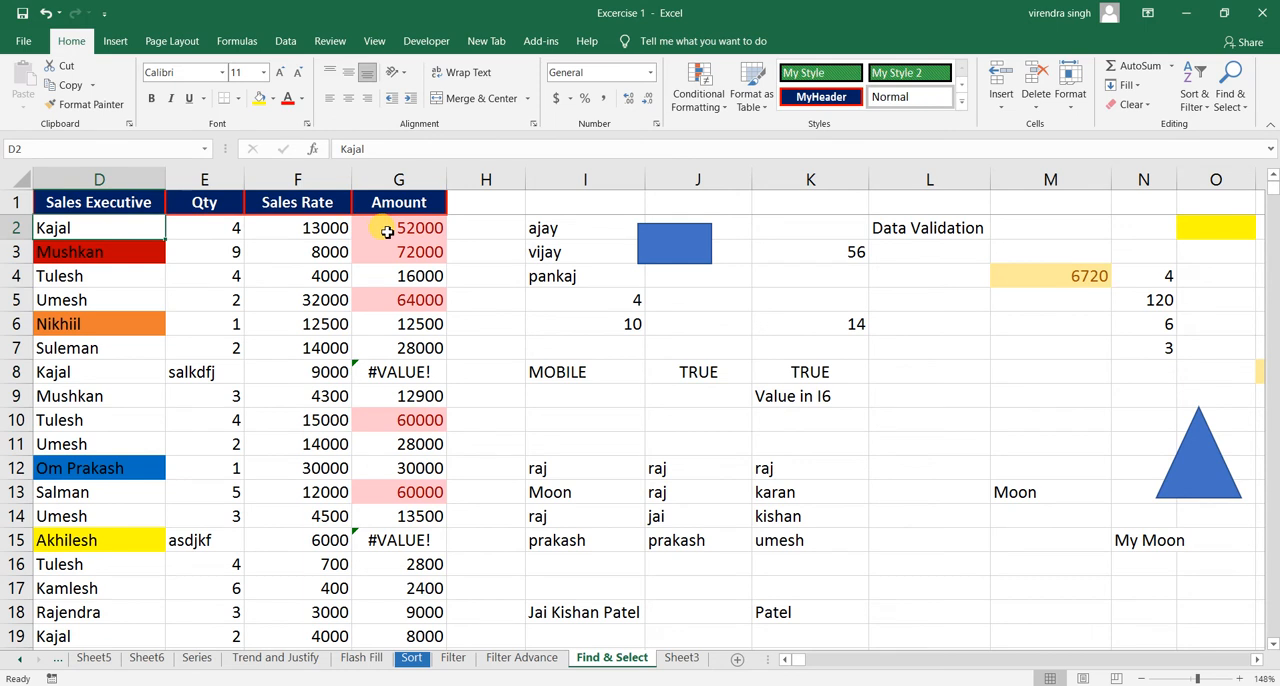
click(697, 373)
- Set the quantity in E2 to 1, recheck the AND formula in J8, and inspect the ISNUMBER formula in K8
click(398, 230)
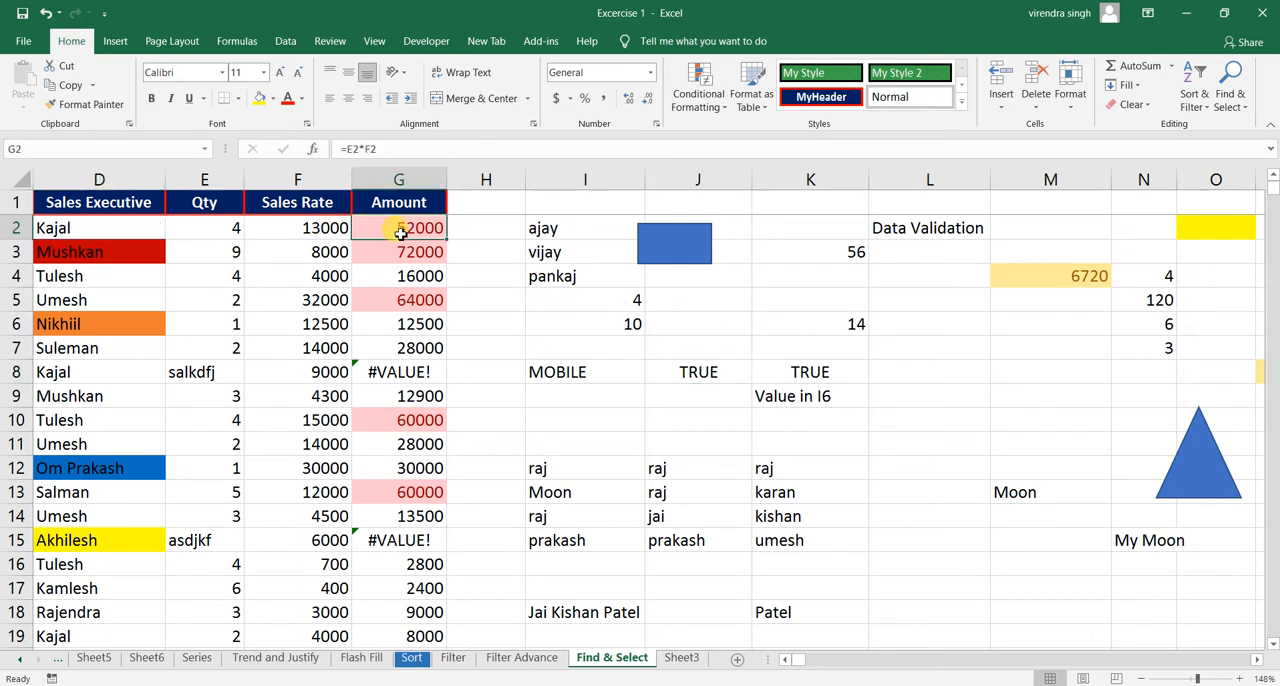
click(239, 228)
text(1)
key(Return)
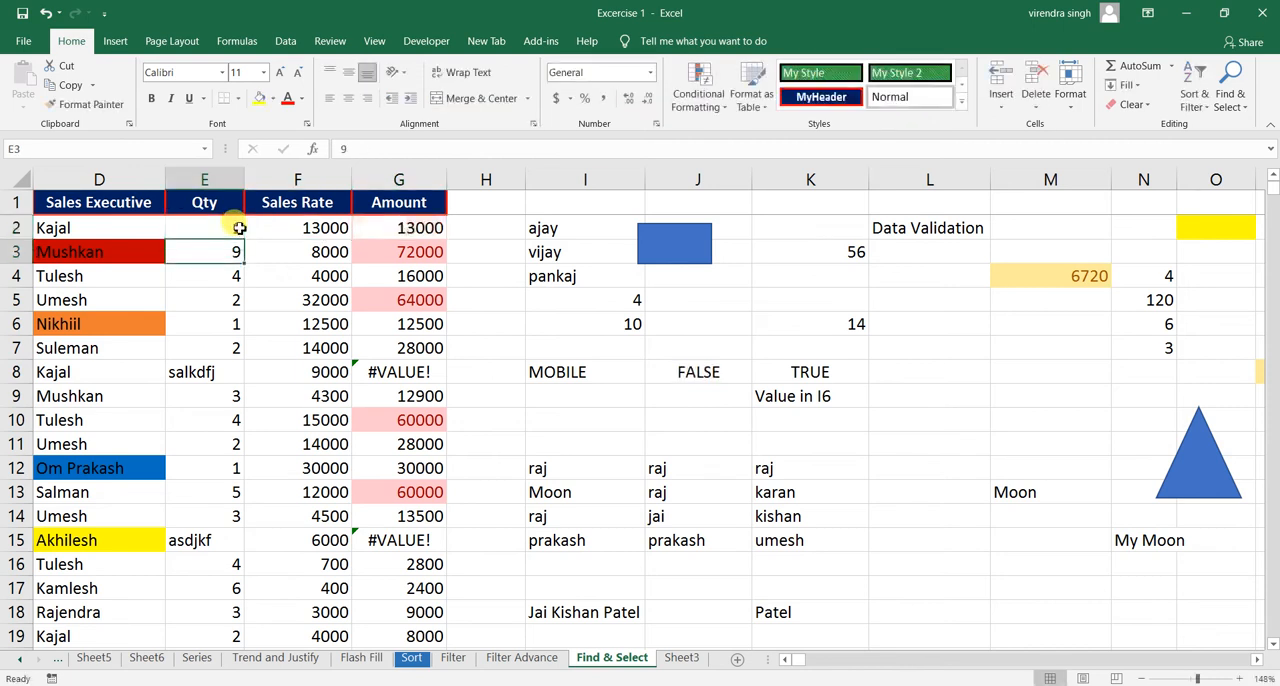
click(692, 379)
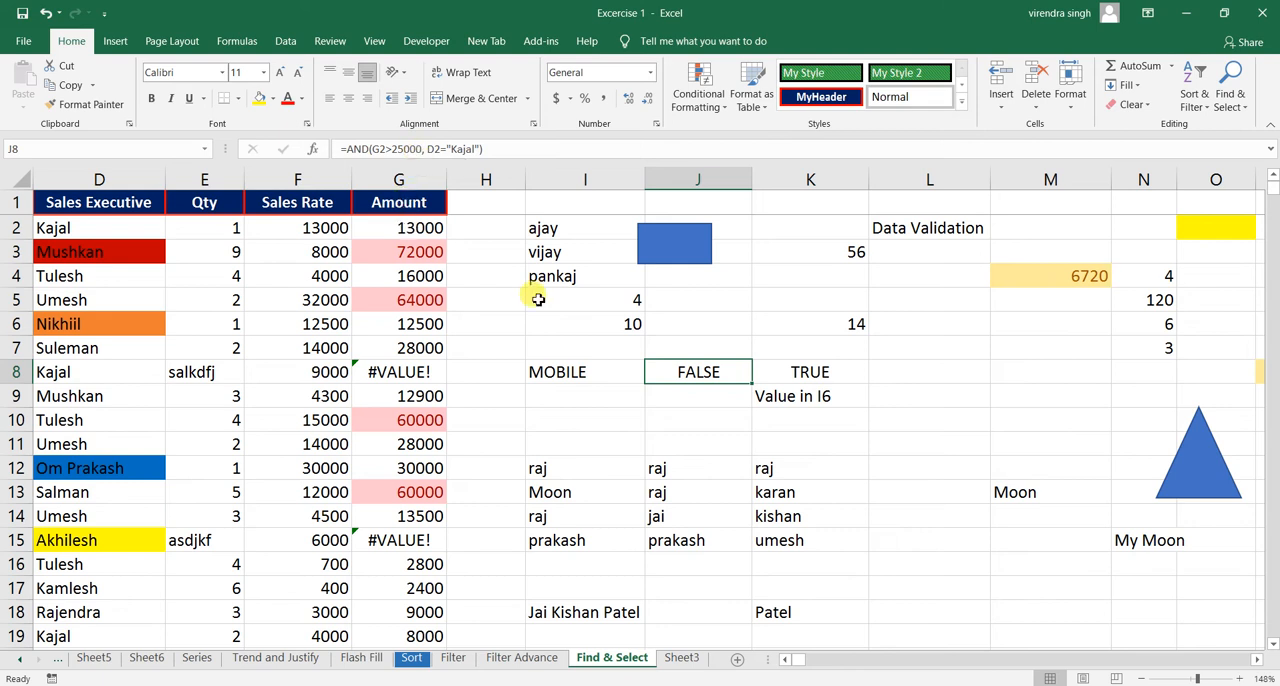
click(785, 372)
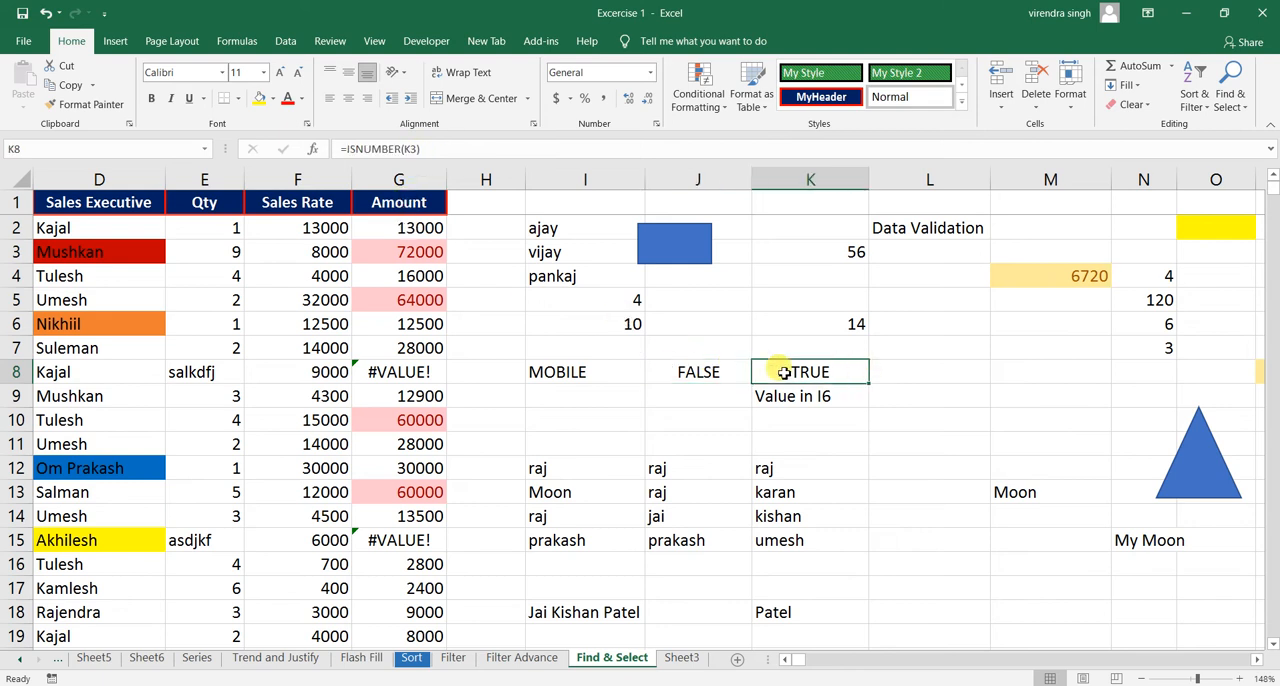
- Repeat the Go To Special selection of formulas with only logicals included, leaving out numbers, text and errors
click(1230, 88)
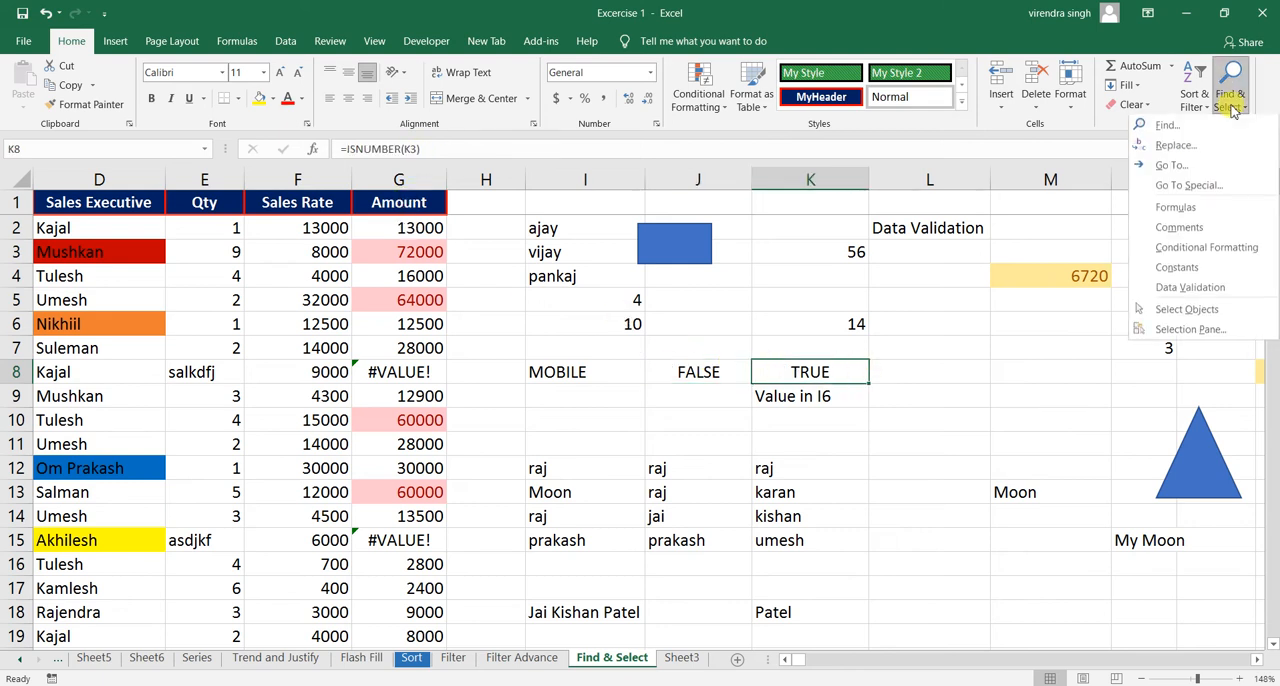
click(1180, 187)
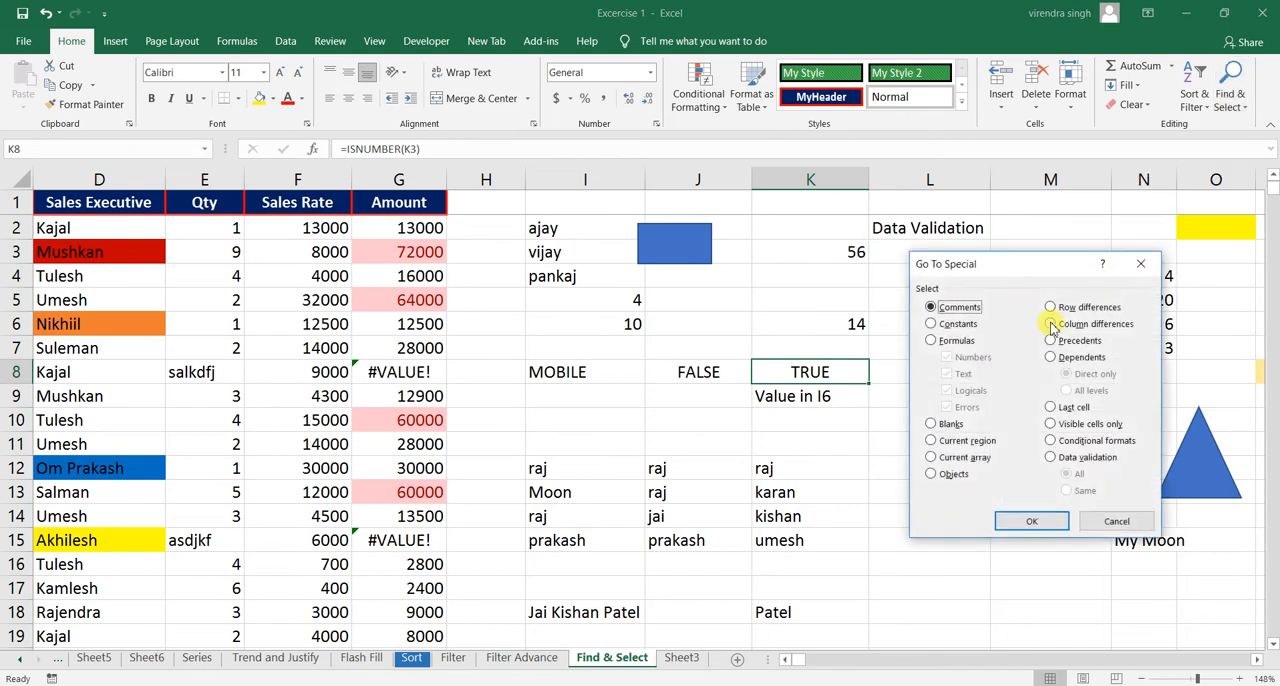
click(956, 340)
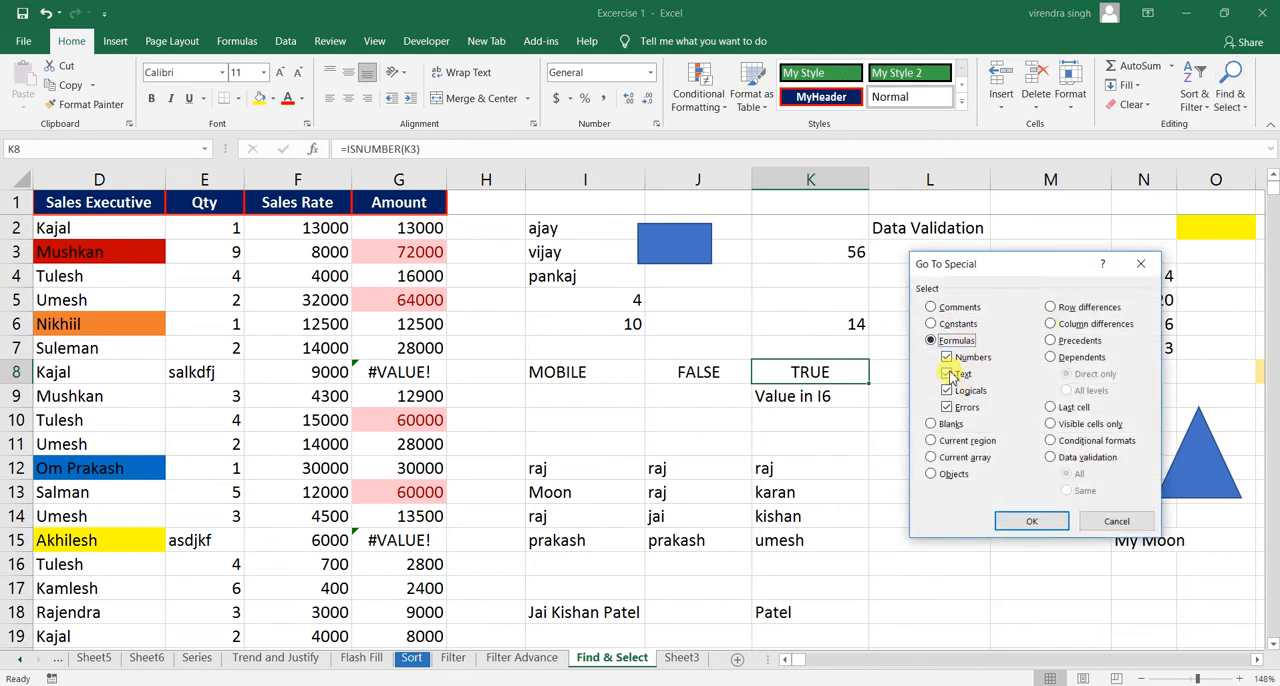
click(947, 357)
click(947, 373)
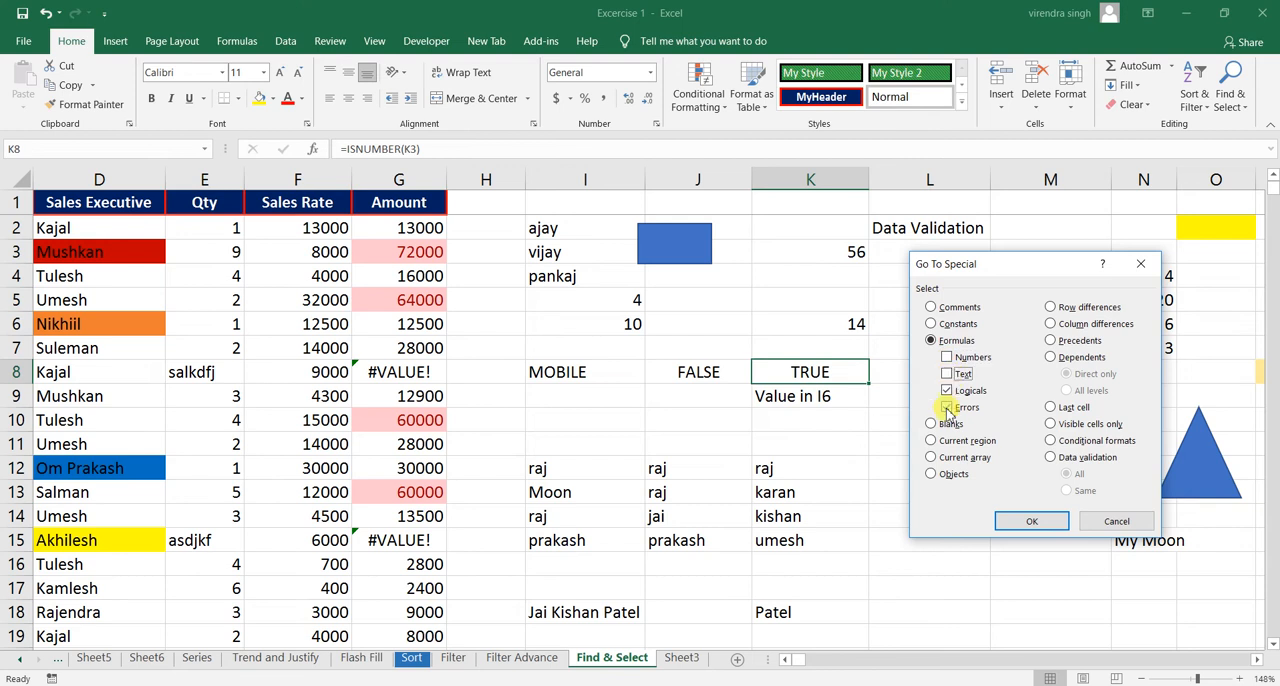
click(947, 408)
click(1030, 521)
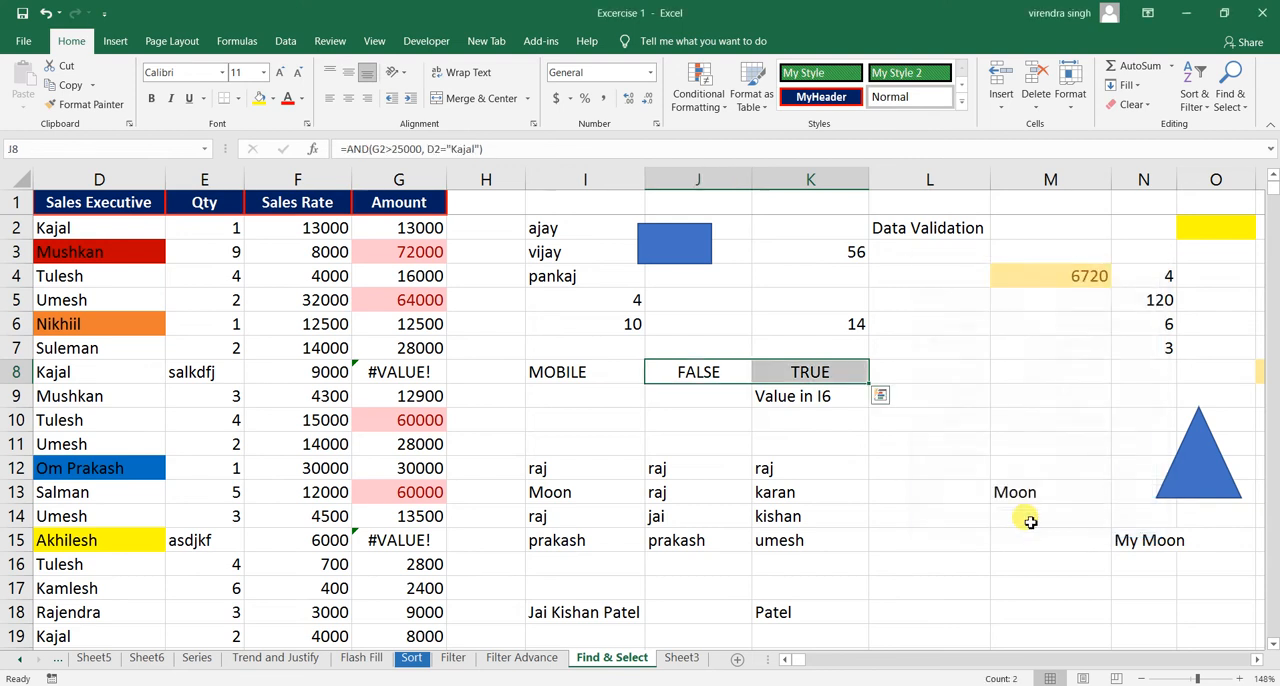
- Select only the formula cells that return errors with Go To Special, excluding numbers, text and logicals
click(778, 322)
click(1227, 106)
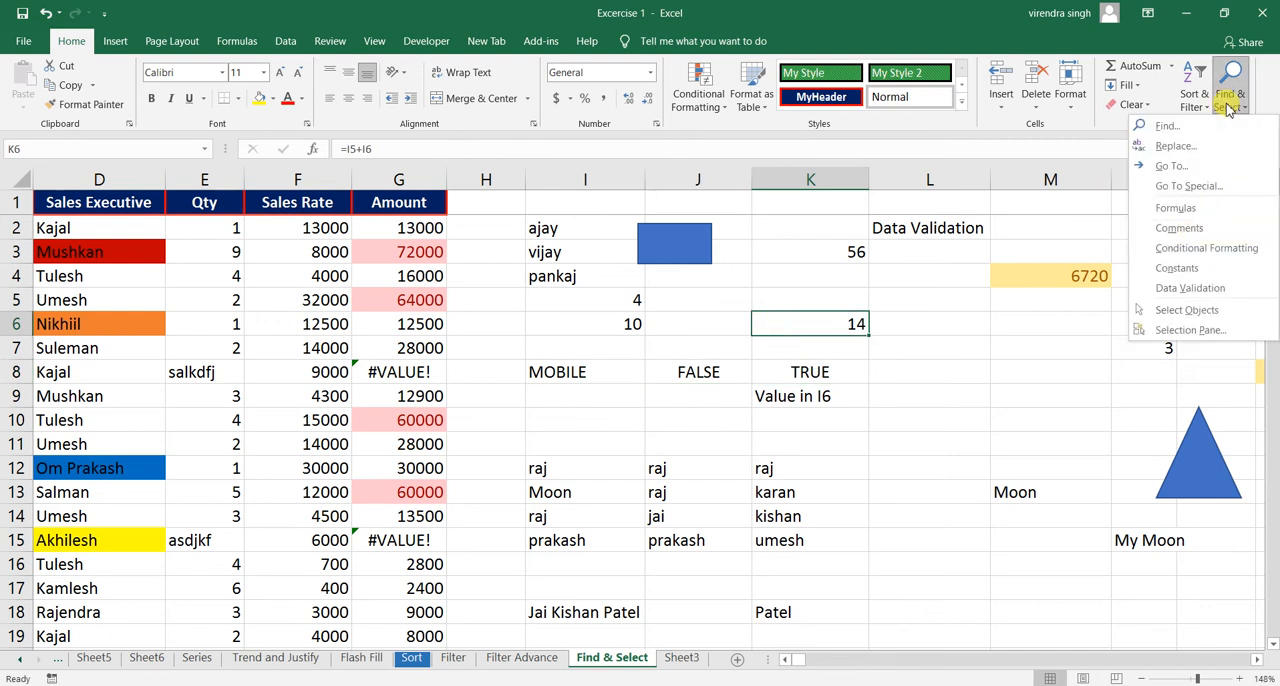
click(1174, 190)
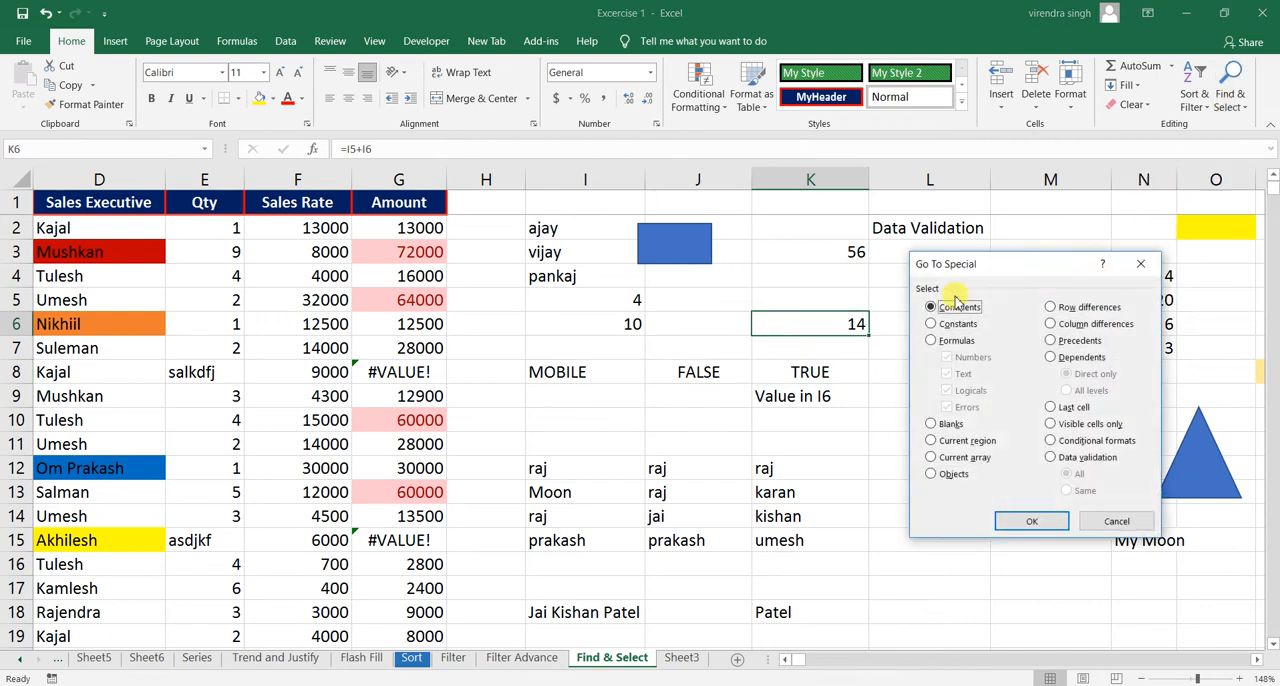
click(944, 341)
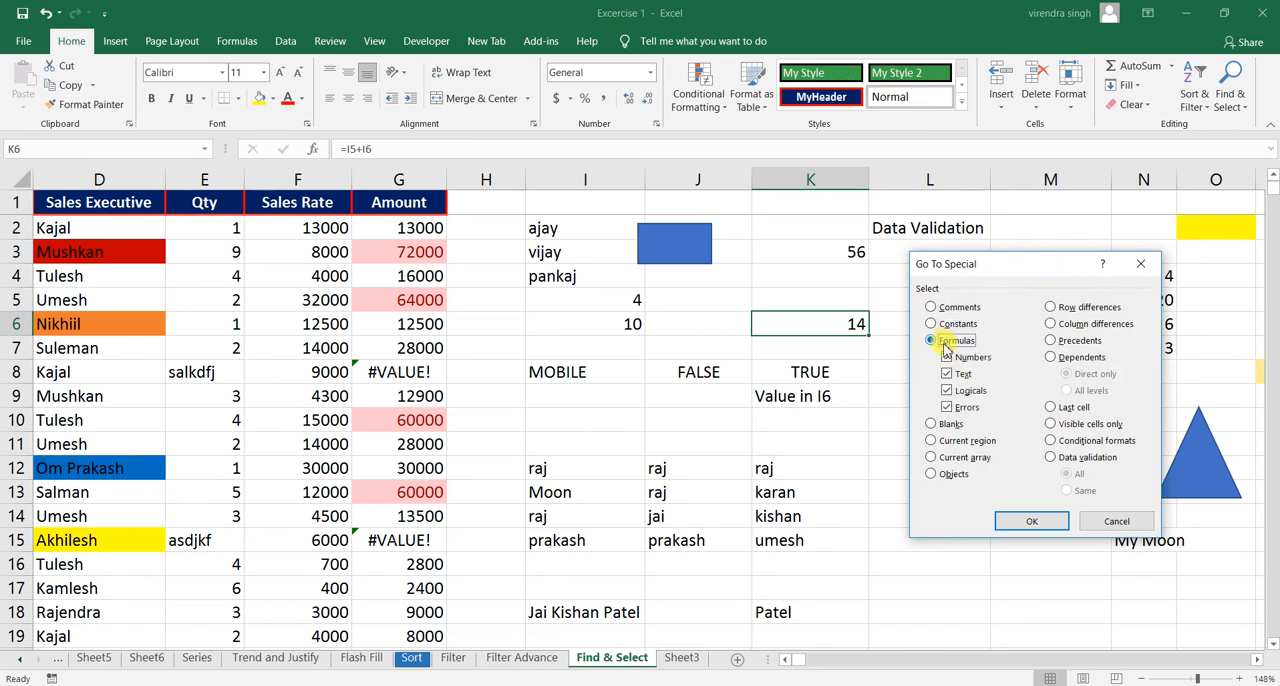
click(946, 357)
click(946, 373)
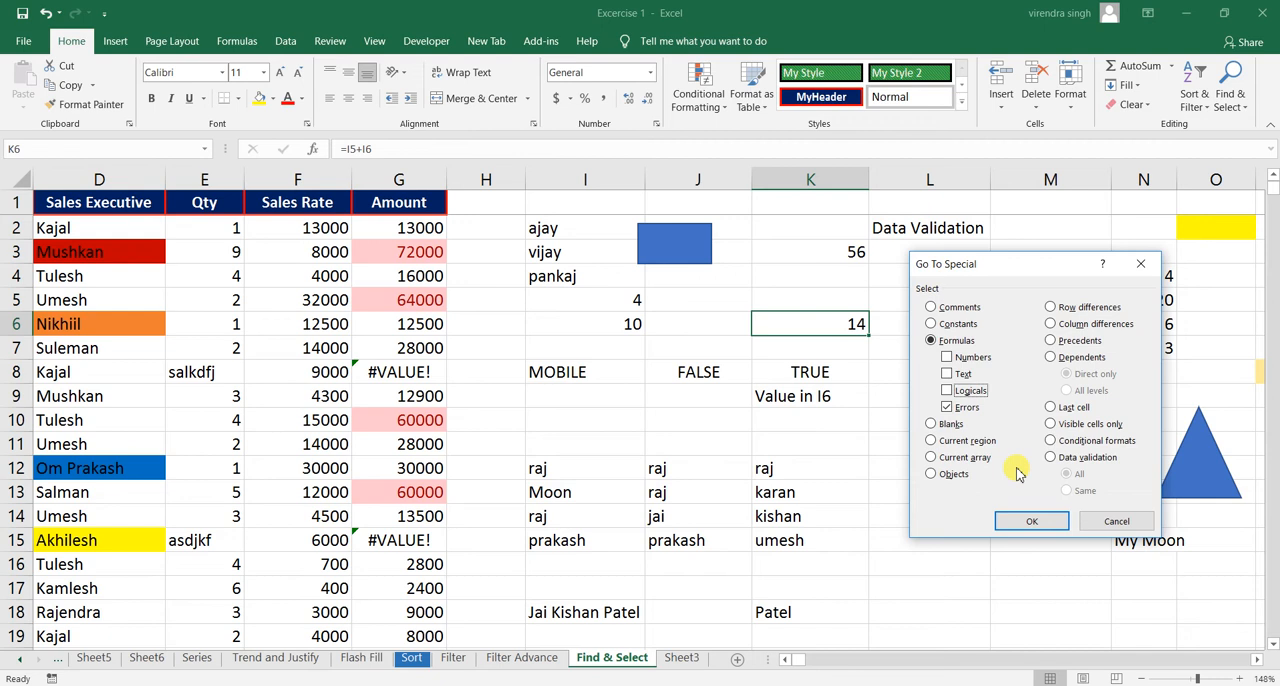
click(1032, 521)
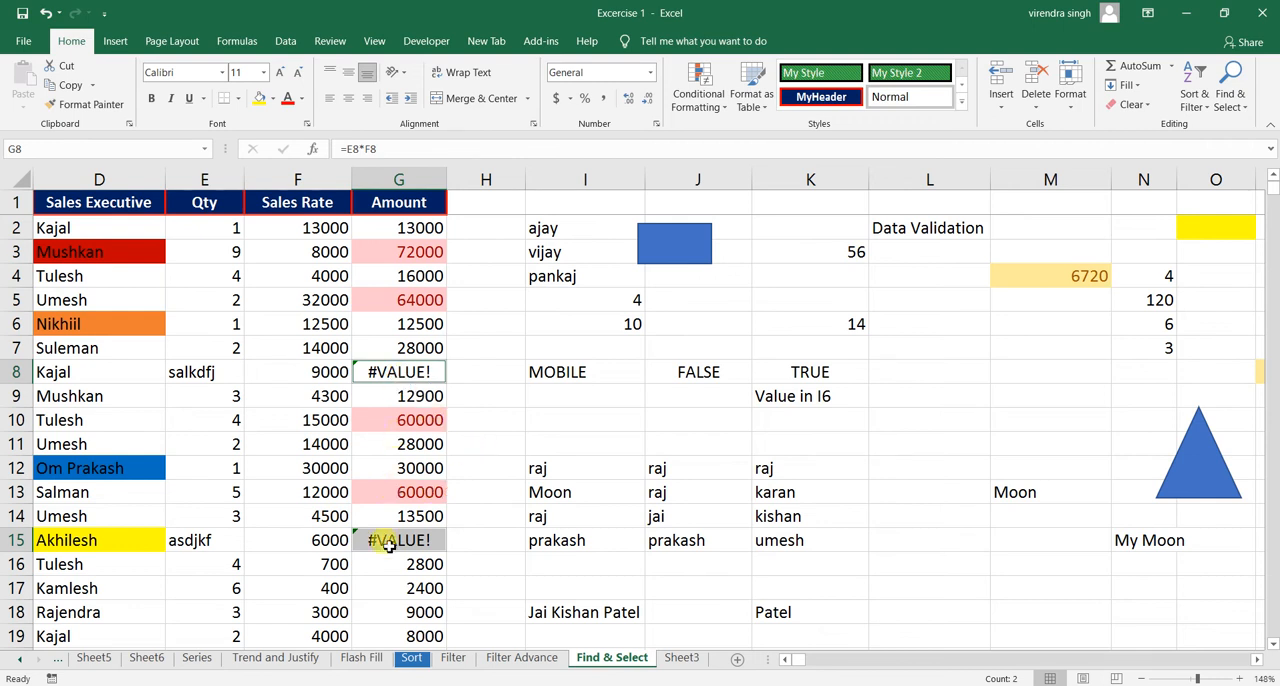
- Inspect the amount formula in G8 and set the quantity in E8 to 2
click(428, 372)
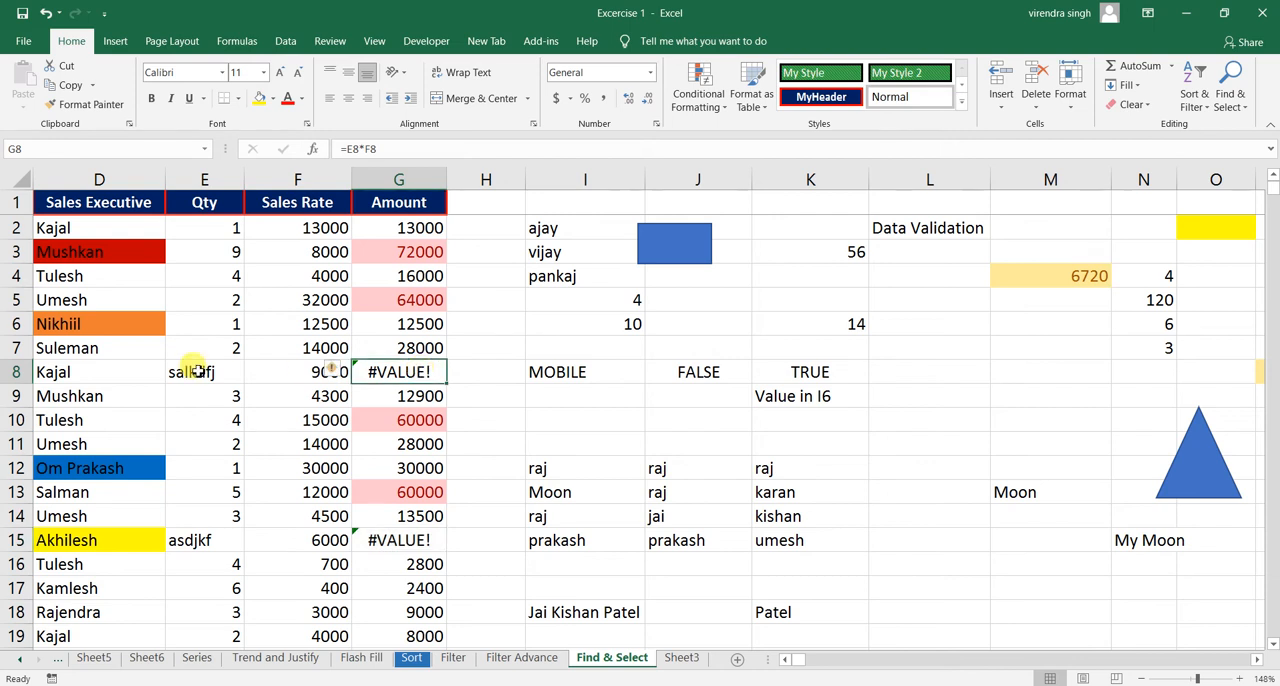
click(197, 371)
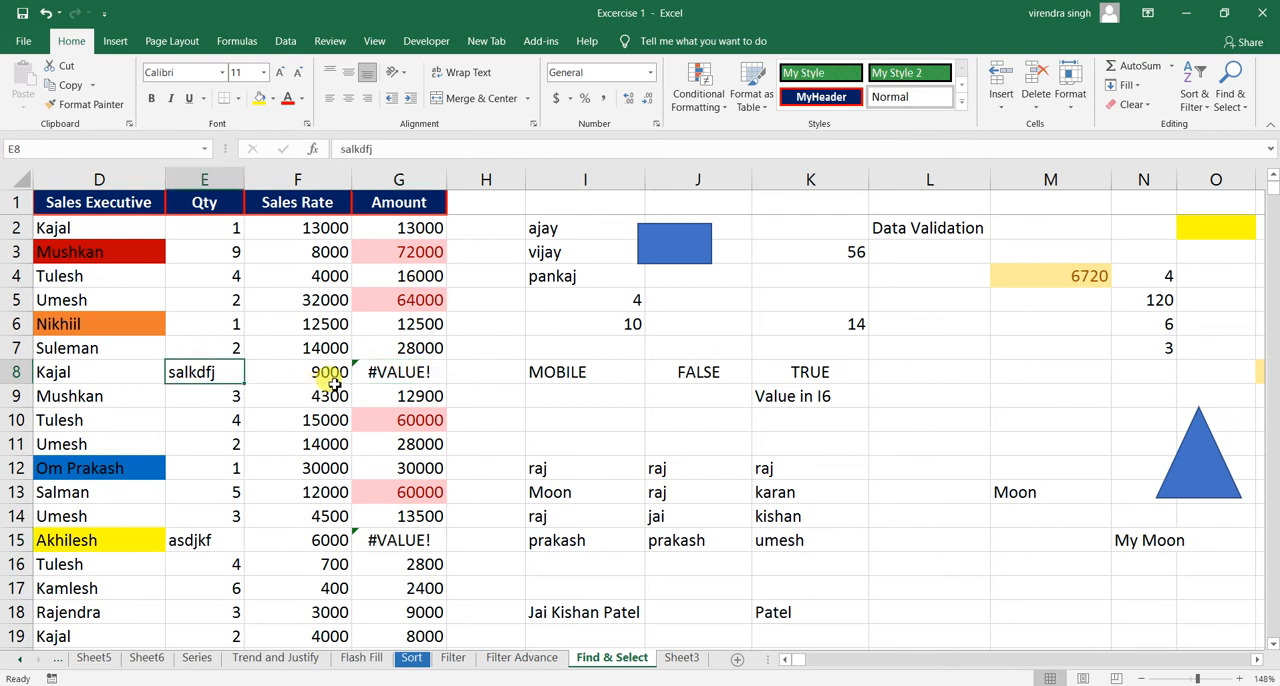
text(2)
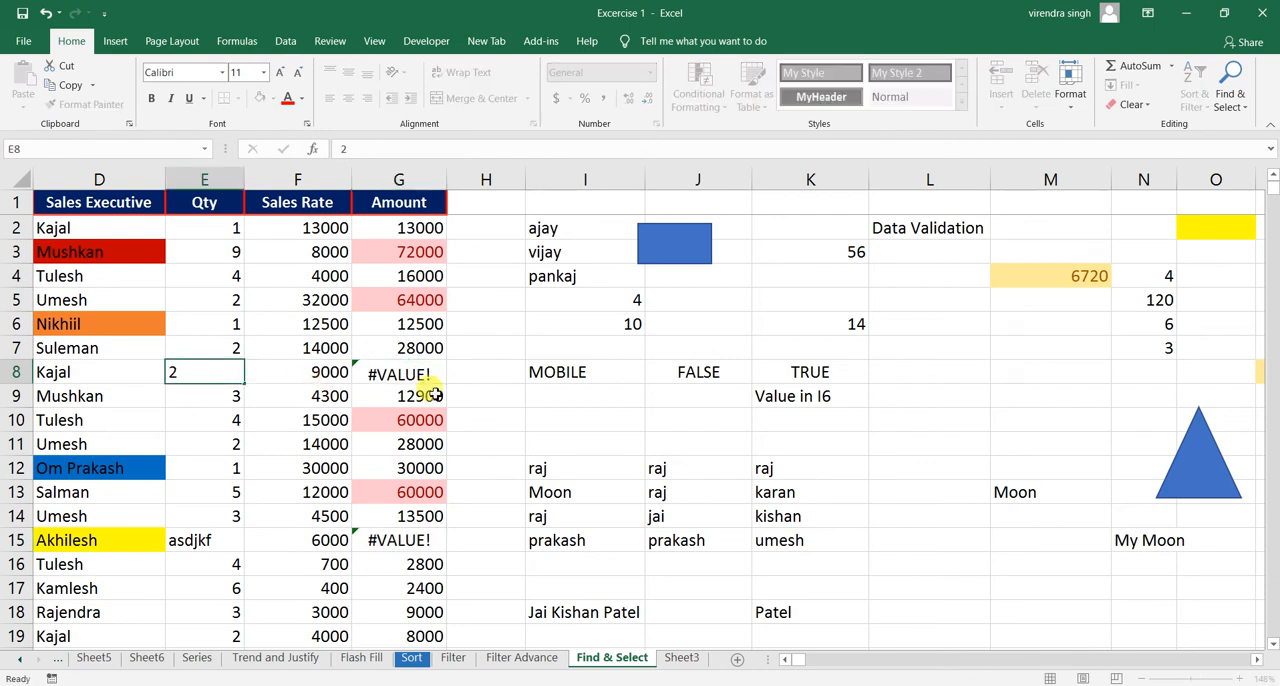
key(Return)
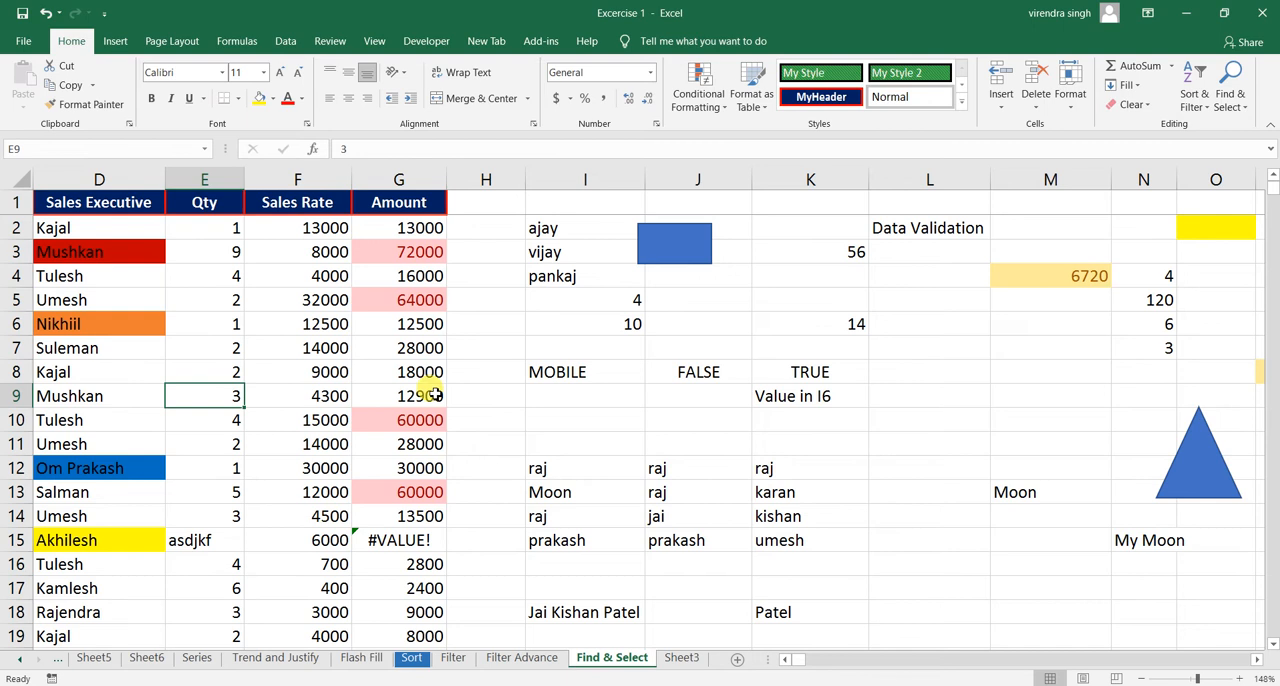
- Replace the quantity in E10 with the text fasdfasd and inspect the amount formulas in G10 and G9
click(234, 420)
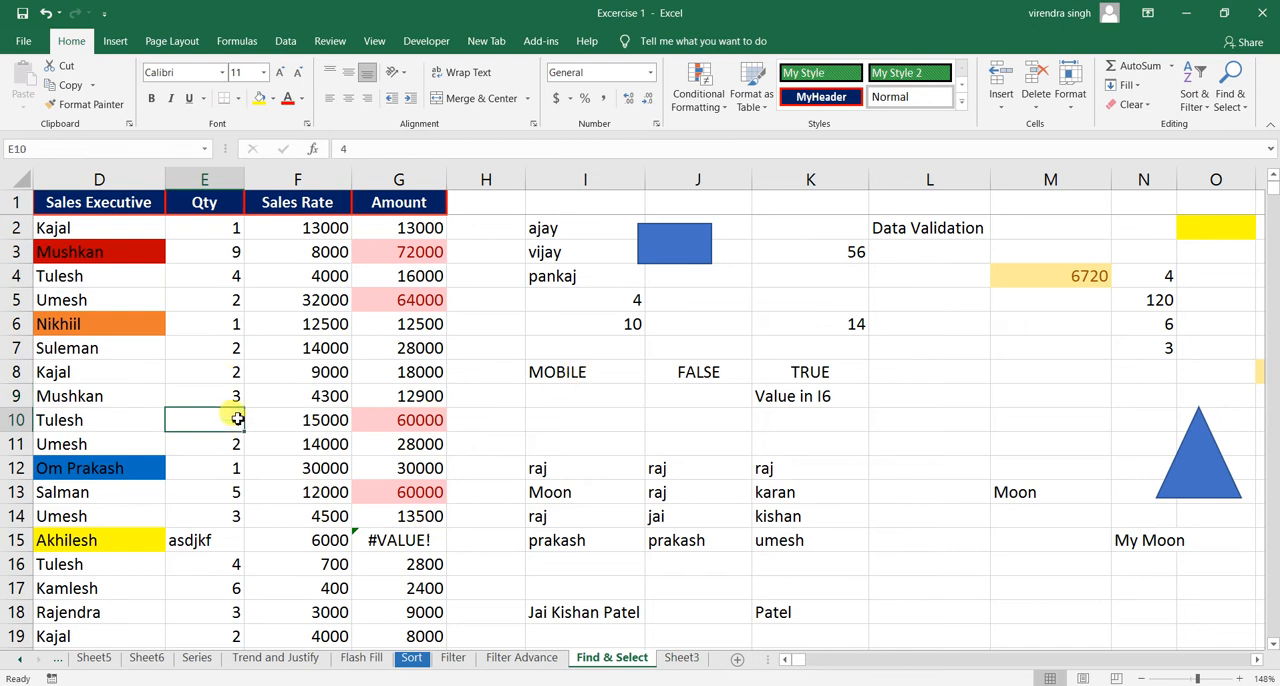
text(fasdfasdf)
key(Return)
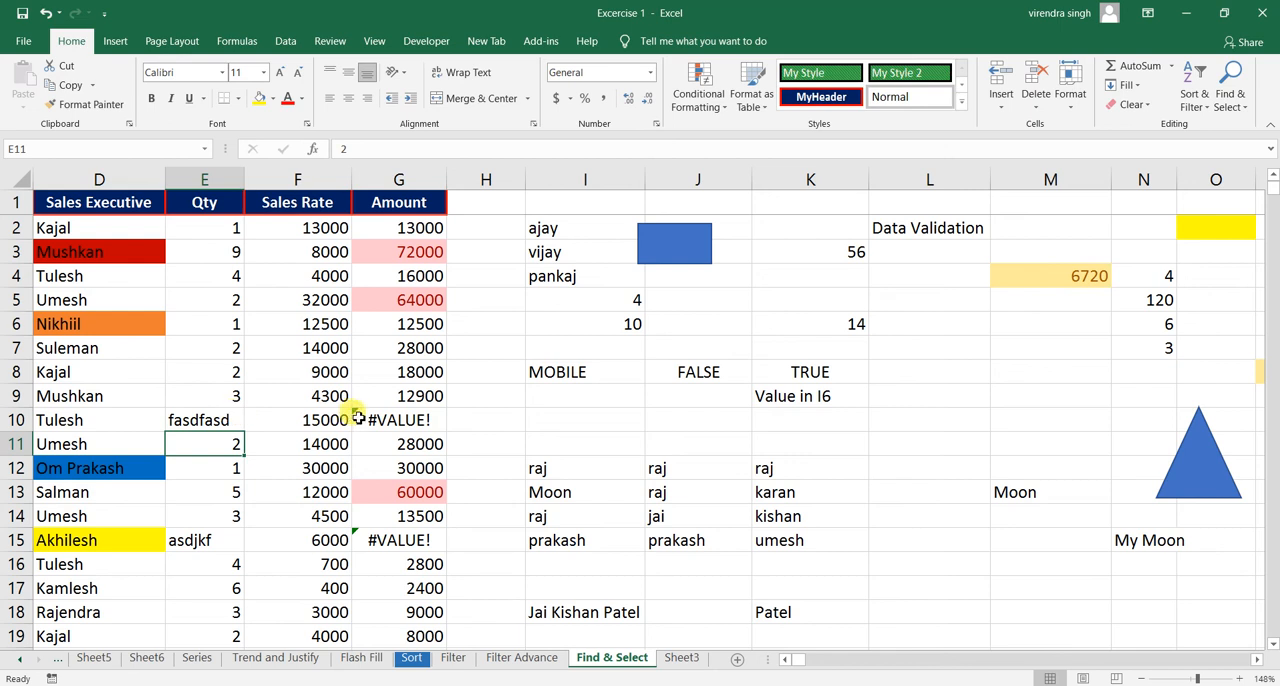
click(385, 420)
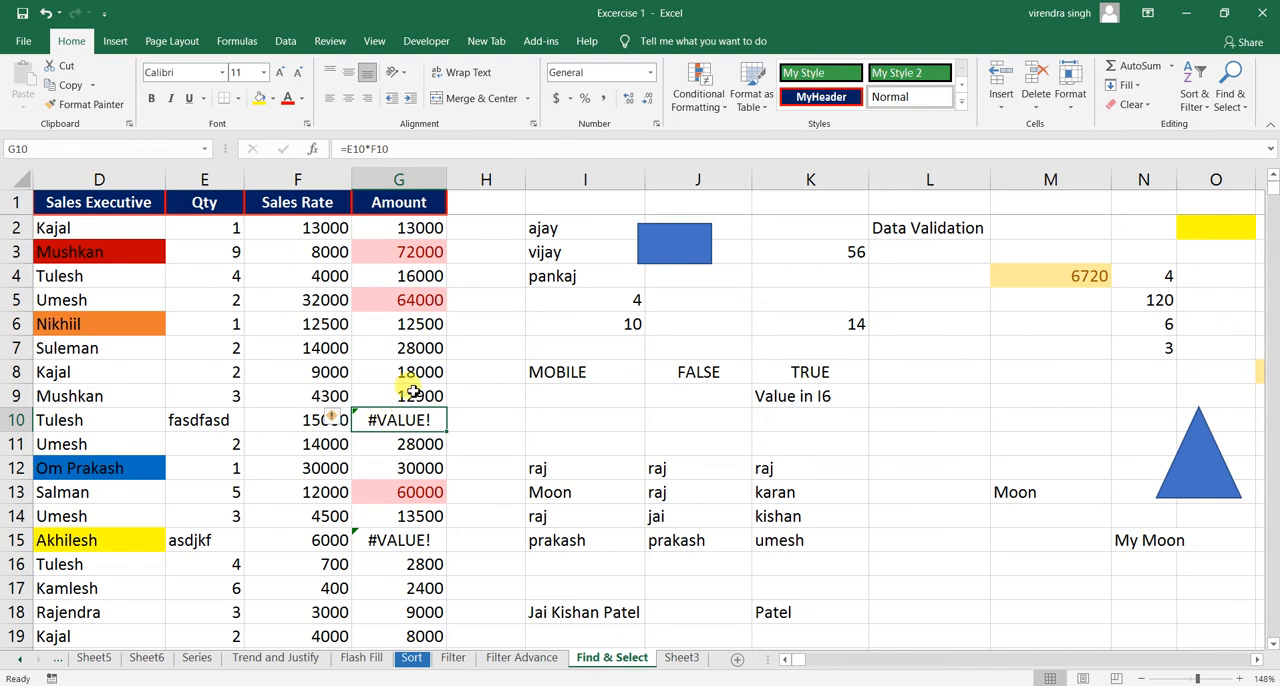
click(413, 393)
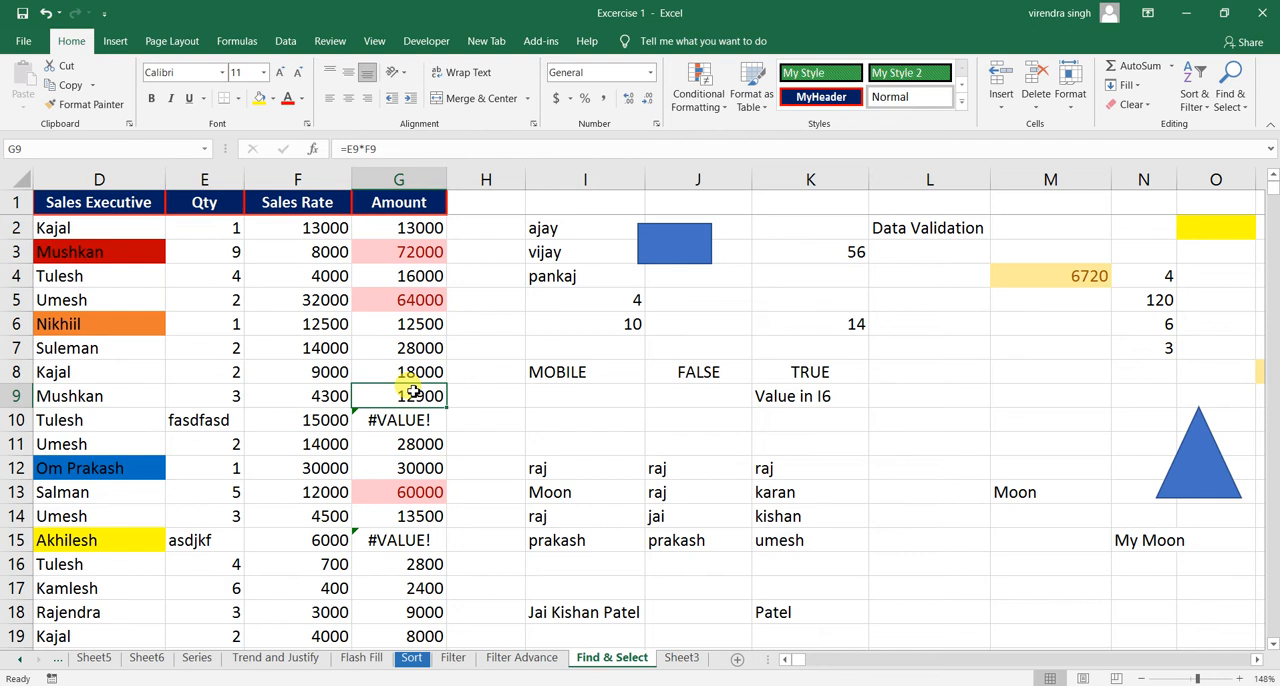
click(406, 422)
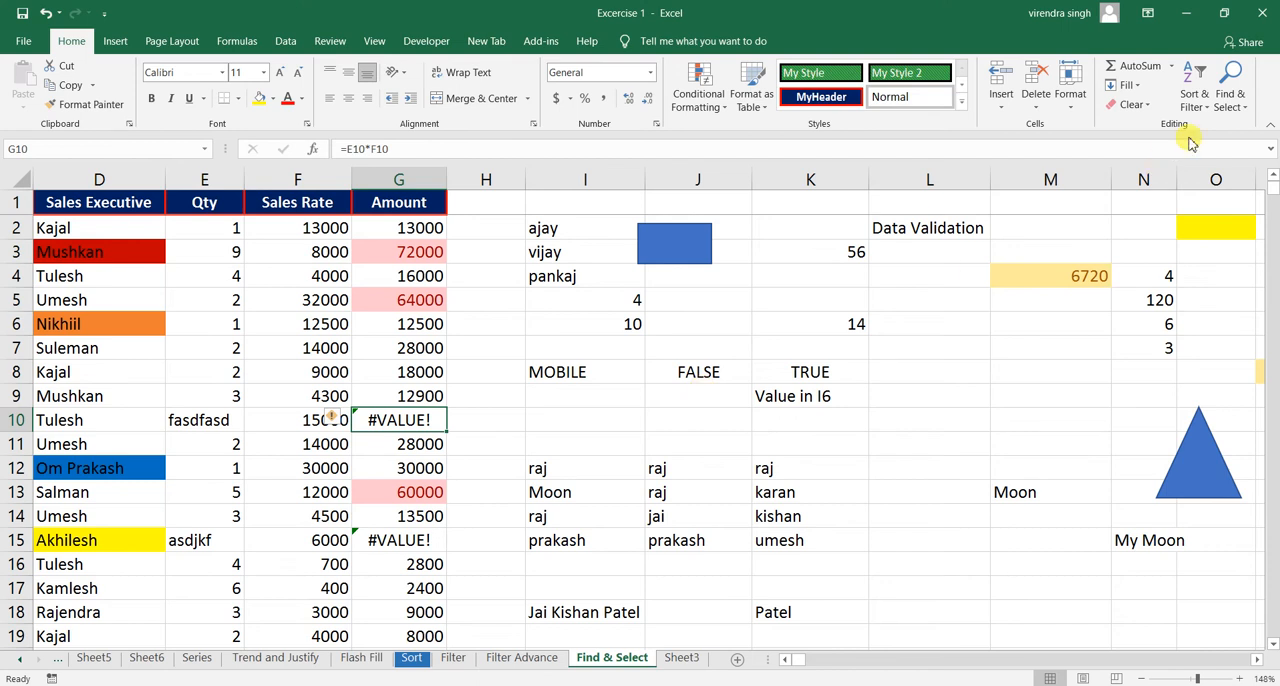
- Run Go To Special for blanks from the single cell G10, and clear the selection by selecting J10
click(1228, 95)
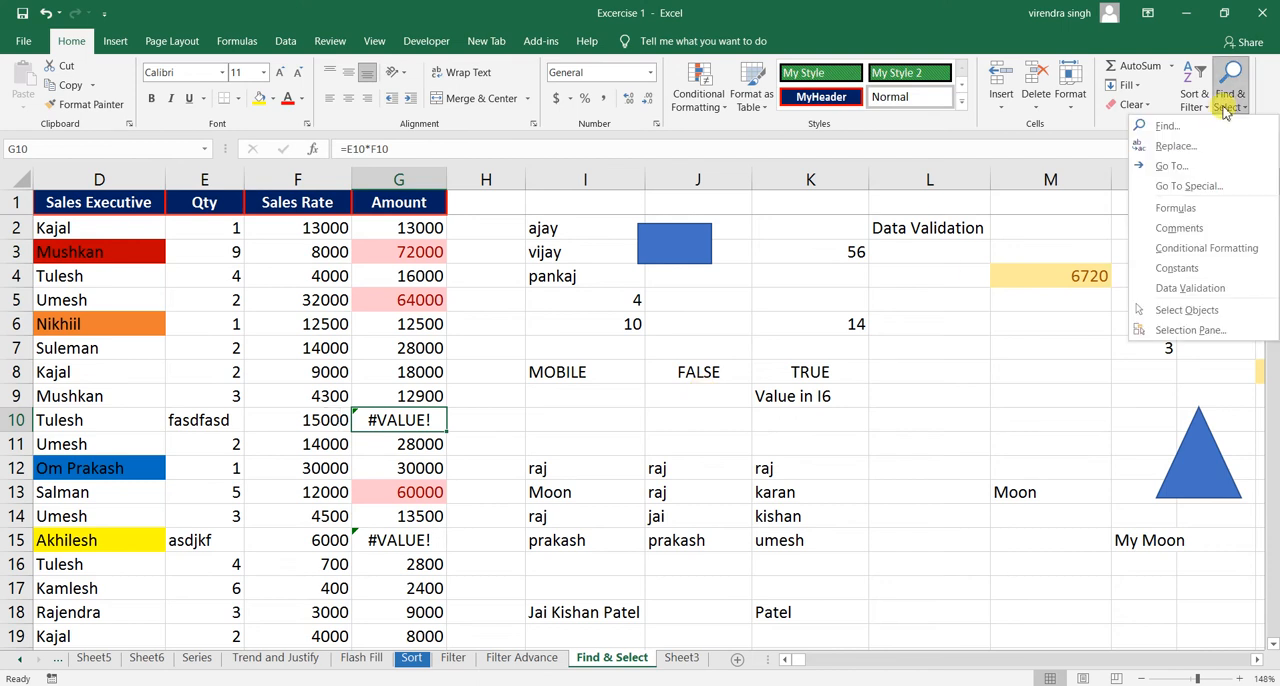
click(1190, 187)
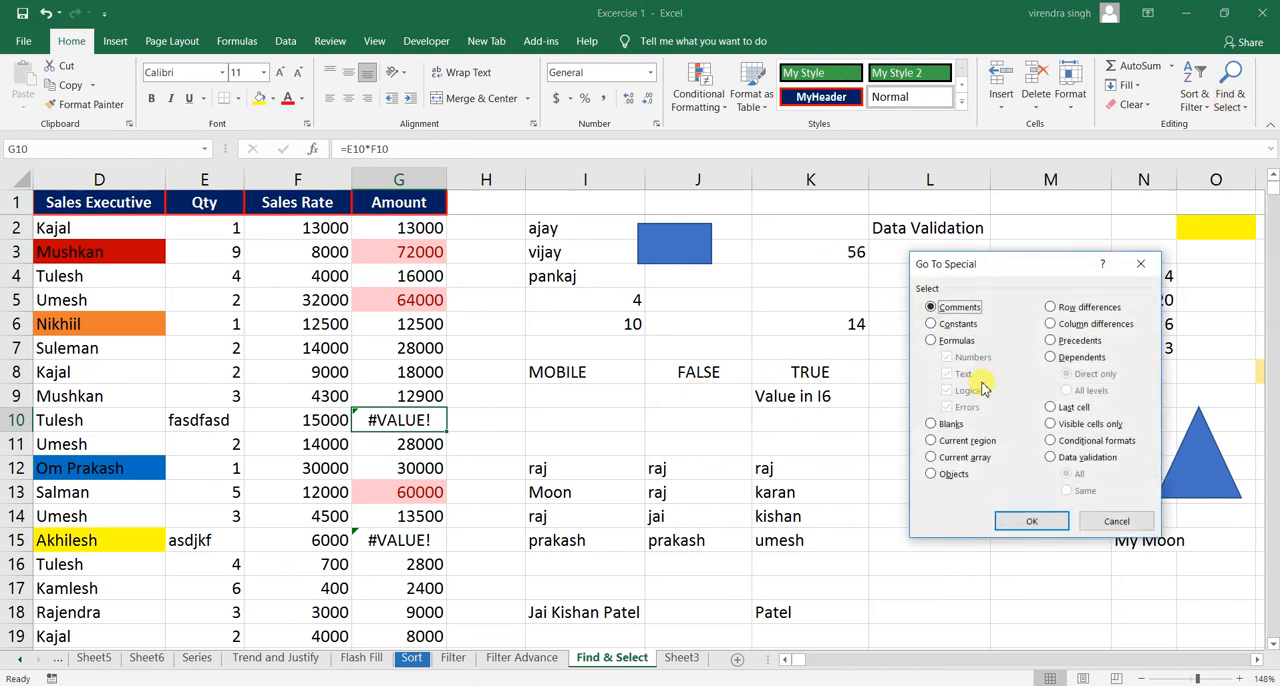
click(932, 426)
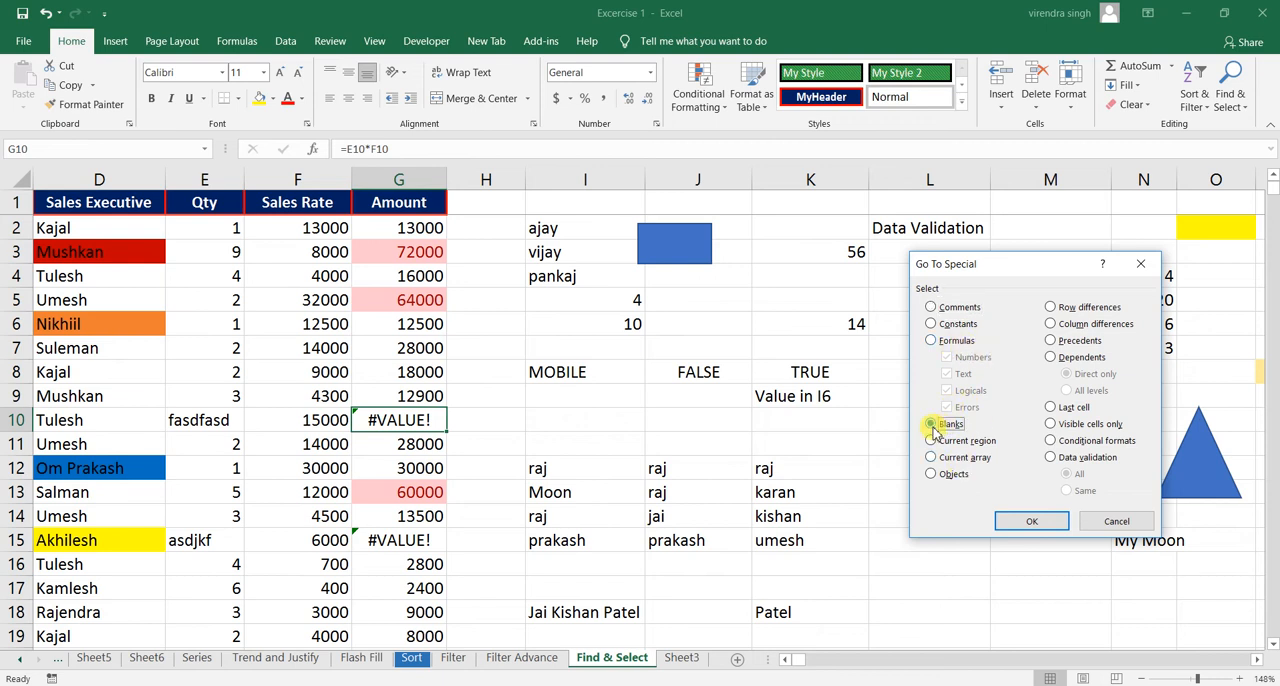
click(1032, 521)
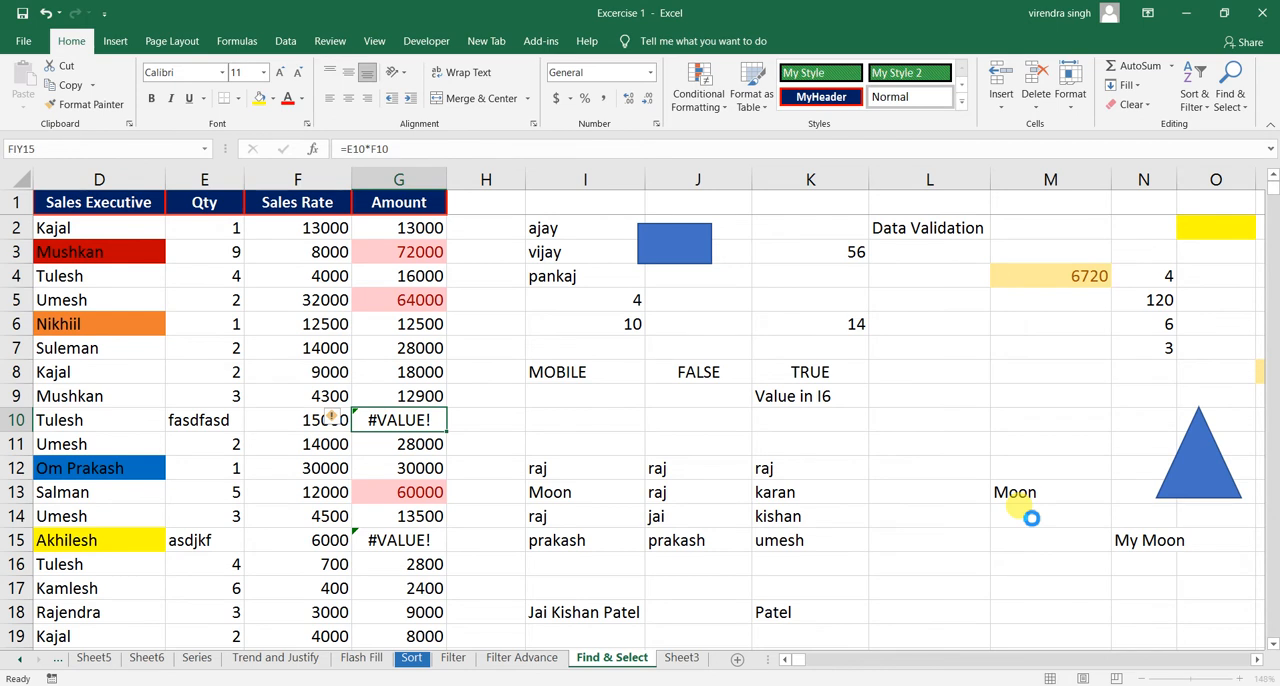
click(653, 422)
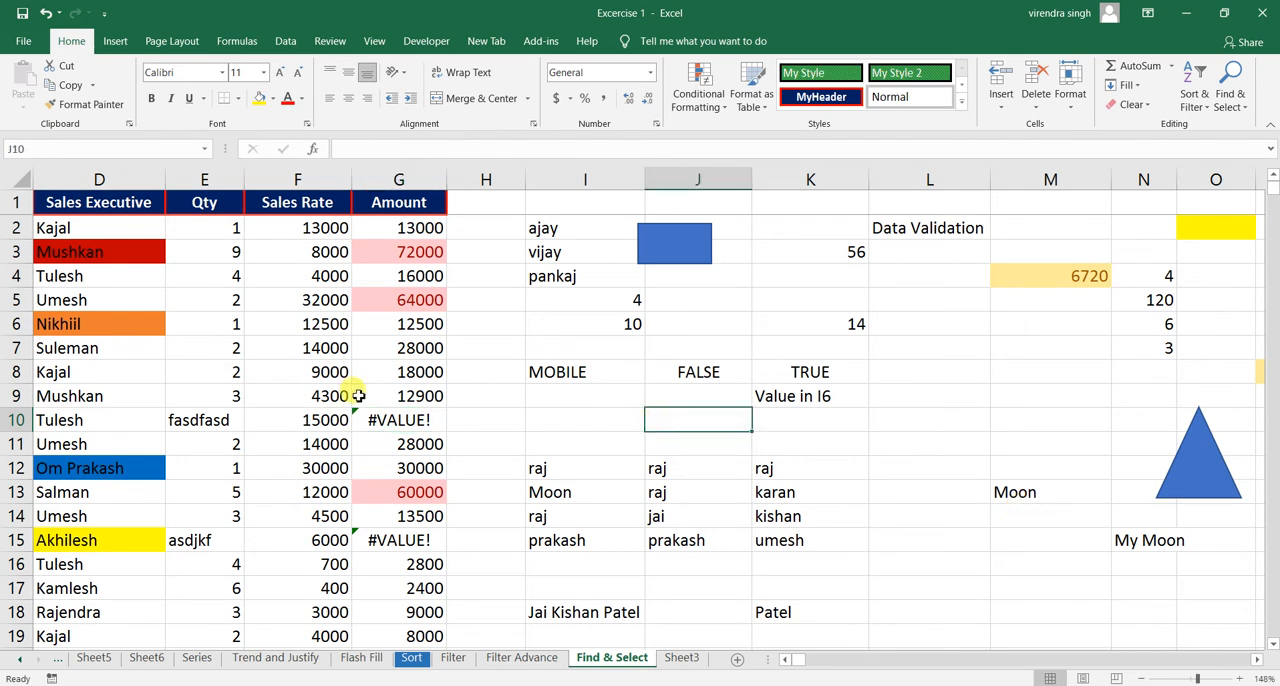
- Select the whole sales table from A1 to its last row and column and search it for blanks with Go To Special
click(88, 205)
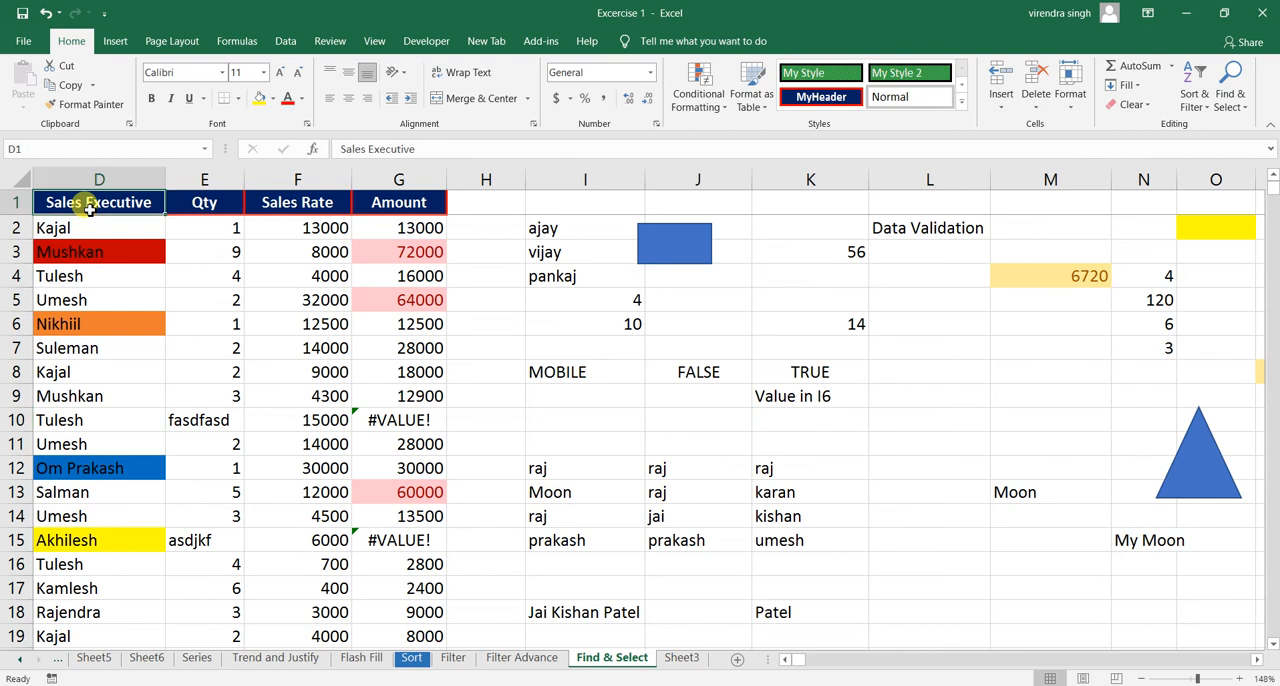
key(ctrl+Home)
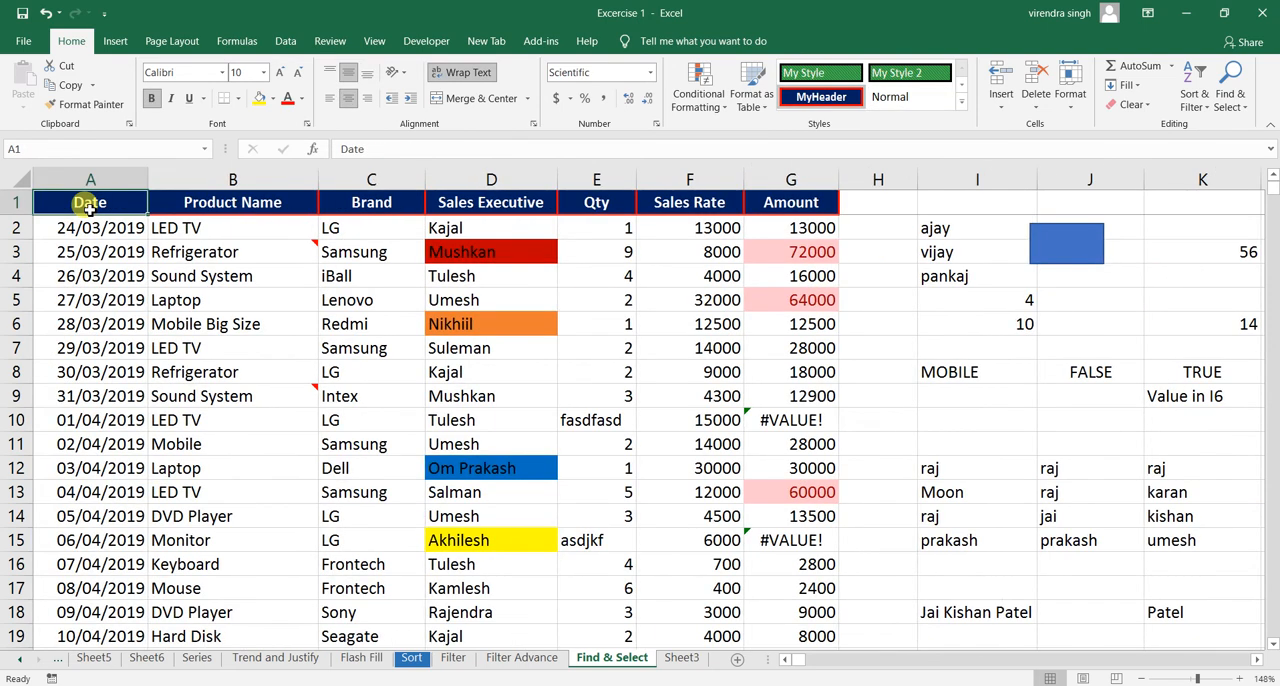
key(ctrl+shift+Right)
key(ctrl+shift+Down)
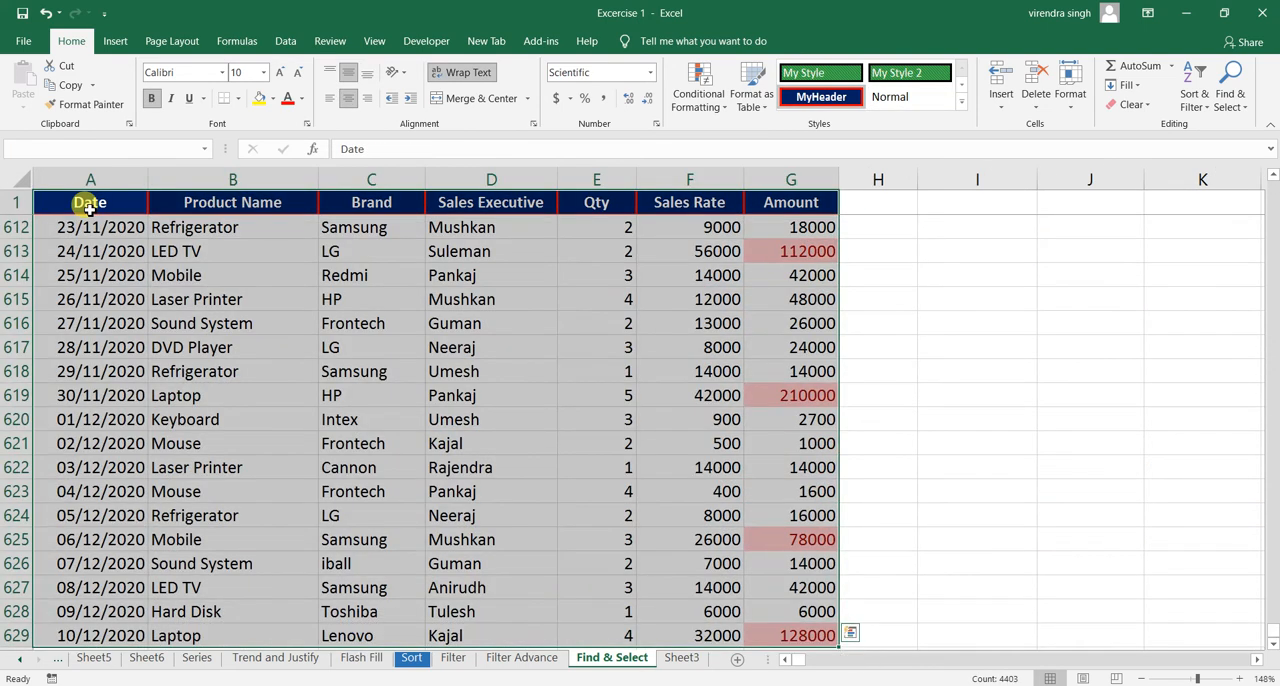
click(1227, 106)
click(1177, 190)
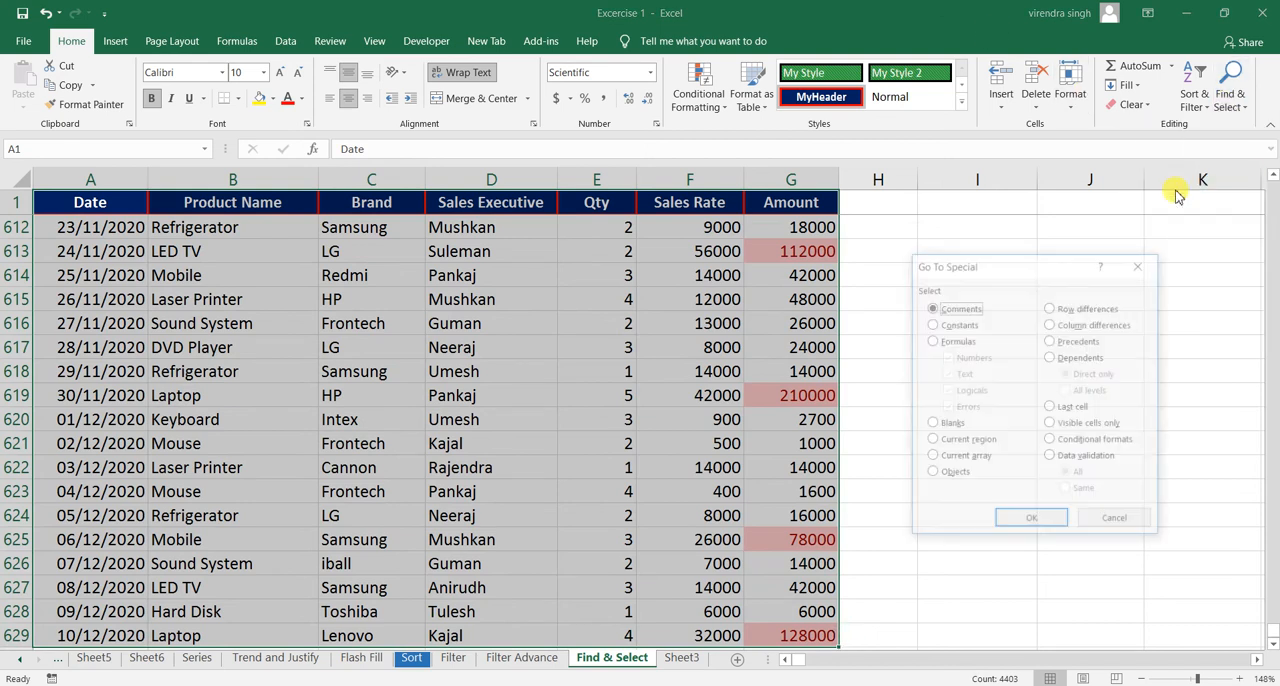
click(945, 430)
click(1027, 518)
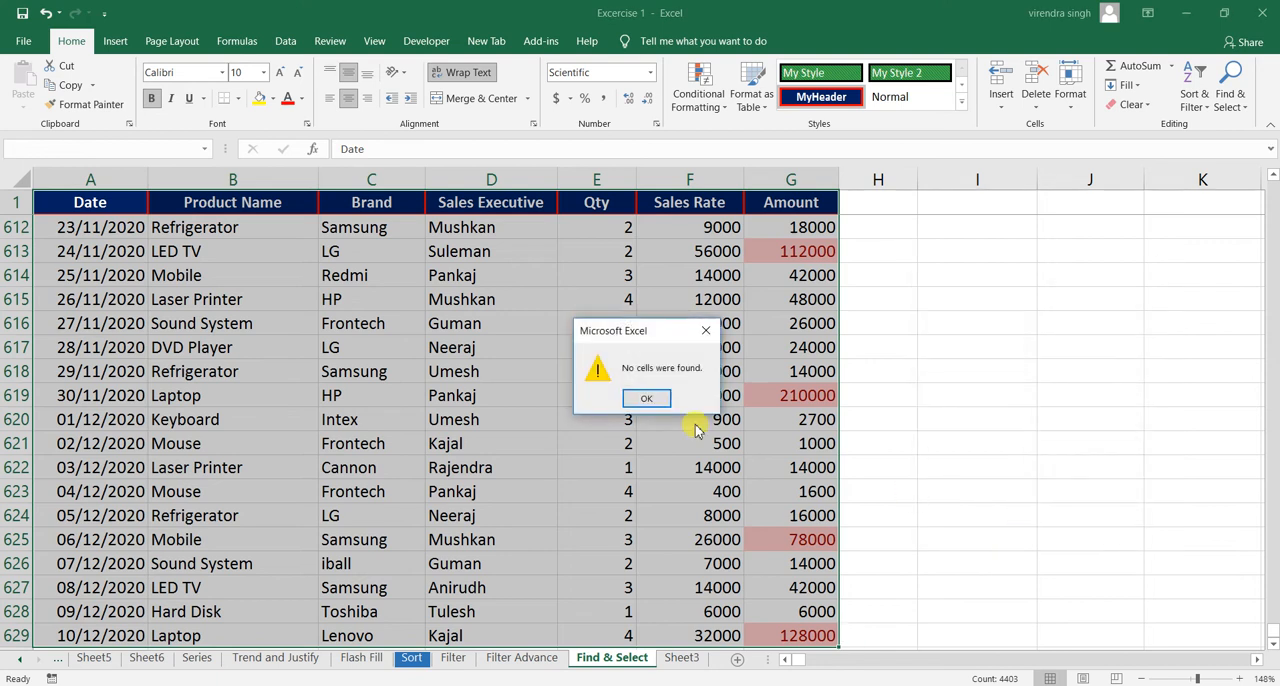
click(648, 398)
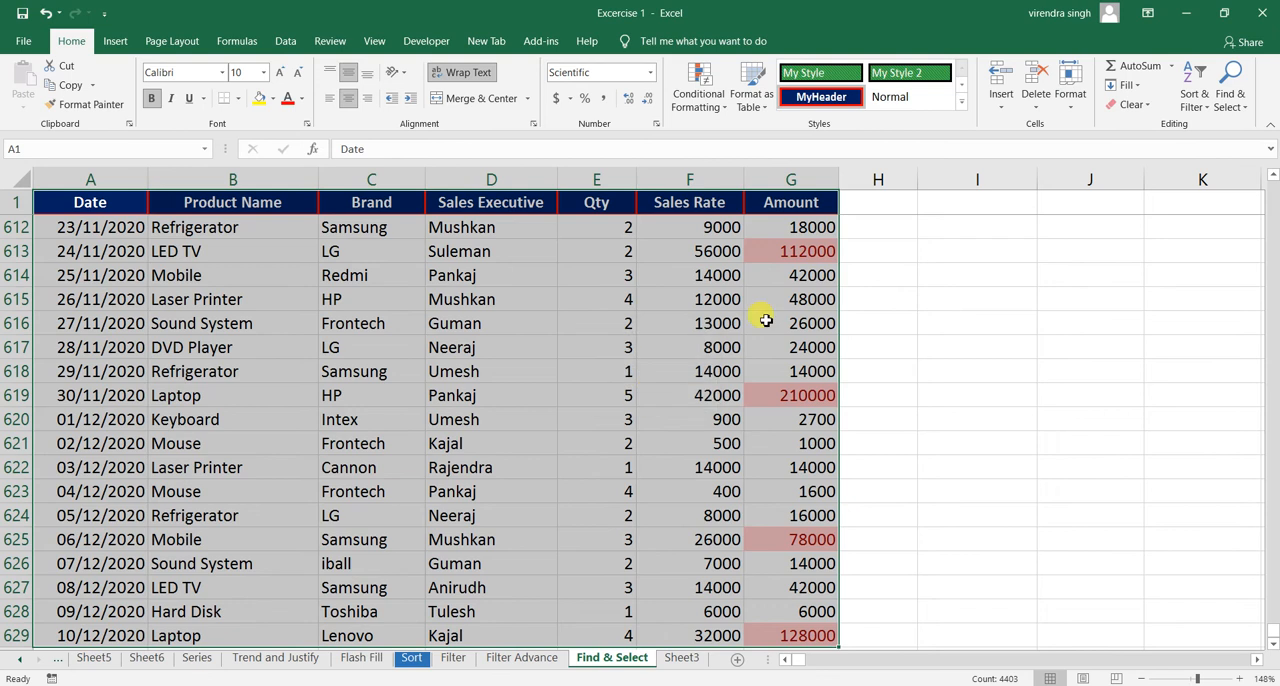
- Select the range I2:K18 and use Go To Special to select only its blank cells
click(902, 245)
click(885, 208)
key(Down)
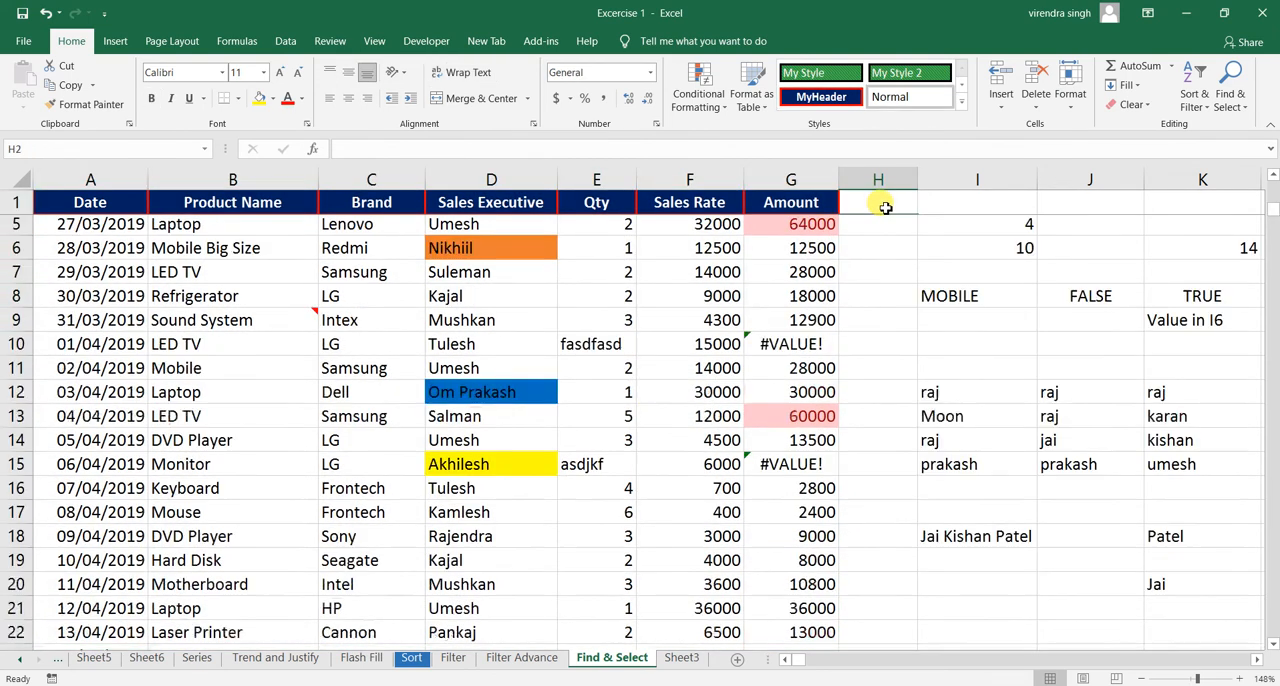
scroll(885, 207, up, 1)
click(938, 228)
drag(1133, 256, 1210, 612)
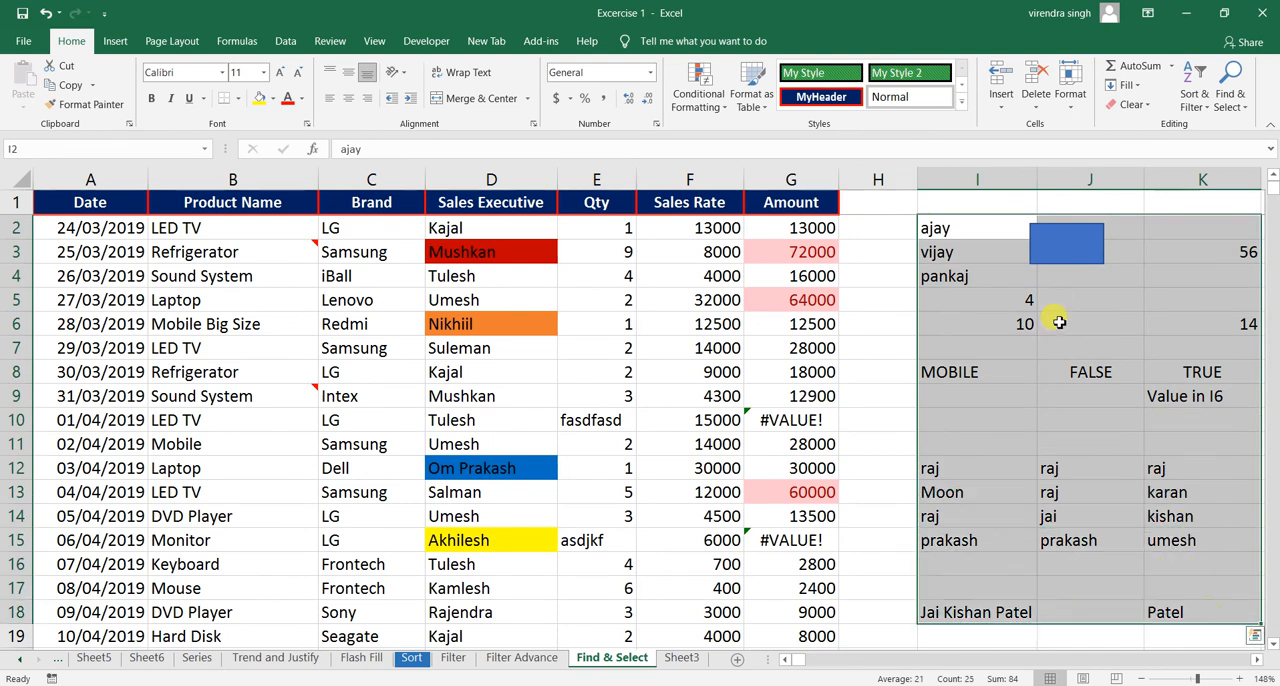
click(1232, 100)
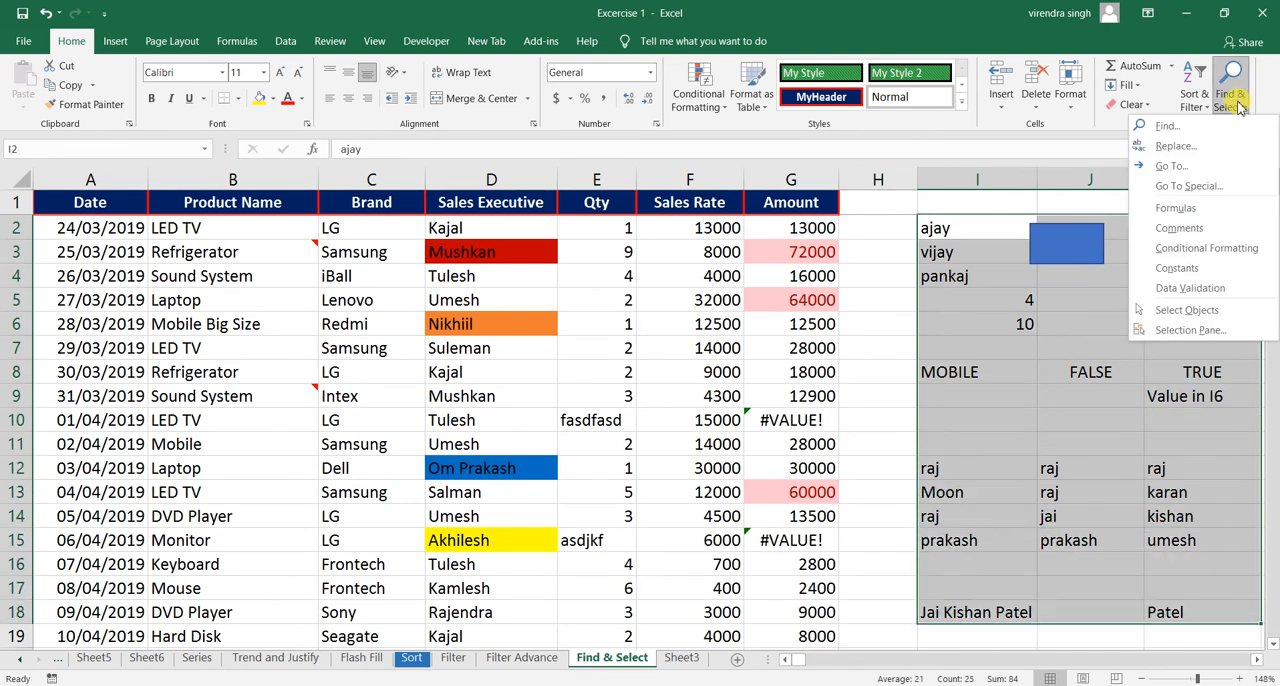
click(1189, 186)
click(944, 425)
click(1006, 519)
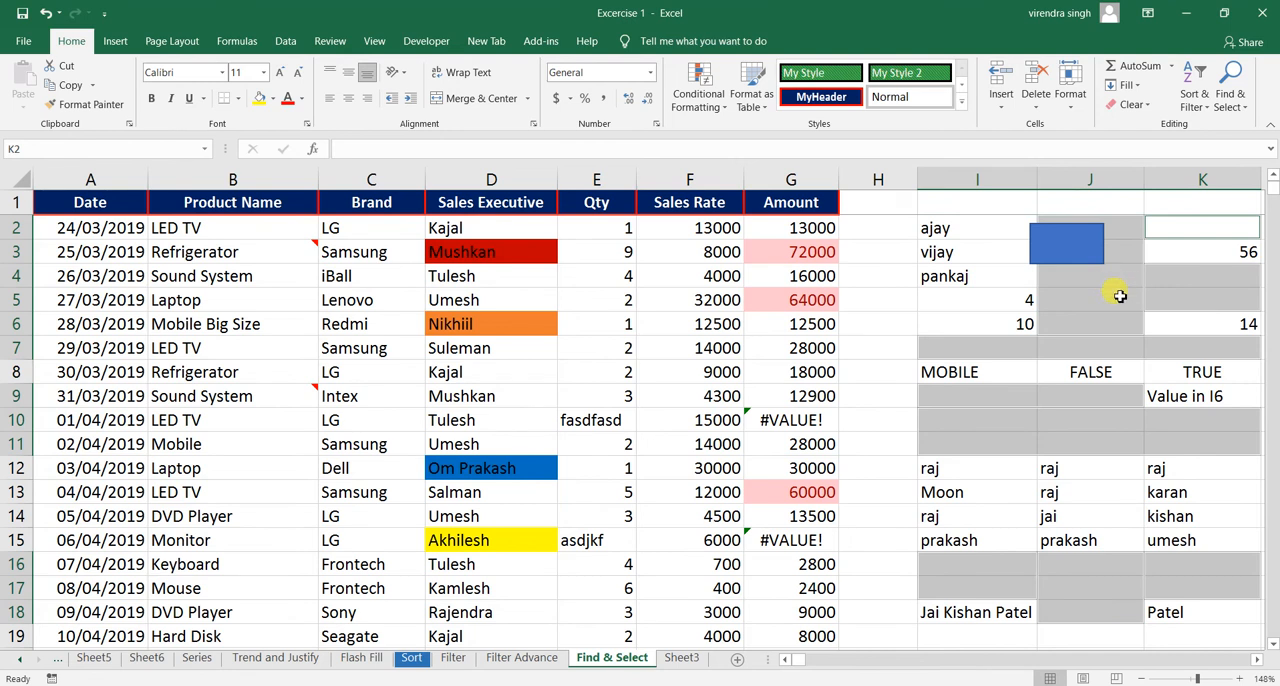
click(1258, 659)
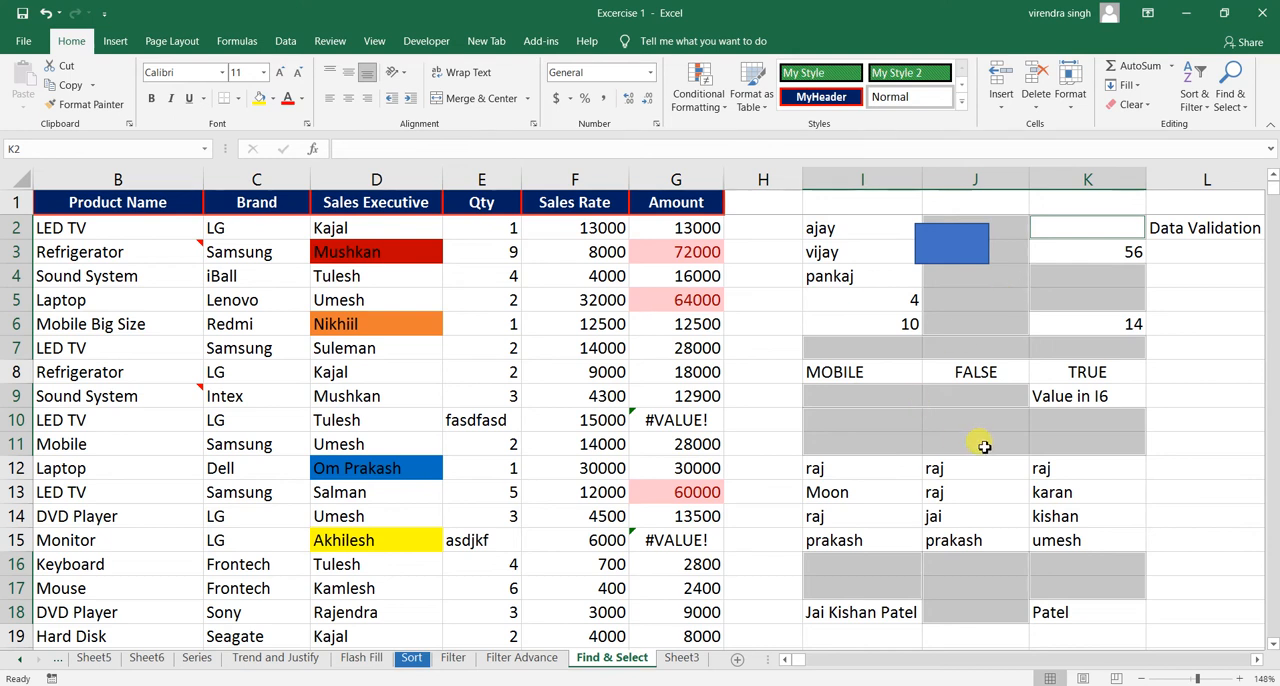
click(990, 322)
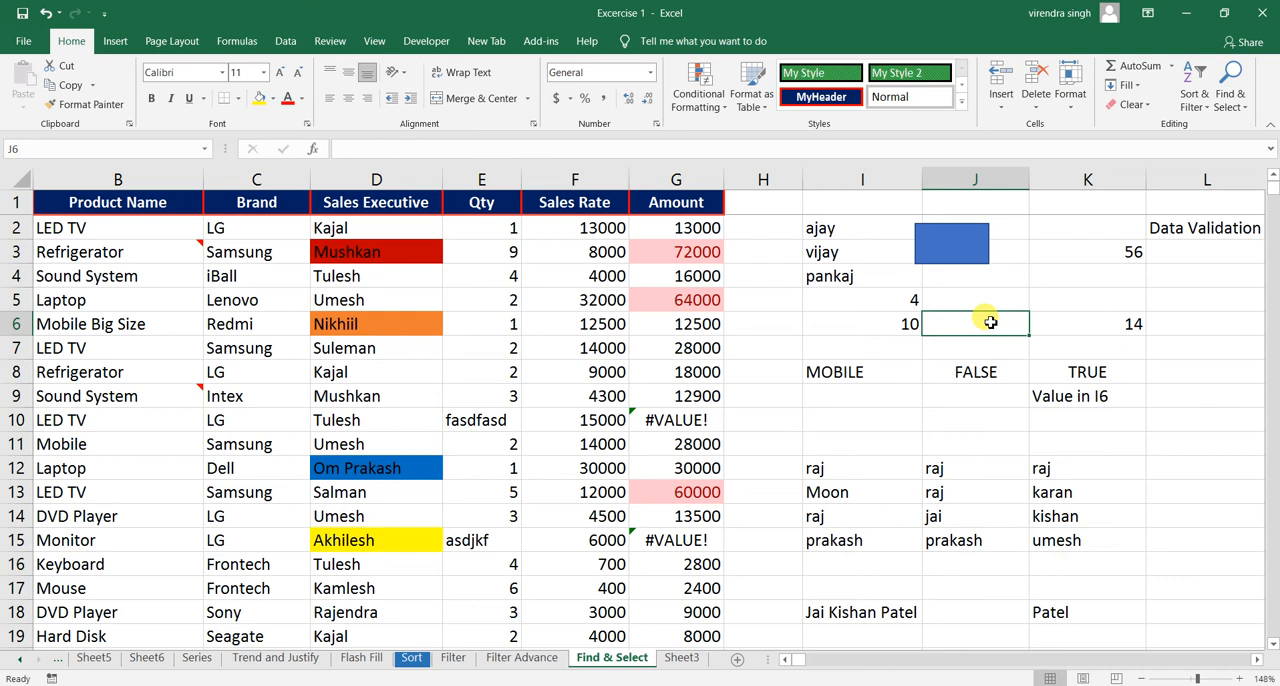
click(990, 275)
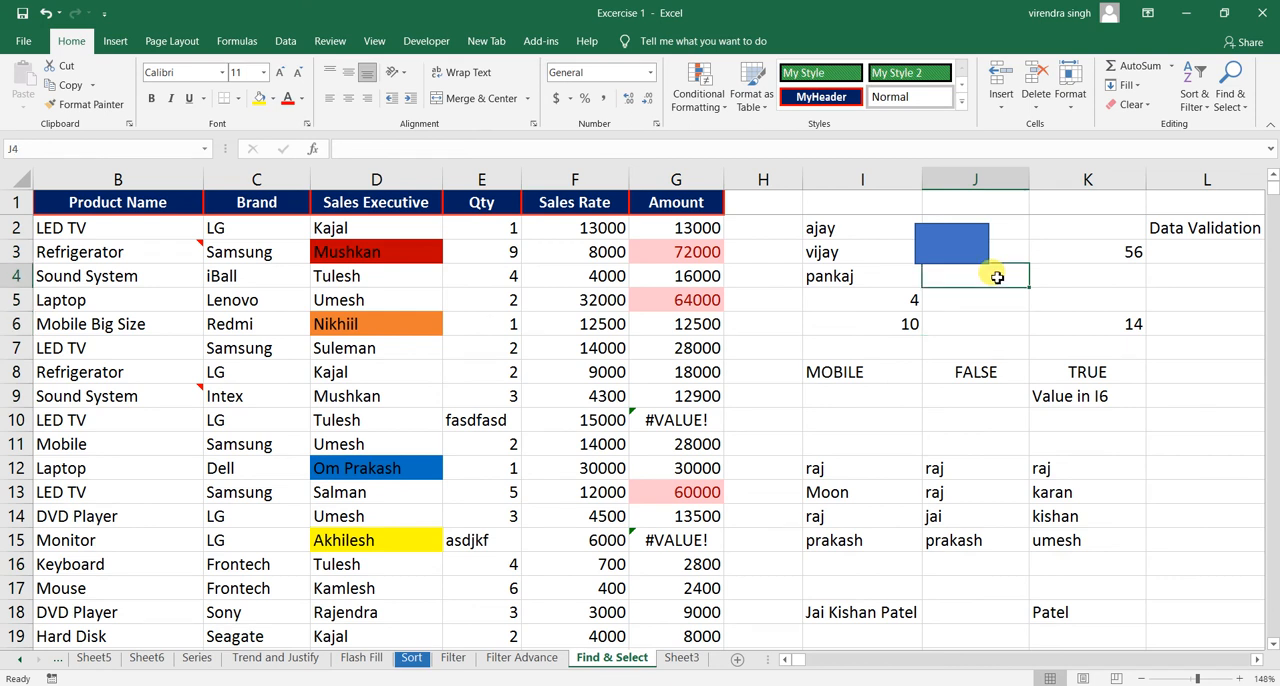
click(1229, 104)
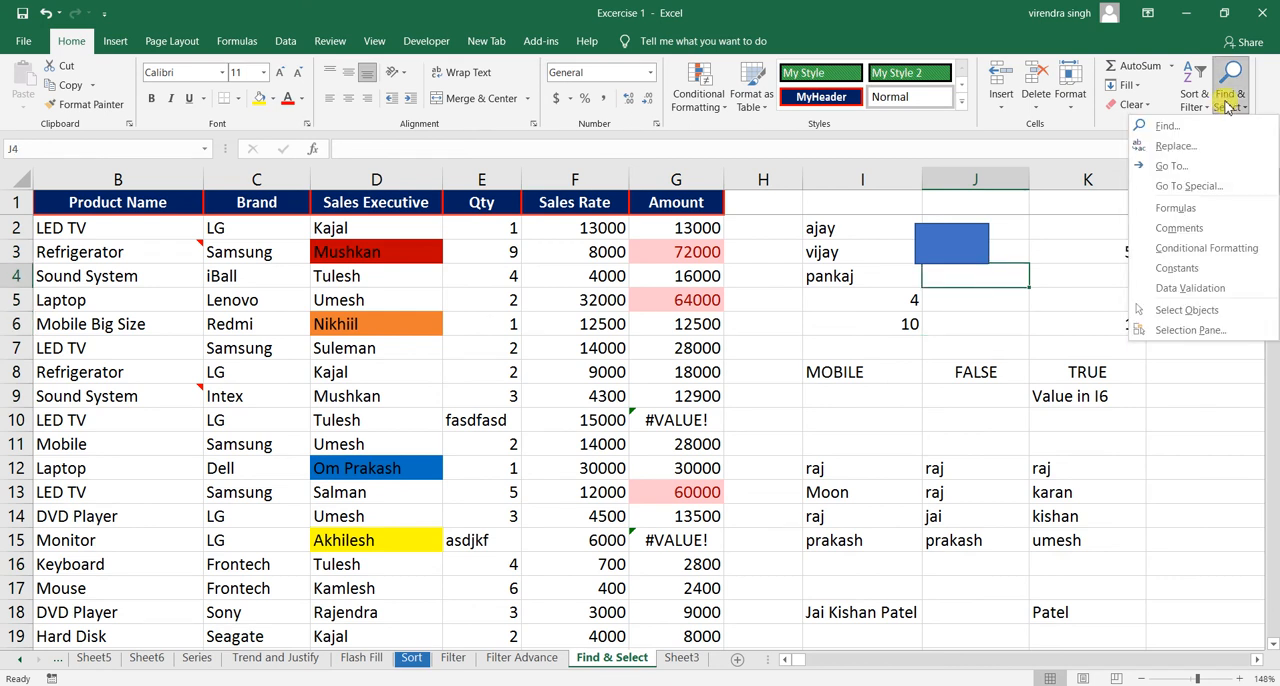
click(1190, 187)
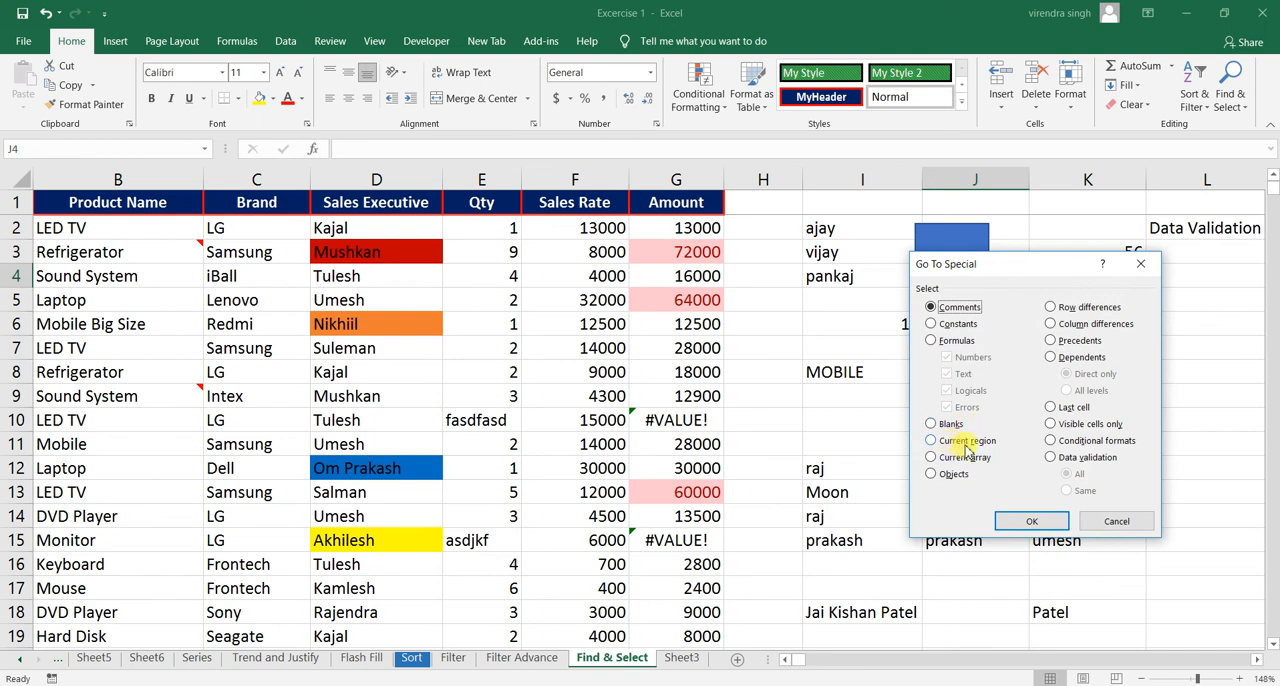
click(1108, 524)
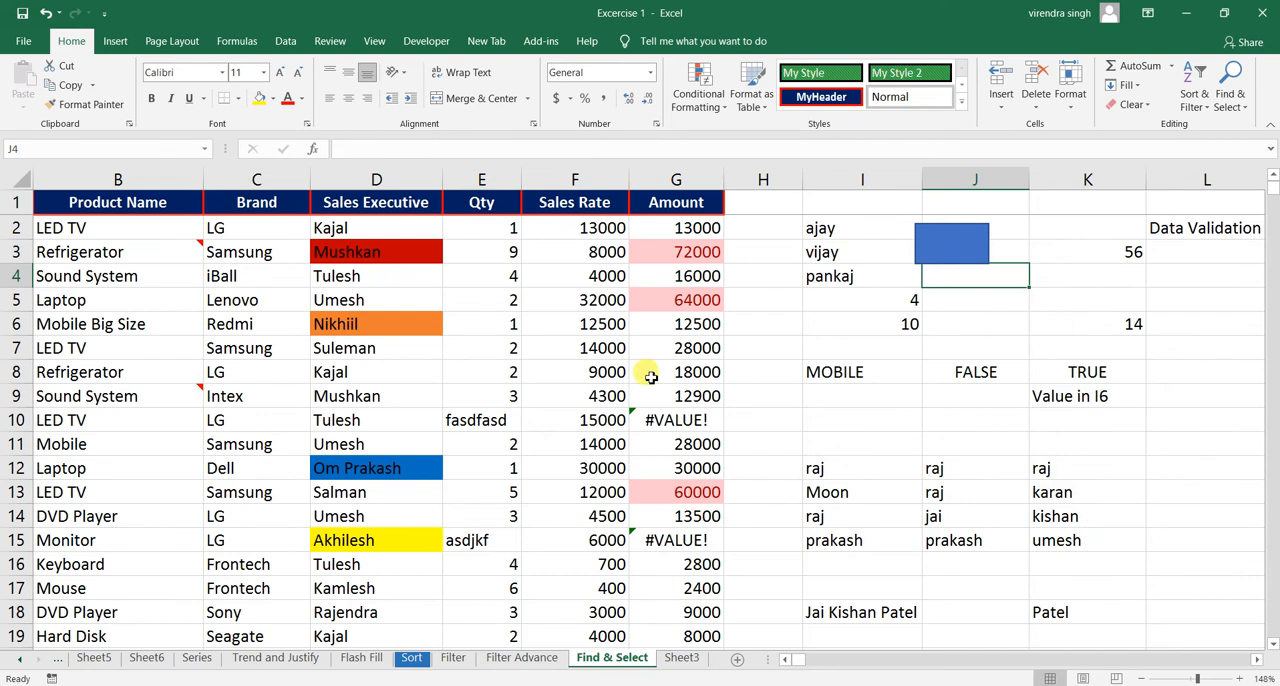
- Select the entire sales table region starting from cell C5, and clear the selection by selecting D4
click(150, 252)
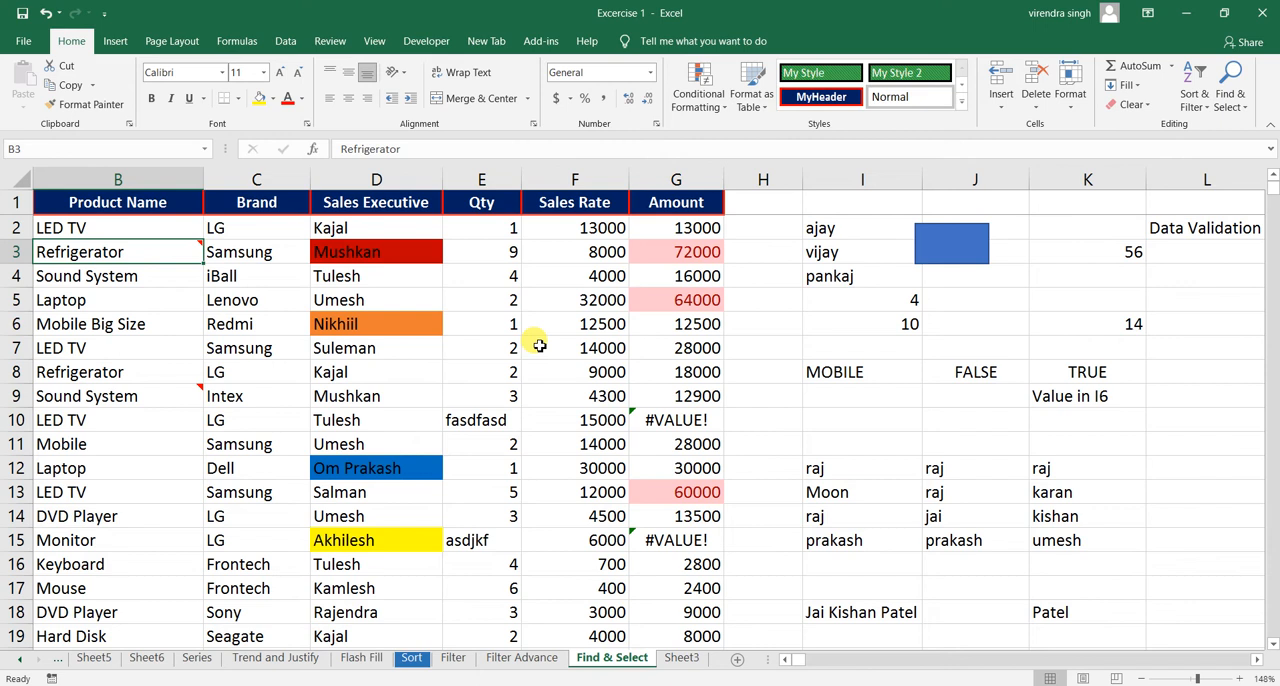
click(245, 303)
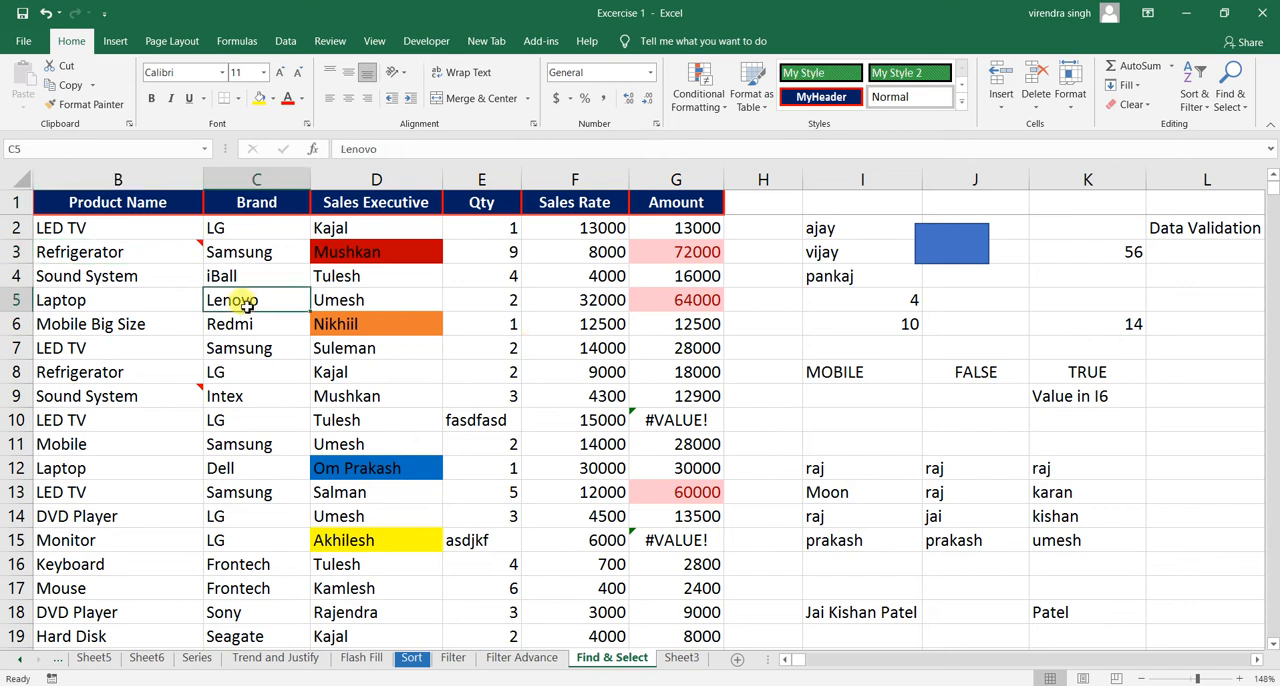
key(ctrl+a)
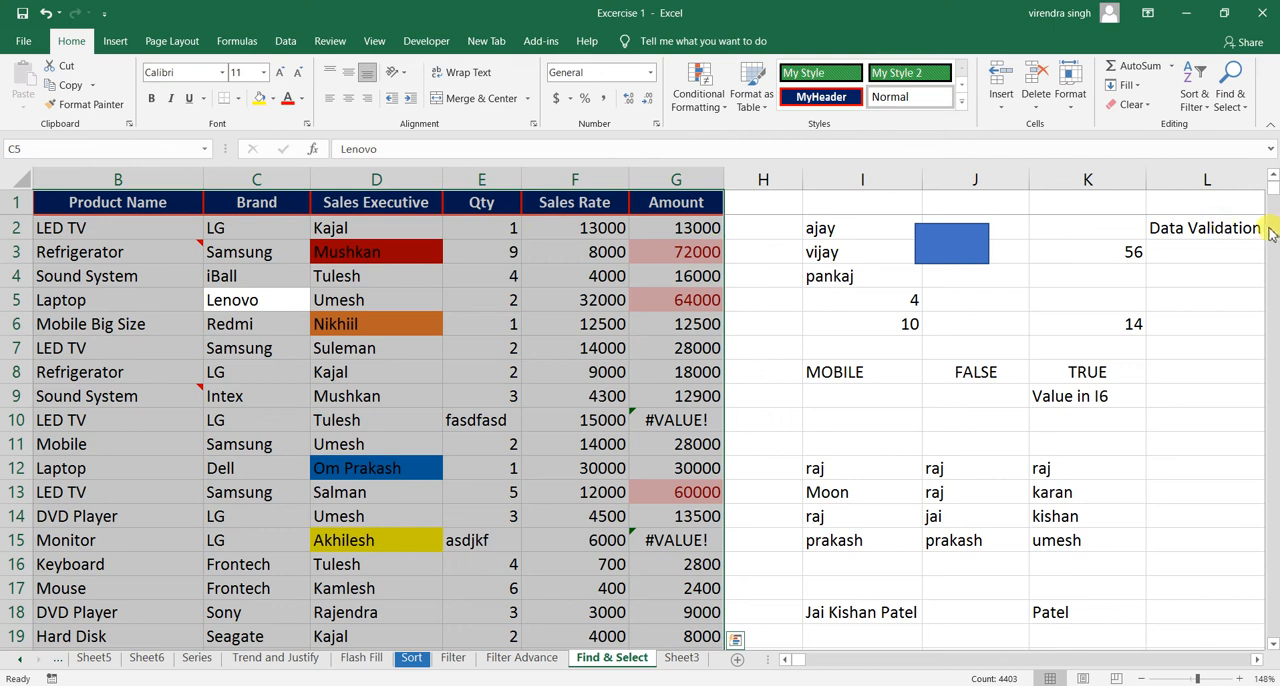
drag(1270, 196, 1272, 130)
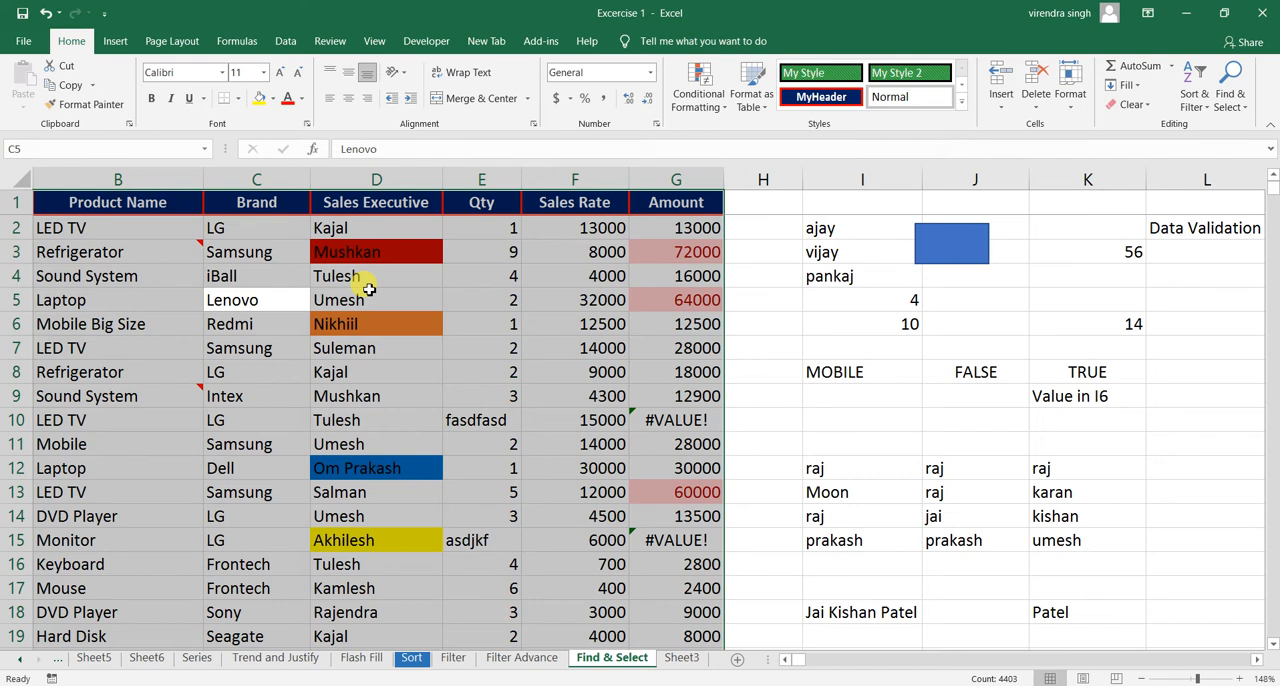
click(338, 283)
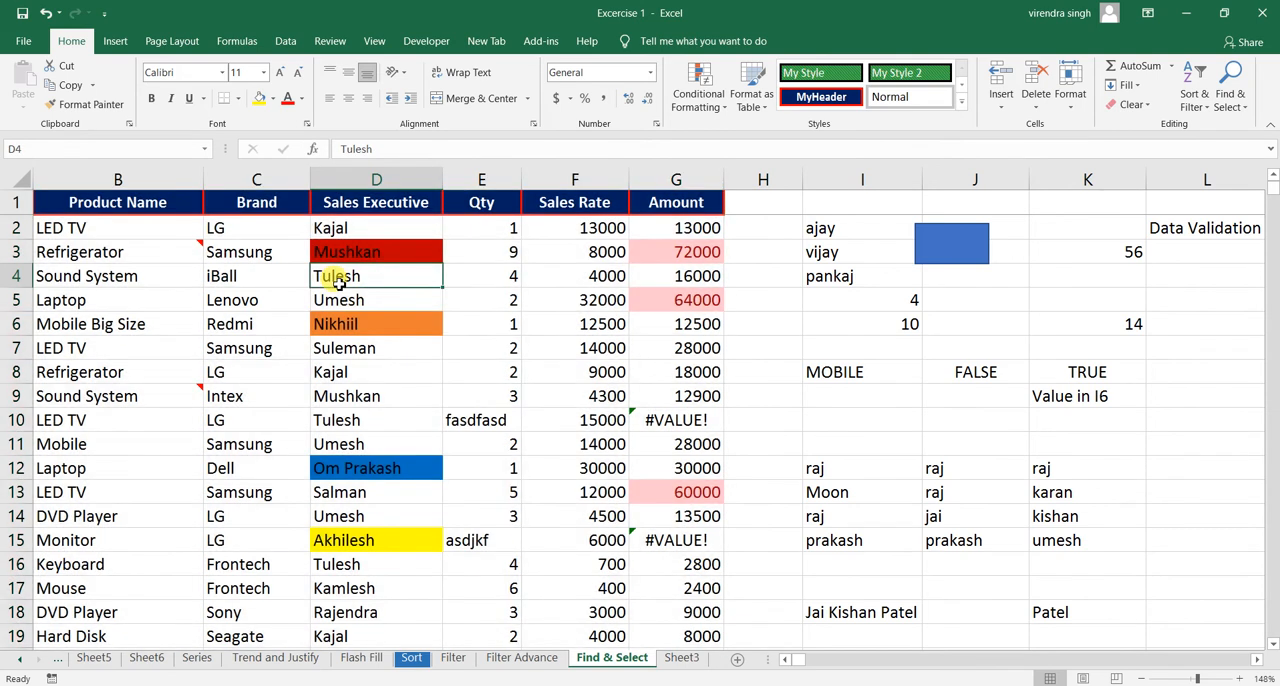
- Use Go To Special from cell J13 to select its current region, and clear the selection by selecting I12
click(943, 494)
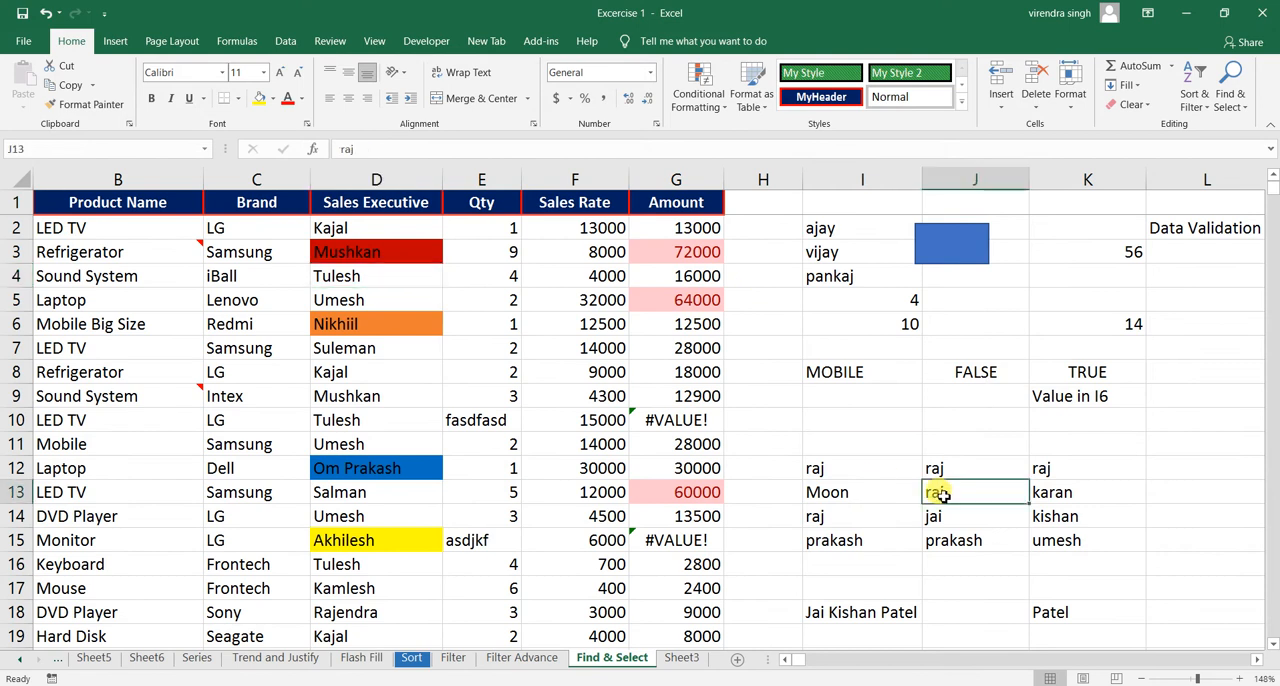
click(1236, 112)
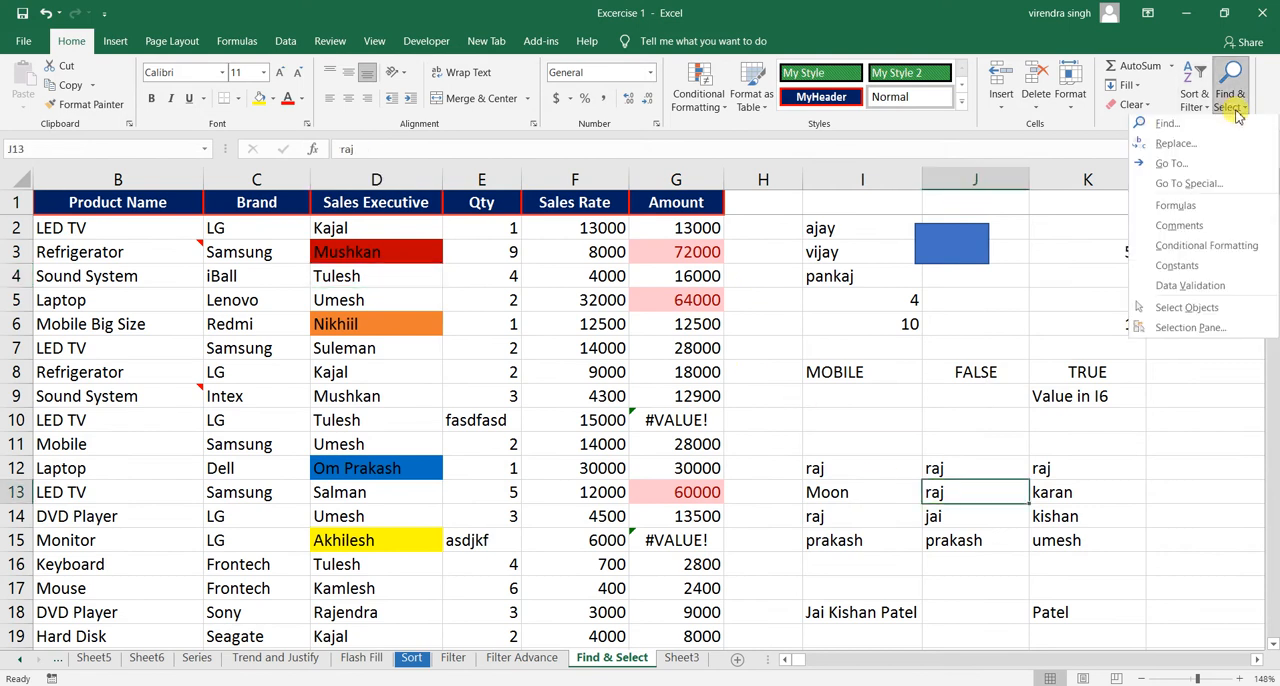
click(1182, 188)
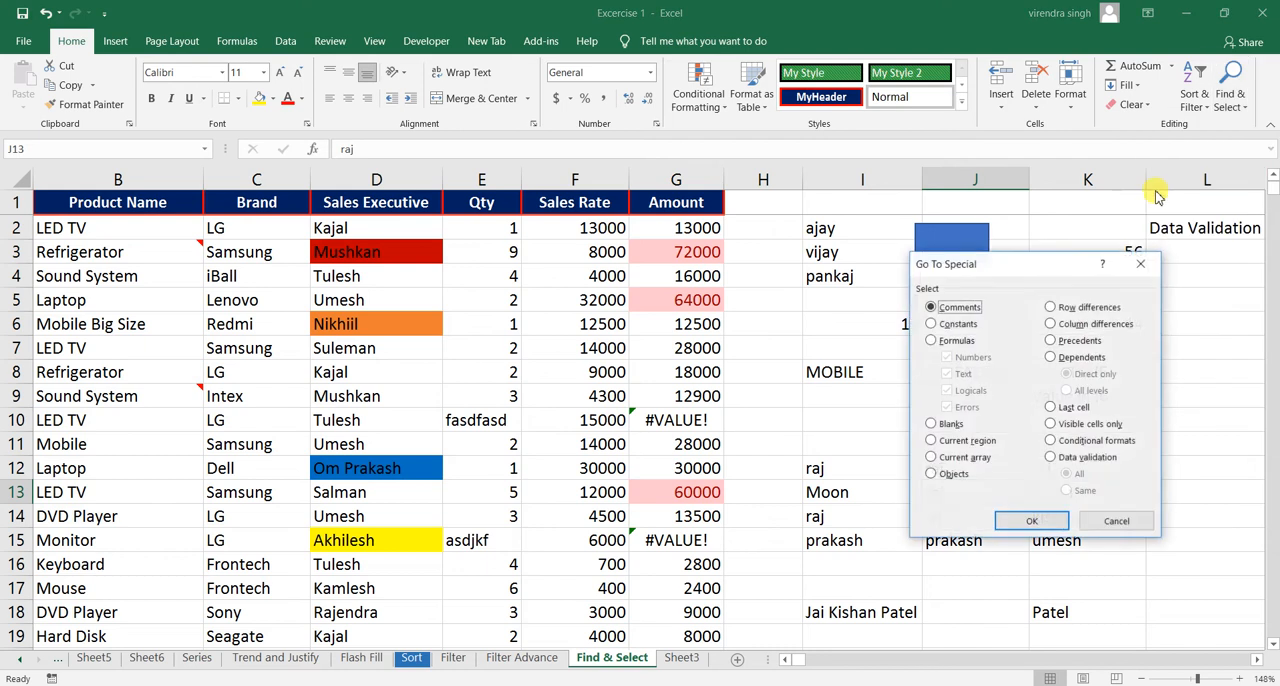
click(955, 442)
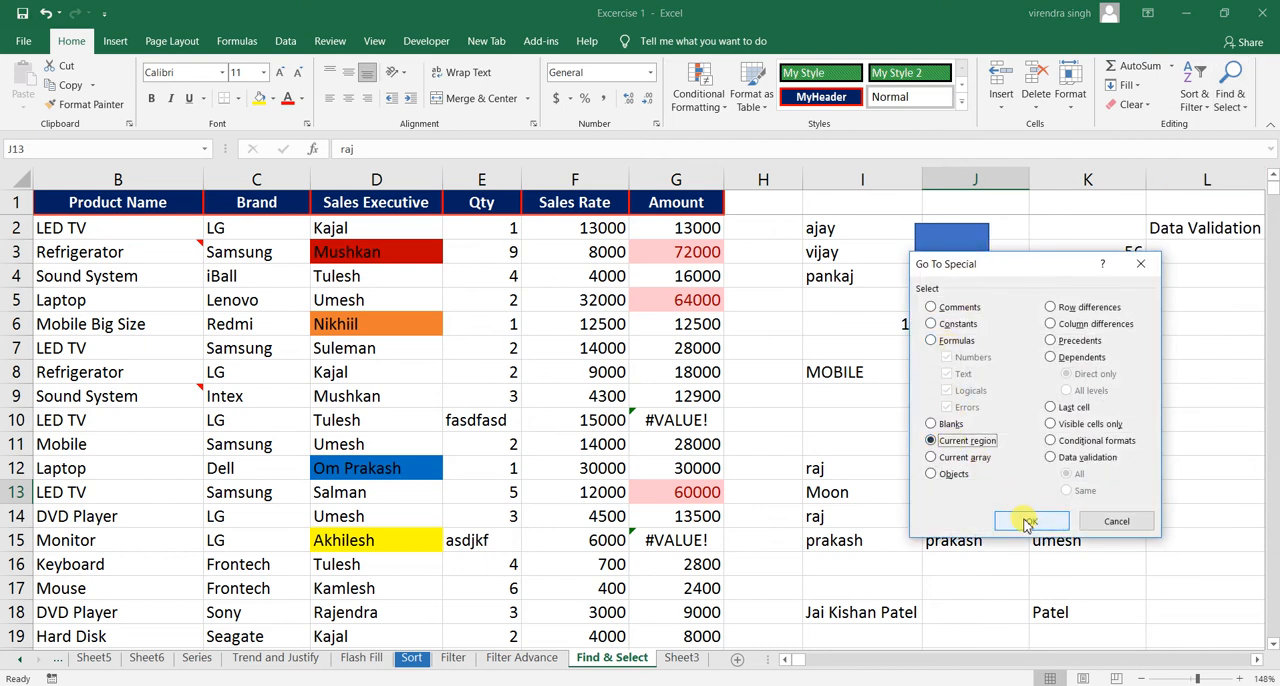
click(1030, 522)
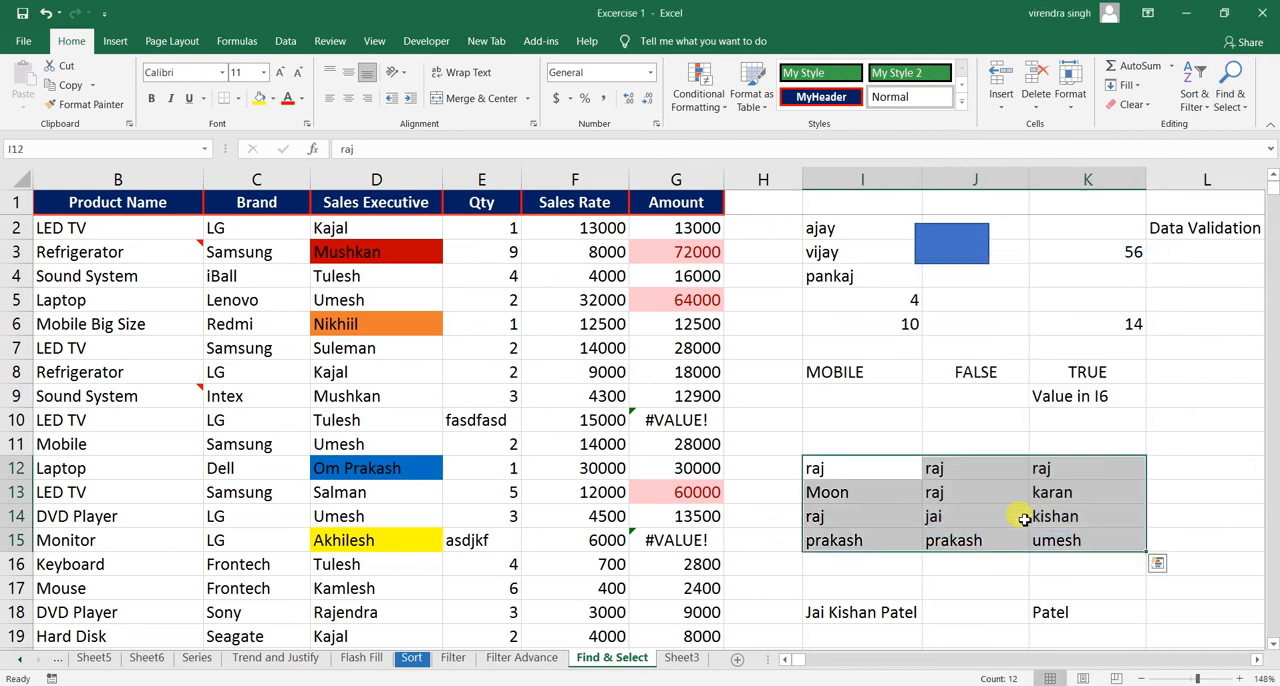
click(859, 476)
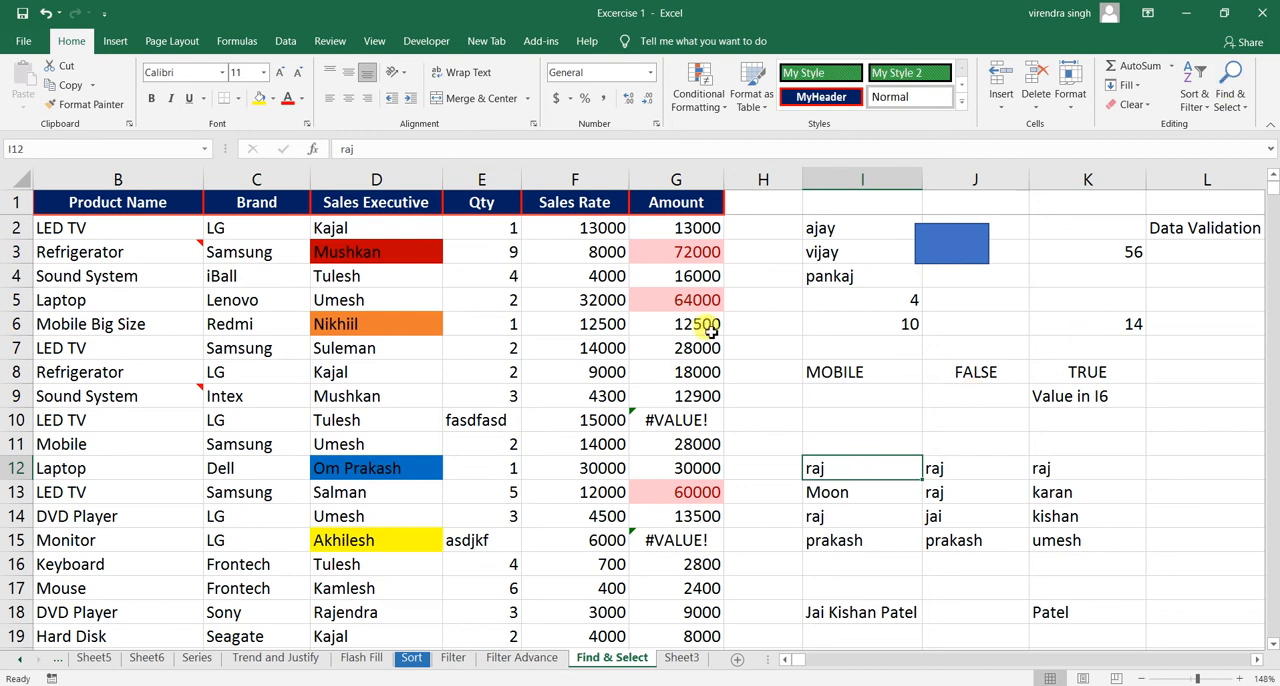
click(1234, 88)
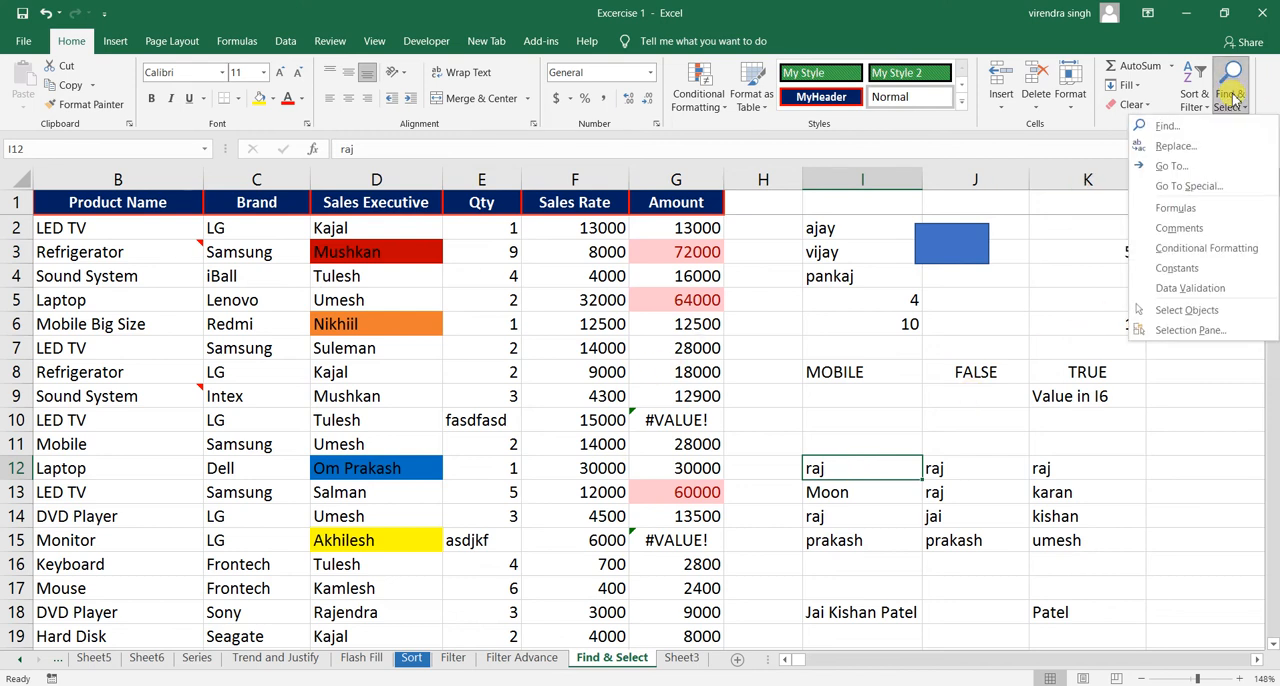
click(1186, 189)
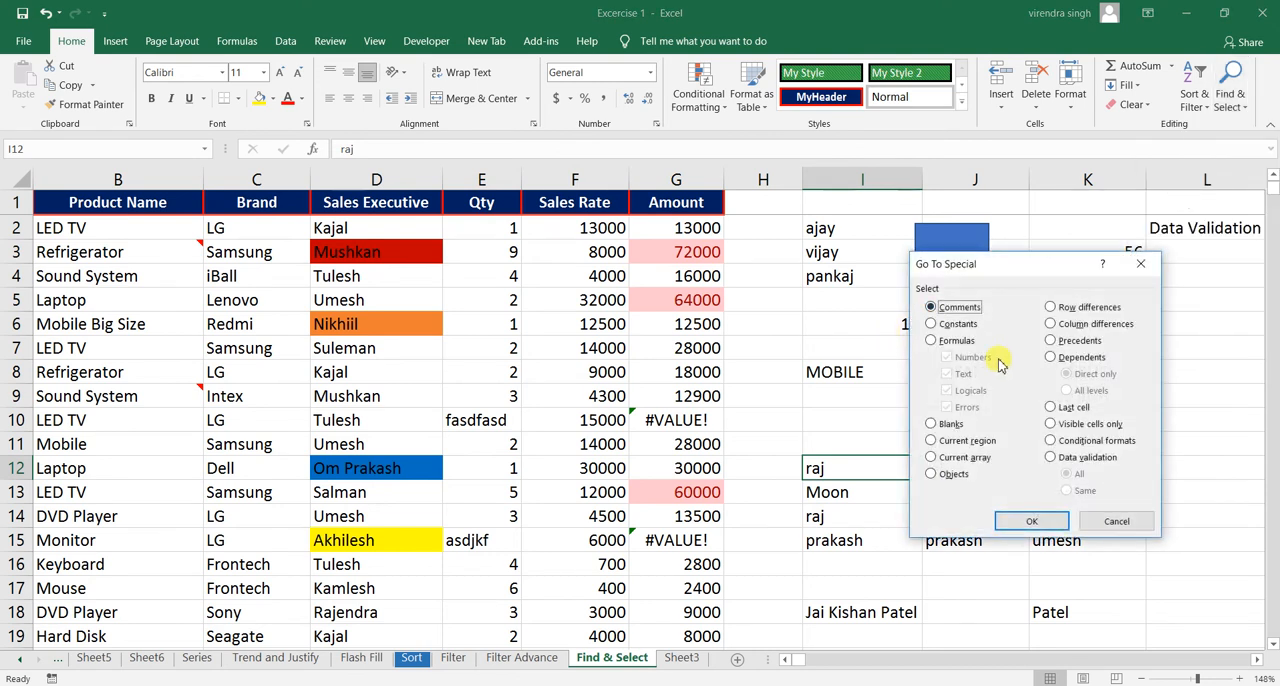
click(960, 458)
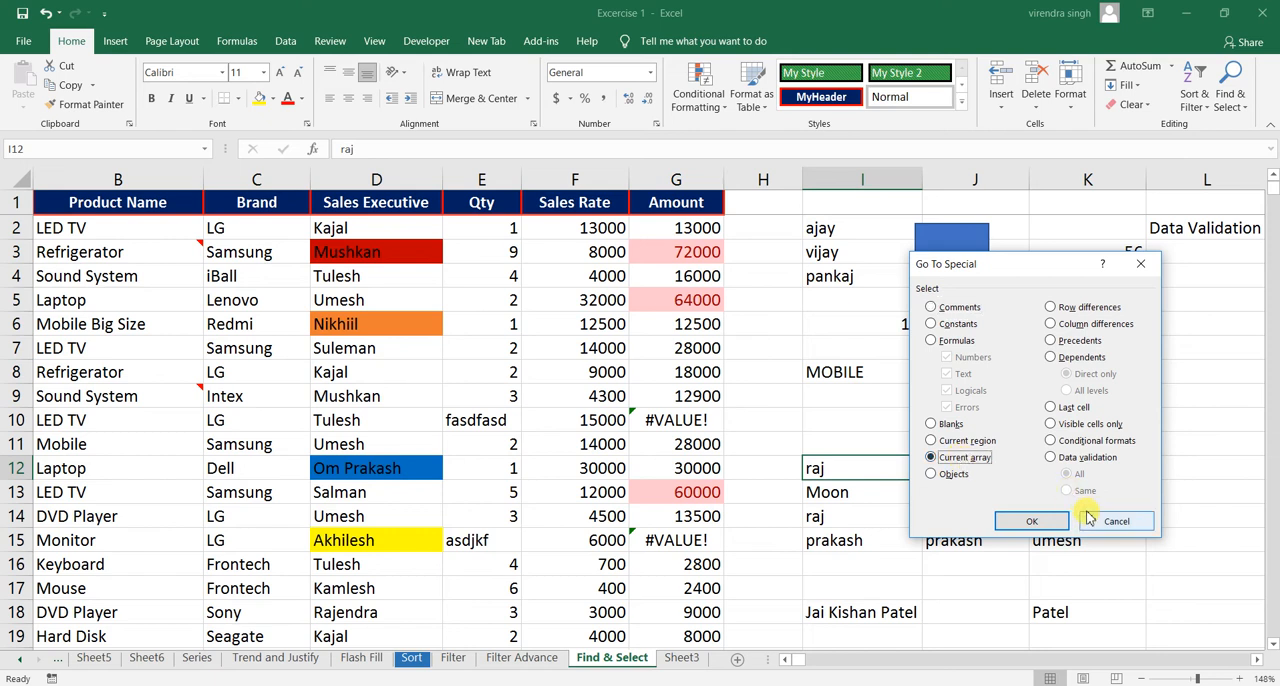
click(1116, 522)
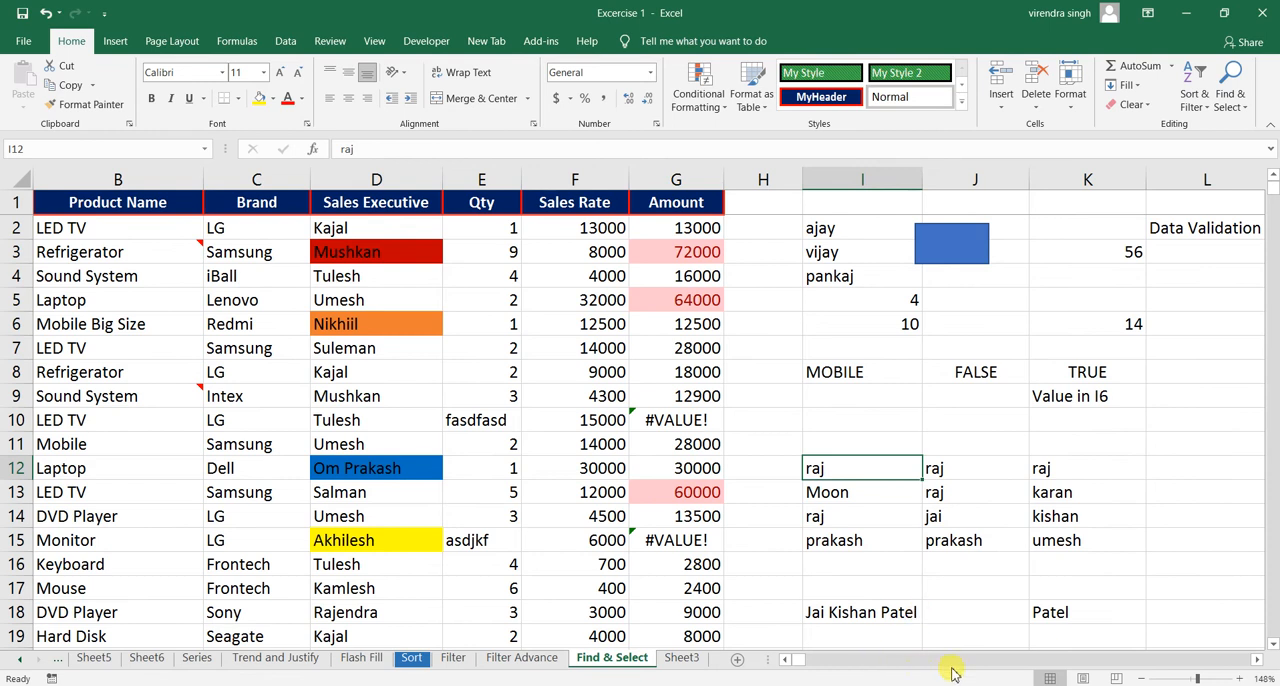
- Enter the formula =L19*L20 in cell L21 to multiply the two input cells above the number grid
click(1258, 665)
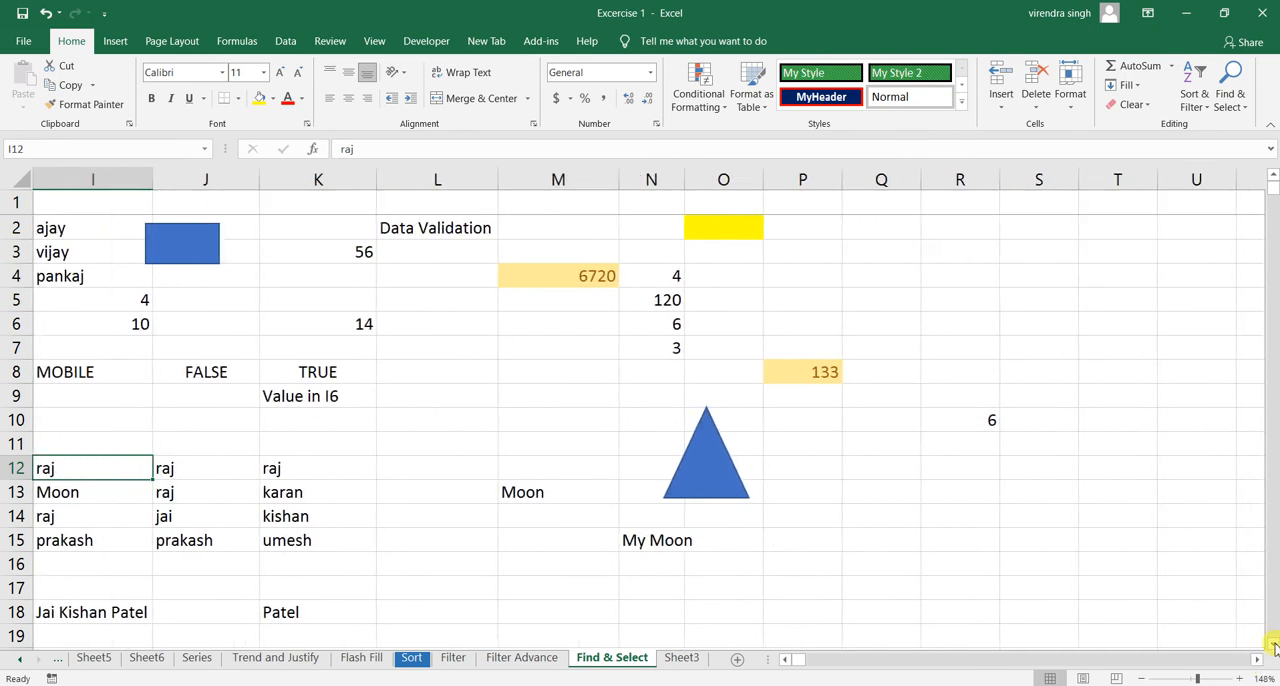
click(1274, 648)
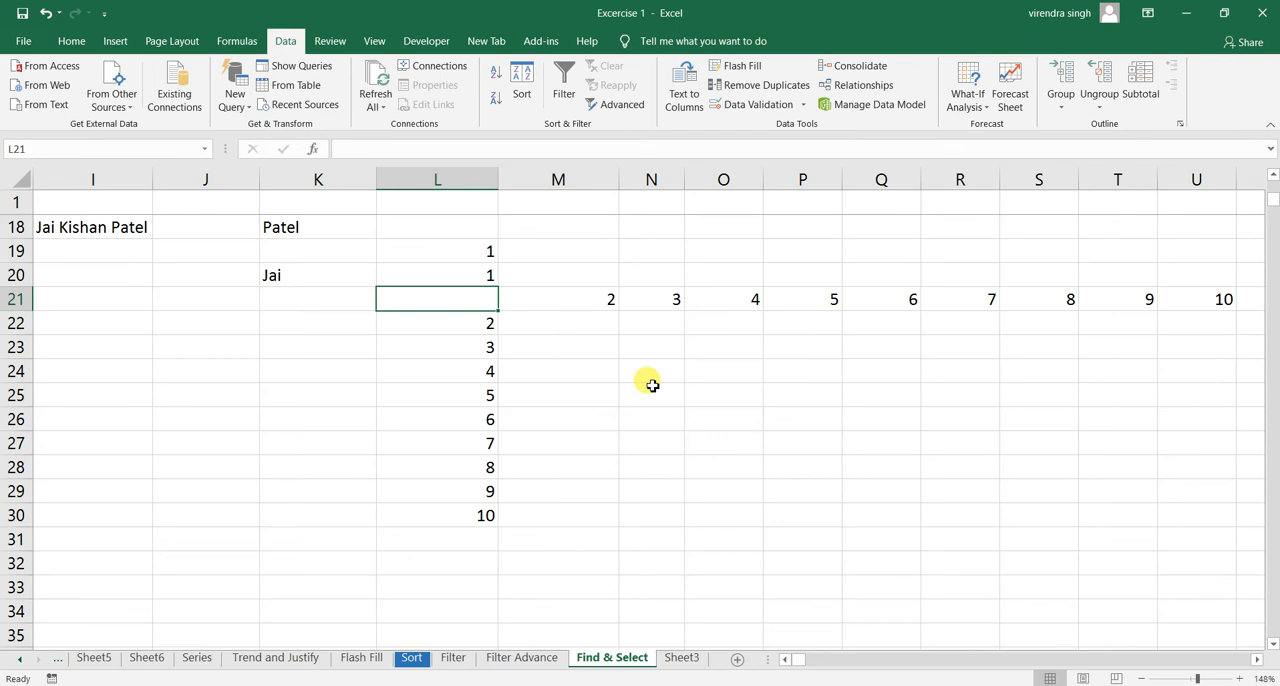
click(469, 251)
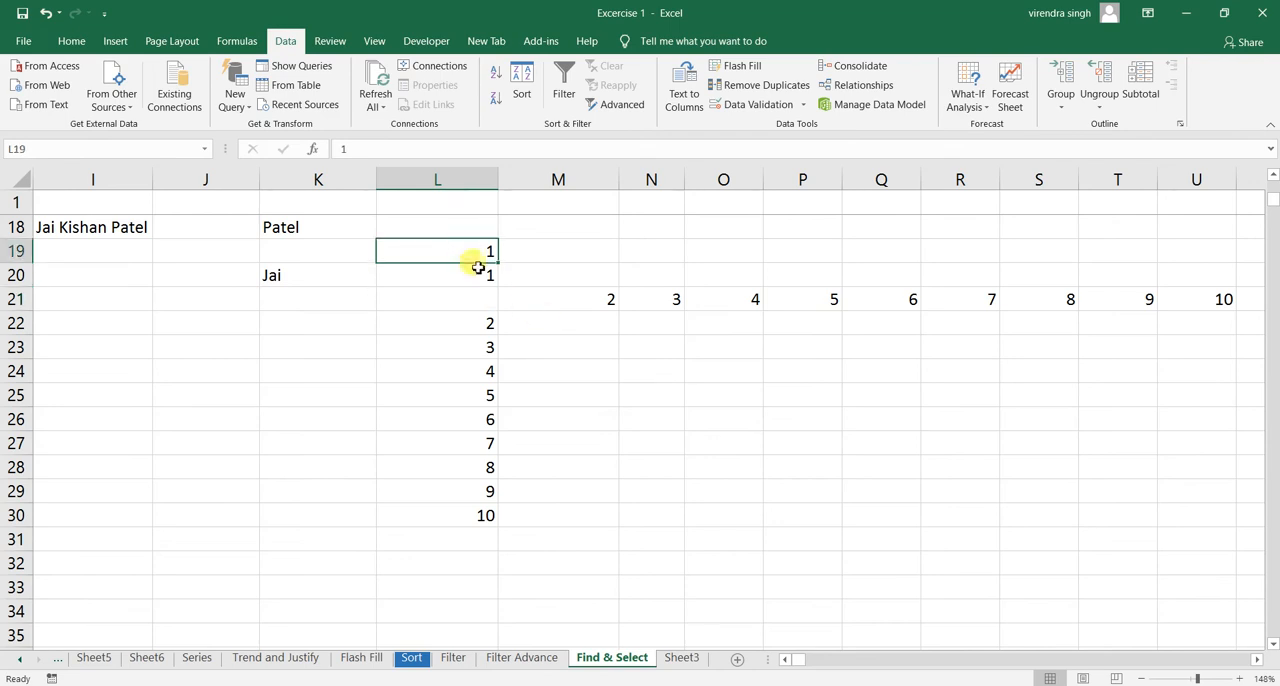
click(483, 278)
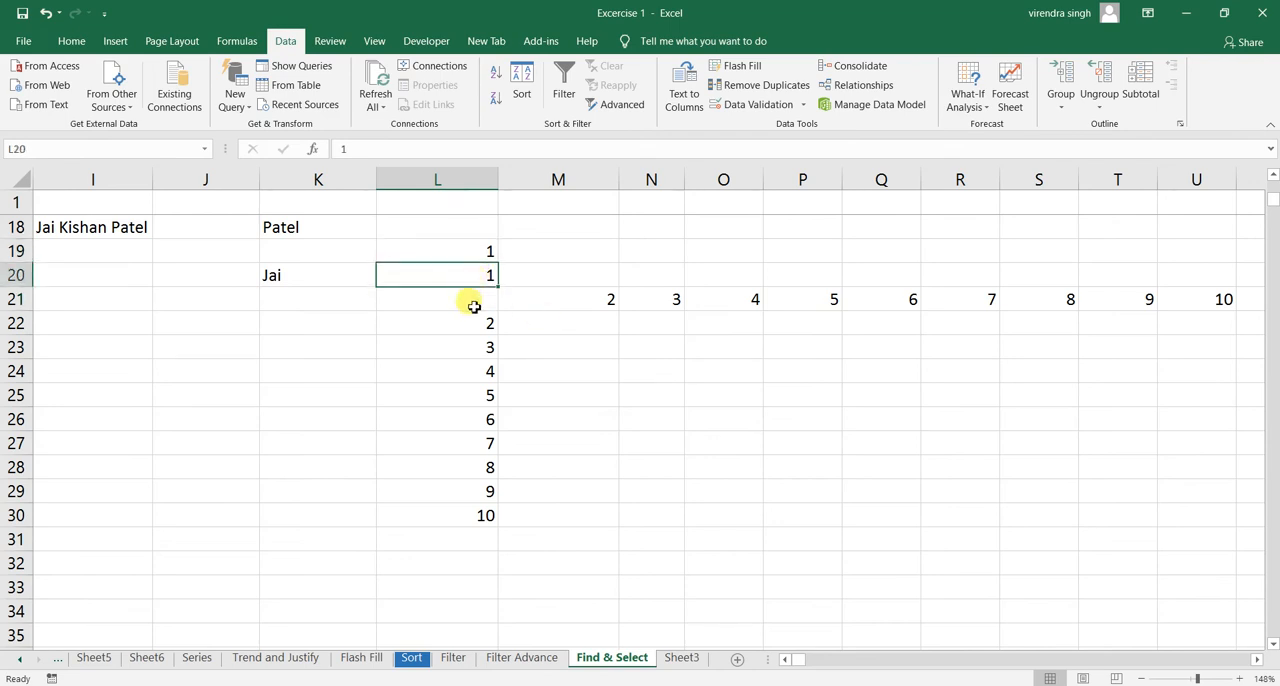
click(474, 306)
text(=)
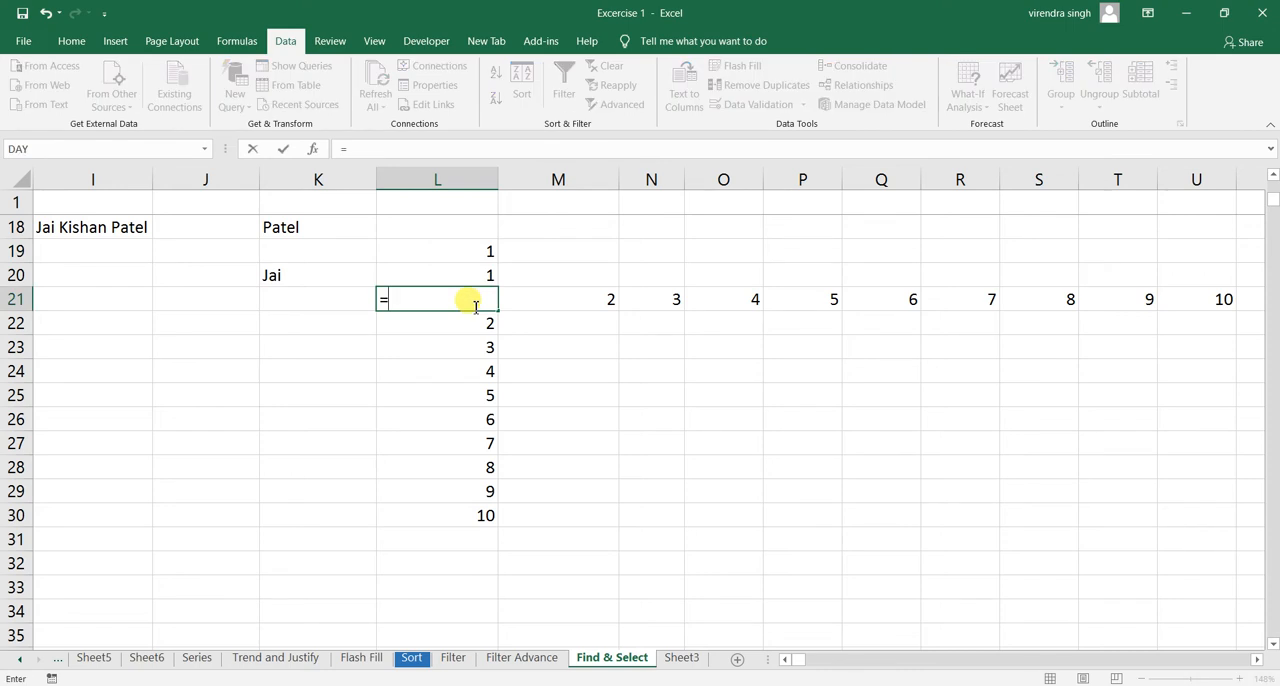
click(478, 253)
text(*)
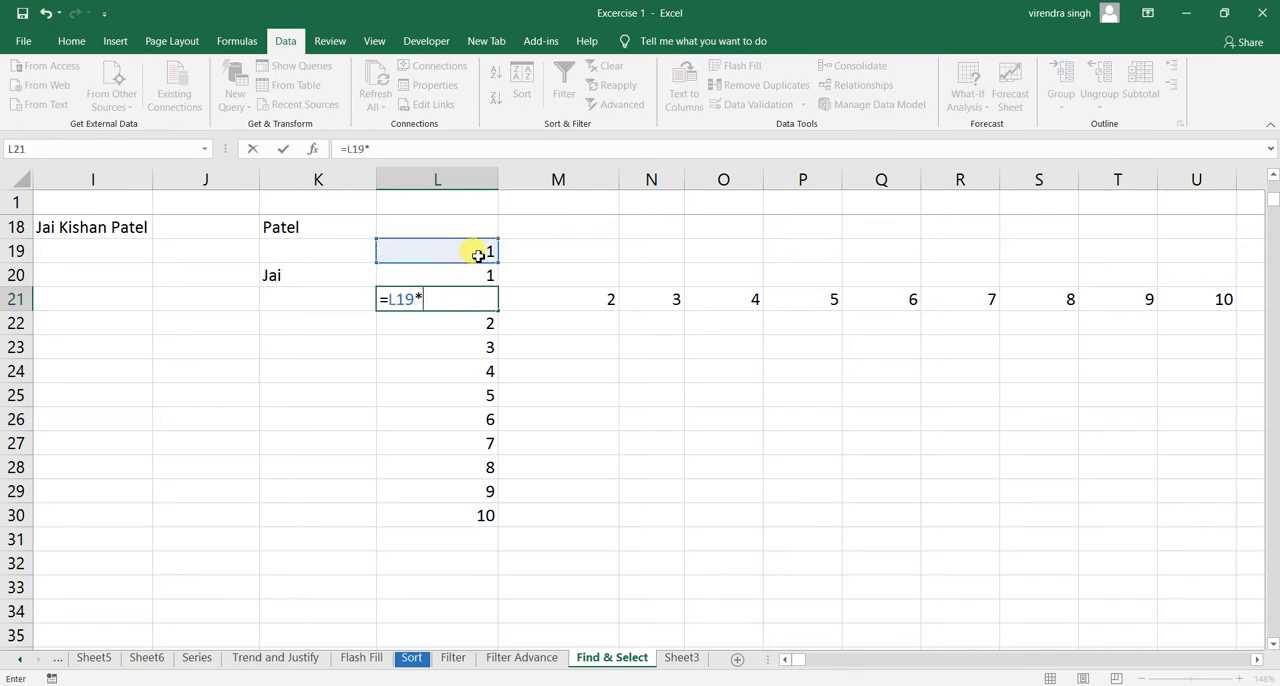
click(477, 278)
key(Return)
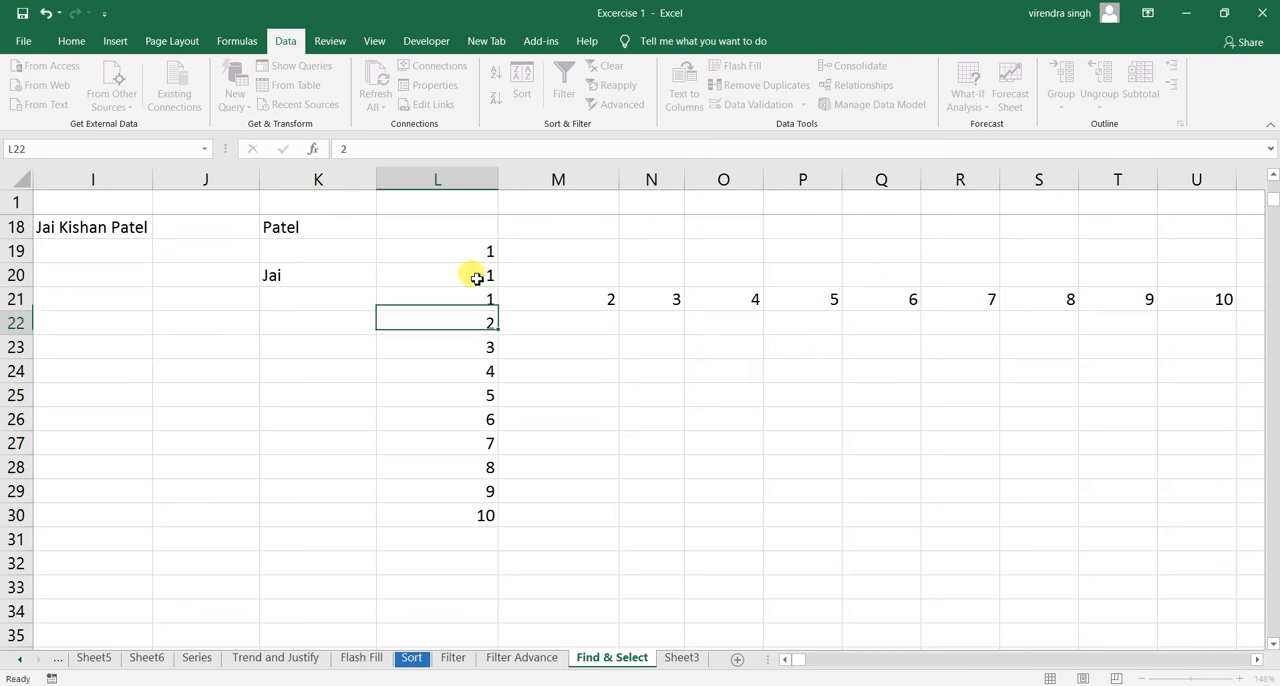
- Review the row values in M21:U21 and the column values in L22:L30, and select the whole grid L21:U30
drag(568, 300, 1203, 298)
click(640, 315)
drag(640, 315, 463, 514)
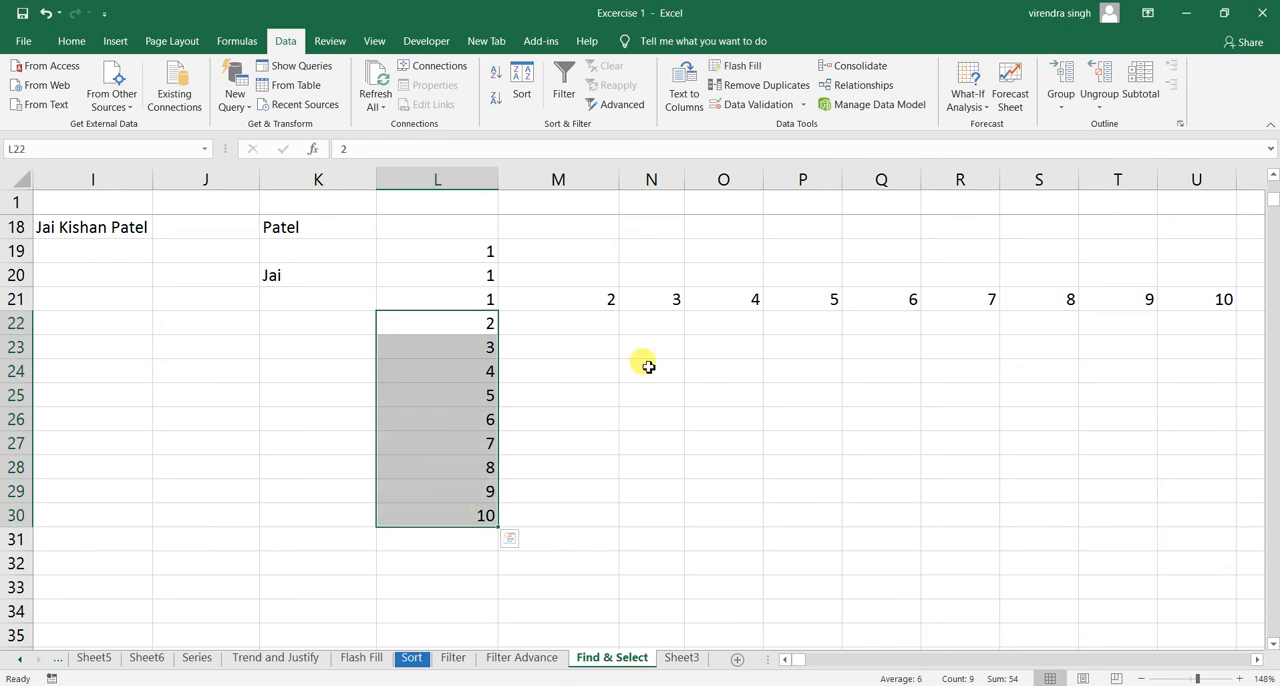
click(538, 301)
drag(480, 298, 1171, 506)
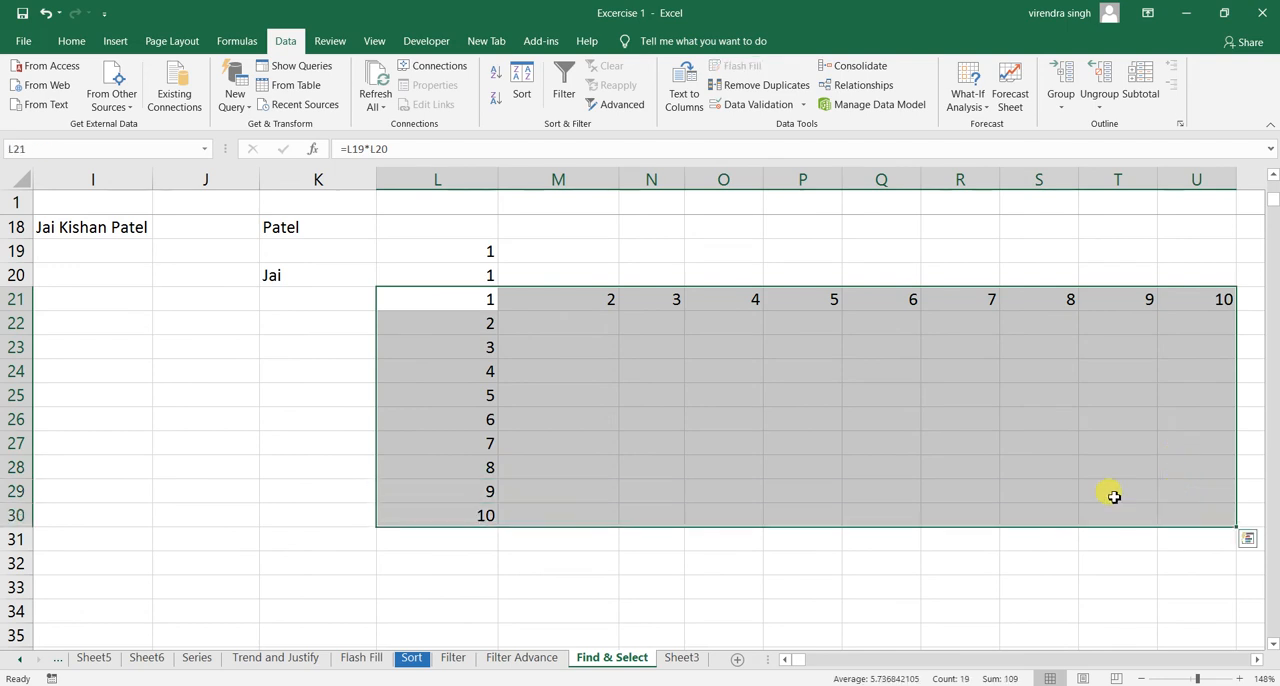
double_click(287, 45)
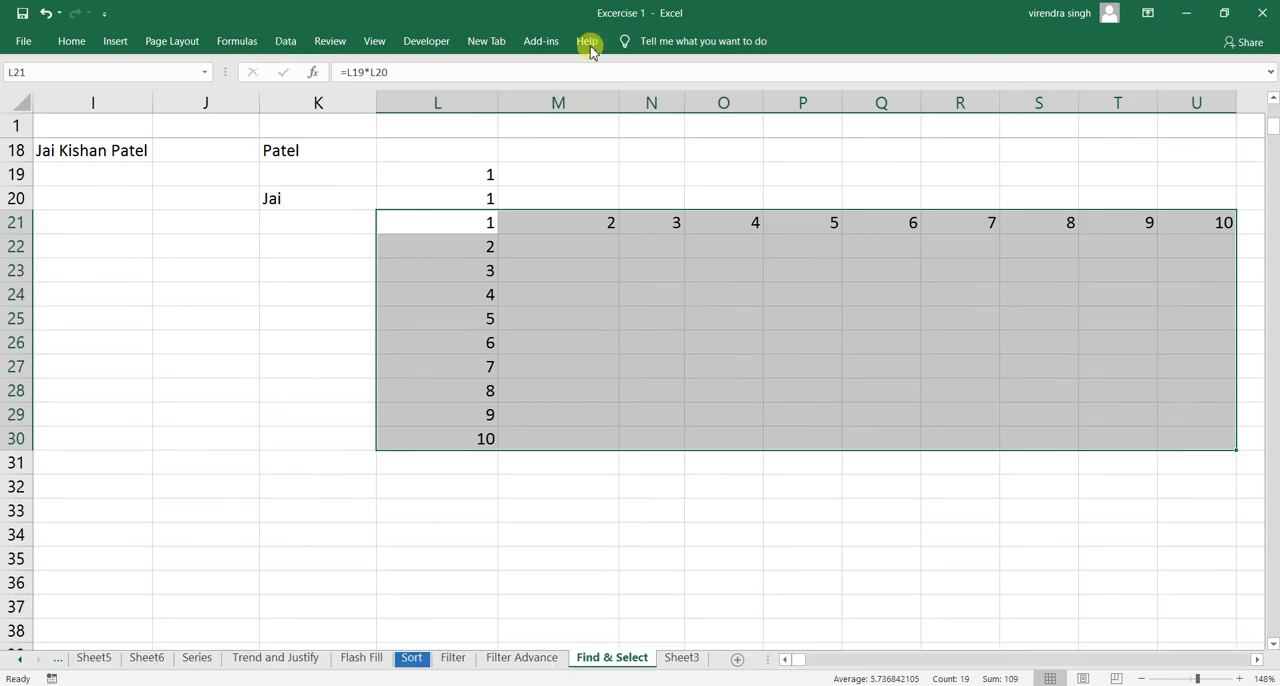
click(286, 41)
key(ctrl+F1)
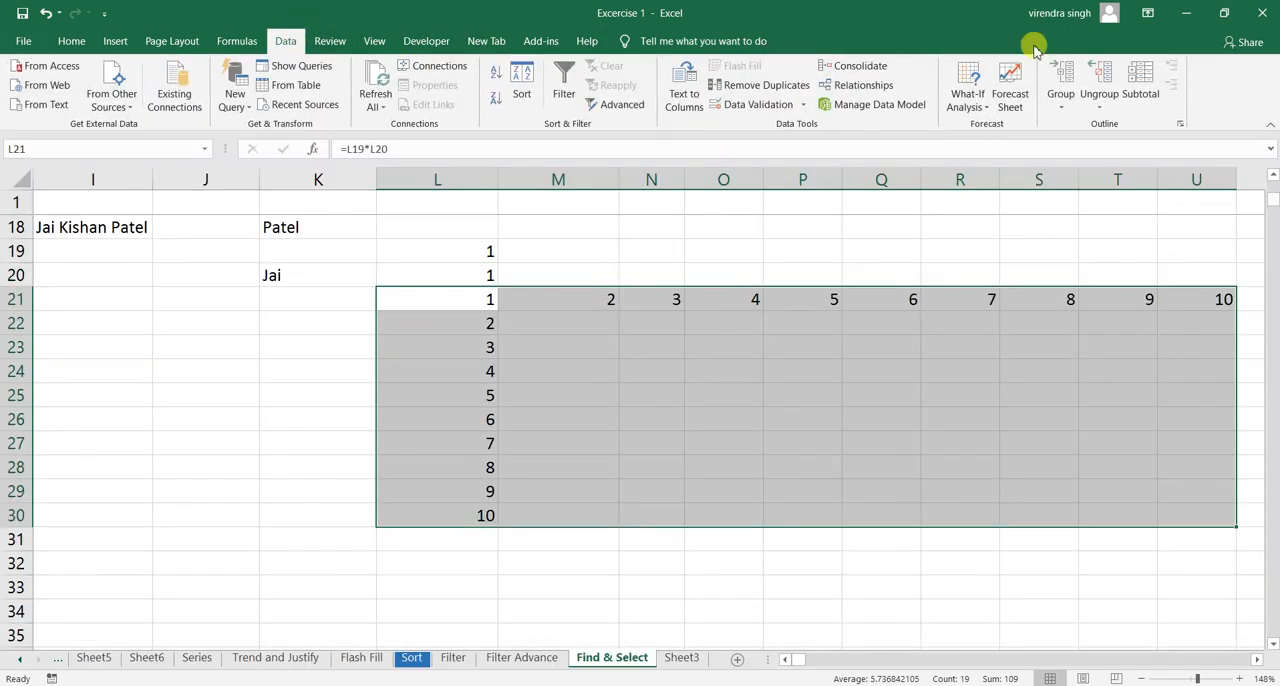
- Create a What-If data table in the selected grid with row input cell L19 and column input cell L20
click(963, 106)
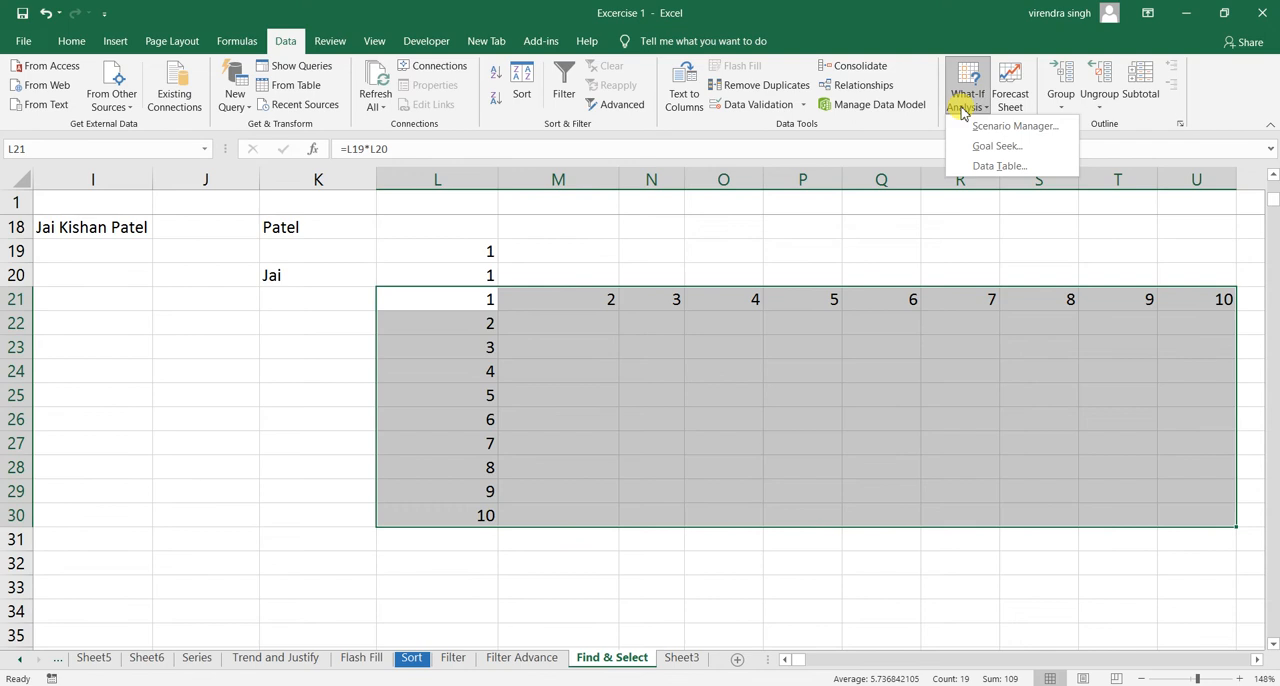
click(998, 166)
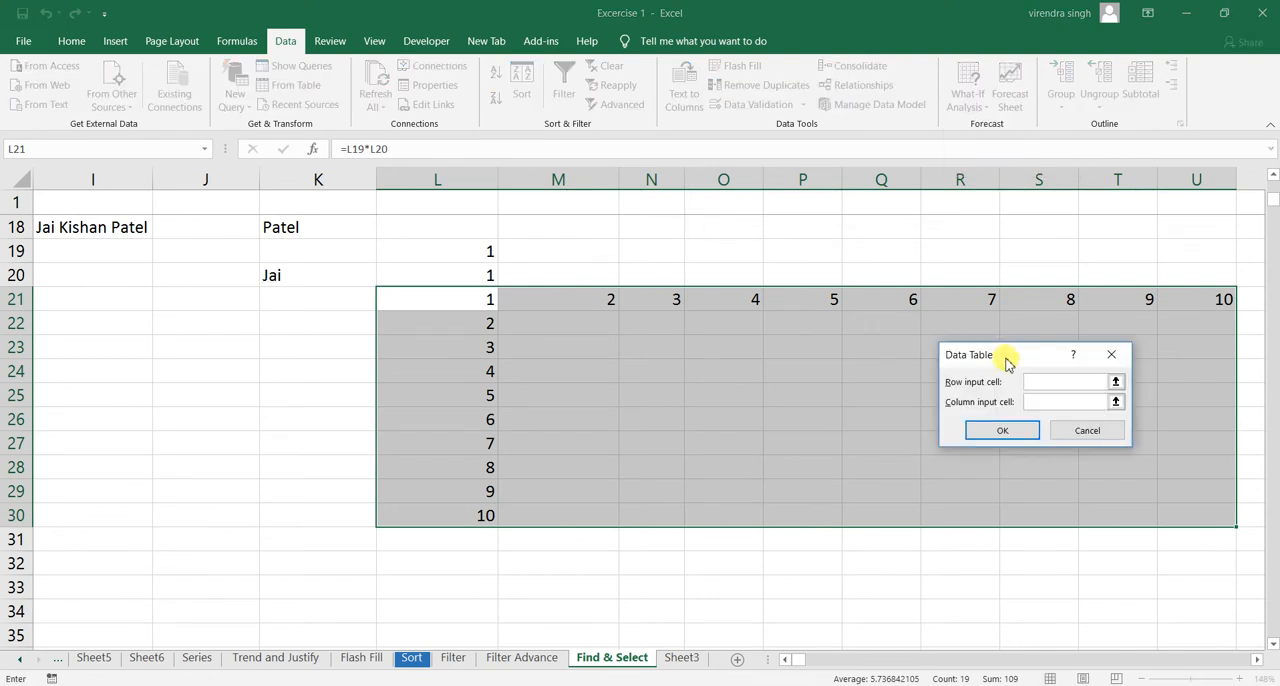
click(451, 253)
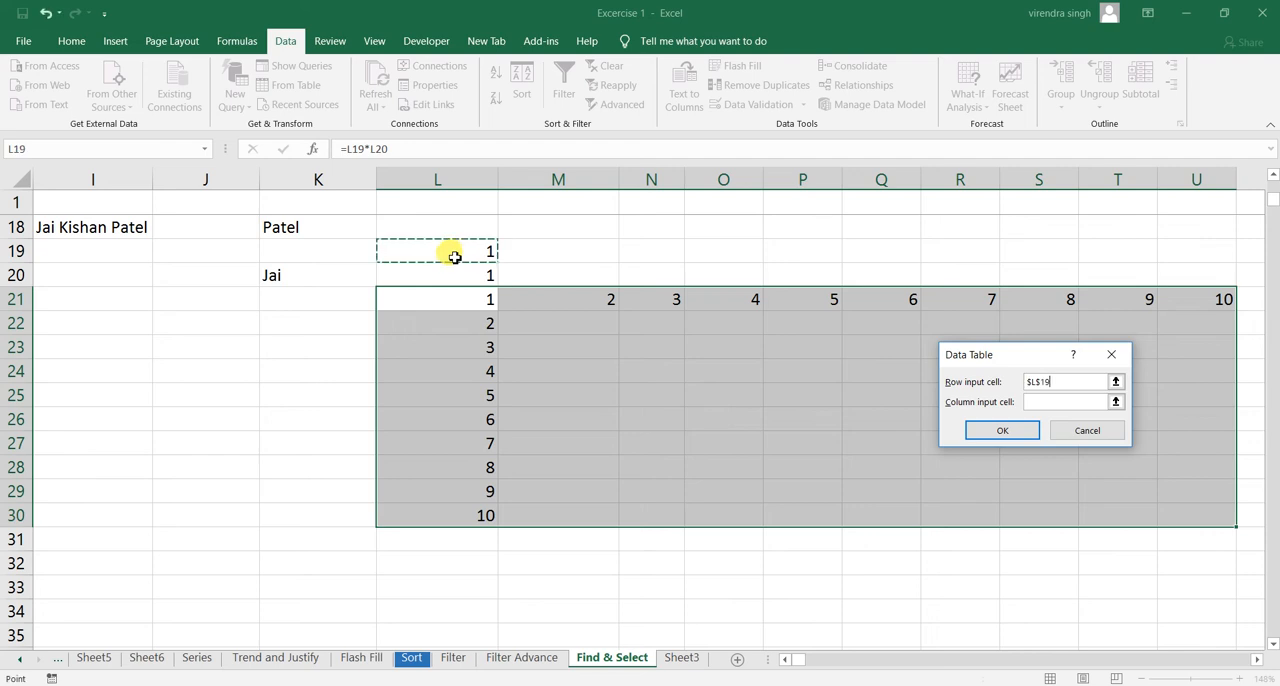
click(1050, 402)
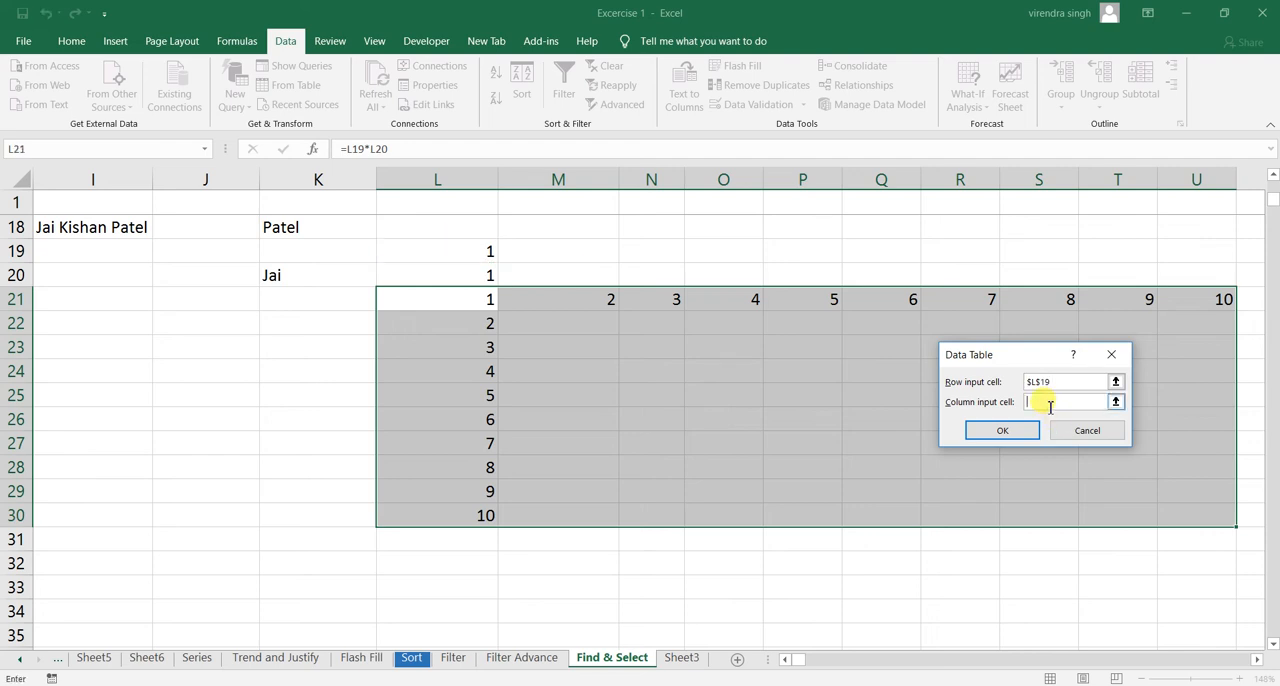
click(497, 270)
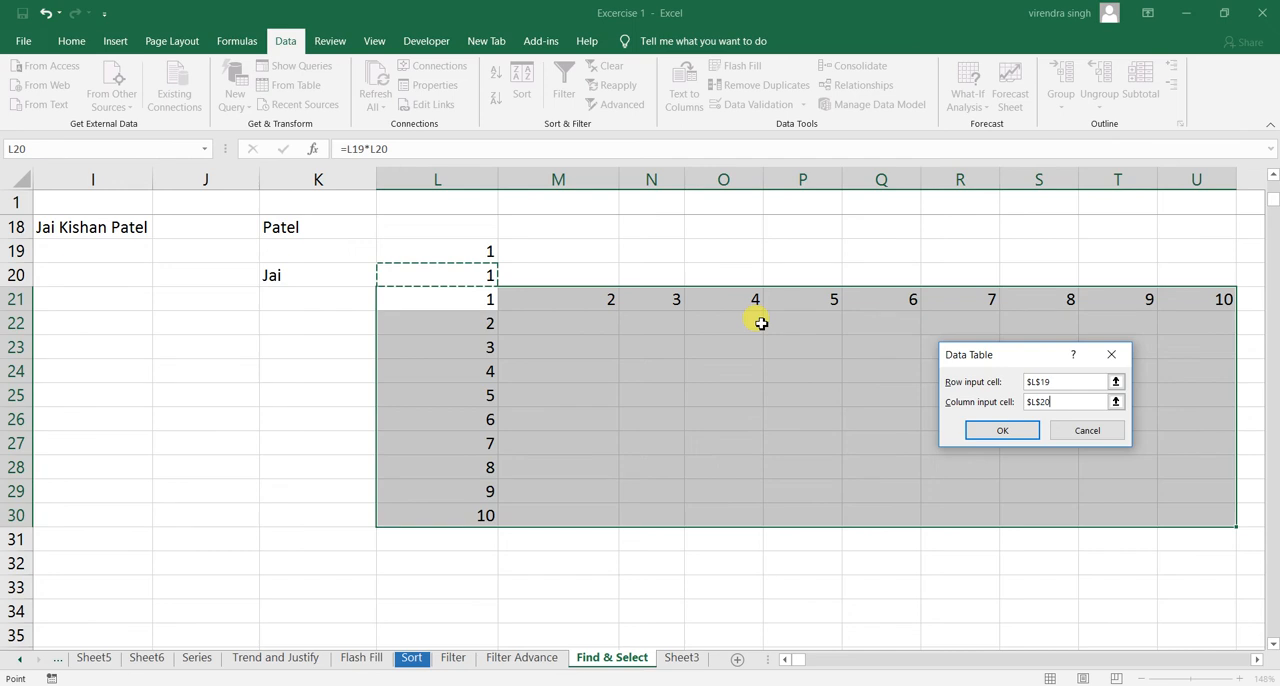
click(996, 438)
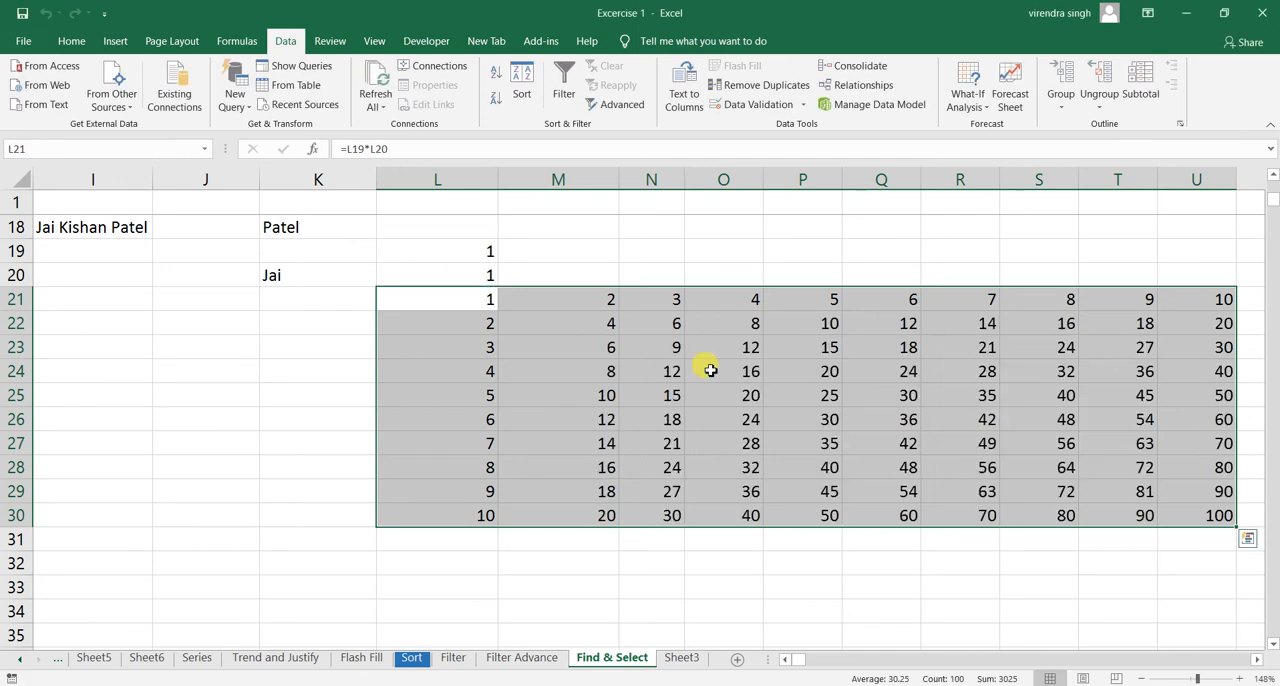
- Inspect the array formula behind the data table results in cells M22, M23 and N23
click(581, 330)
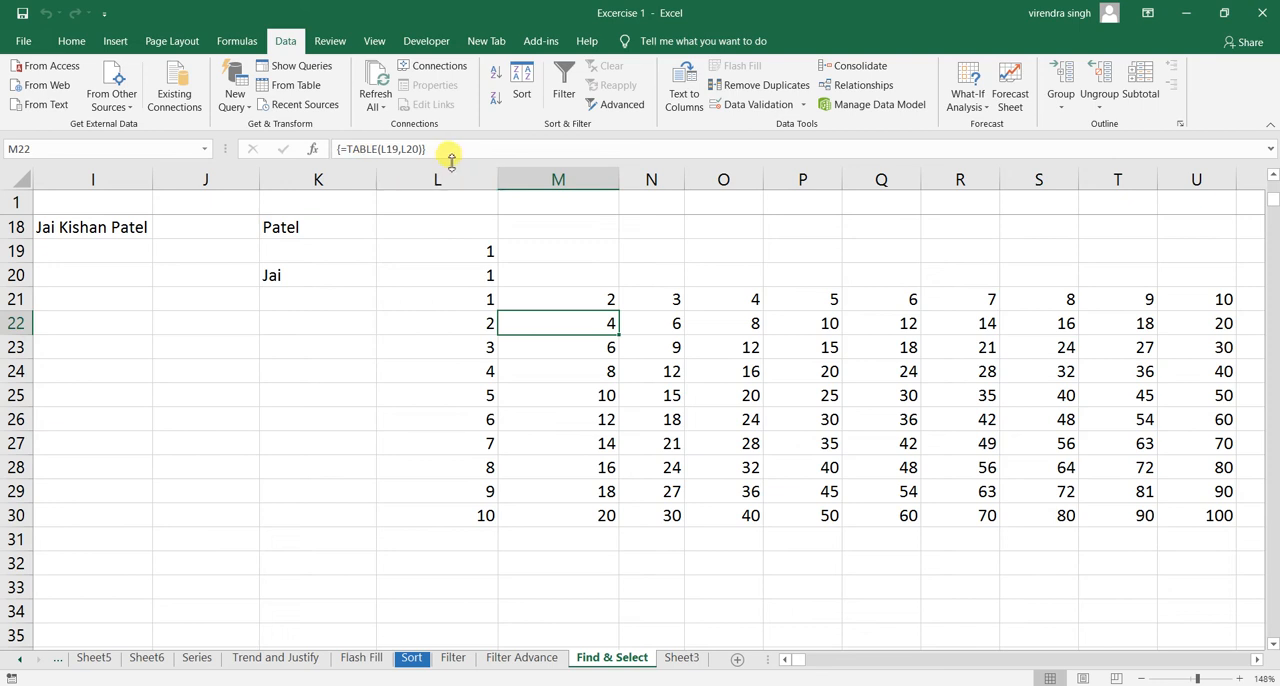
click(600, 345)
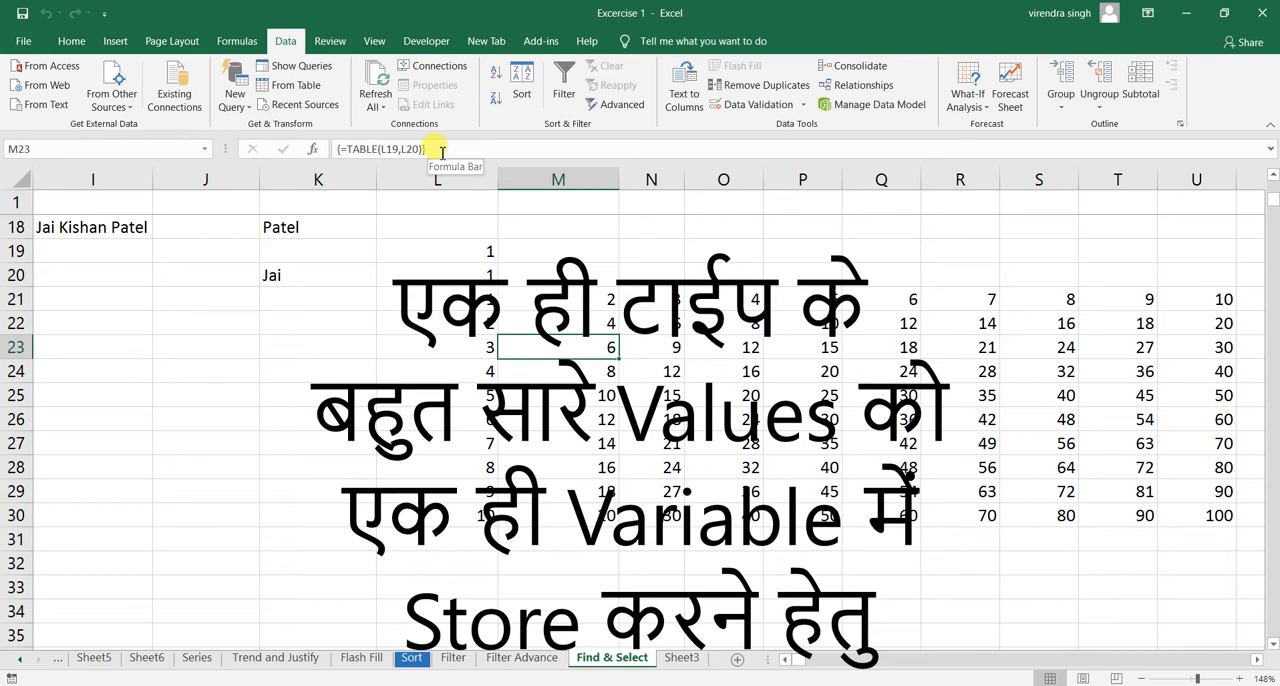
click(608, 321)
click(670, 338)
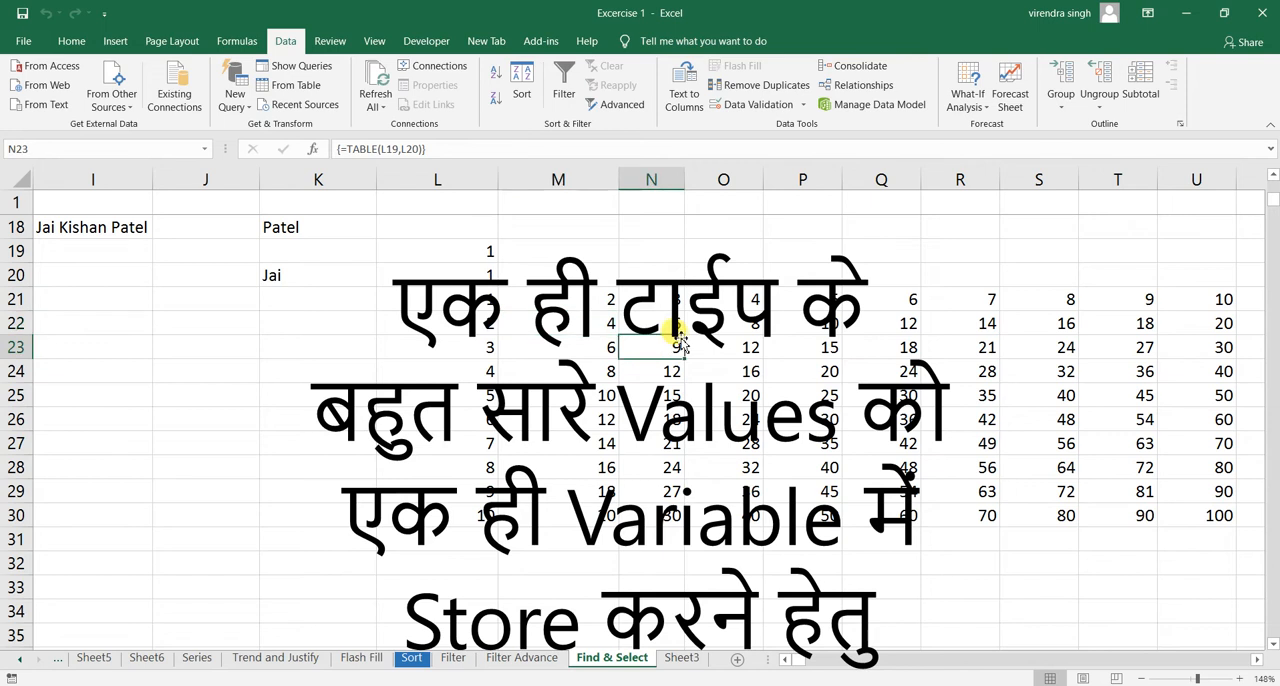
- Inspect the array formula behind the data table results in cells N22 and N24
click(657, 322)
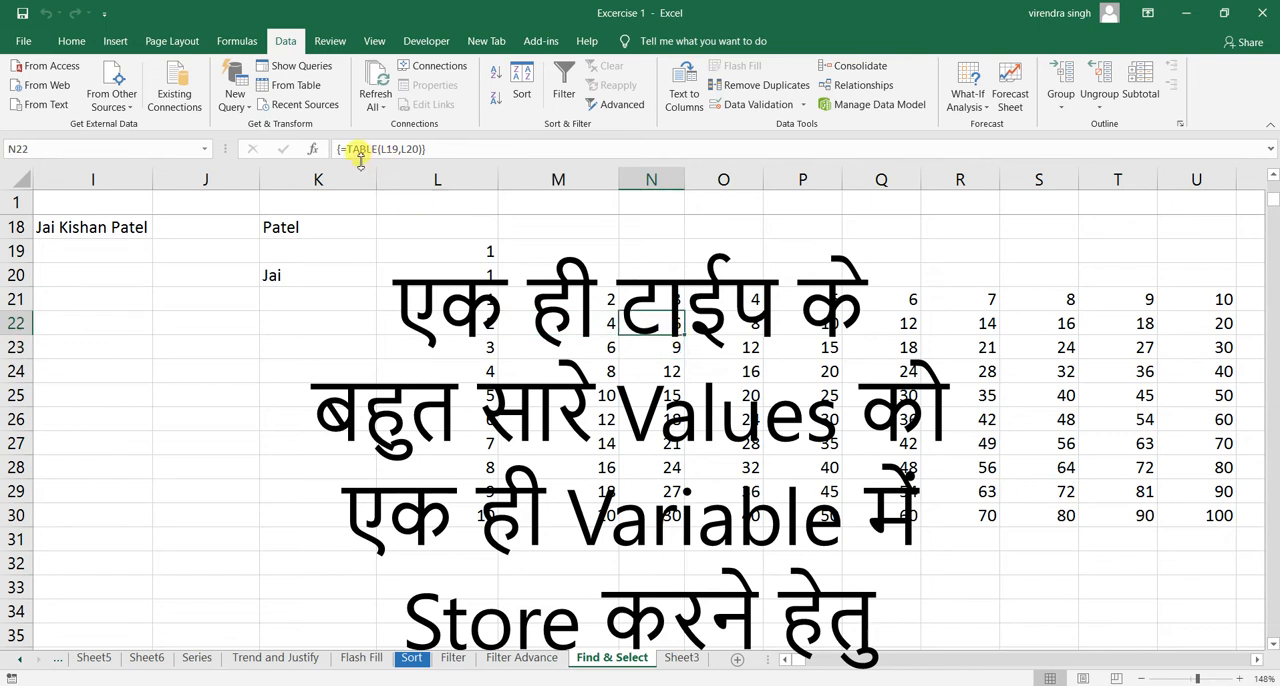
click(973, 104)
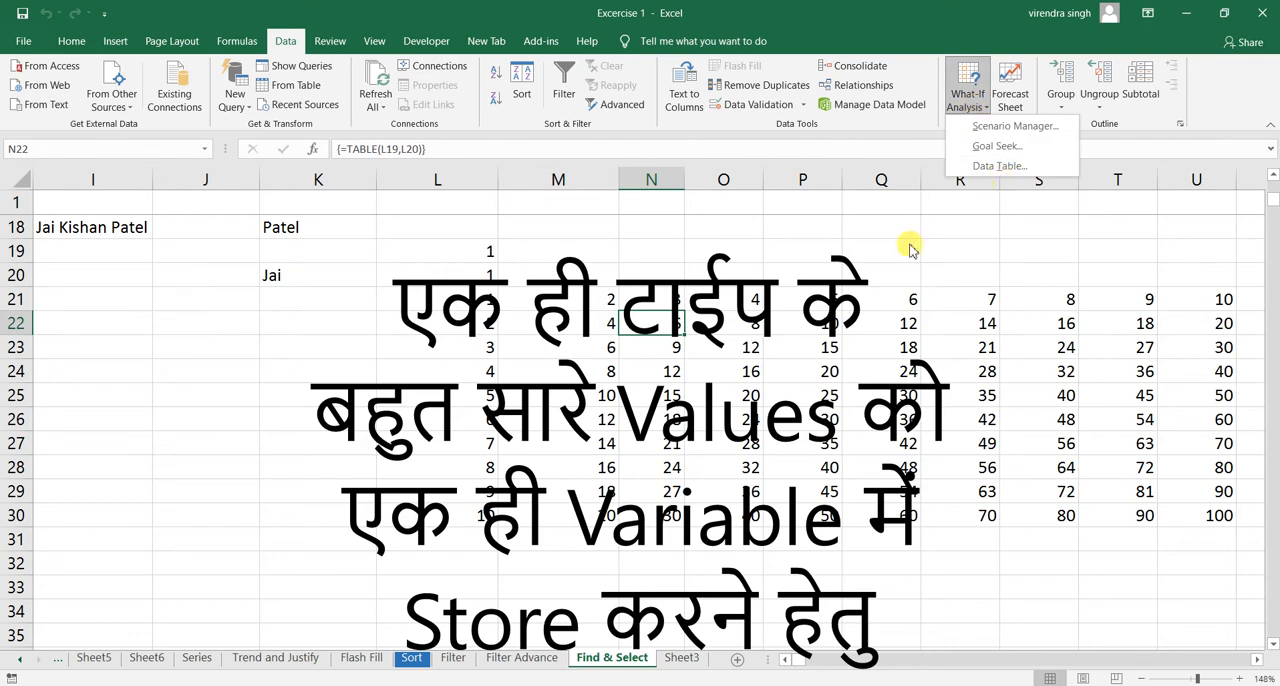
click(722, 376)
click(655, 371)
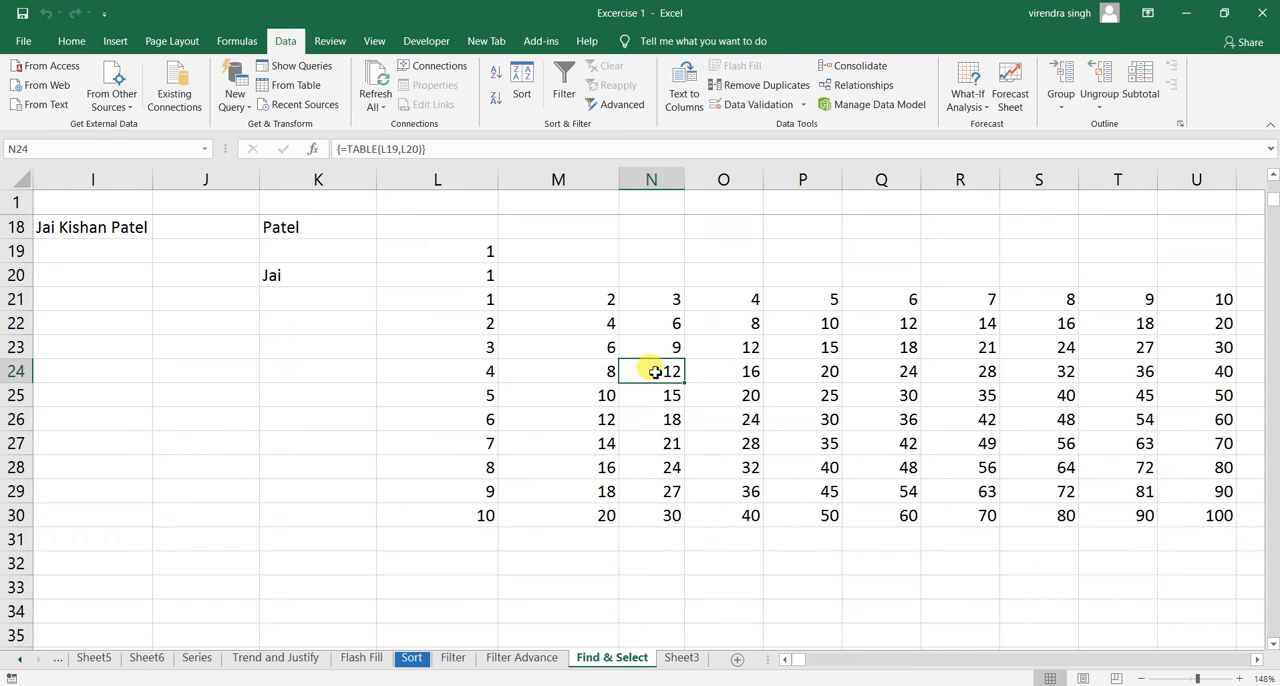
- Select the current array around data table cell M23 using Go To Special
click(606, 344)
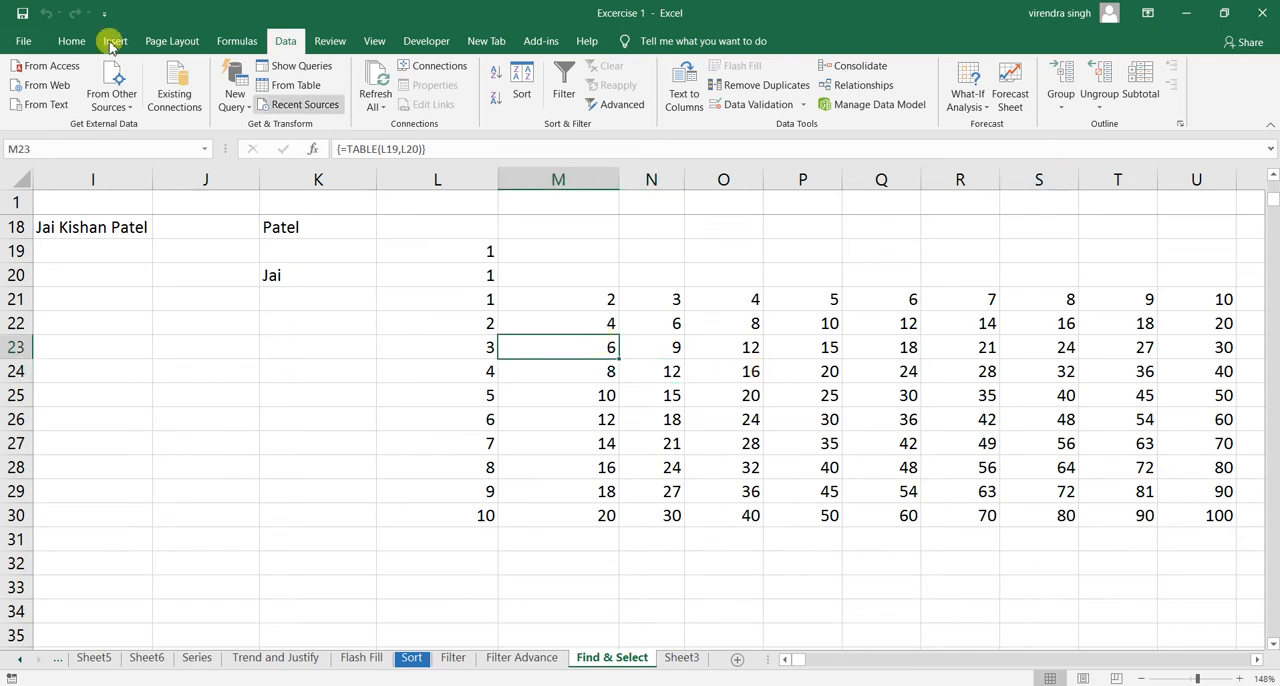
click(72, 41)
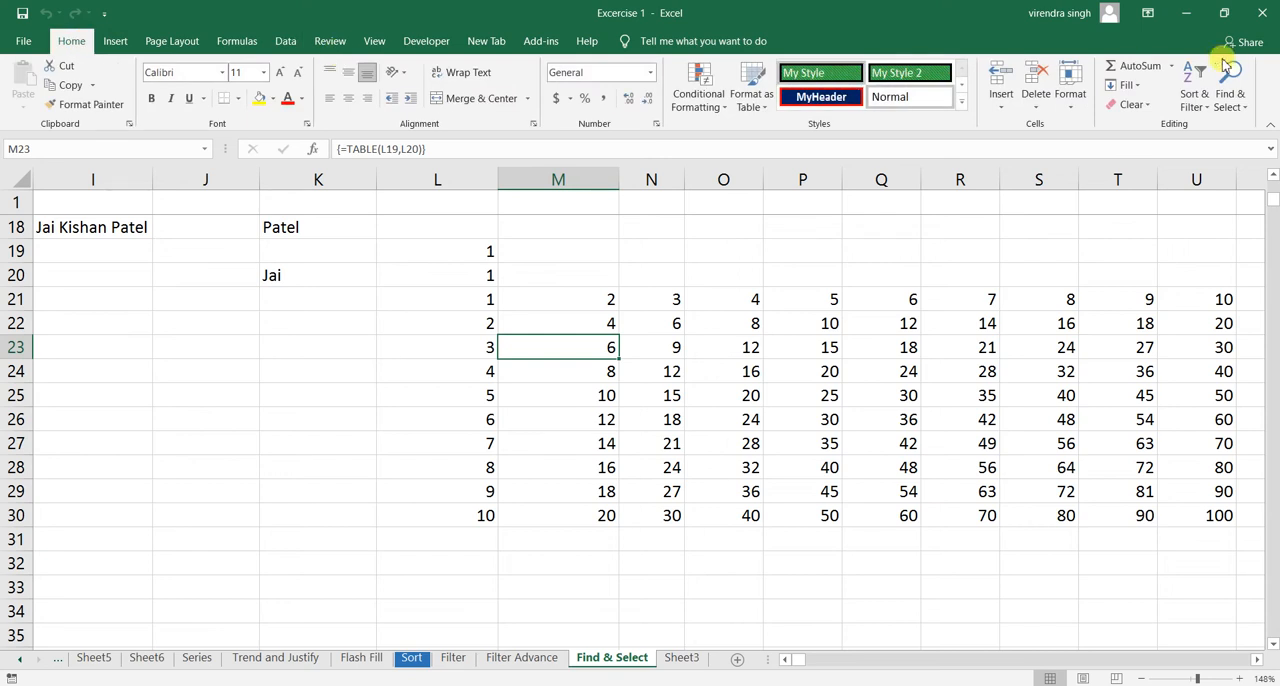
click(1230, 101)
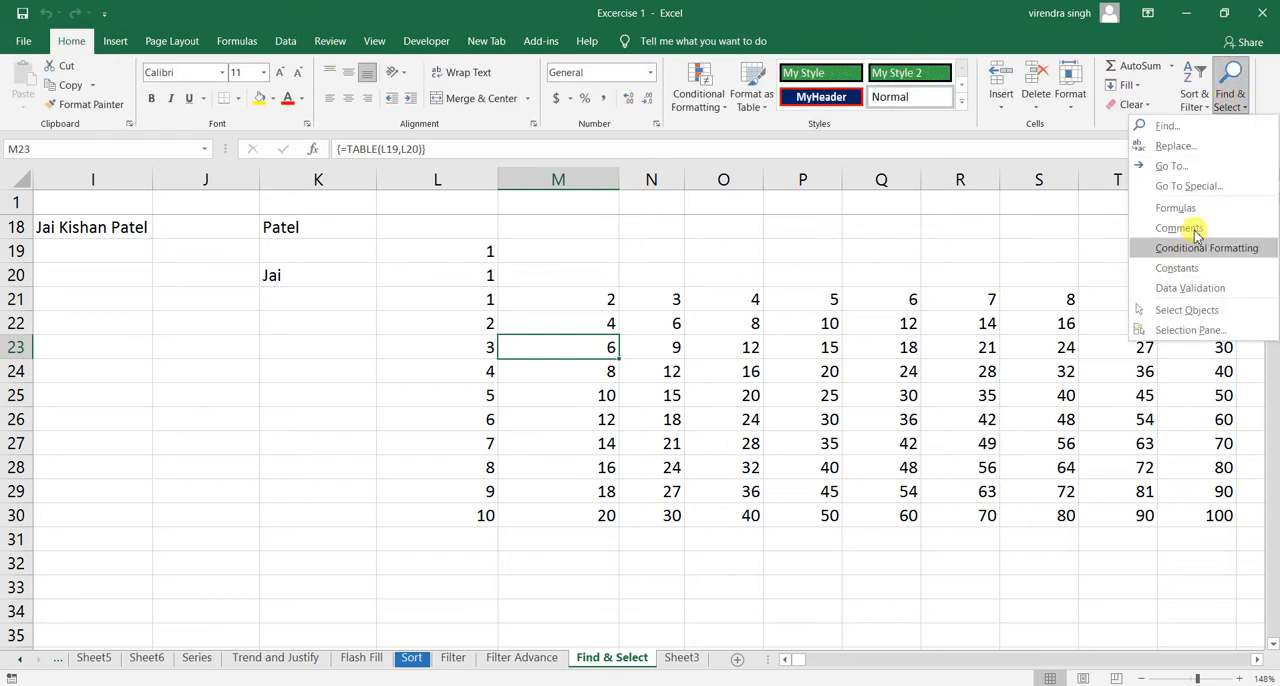
click(1200, 188)
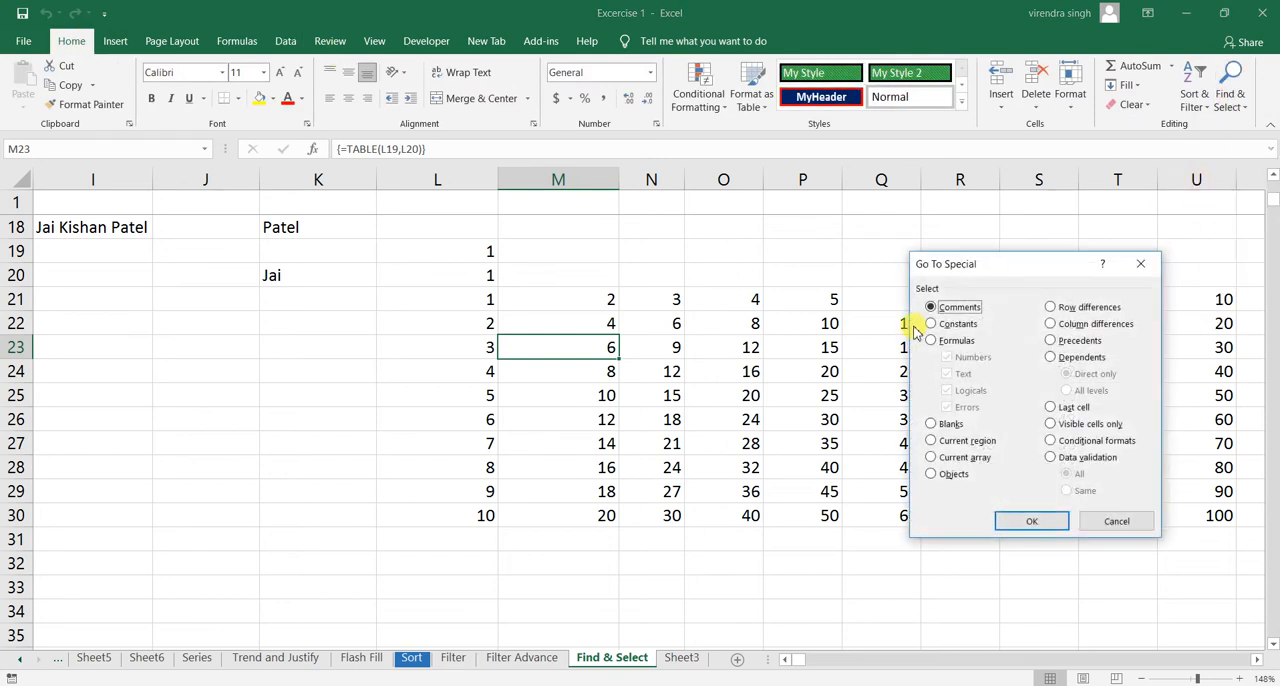
click(948, 458)
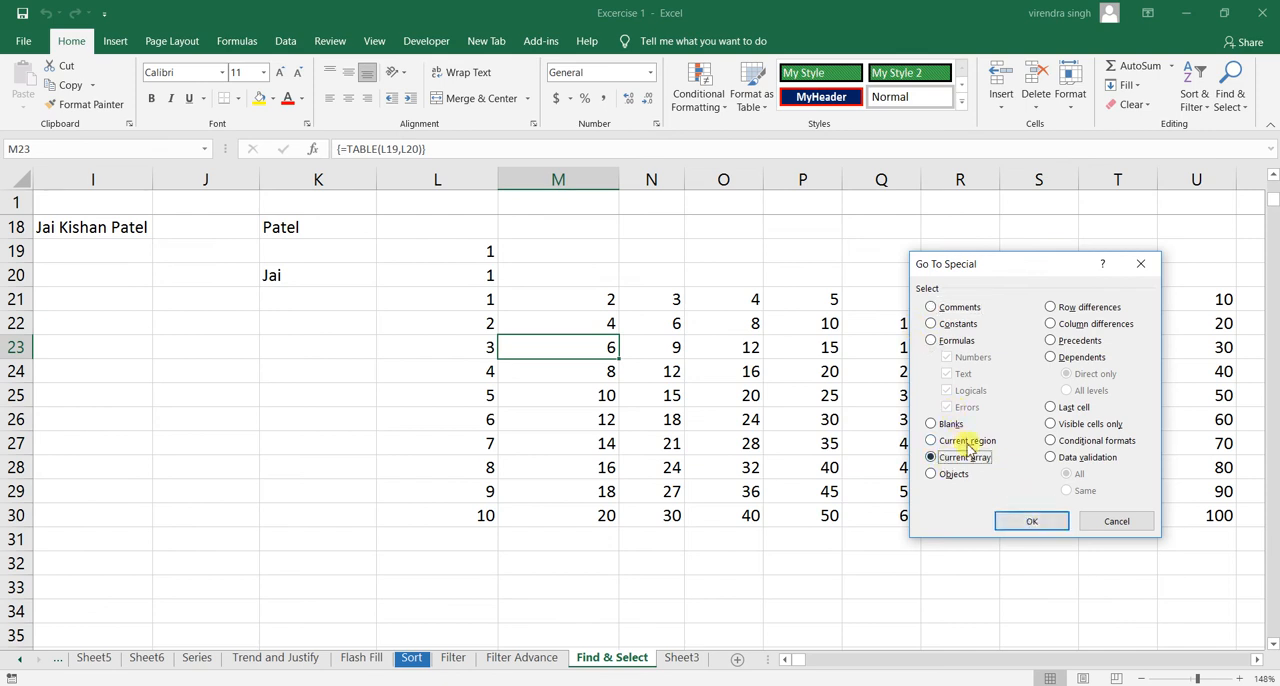
click(1022, 521)
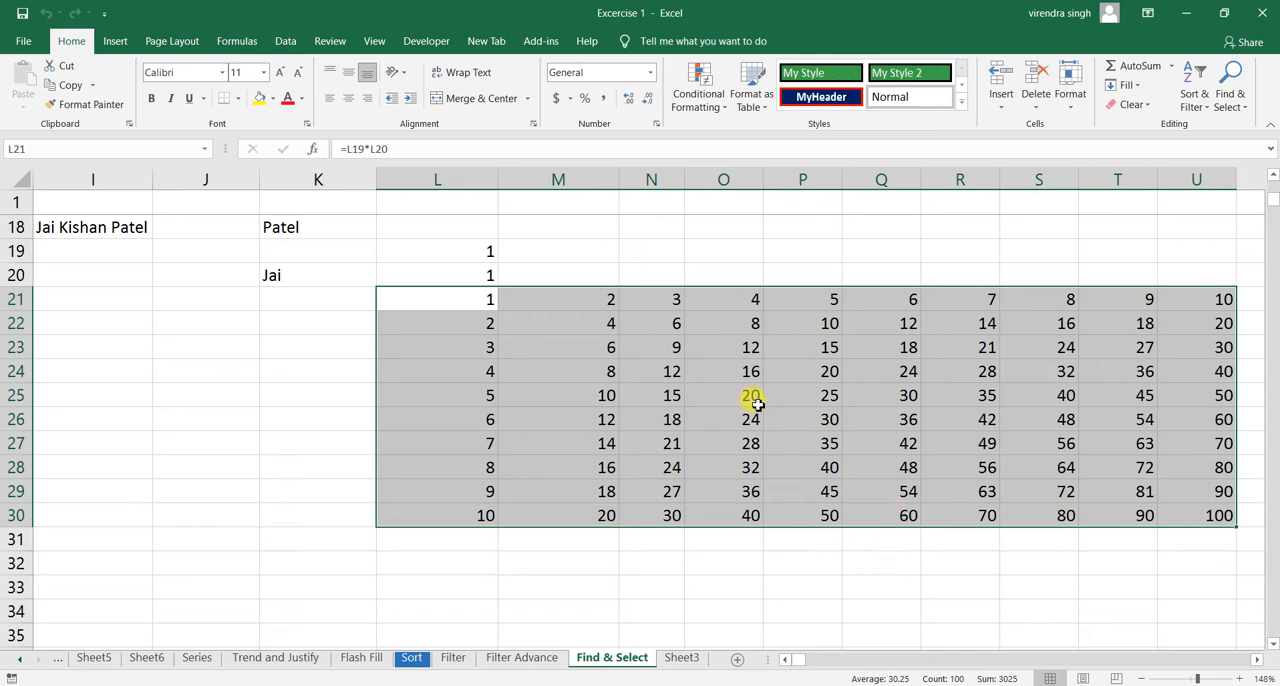
- Select all drawing objects on the Find & Select sheet using the Objects option of Go To Special
click(810, 660)
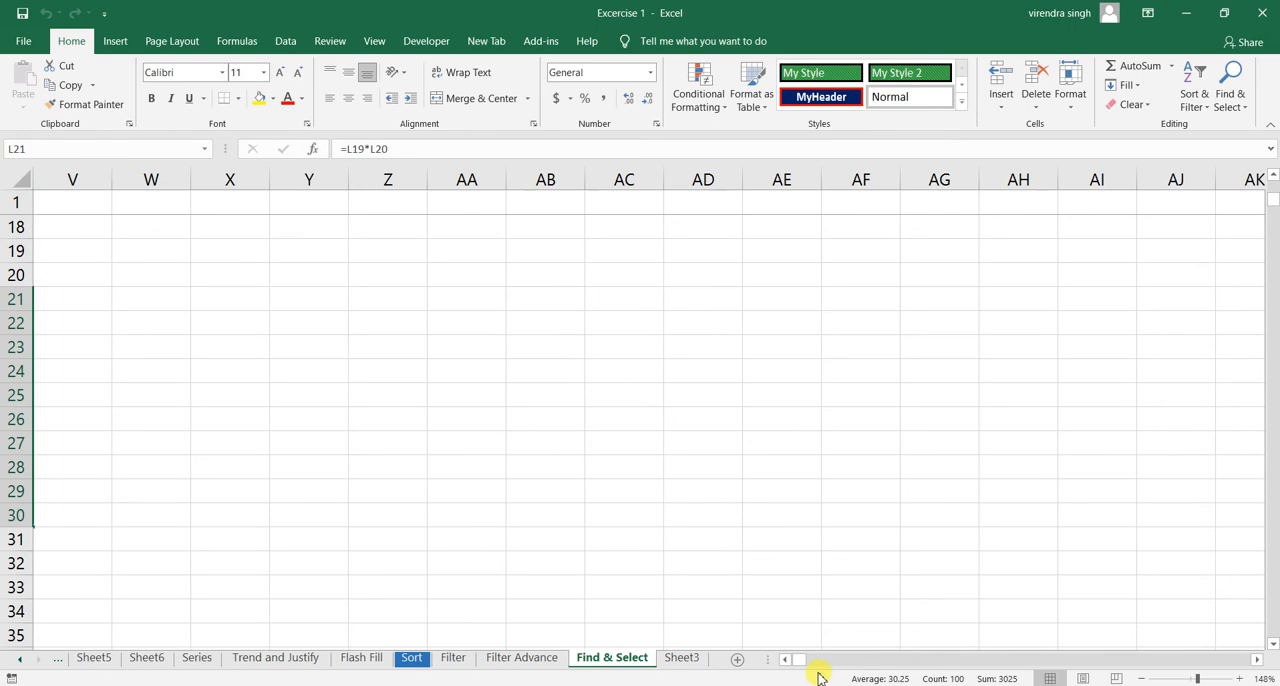
drag(806, 663, 786, 663)
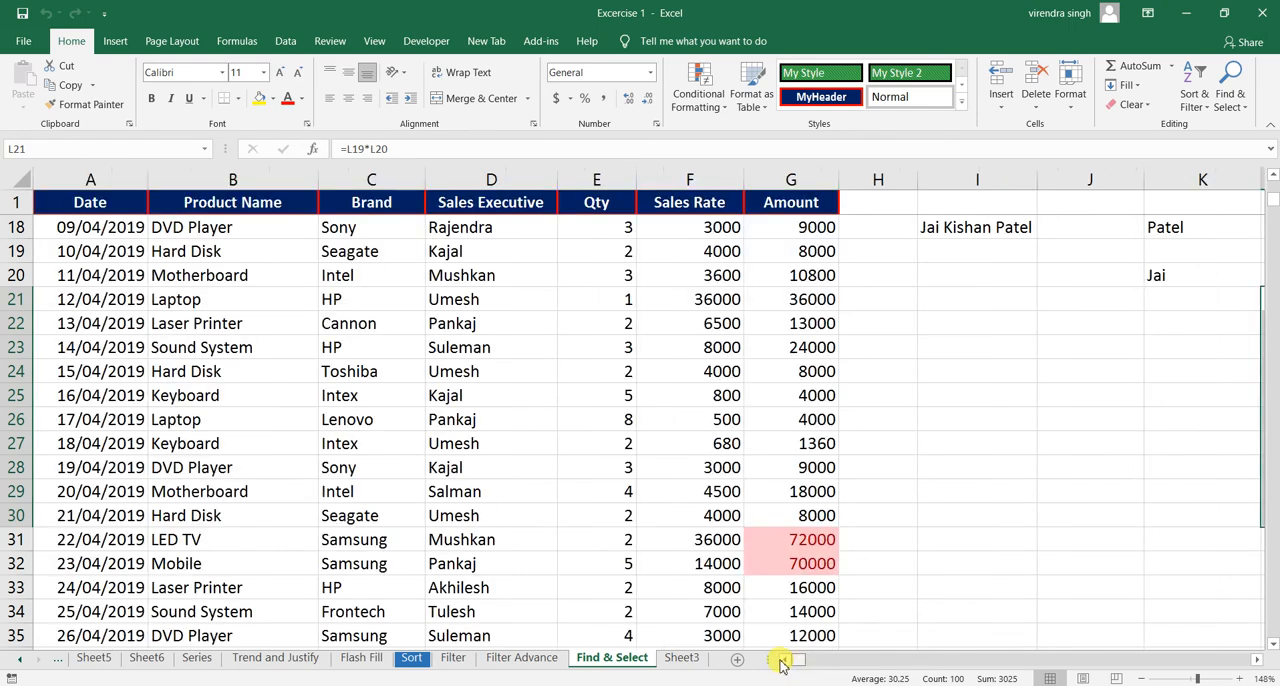
click(880, 320)
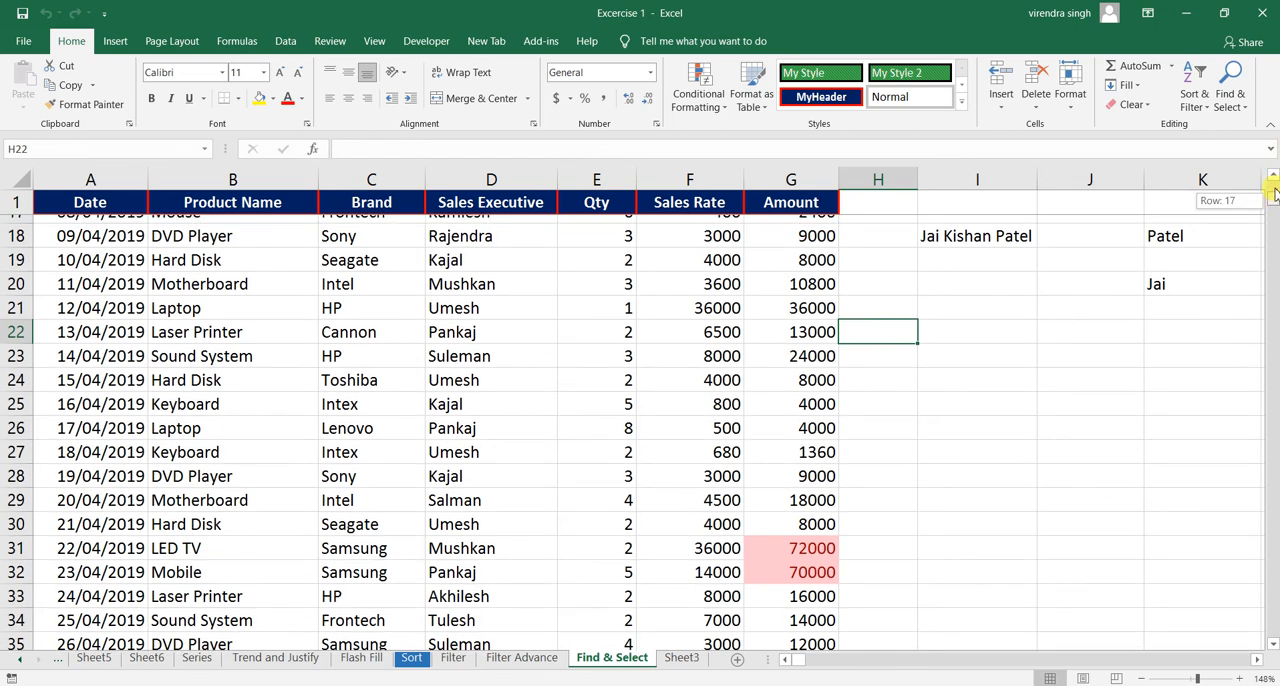
scroll(1275, 205, up, 5)
click(1228, 104)
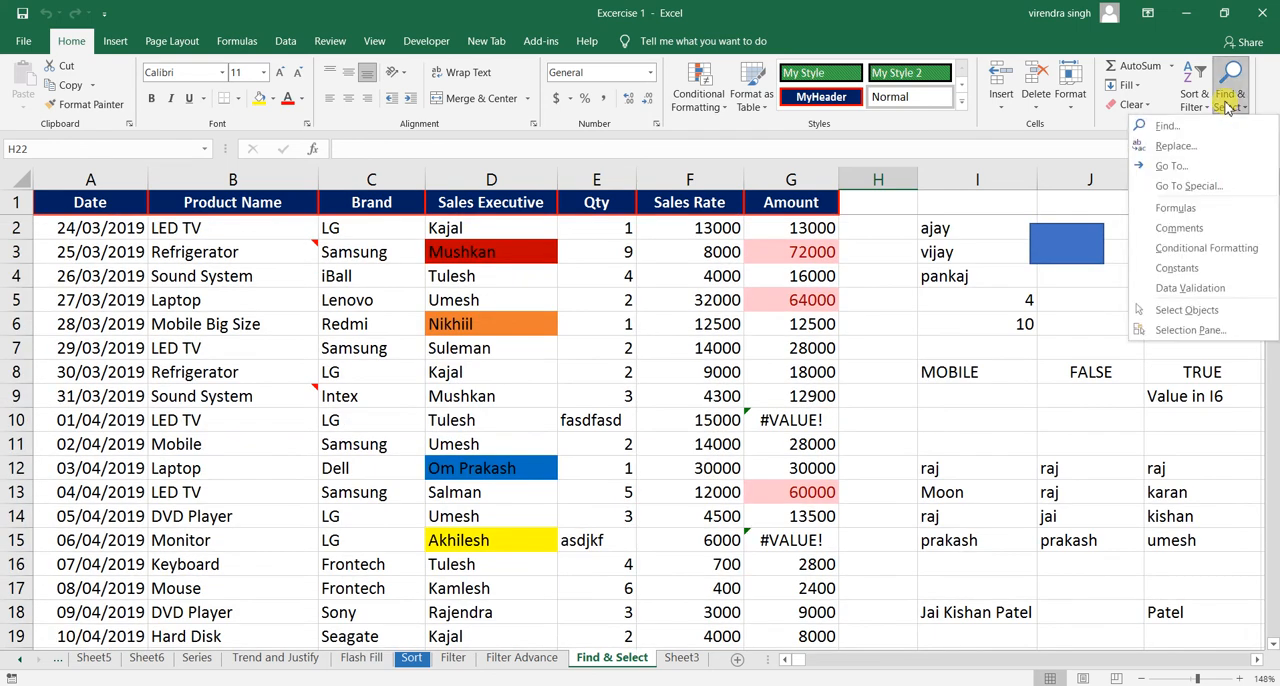
click(1180, 186)
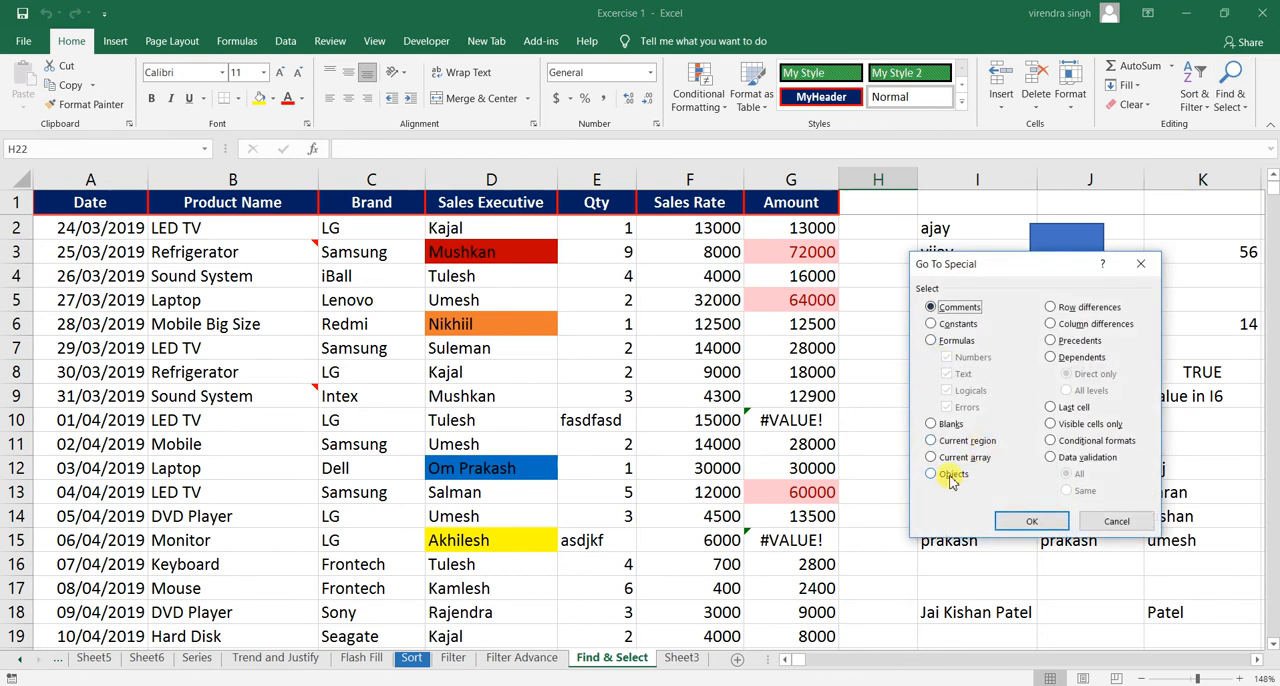
drag(1045, 270, 697, 254)
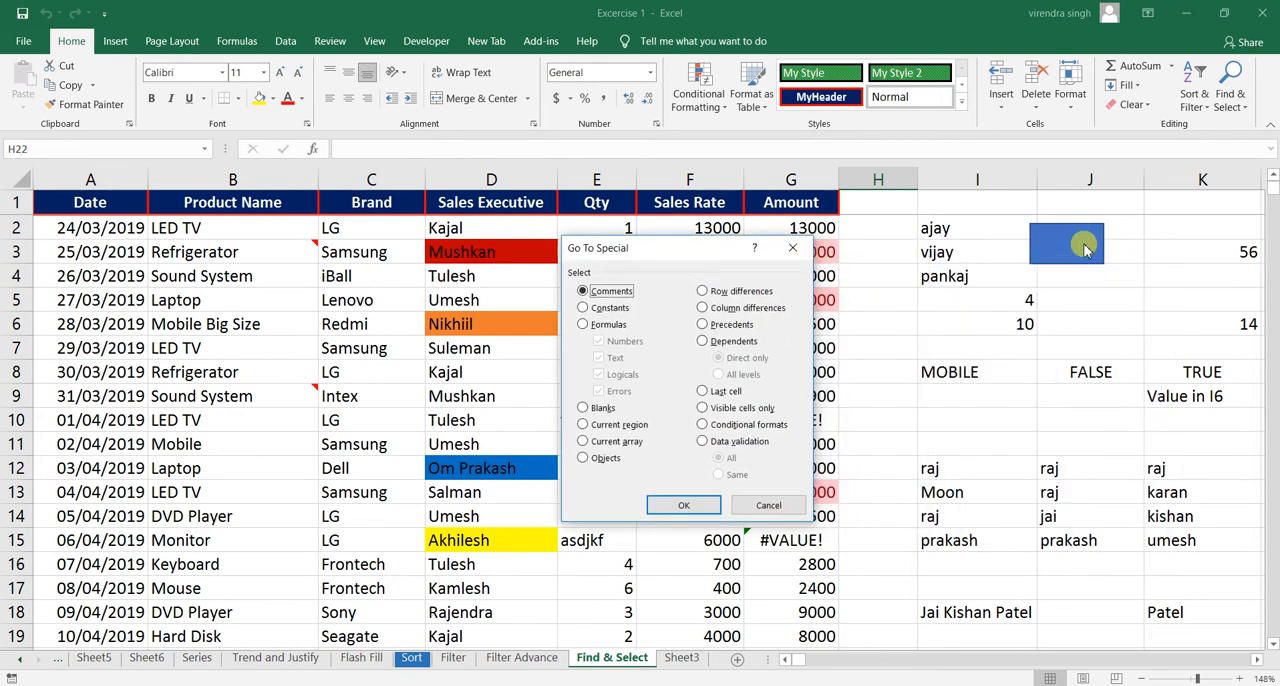
click(604, 463)
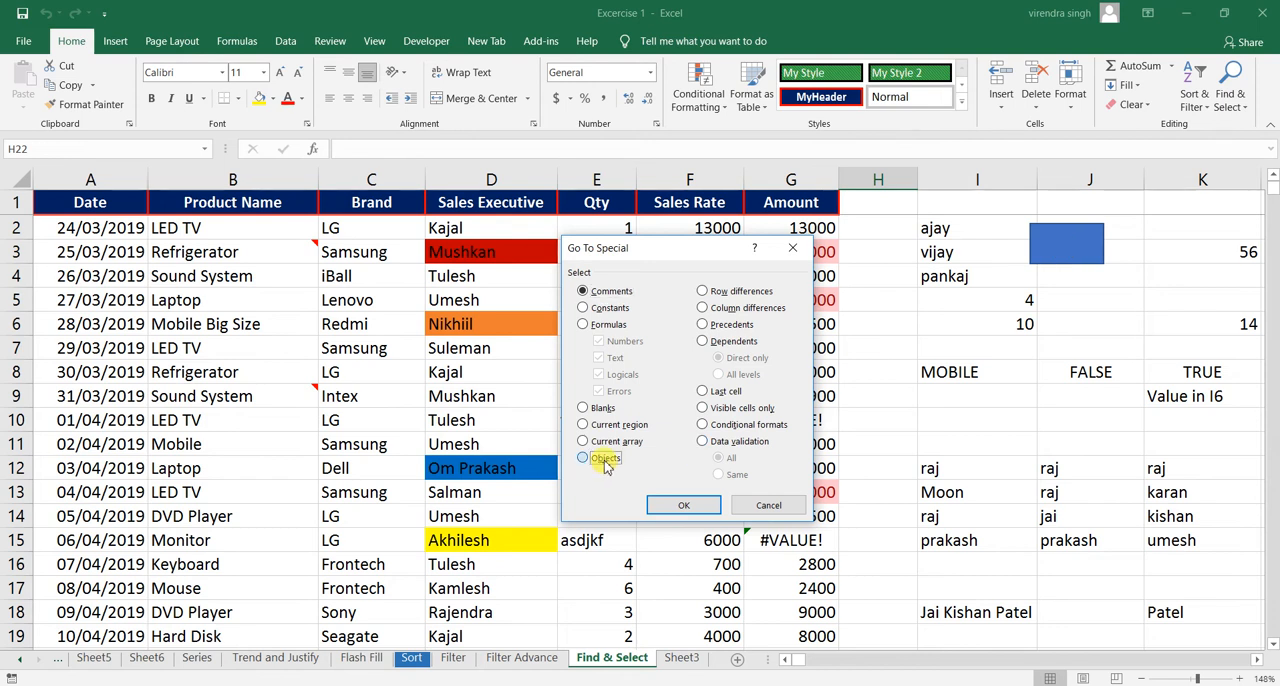
click(684, 505)
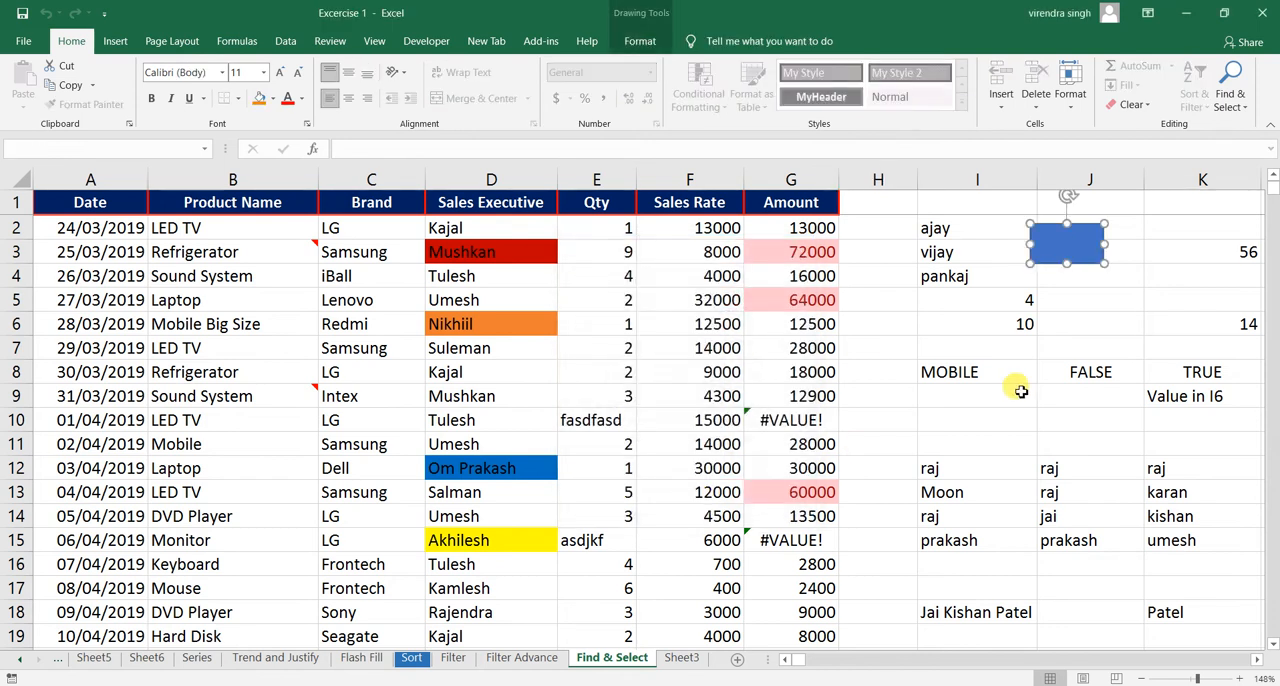
click(1256, 661)
click(1255, 662)
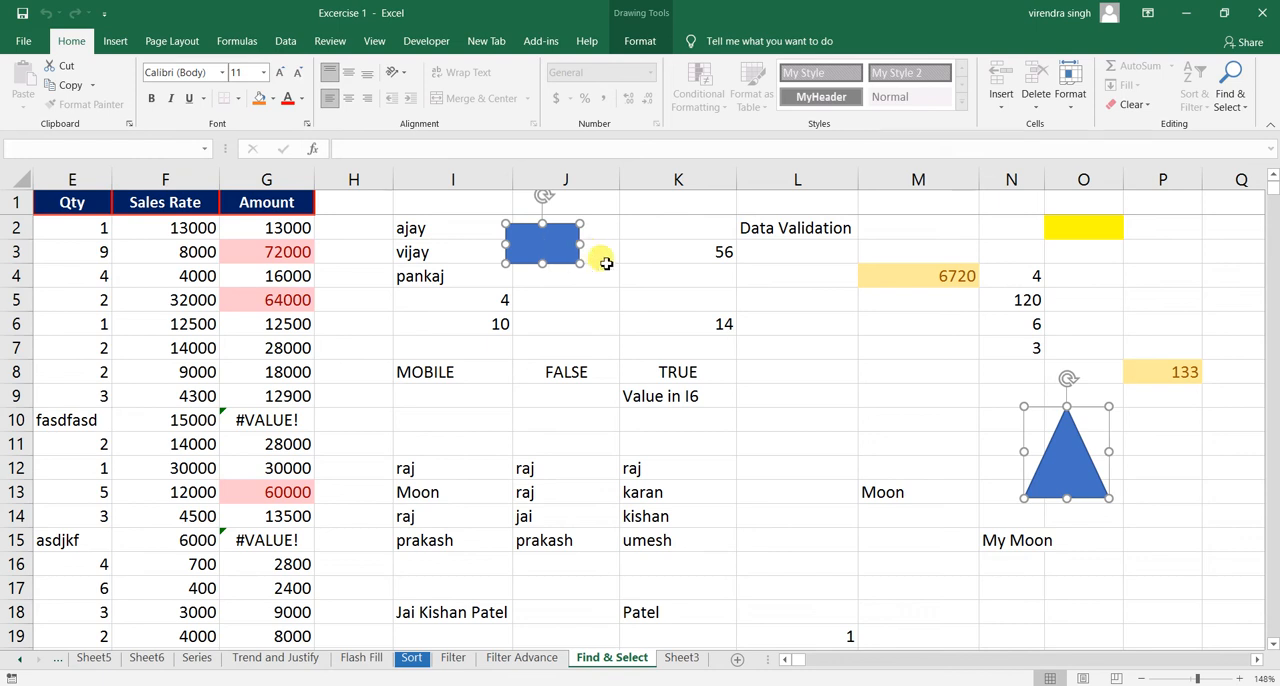
click(600, 255)
click(1231, 93)
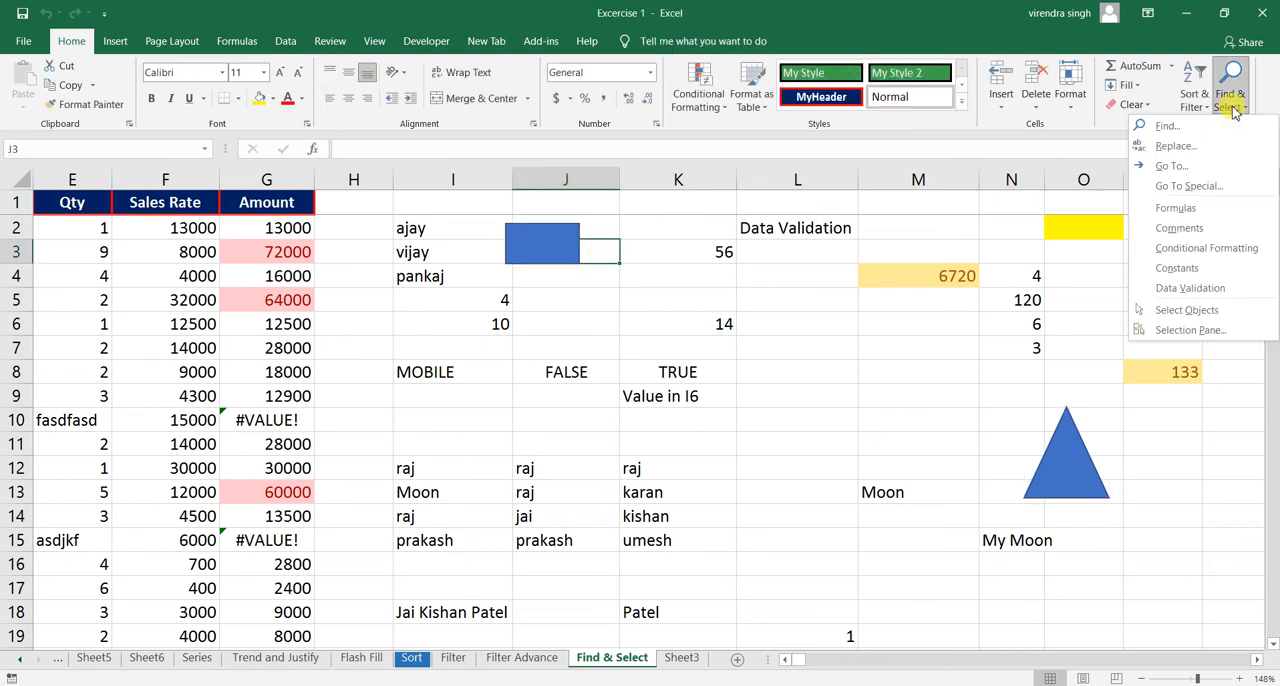
click(1189, 187)
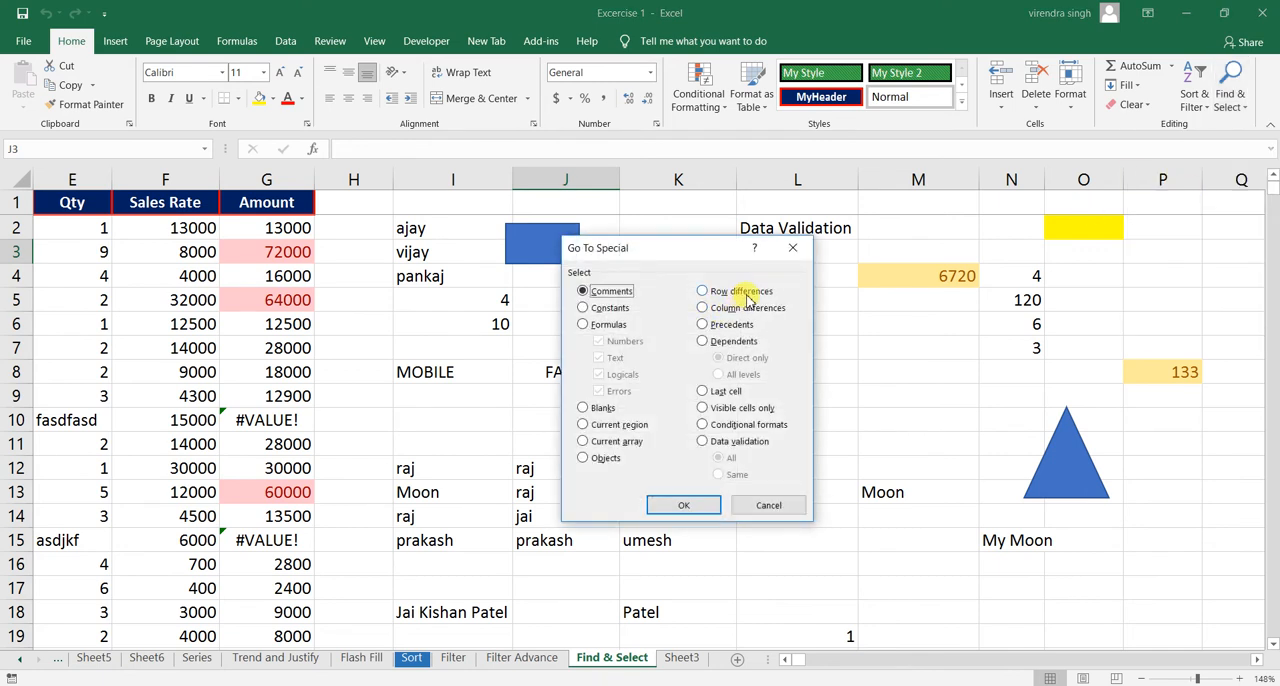
click(760, 507)
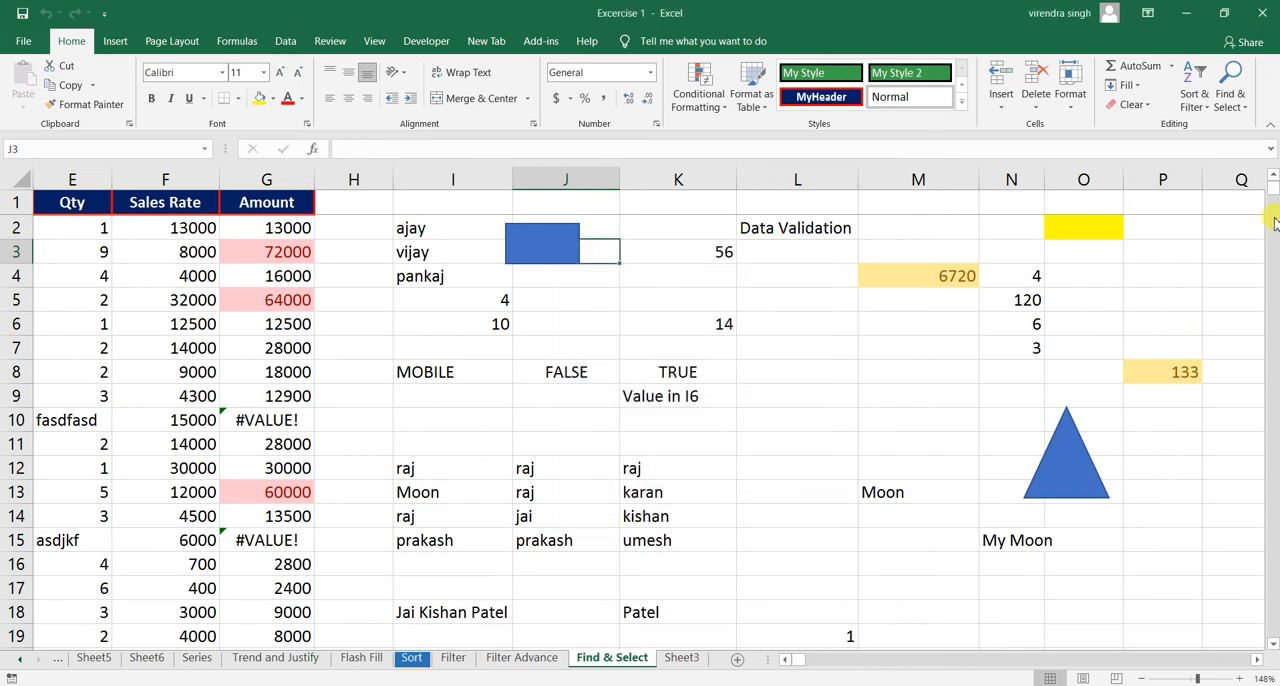
- Select the row differences within the range I12:K15 using Go To Special
drag(1274, 200, 1274, 192)
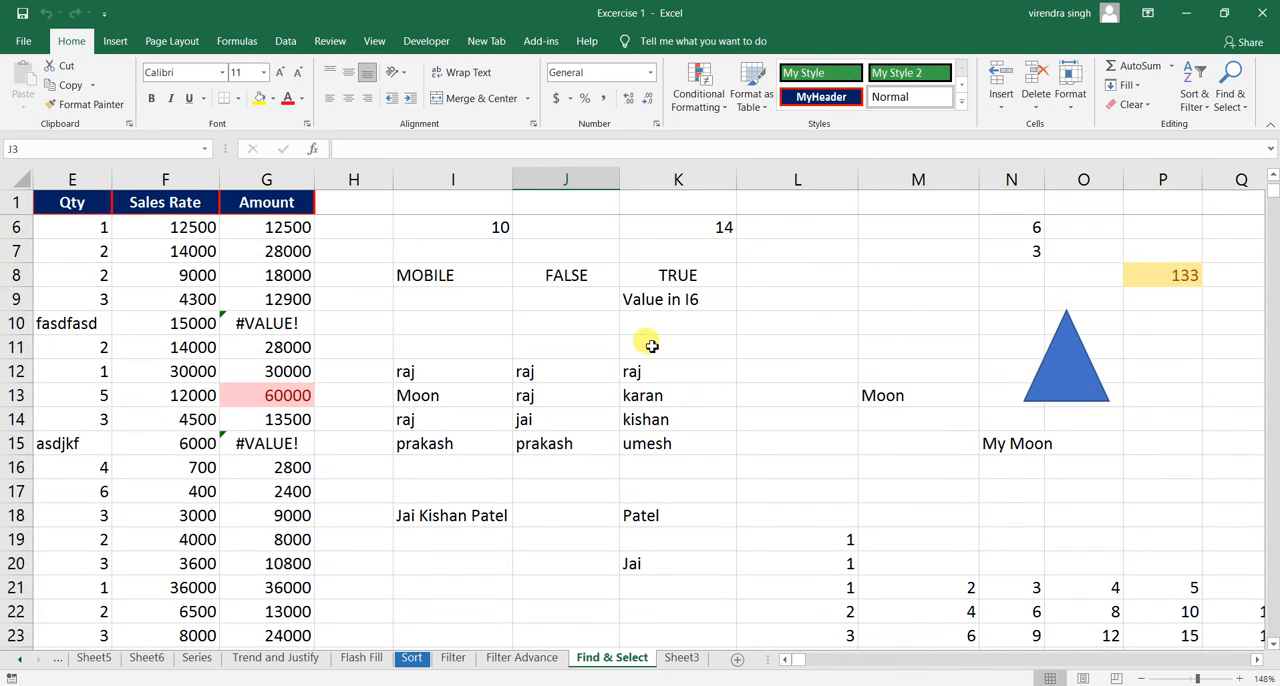
drag(412, 371, 650, 443)
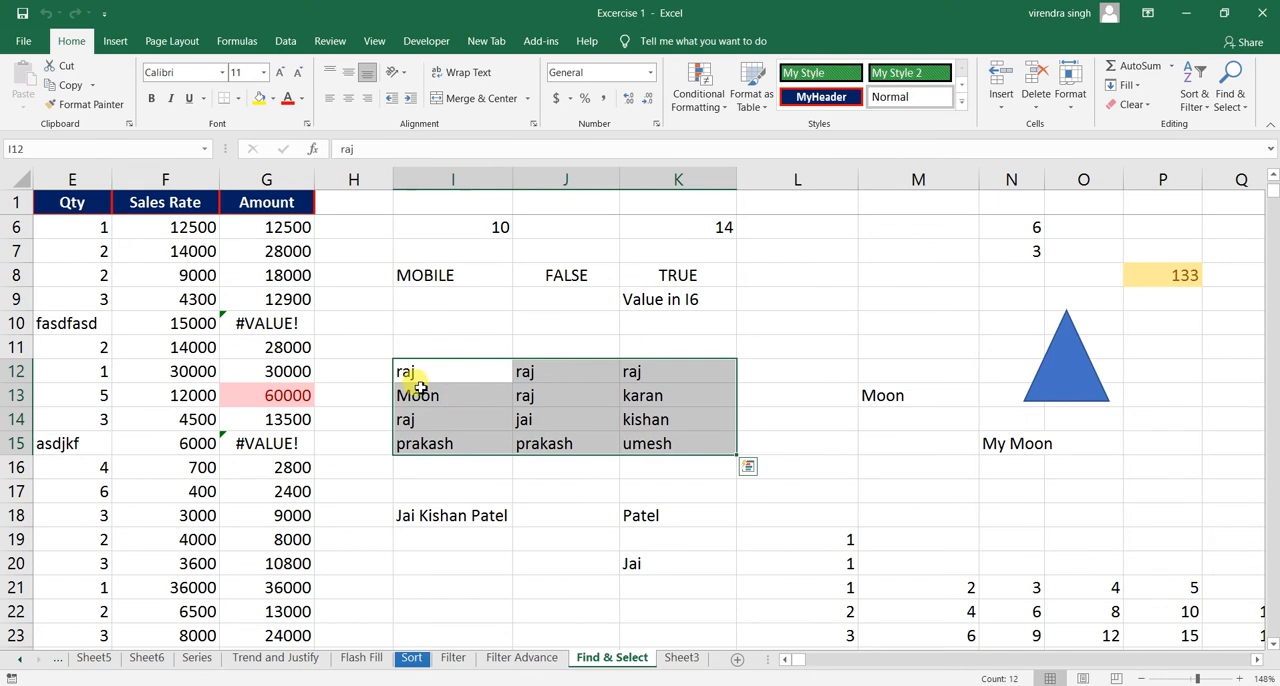
click(1230, 88)
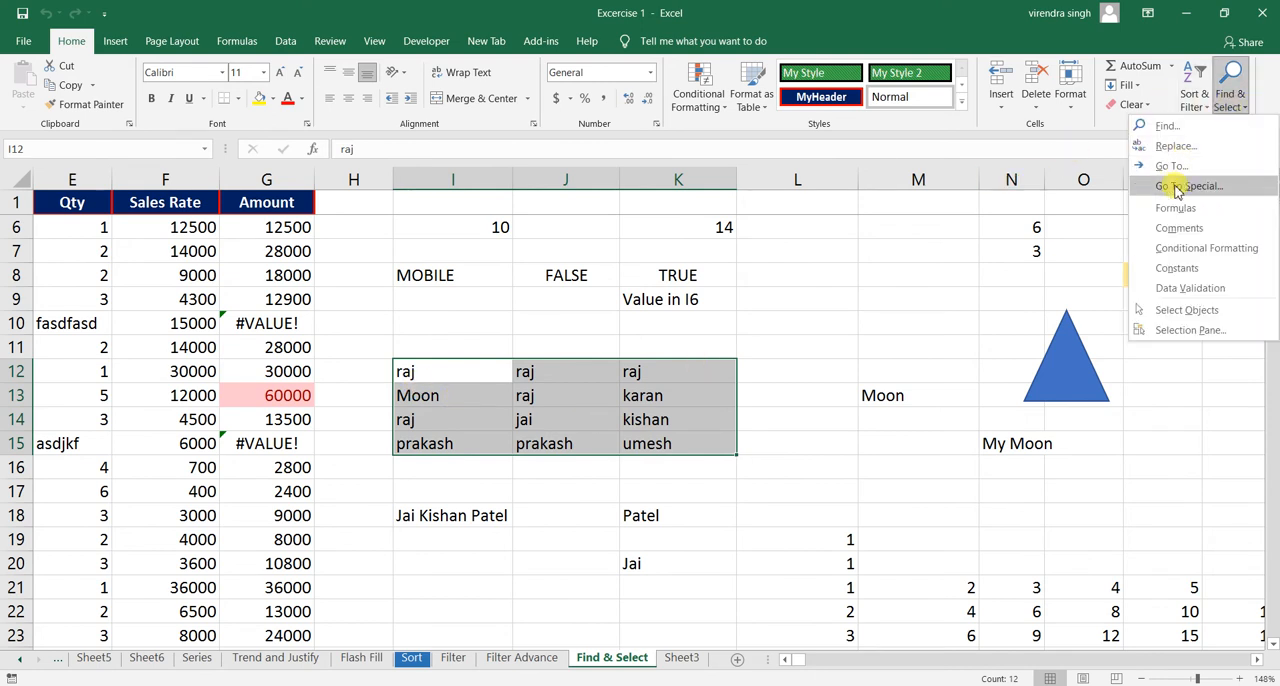
click(1177, 190)
drag(694, 251, 876, 211)
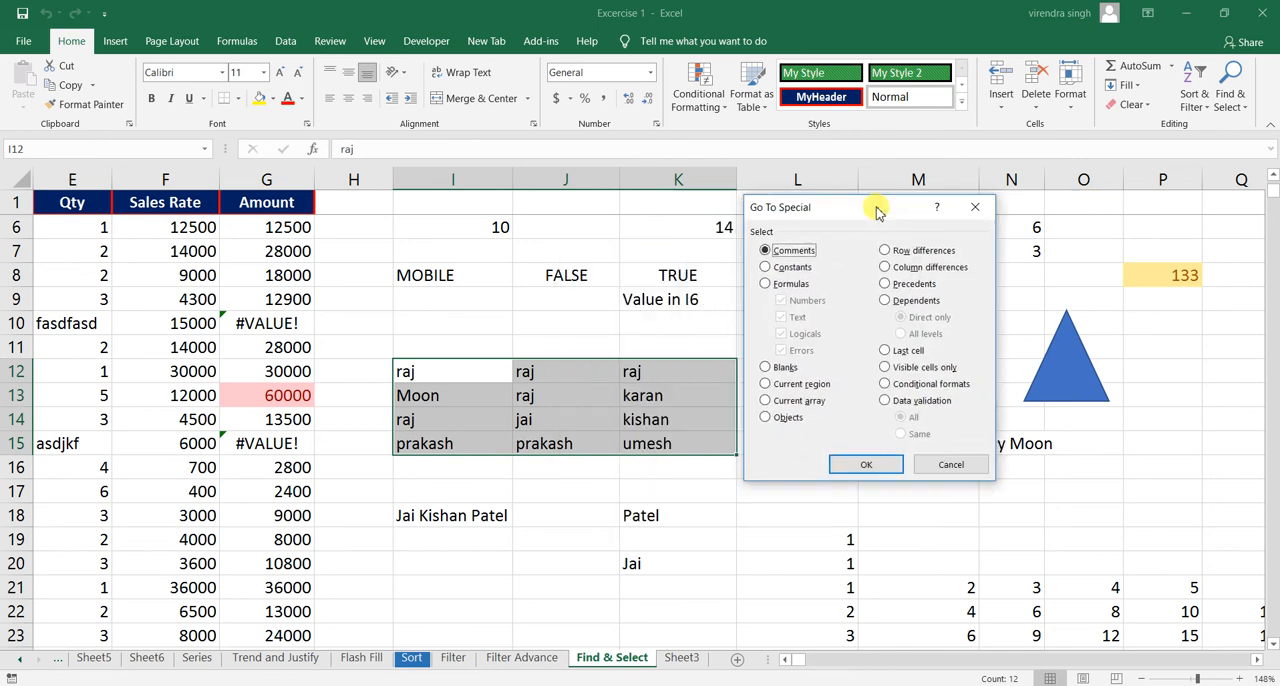
click(898, 251)
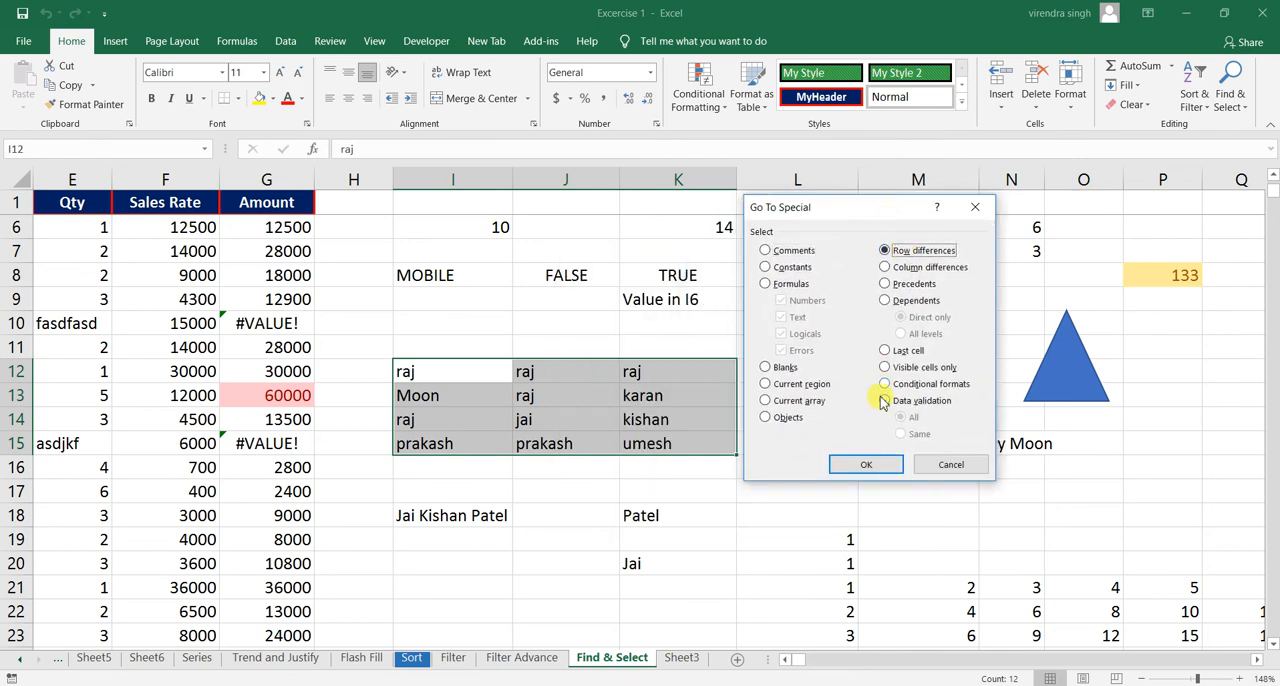
click(865, 466)
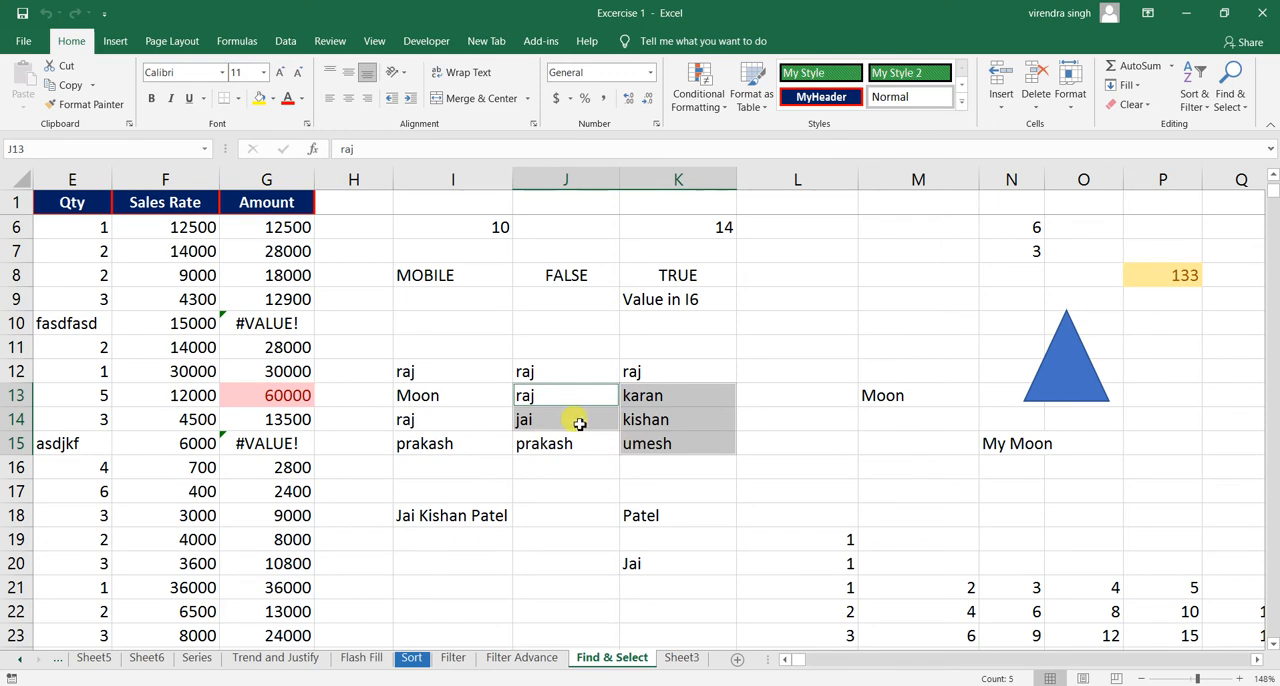
- Reselect the range I12:K15 and select its column differences using Go To Special
click(499, 416)
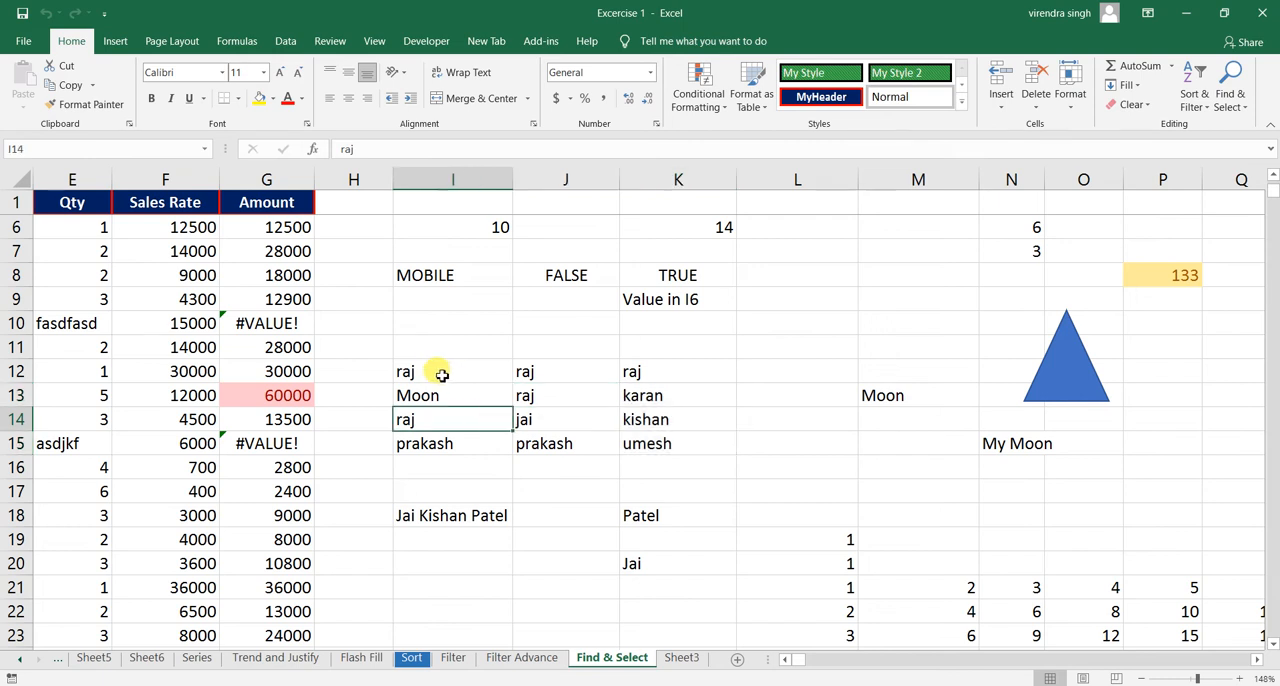
drag(437, 371, 651, 441)
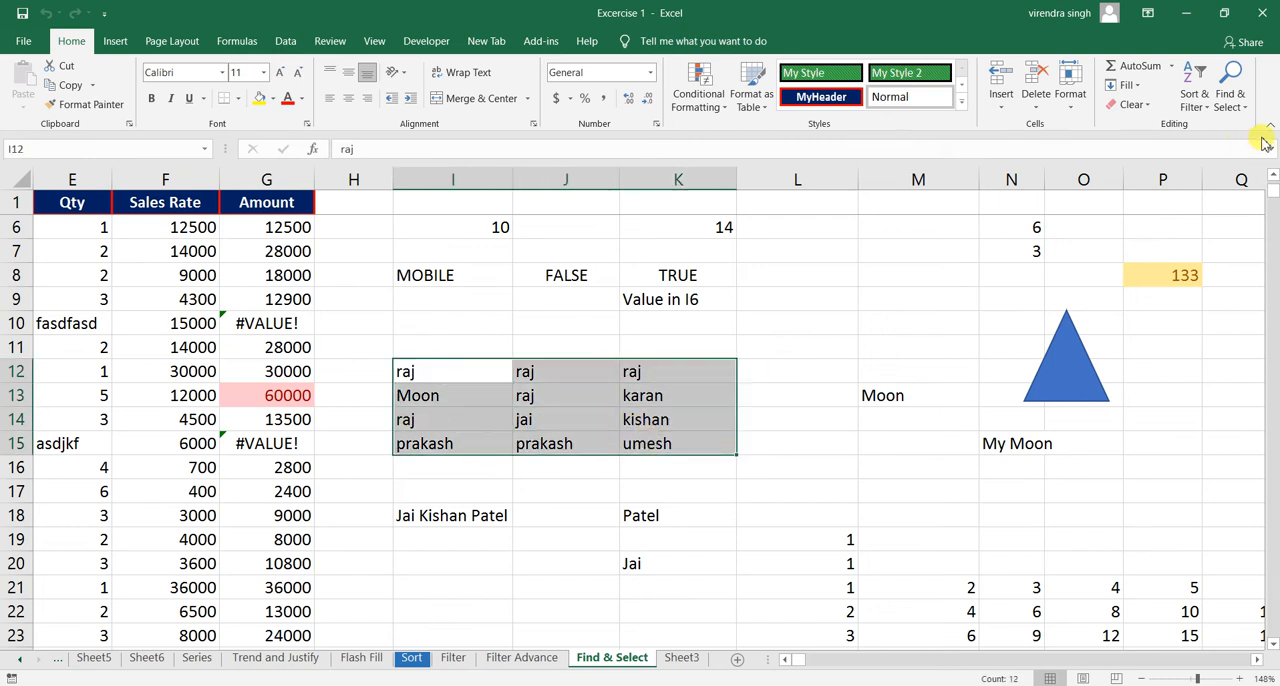
click(1233, 100)
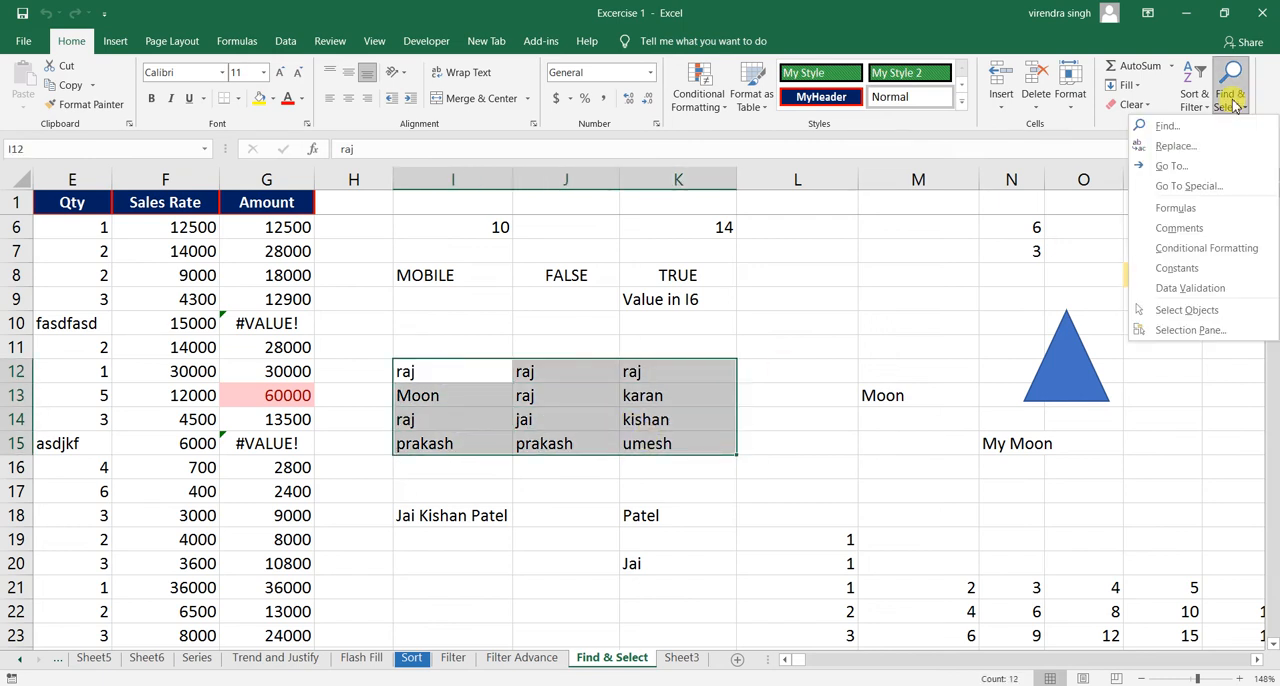
click(1172, 186)
click(929, 268)
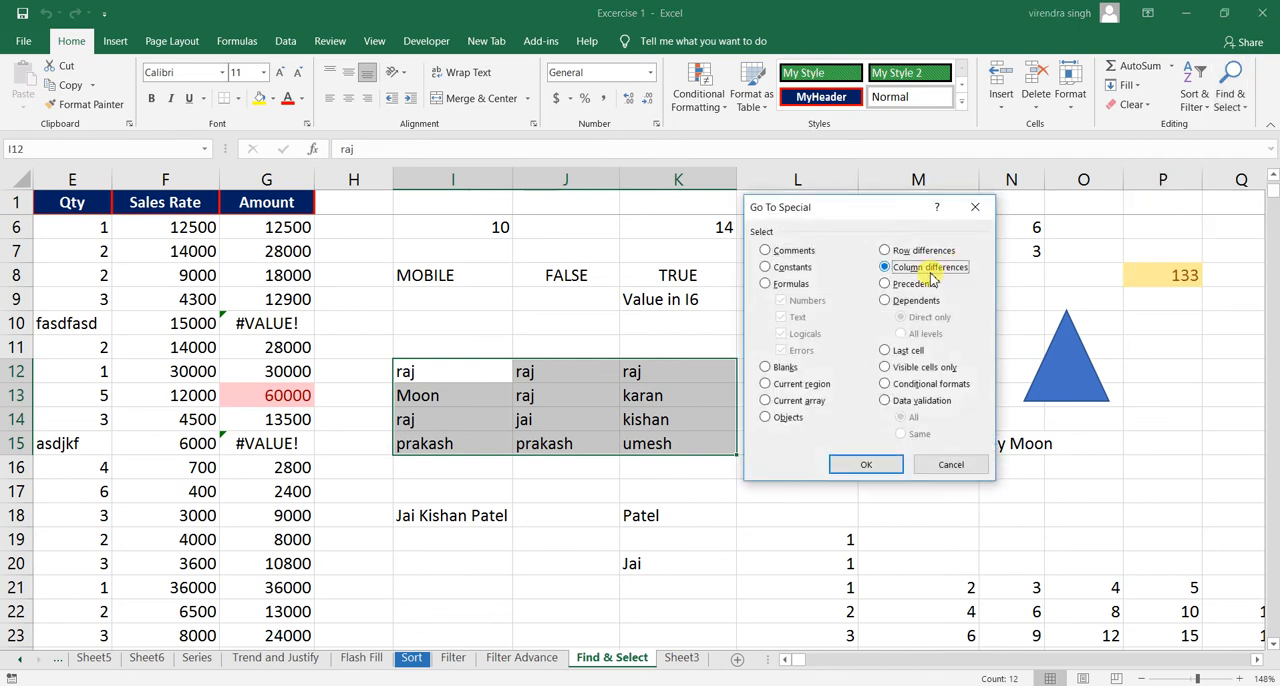
drag(840, 209, 945, 203)
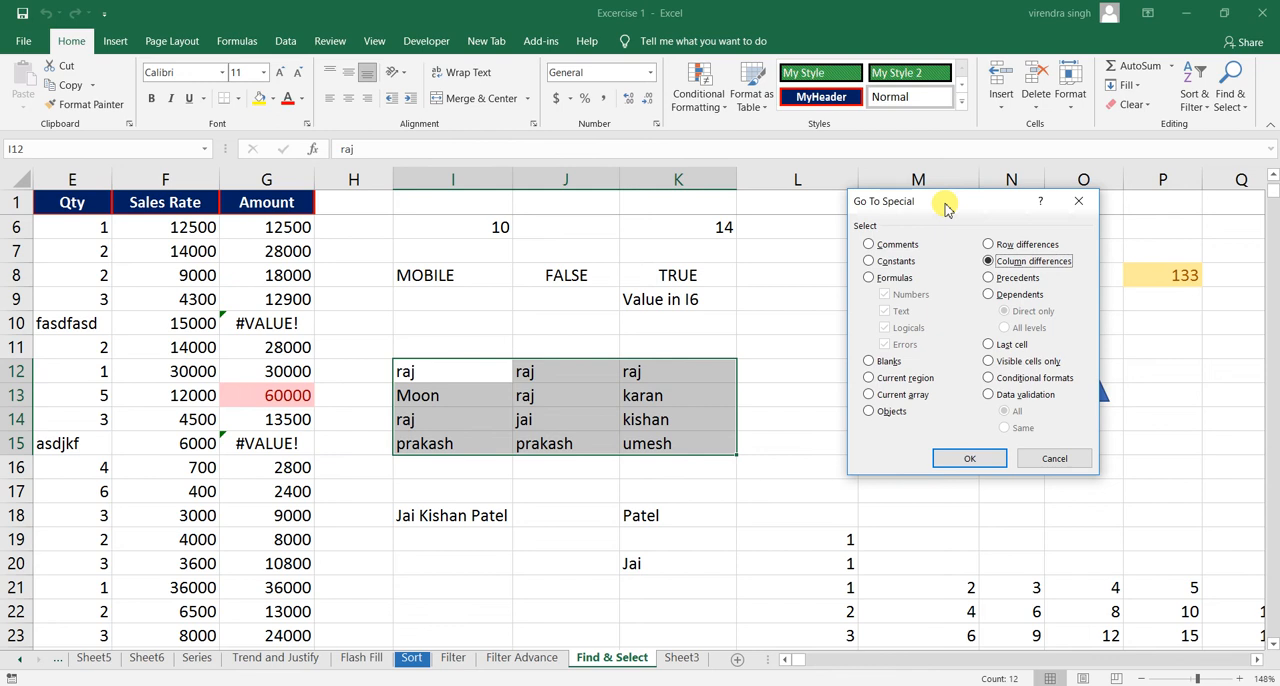
click(972, 460)
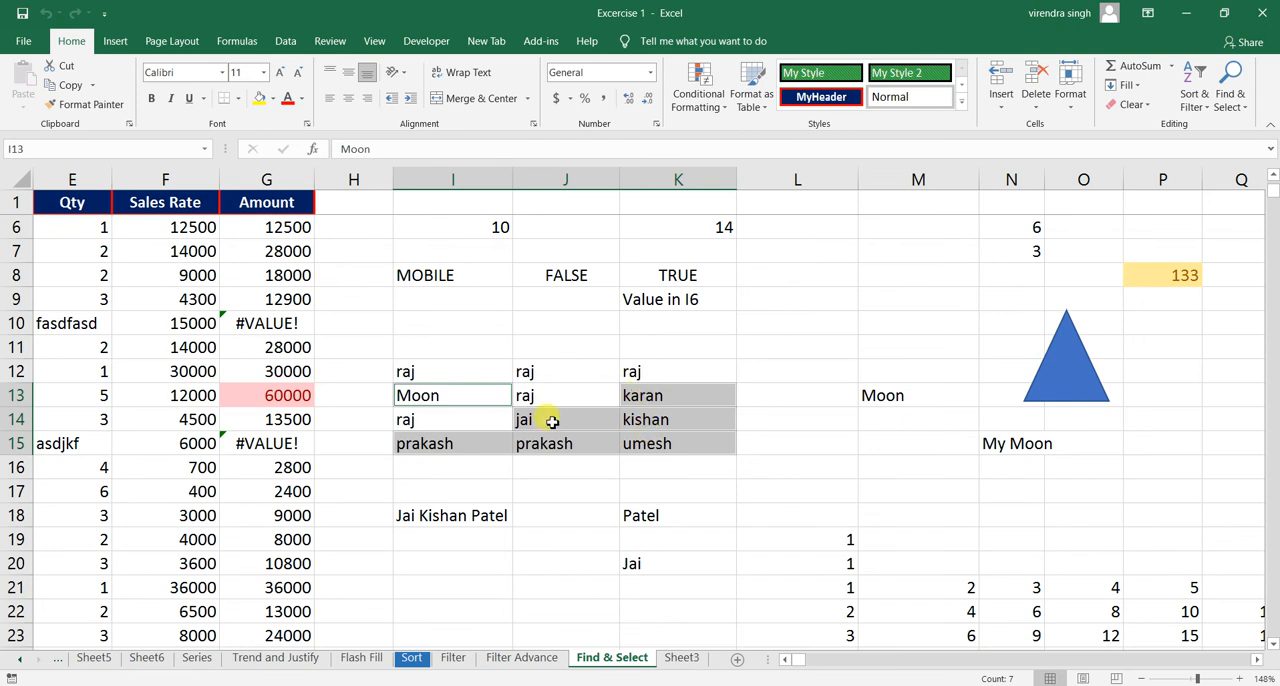
click(1230, 106)
click(566, 414)
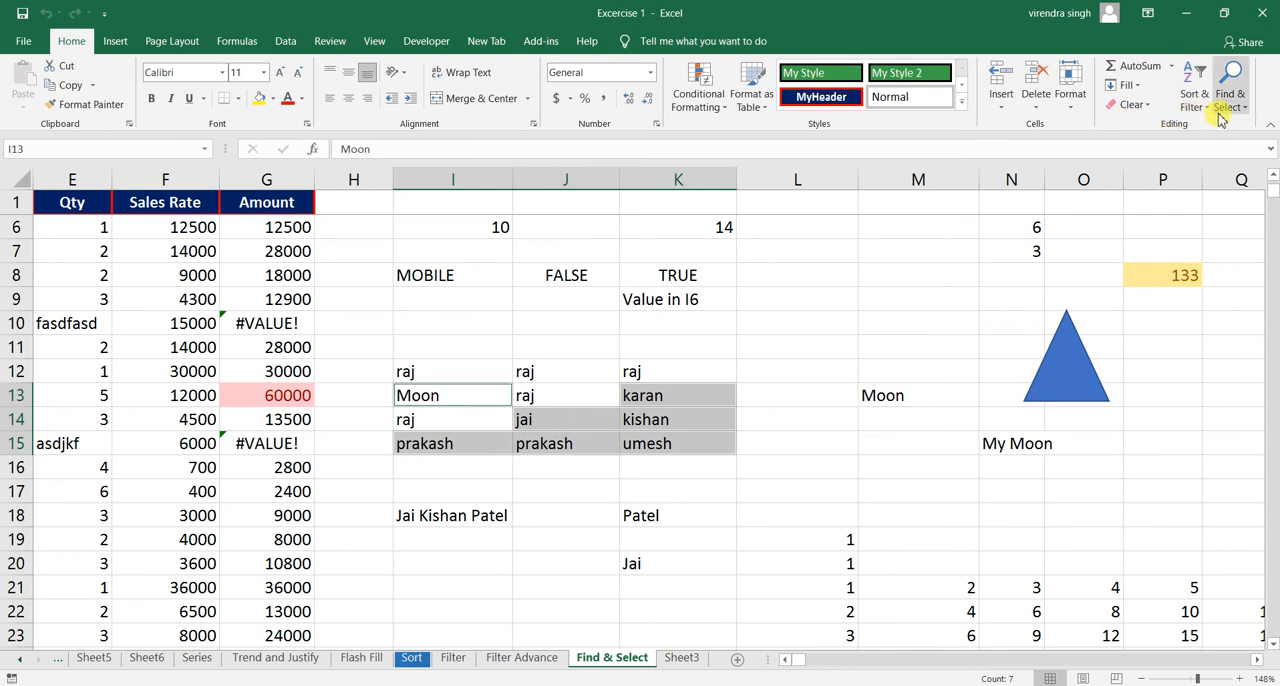
click(588, 412)
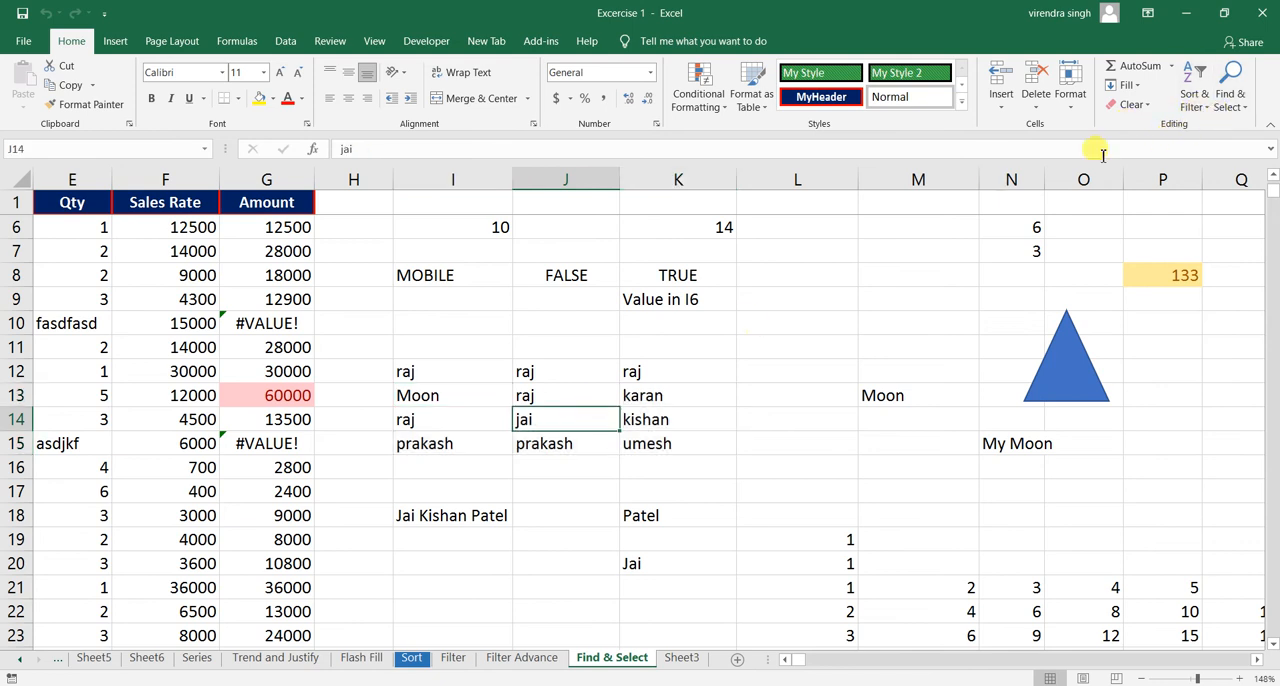
click(1229, 88)
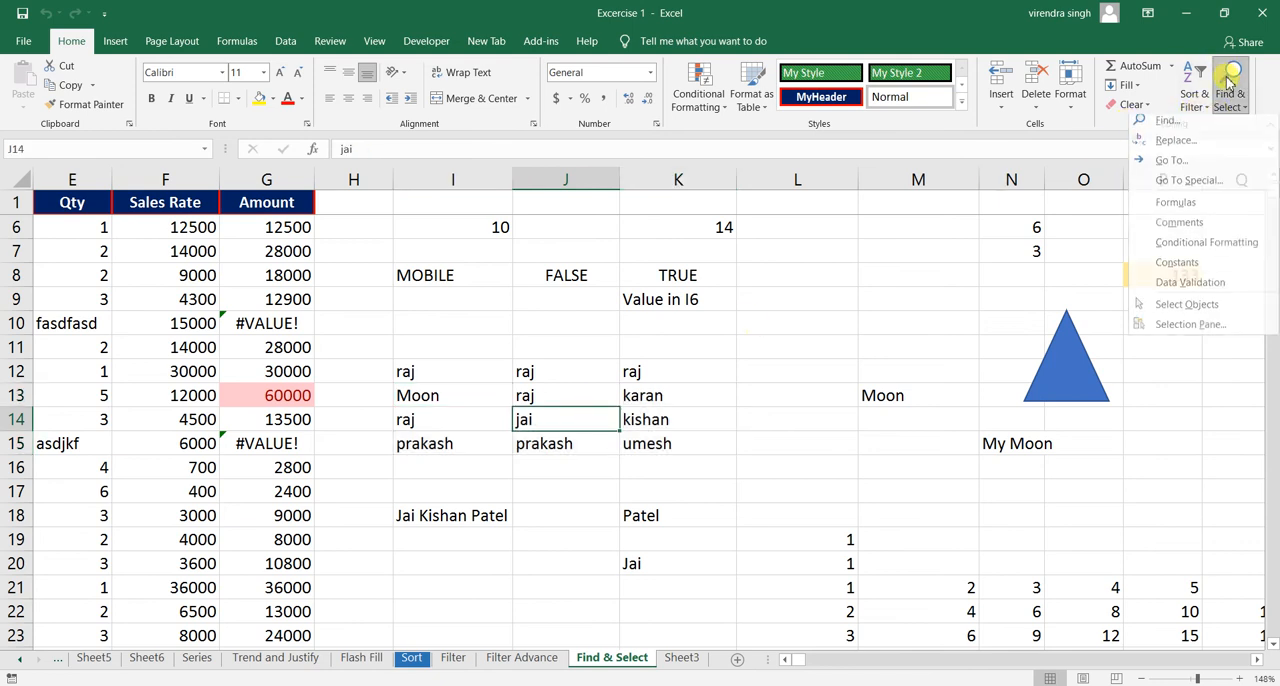
click(1186, 186)
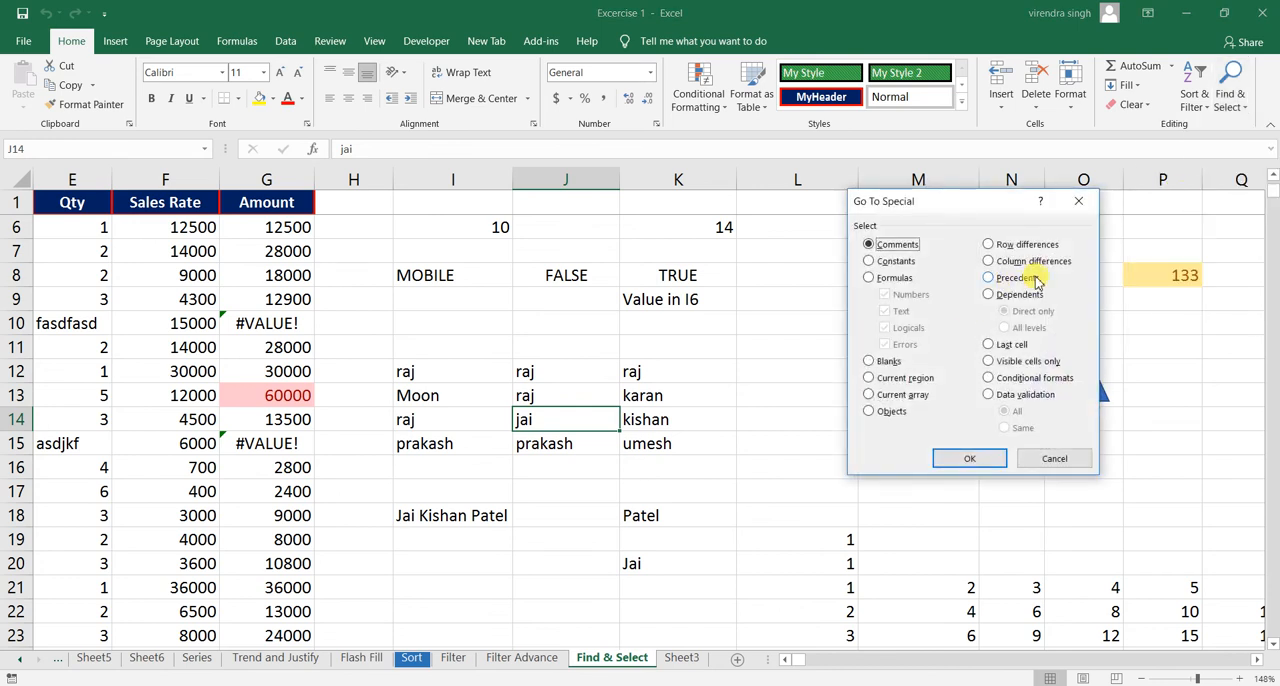
click(1025, 283)
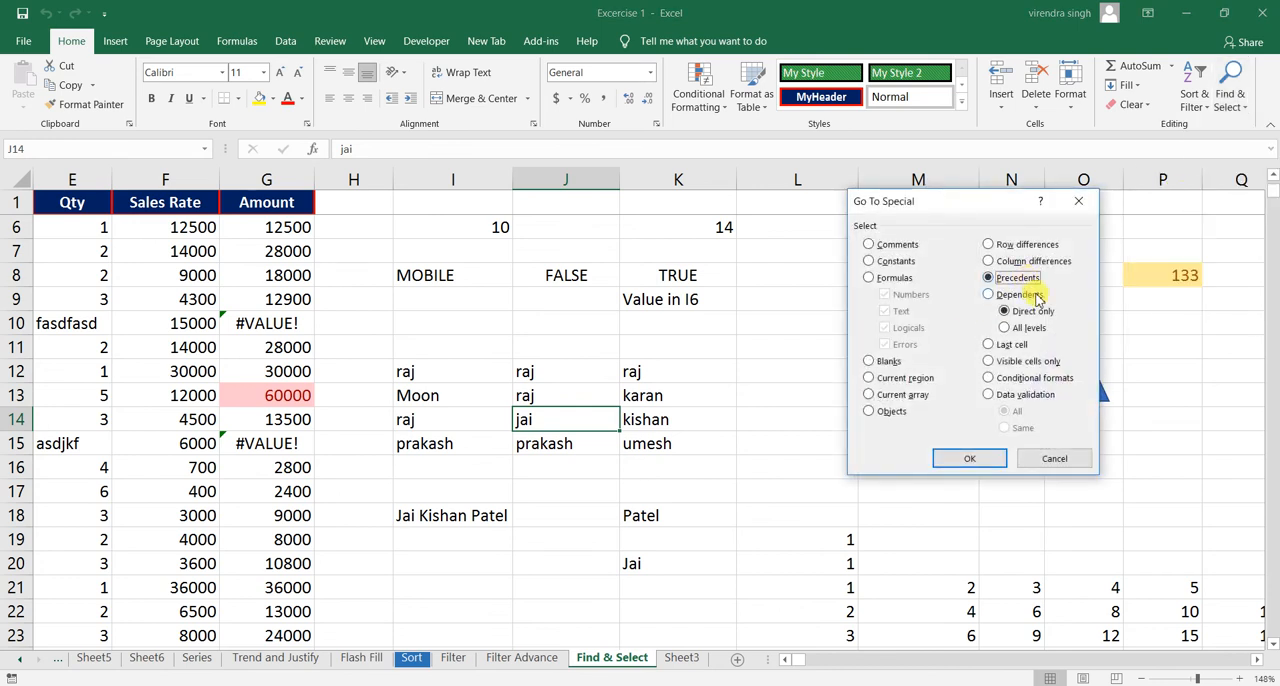
click(1056, 456)
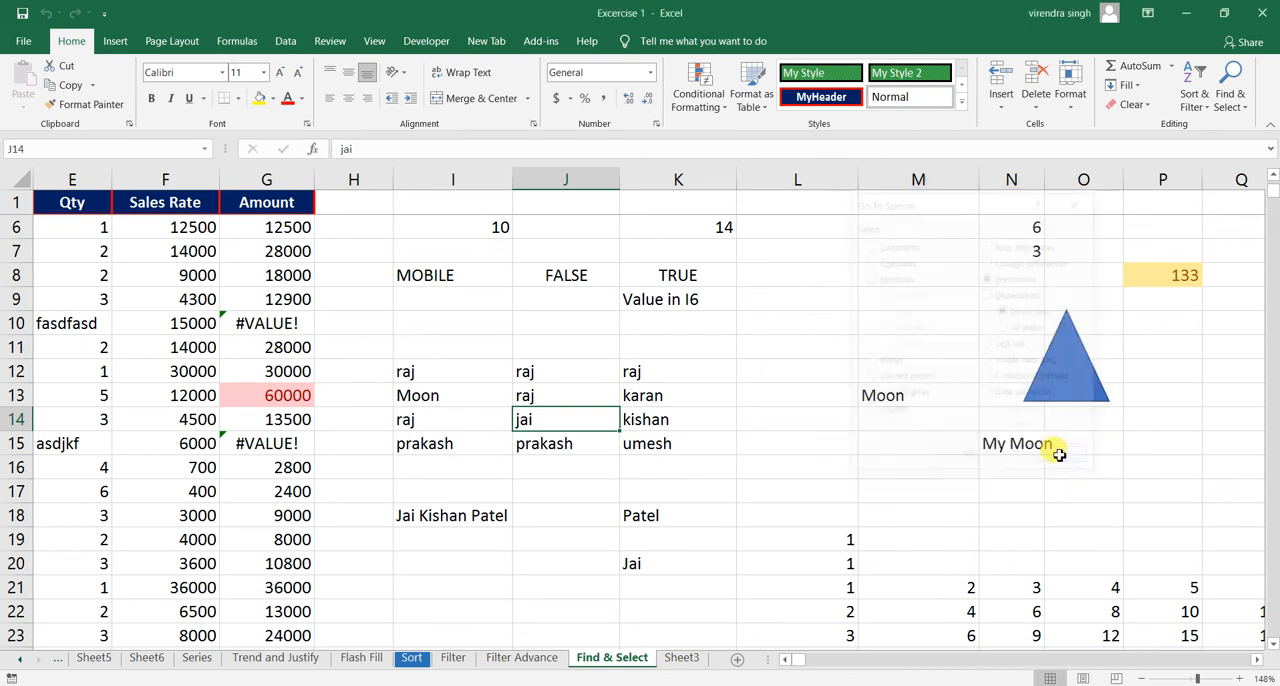
- Select the direct precedents of the formula in cell K6 using Go To Special
click(1258, 662)
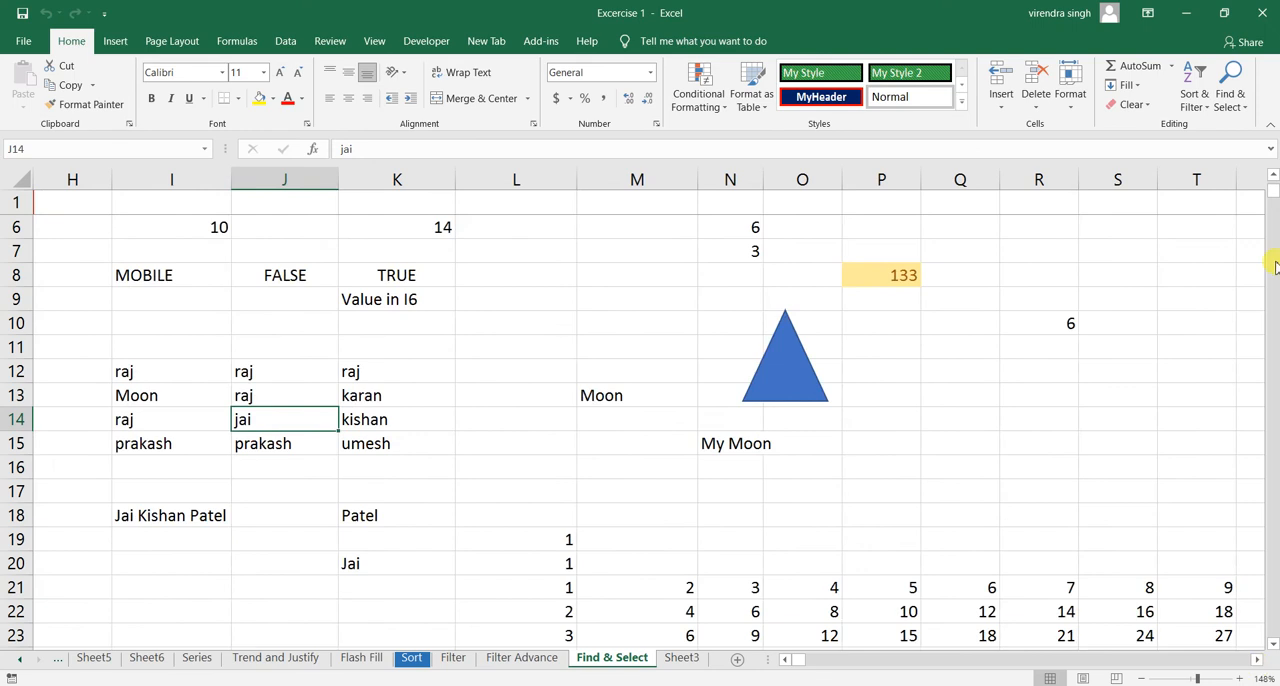
scroll(1274, 200, up, 2)
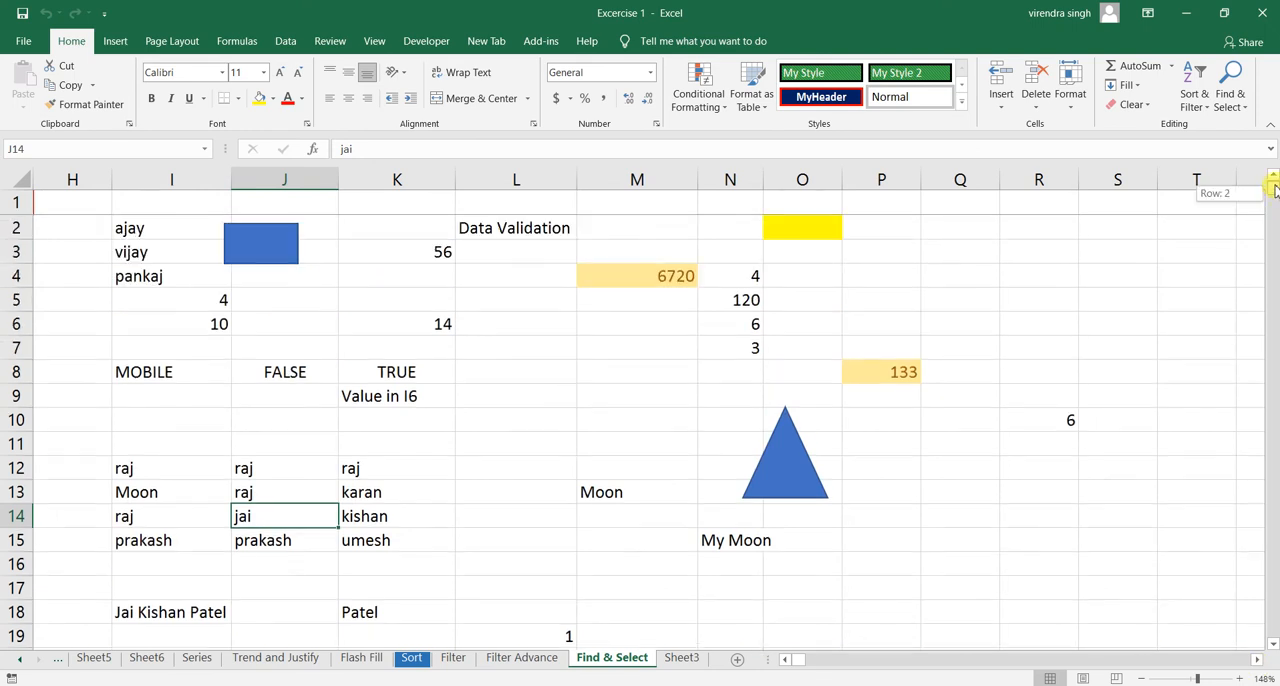
click(432, 324)
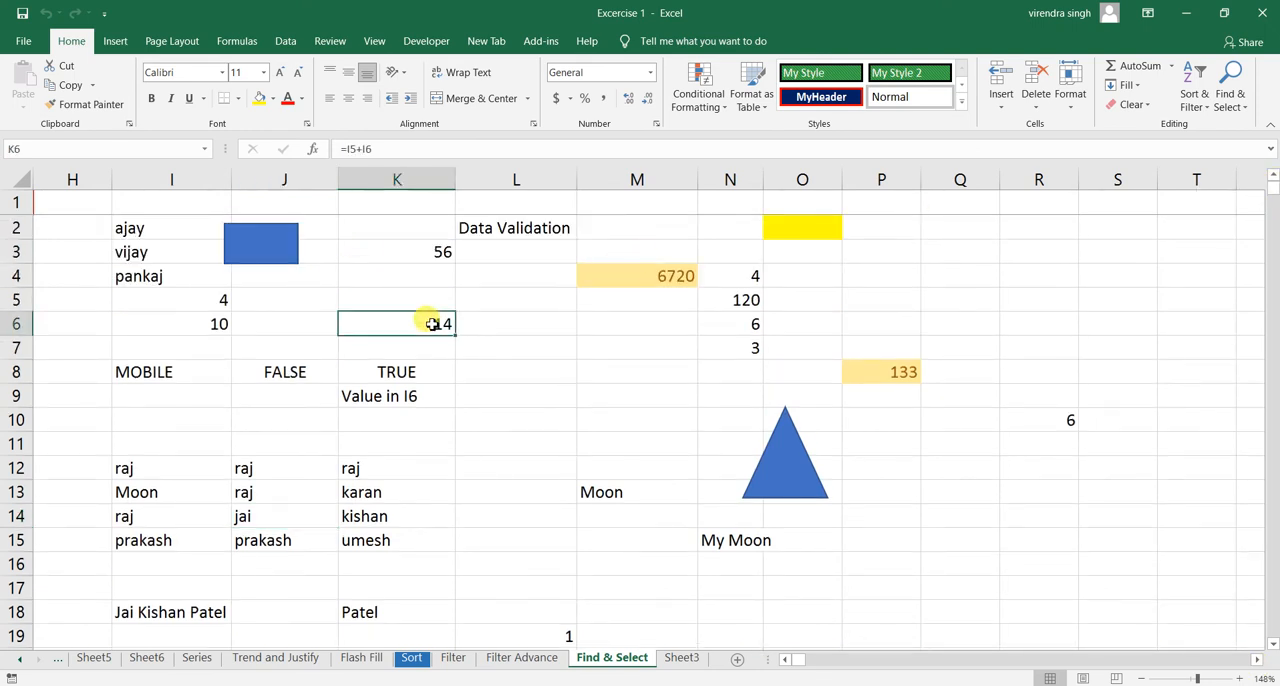
click(233, 300)
click(200, 300)
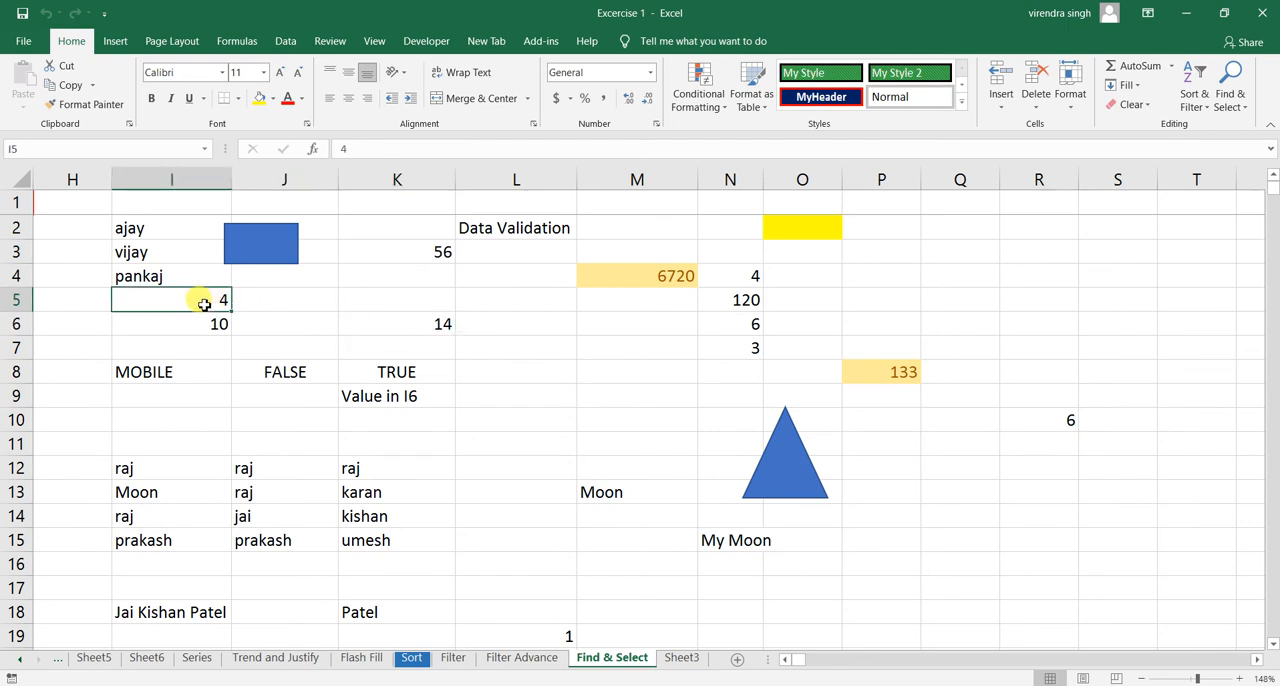
click(432, 324)
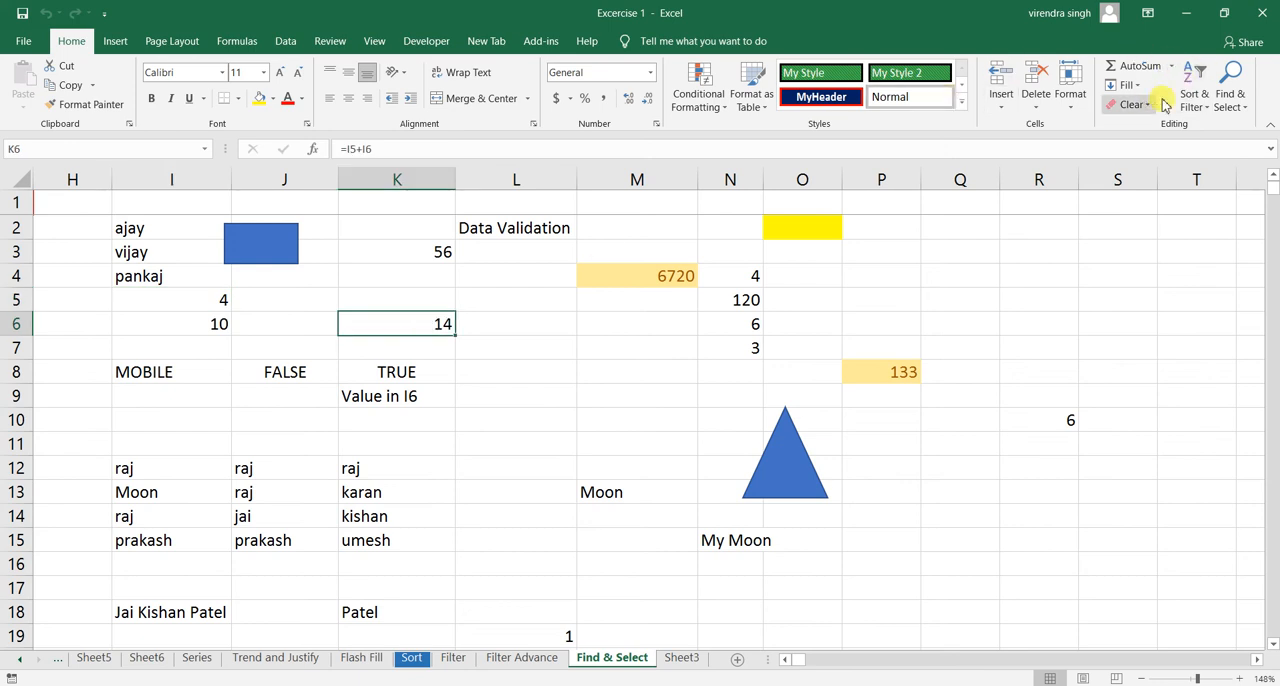
click(1229, 95)
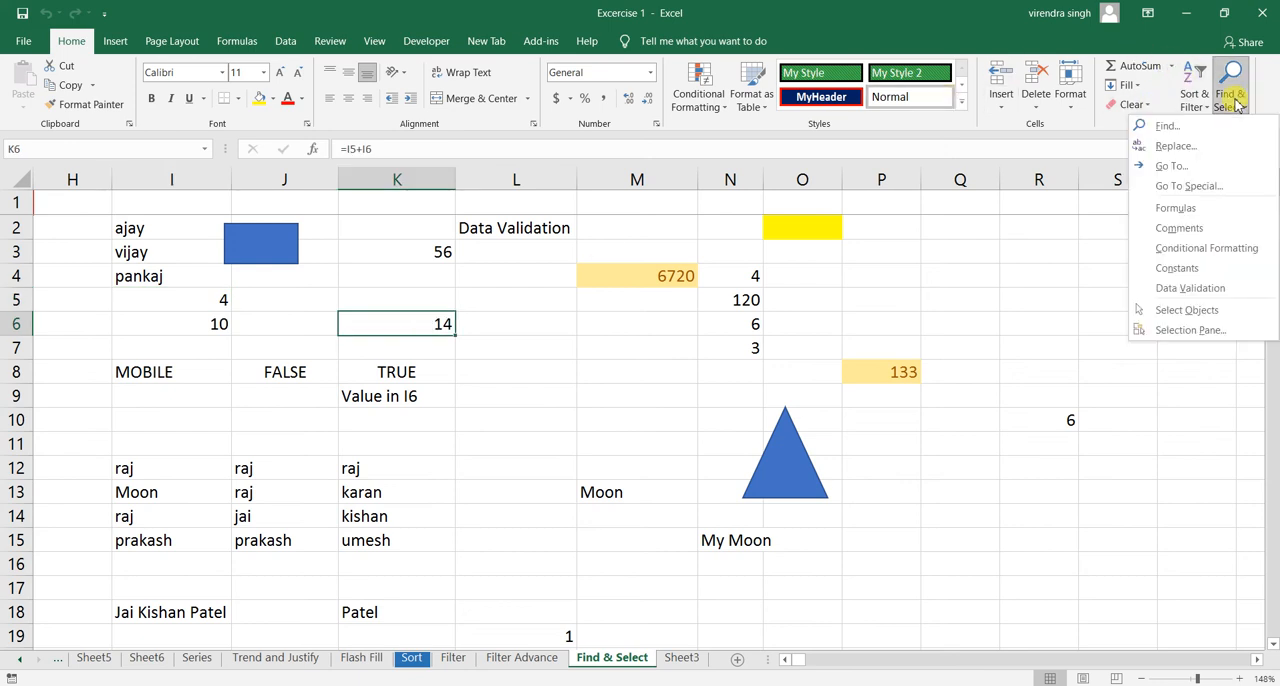
click(1189, 185)
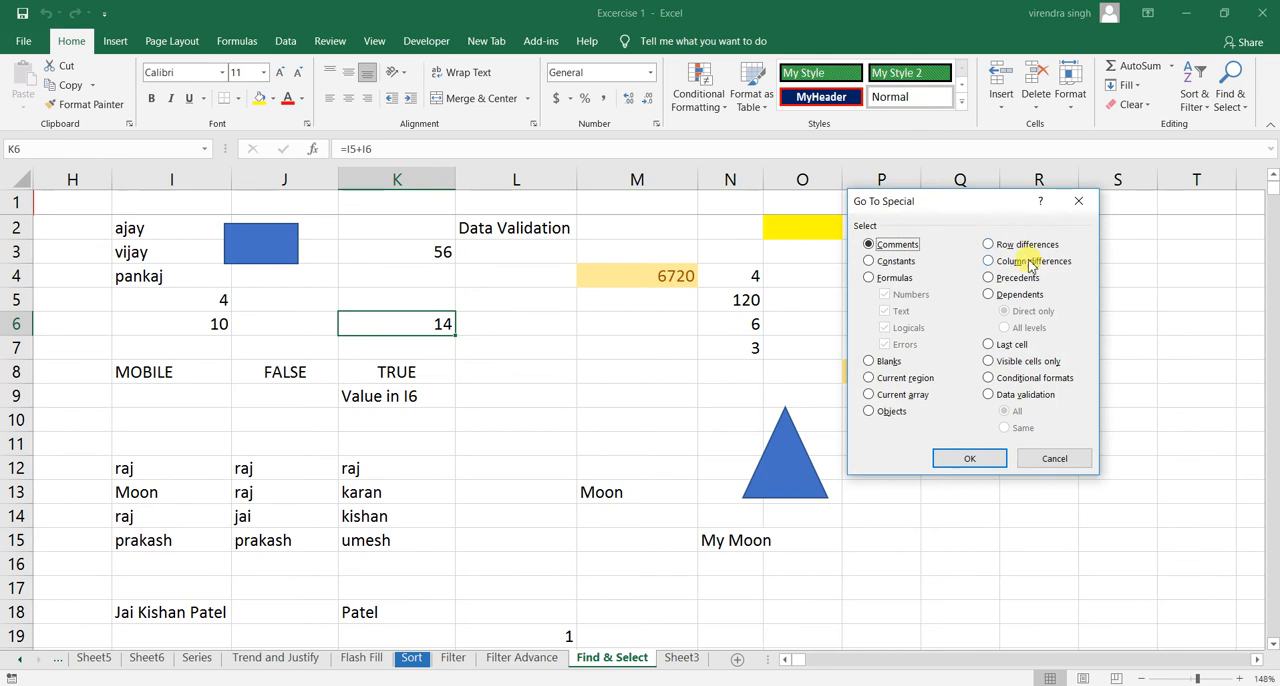
click(1014, 279)
click(966, 459)
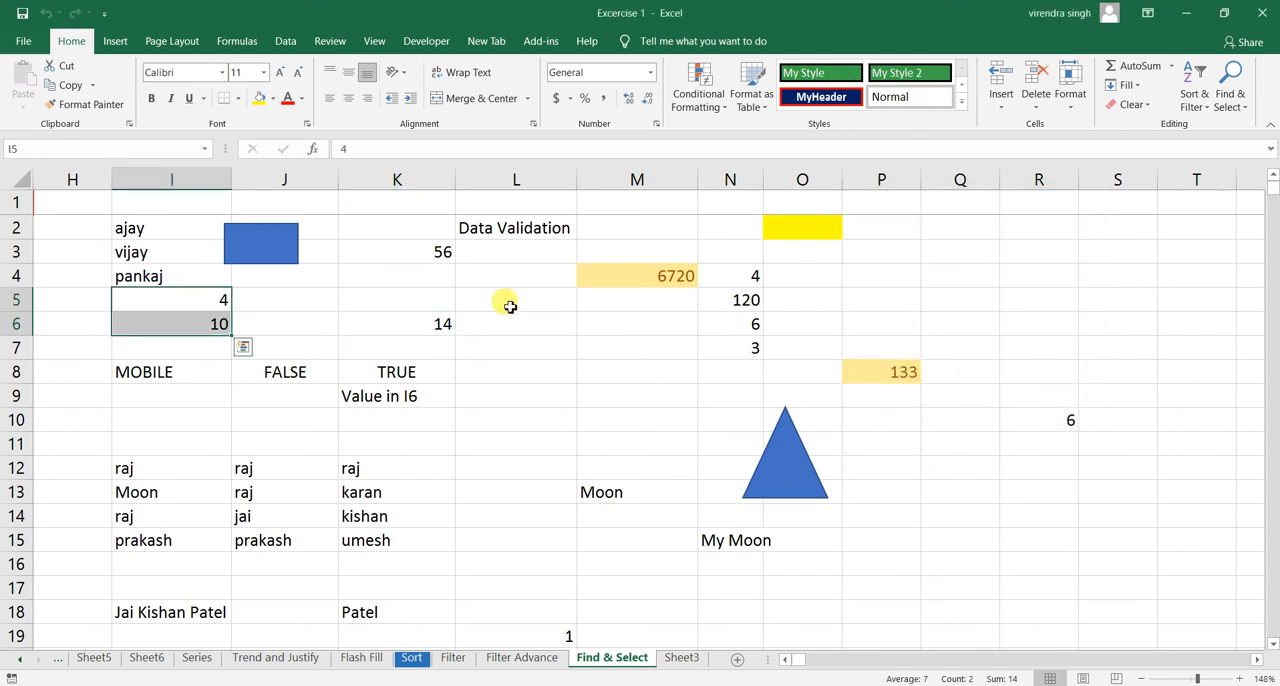
- Check the formula in K6 against its source cells I5:I6, and set cell I5 to 36
click(424, 328)
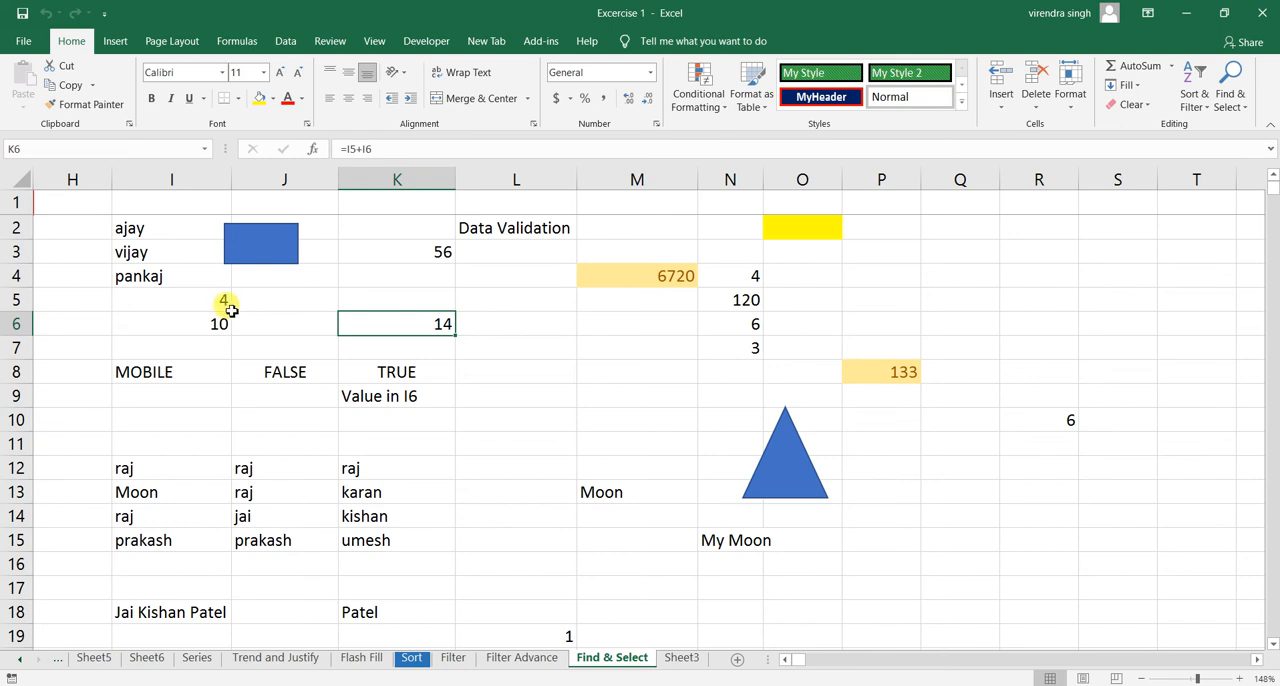
drag(224, 299, 220, 332)
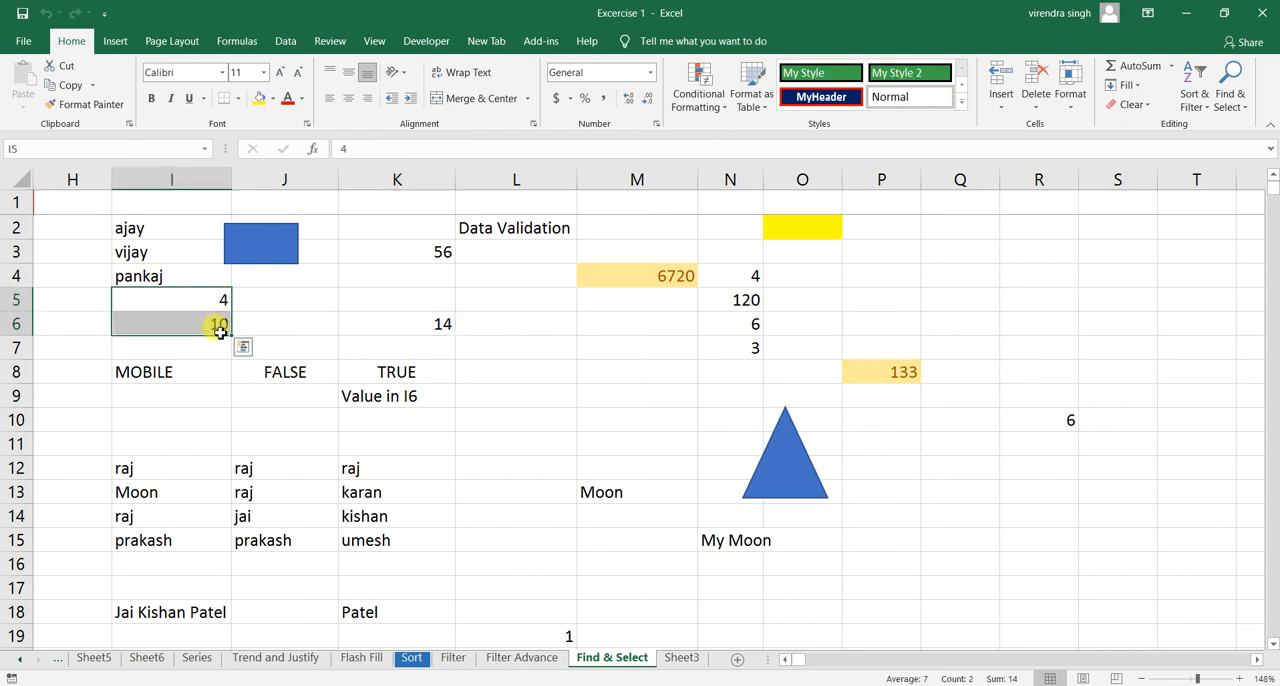
click(432, 330)
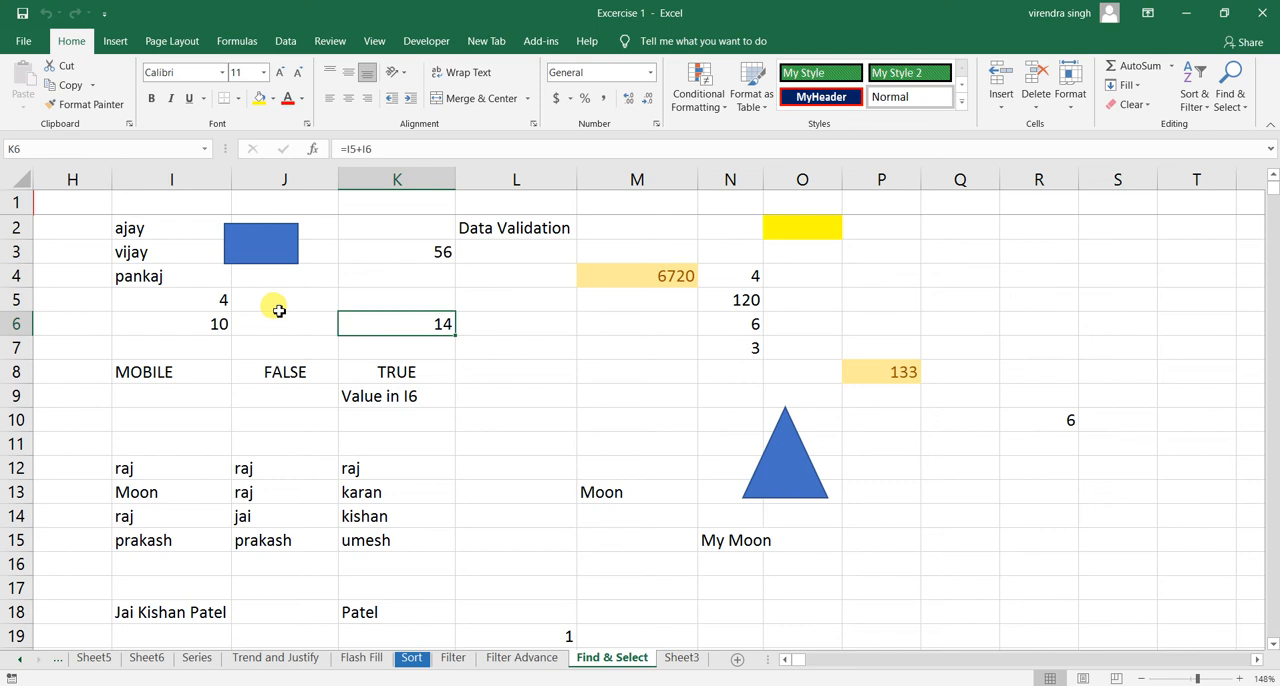
click(221, 302)
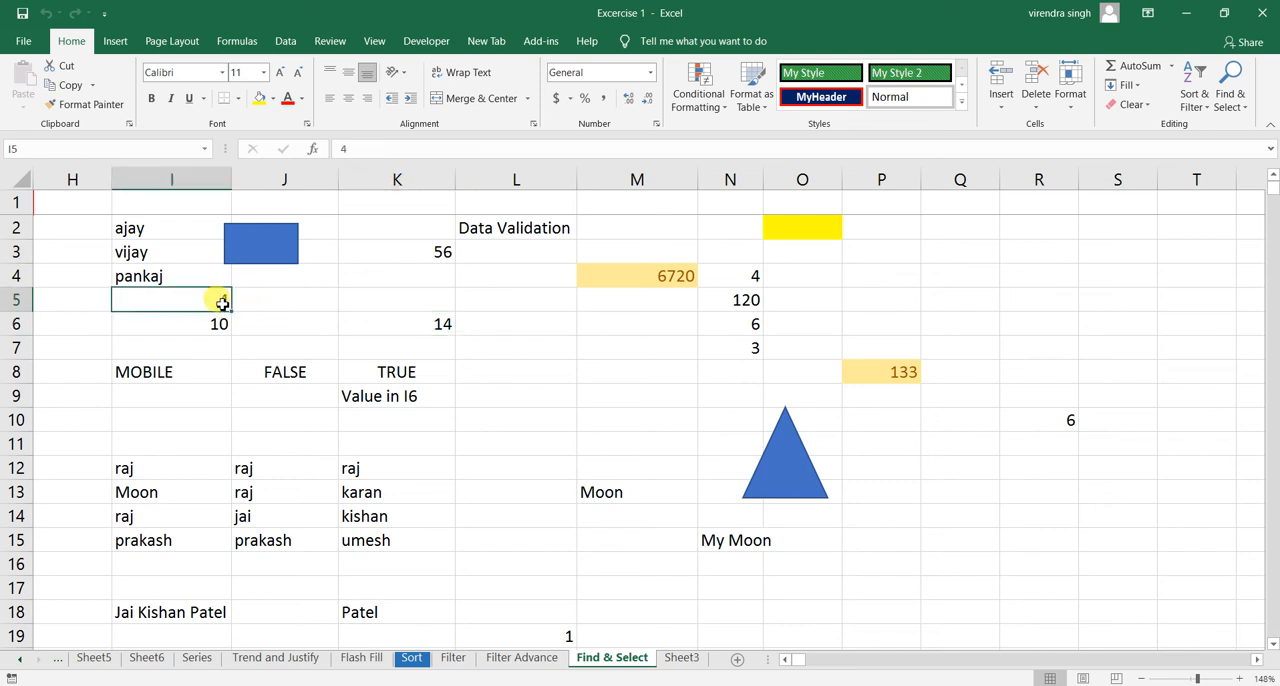
text(36)
key(Return)
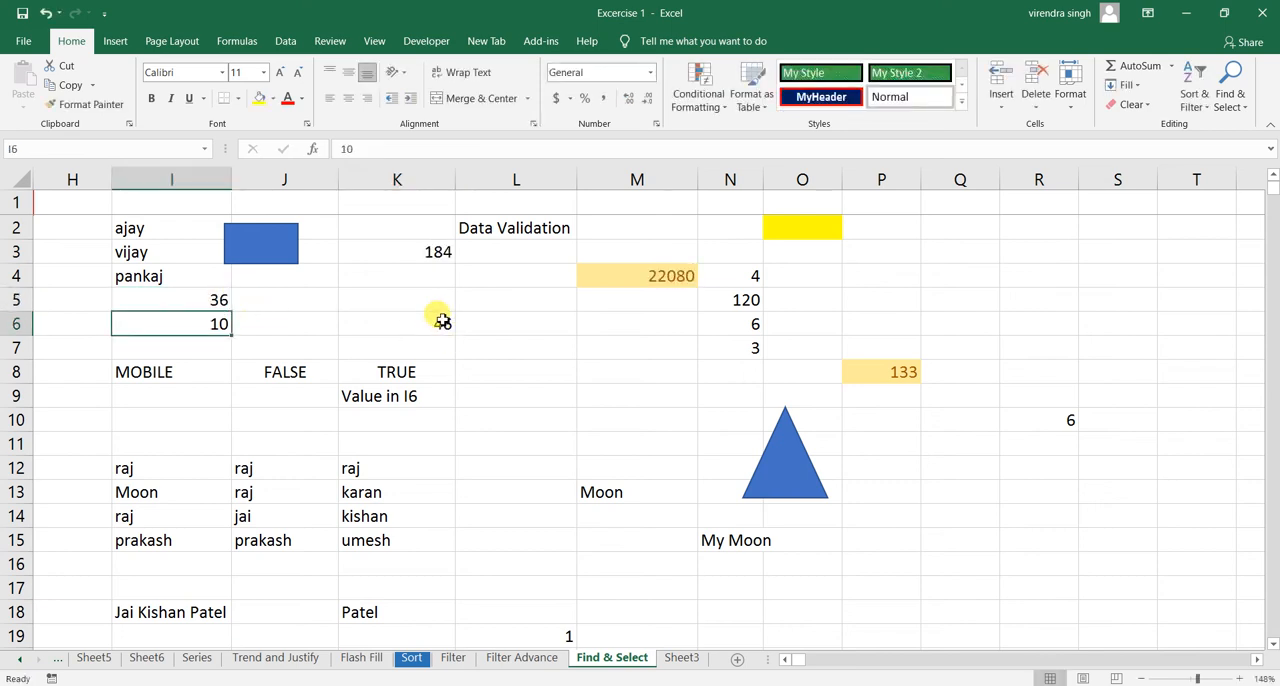
- Return to cell K6 and select its direct precedents again using Go To Special
click(442, 322)
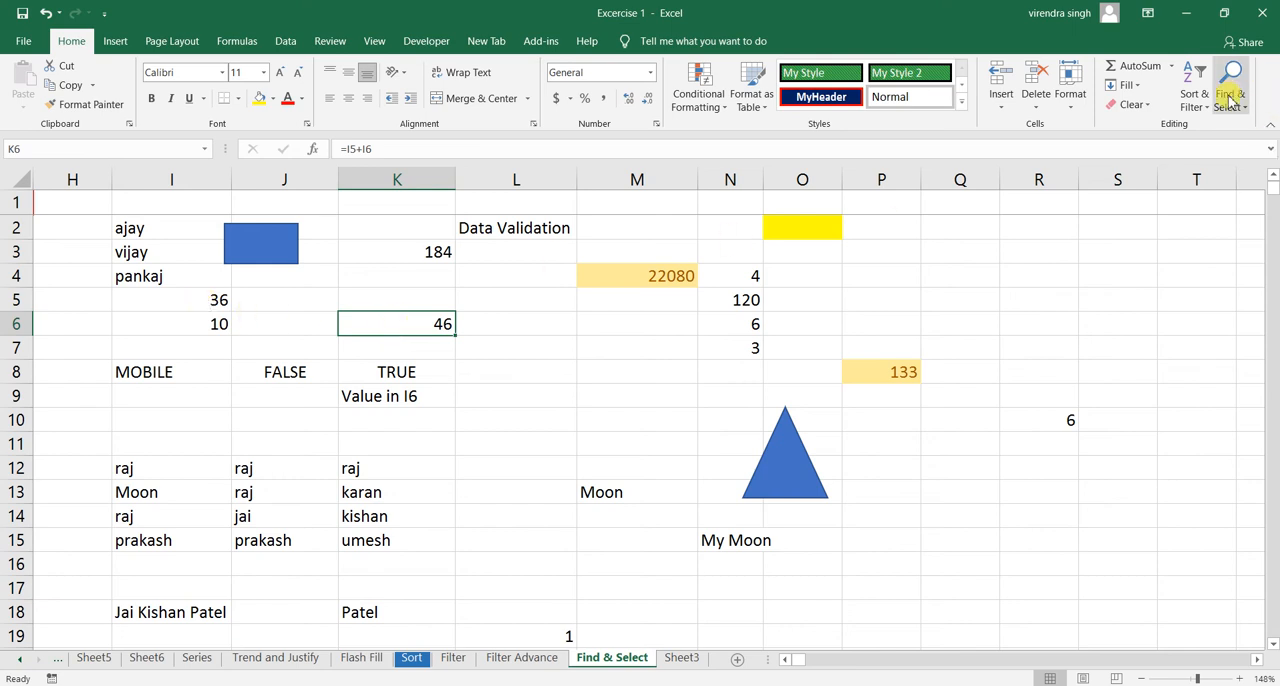
click(1238, 91)
click(1173, 190)
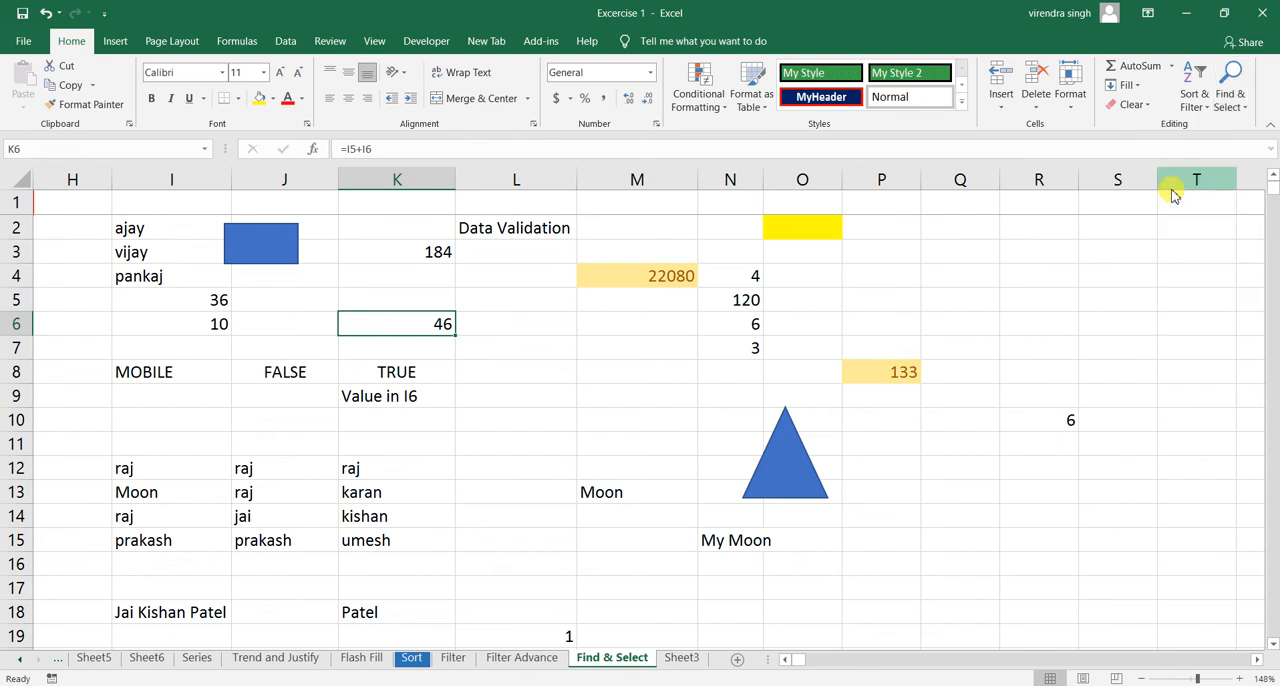
click(1017, 278)
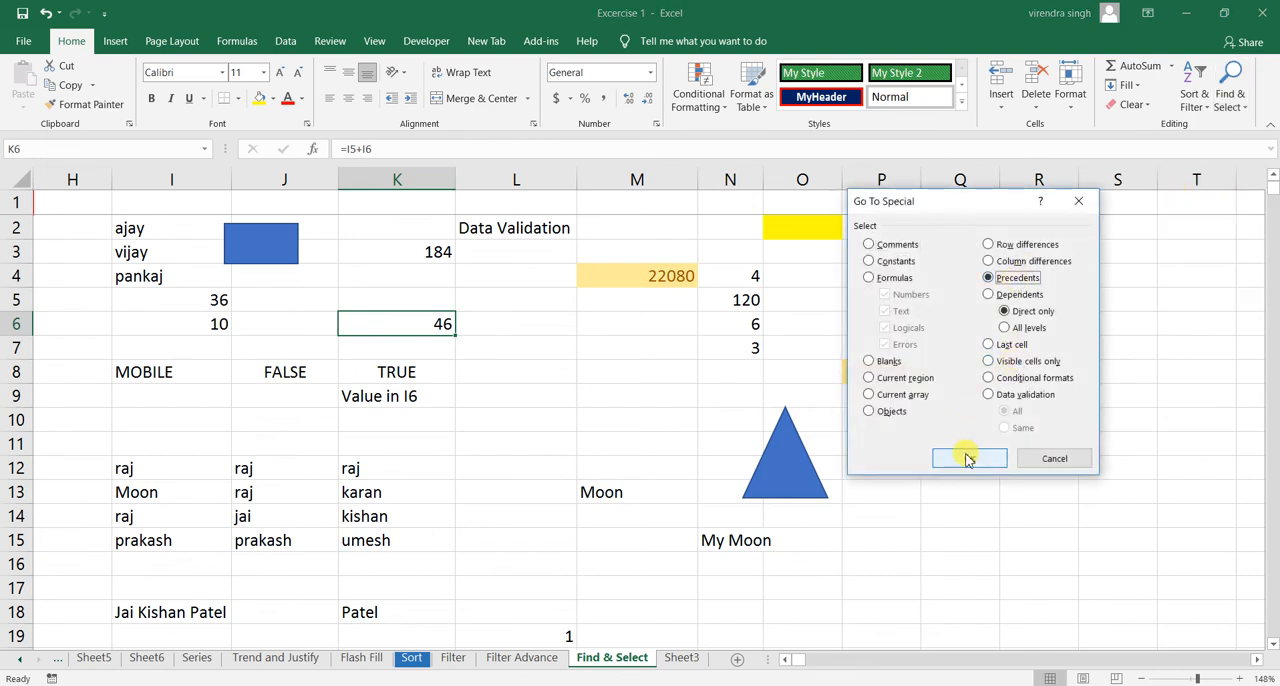
click(968, 459)
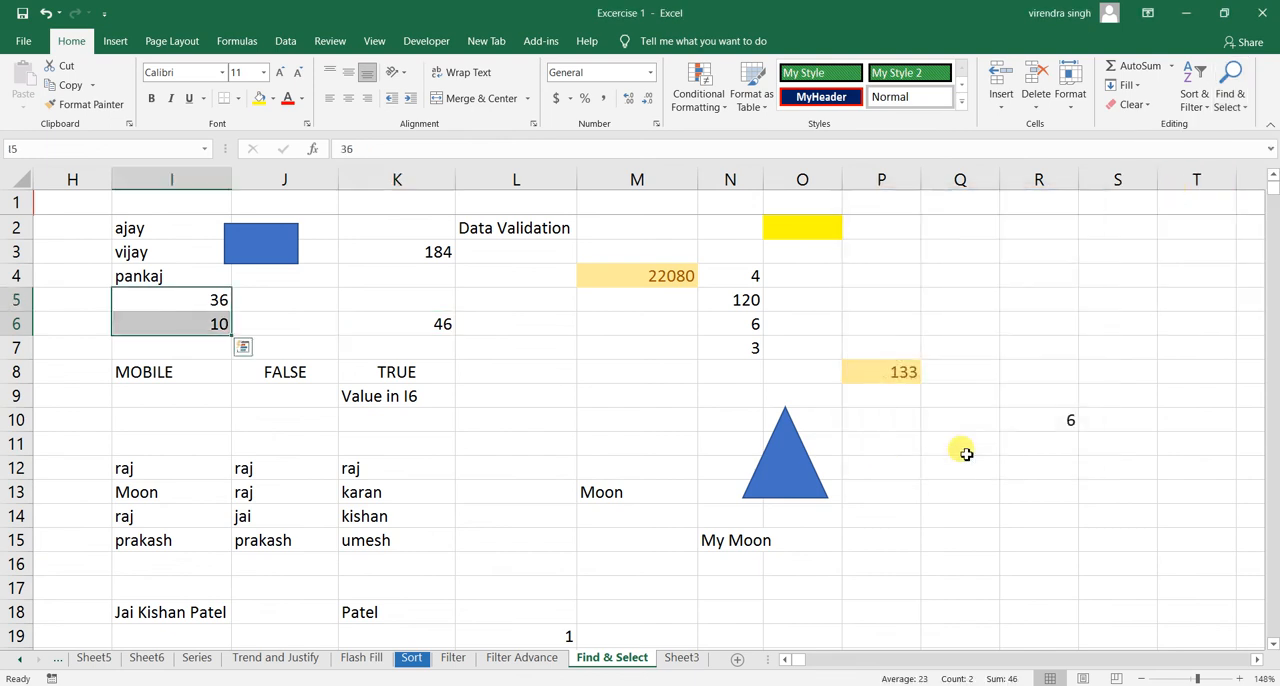
- Select the direct dependents of cell I6 using the Dependents option of Go To Special
click(171, 323)
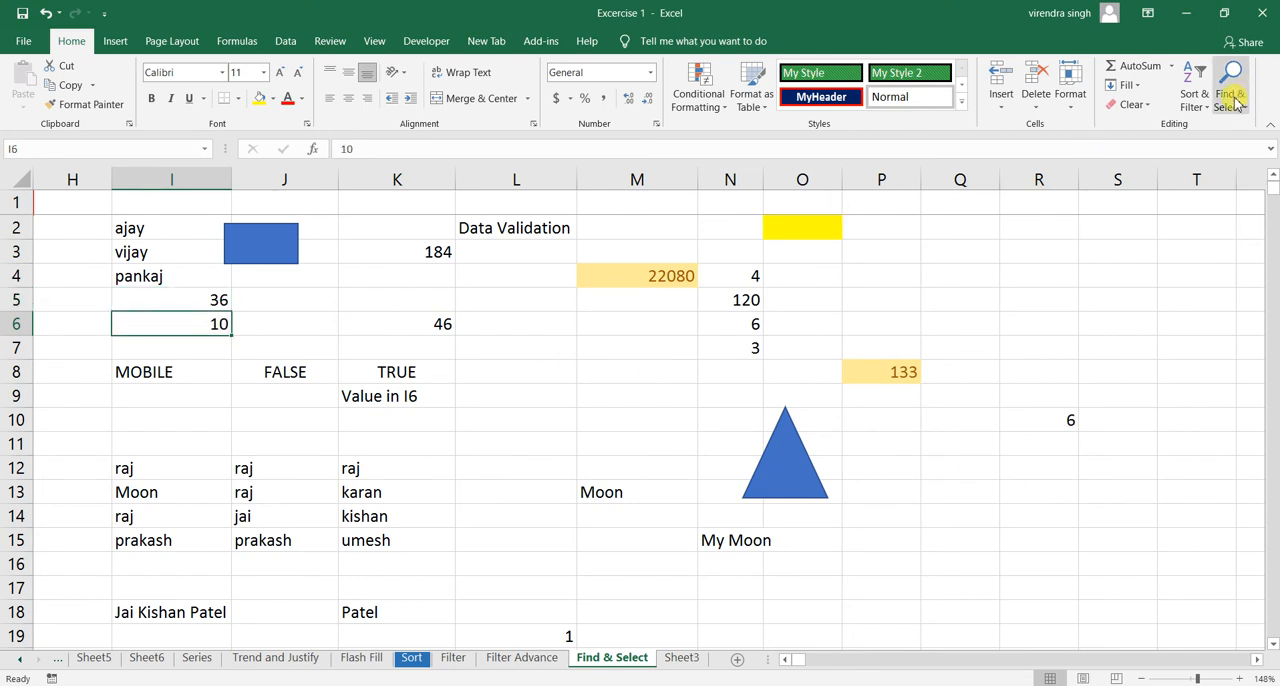
click(1235, 100)
click(1189, 186)
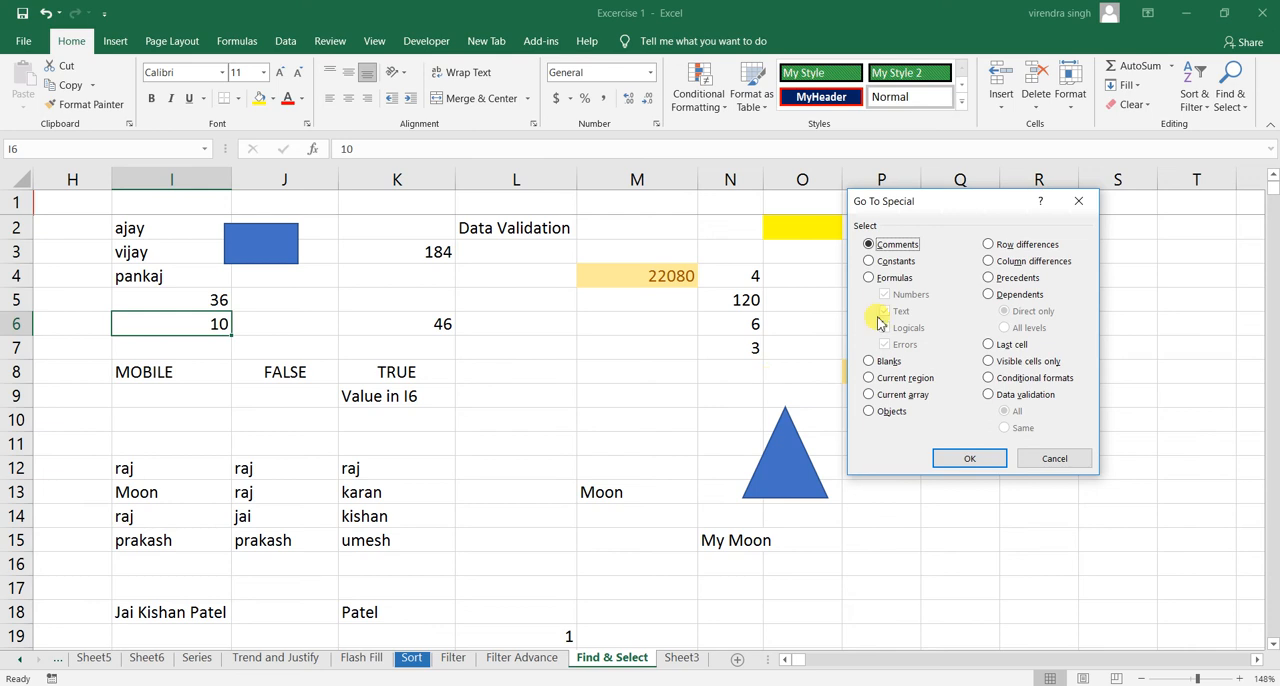
click(1008, 295)
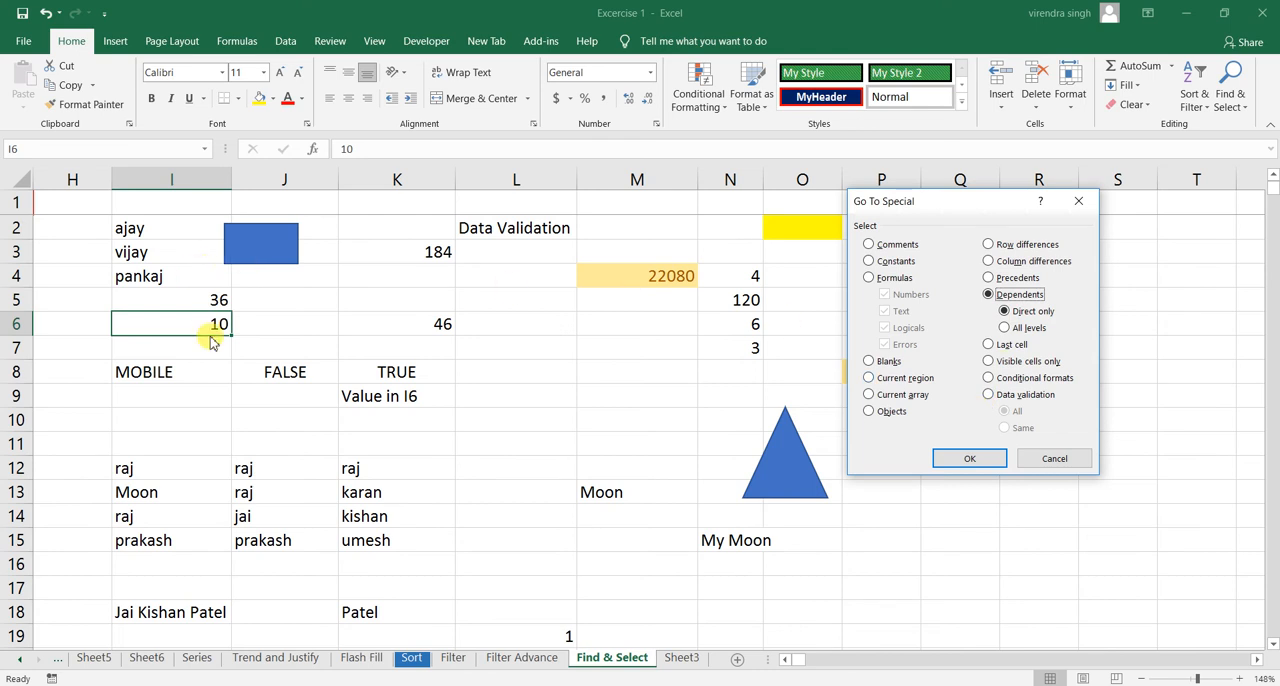
click(983, 458)
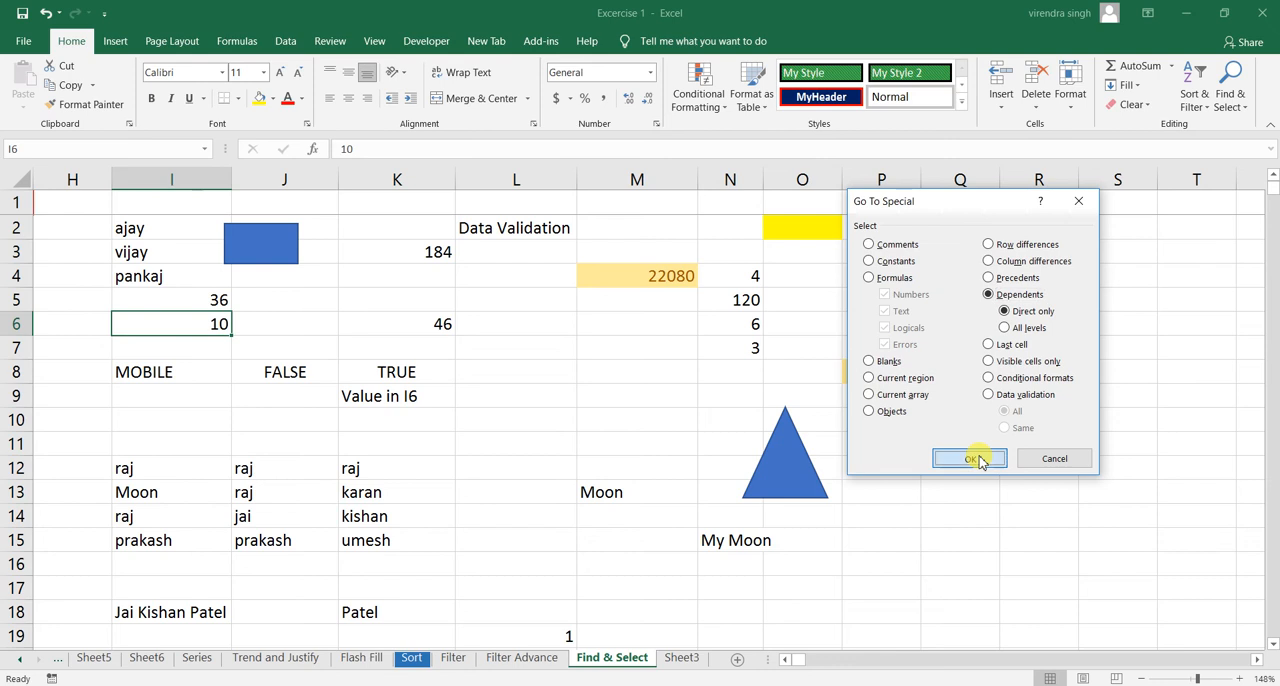
click(978, 460)
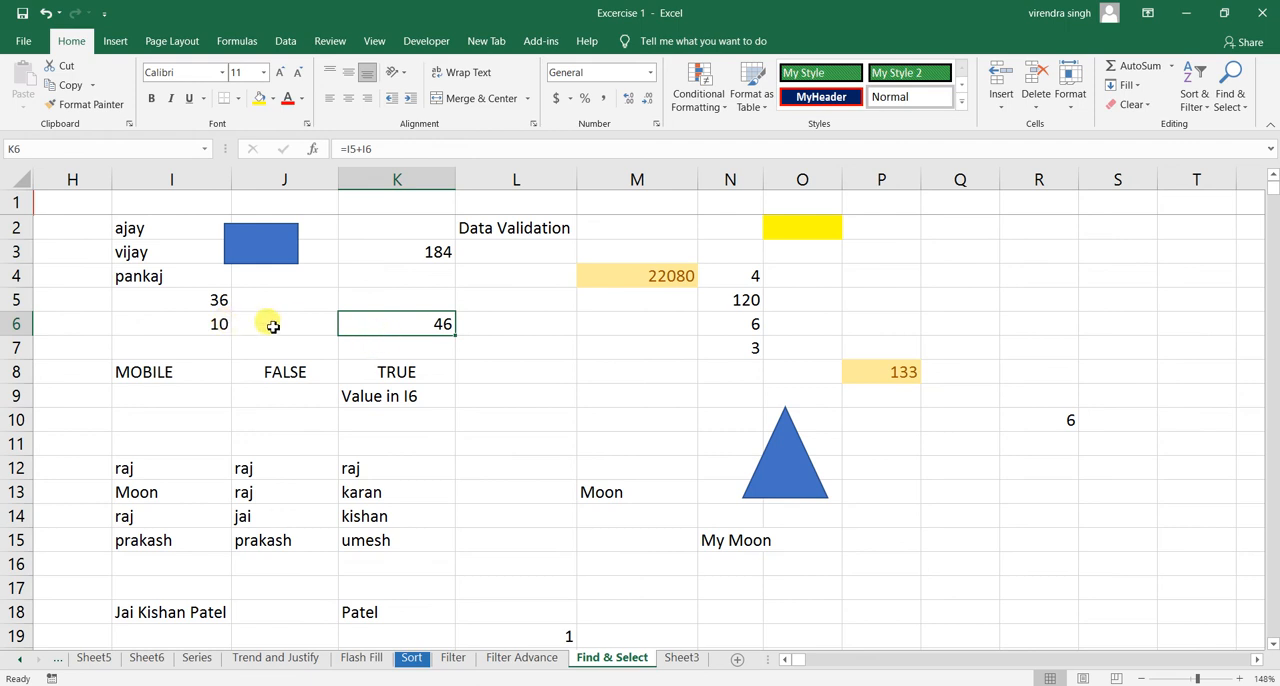
- Review the formulas in K6 and K3, and set their source cell I6 to 3
click(218, 325)
click(438, 322)
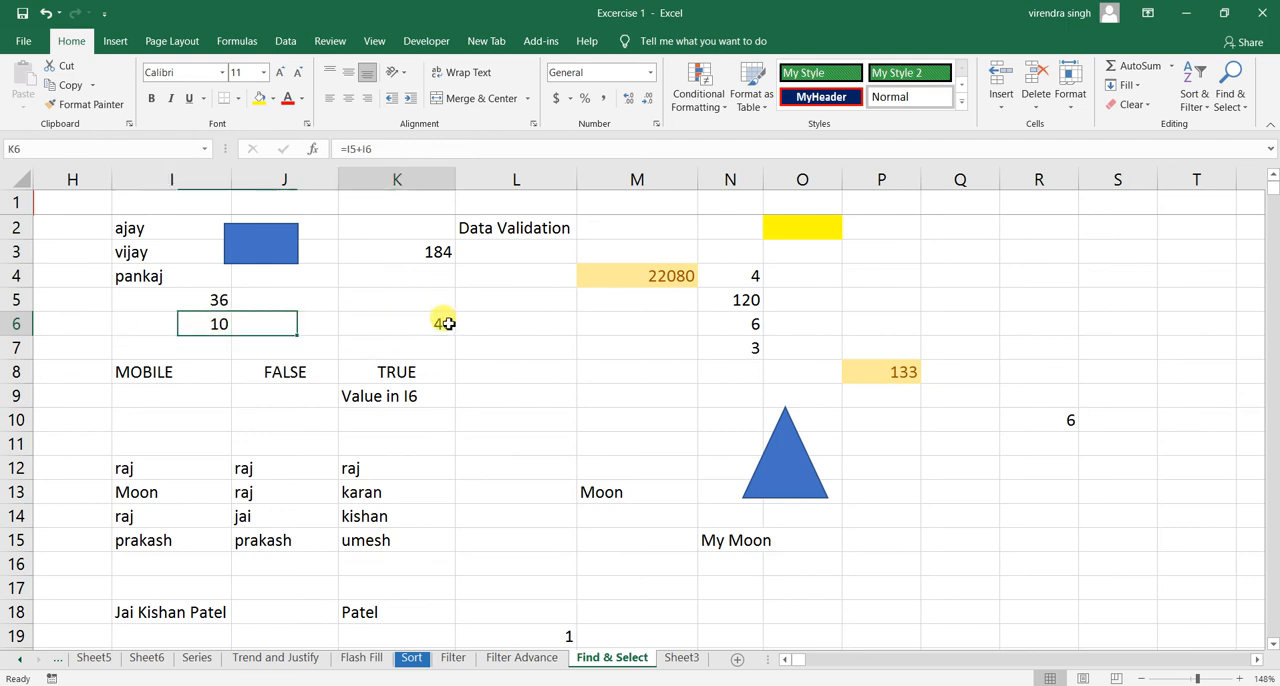
click(430, 262)
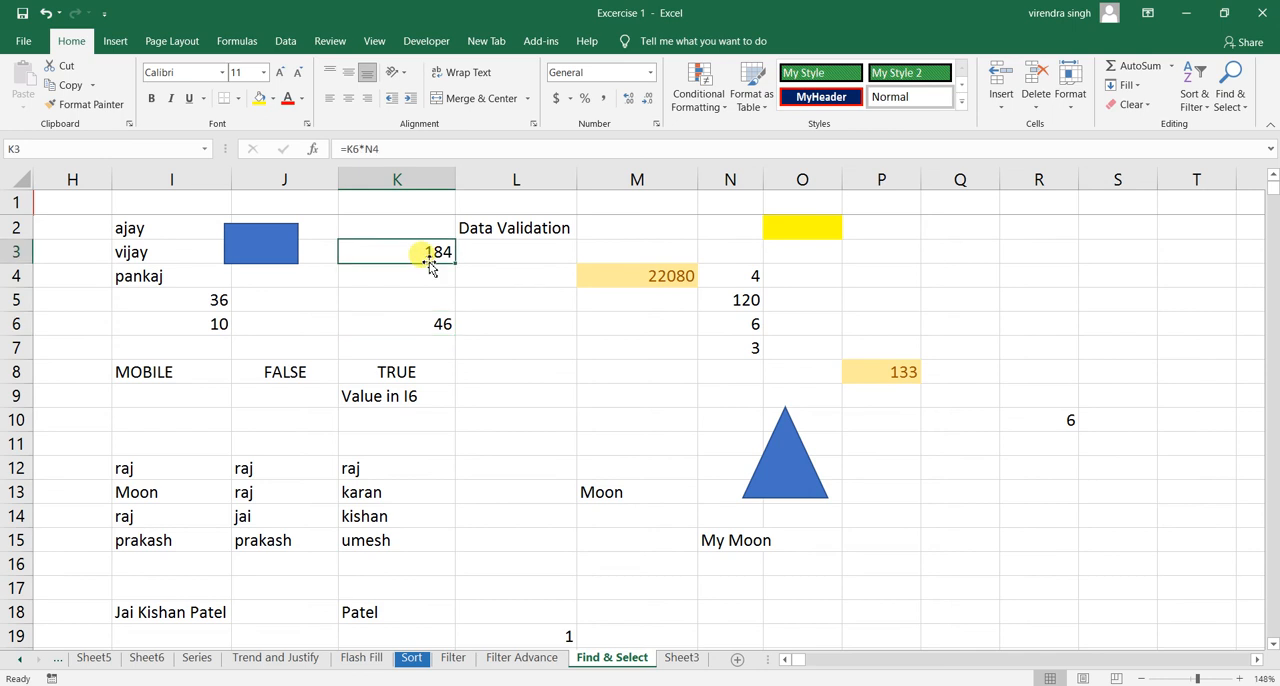
click(220, 324)
text(3)
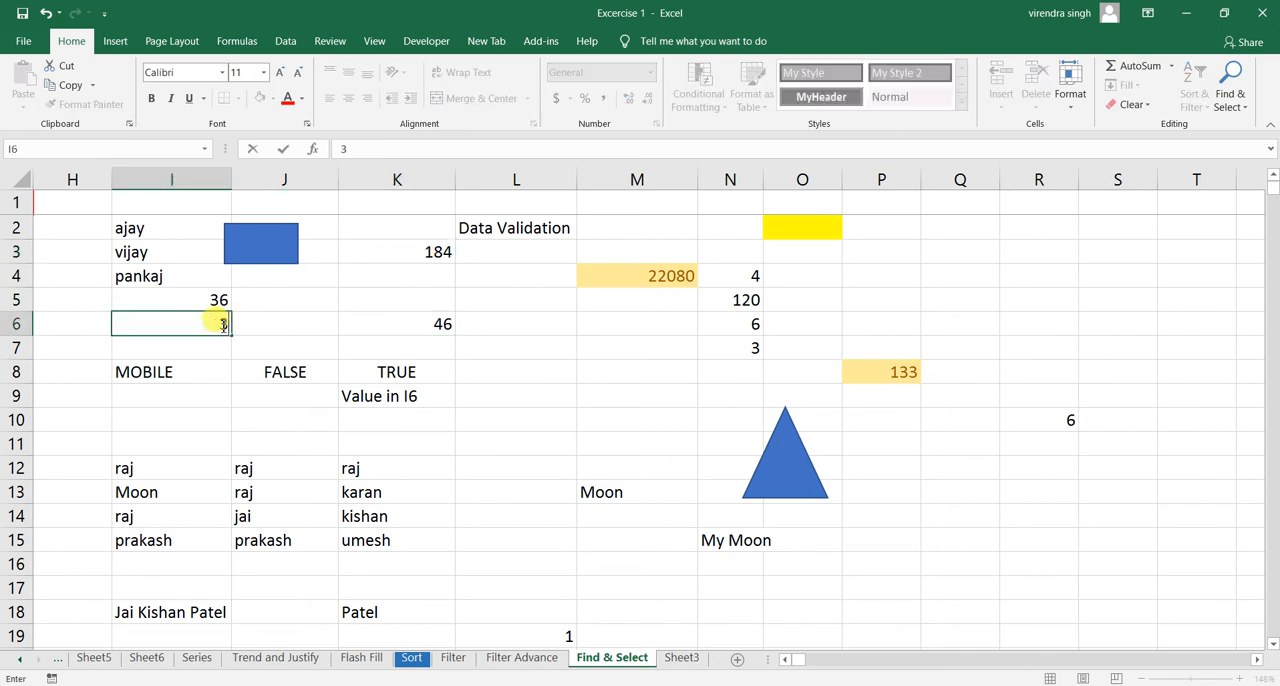
key(Return)
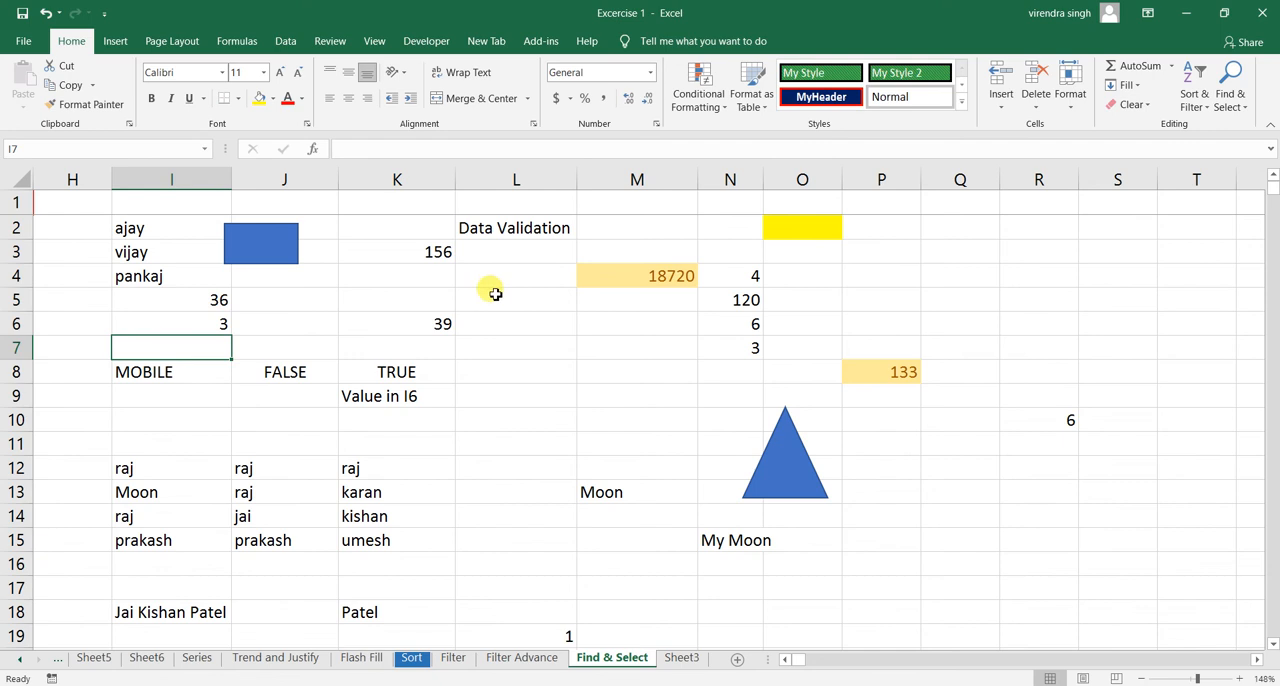
- Examine the formulas in K6 and K3 to trace how each depends on cell I6
click(437, 320)
click(434, 252)
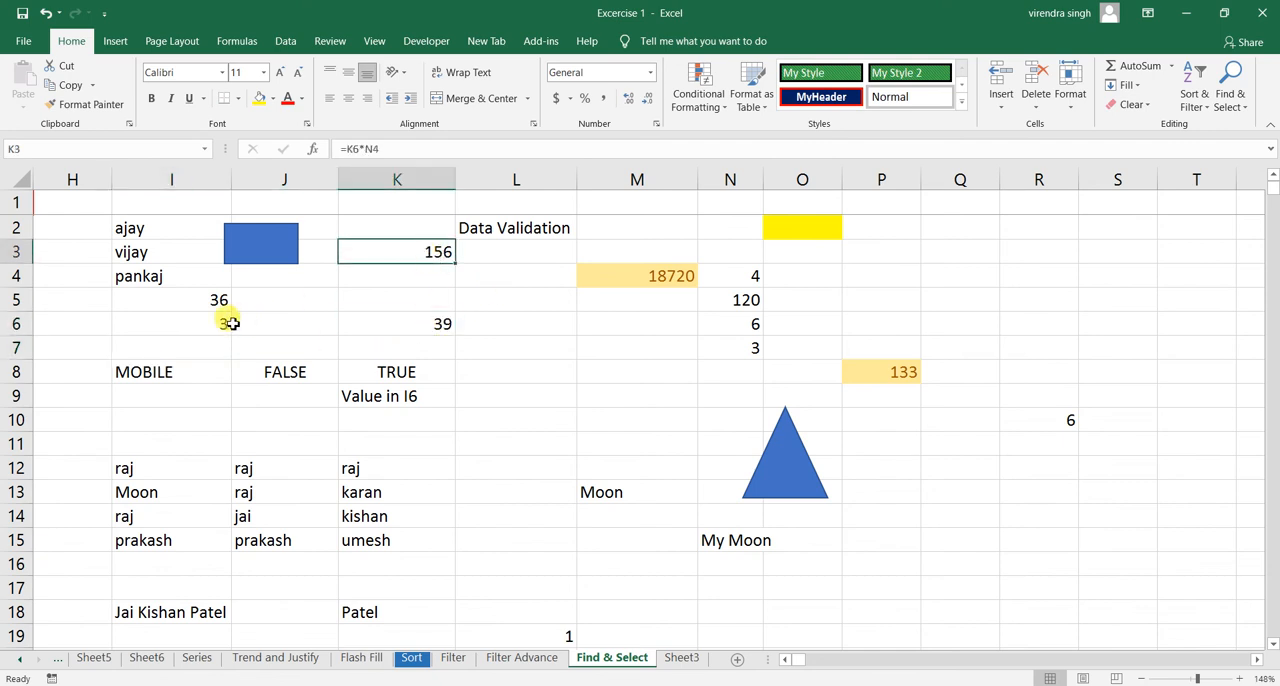
click(238, 322)
click(198, 331)
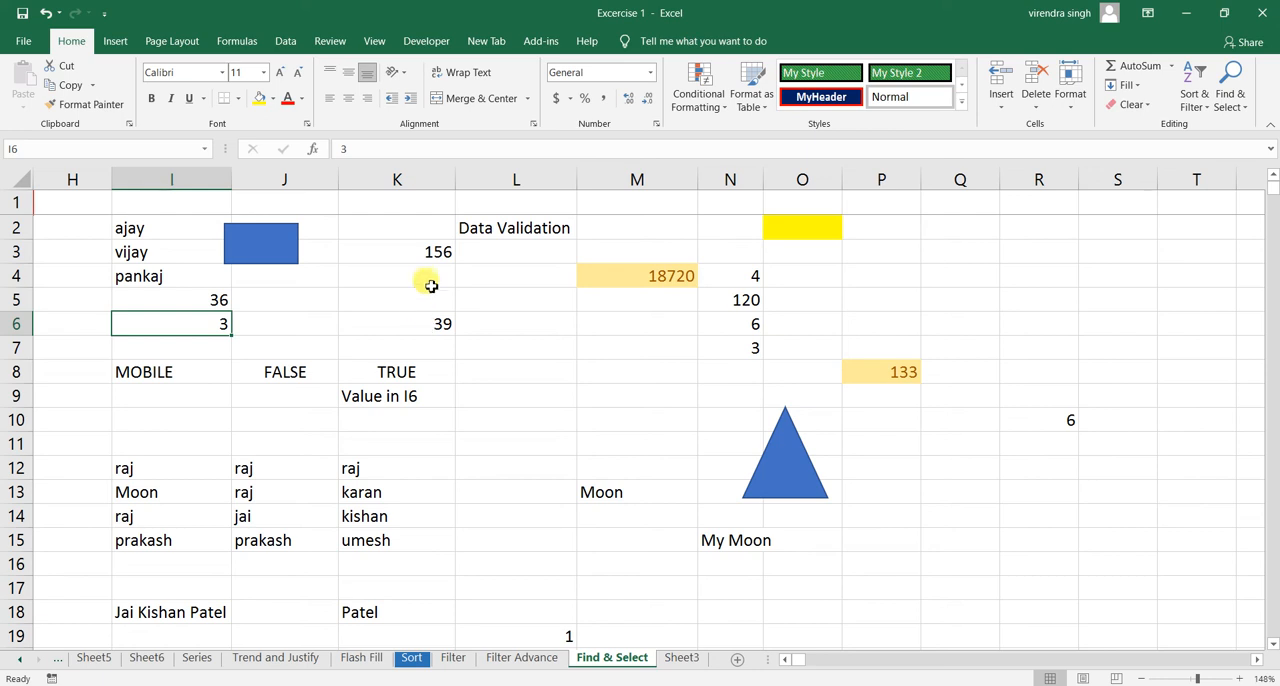
click(434, 252)
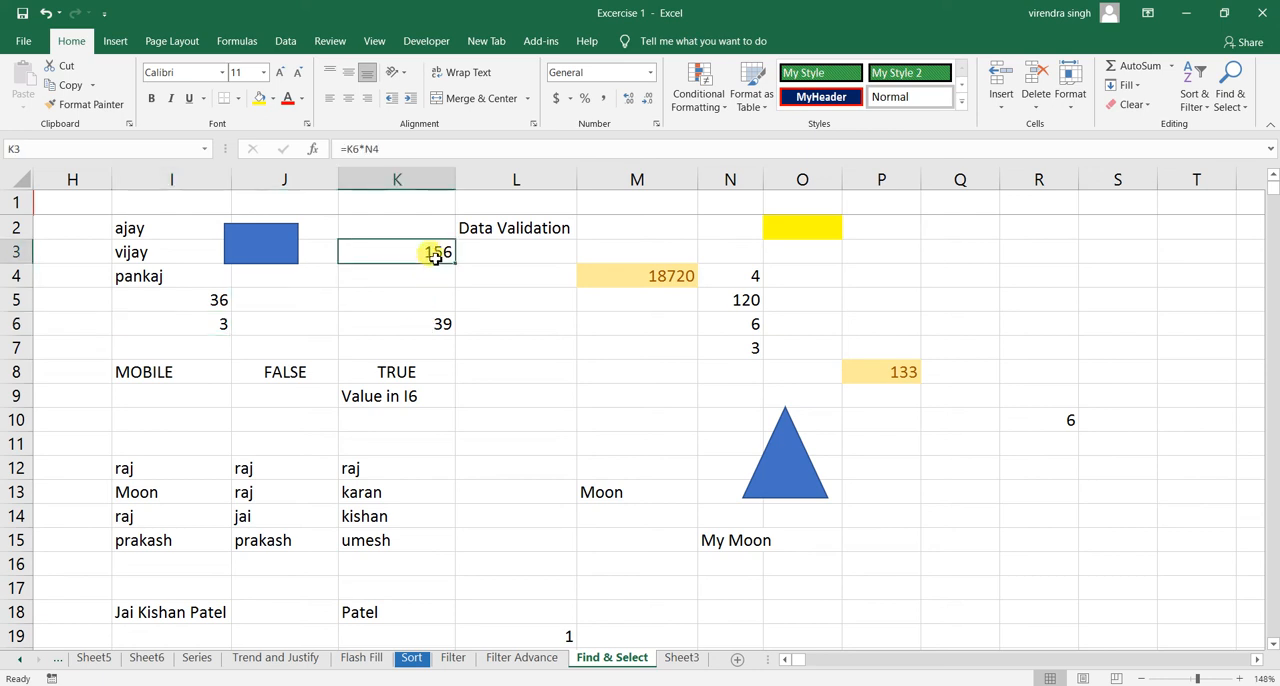
click(218, 322)
click(423, 327)
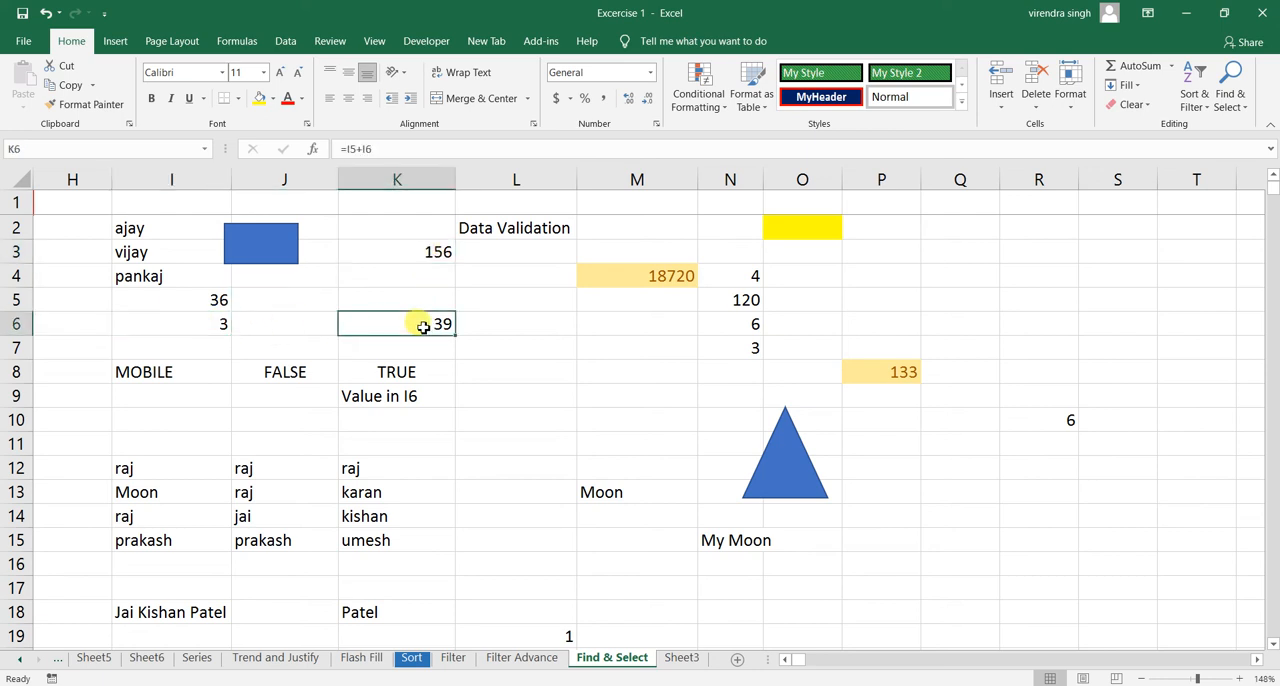
- Select the dependents of cell I6 at all levels using Go To Special, after checking the formula in K3
click(430, 252)
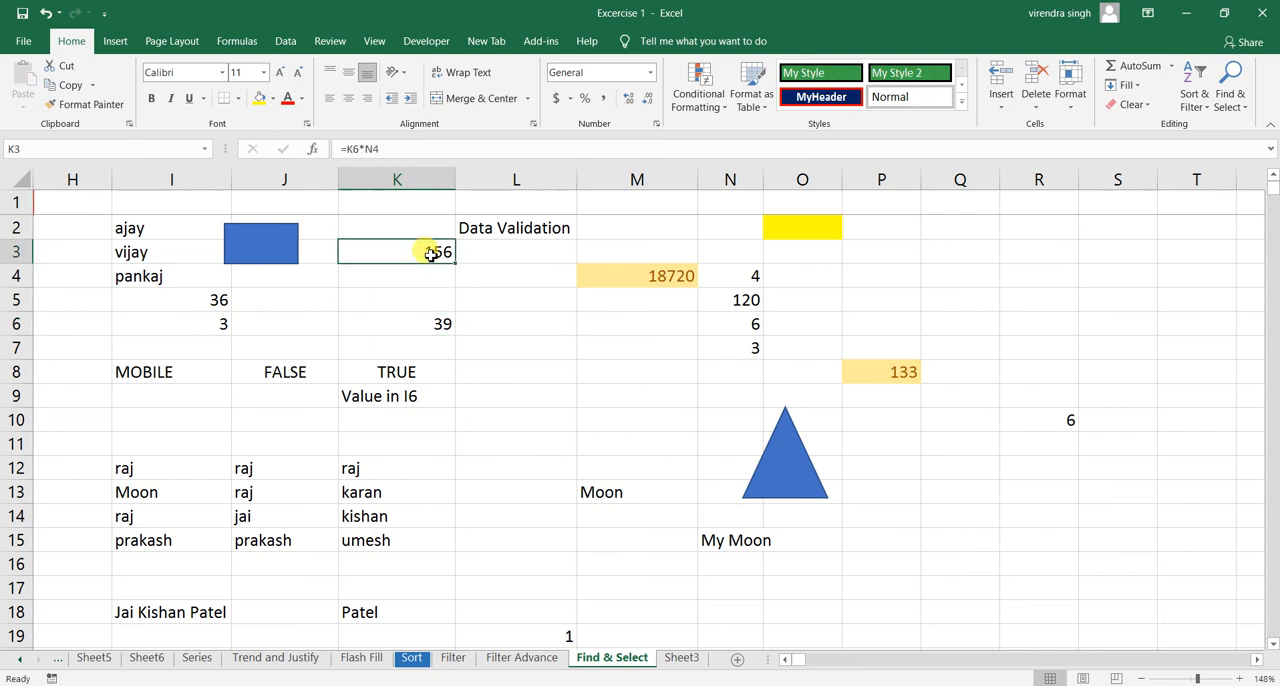
click(222, 320)
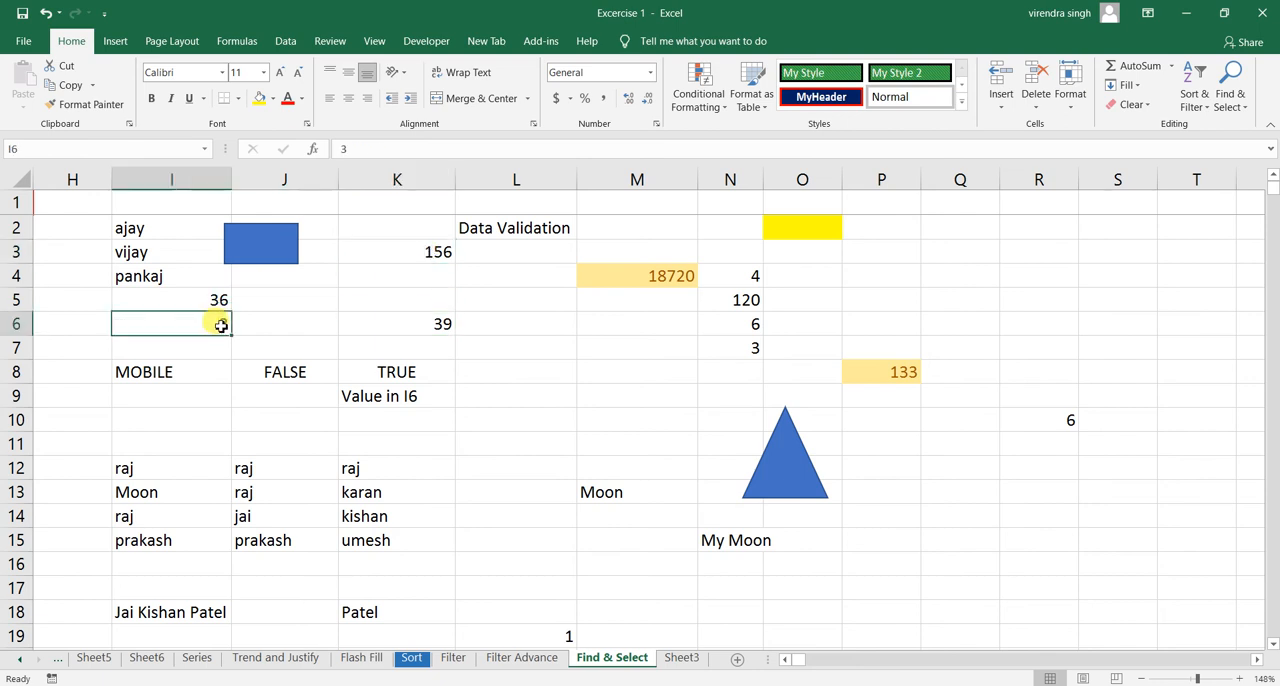
click(1230, 97)
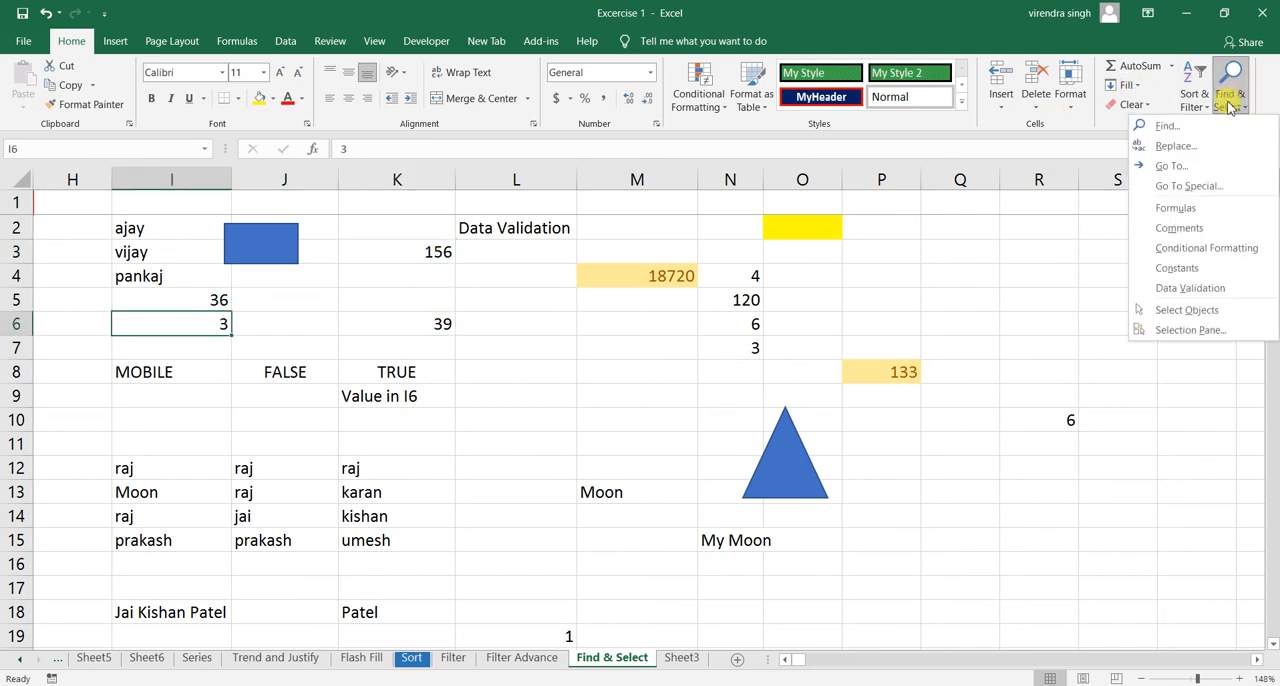
click(1190, 187)
click(1036, 296)
click(1005, 327)
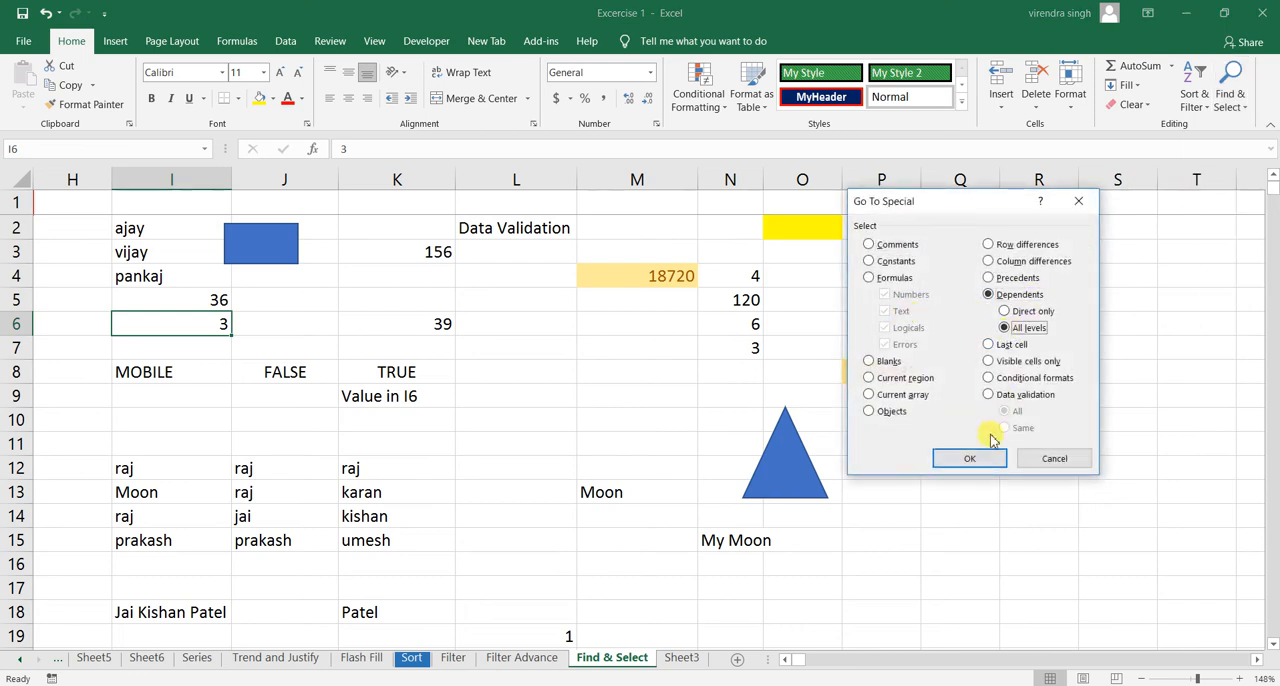
click(968, 458)
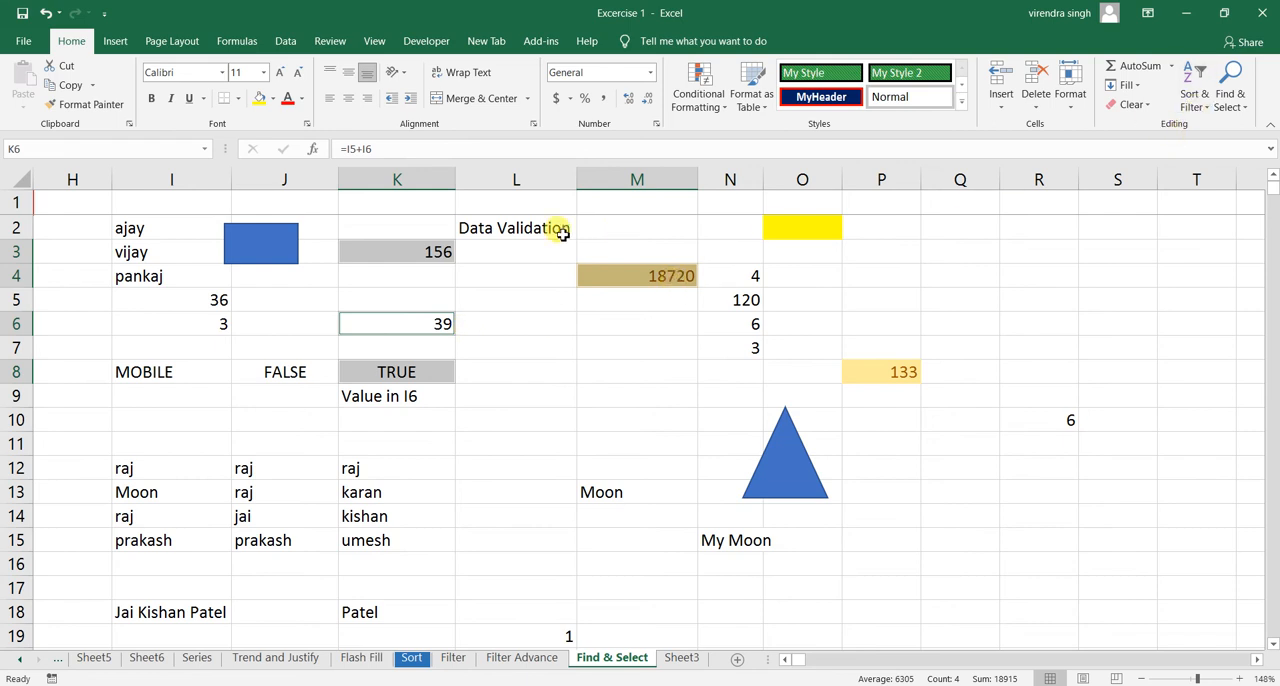
- From cell L4, jump to the sheet's last cell using the Last cell option of Go To Special
click(461, 272)
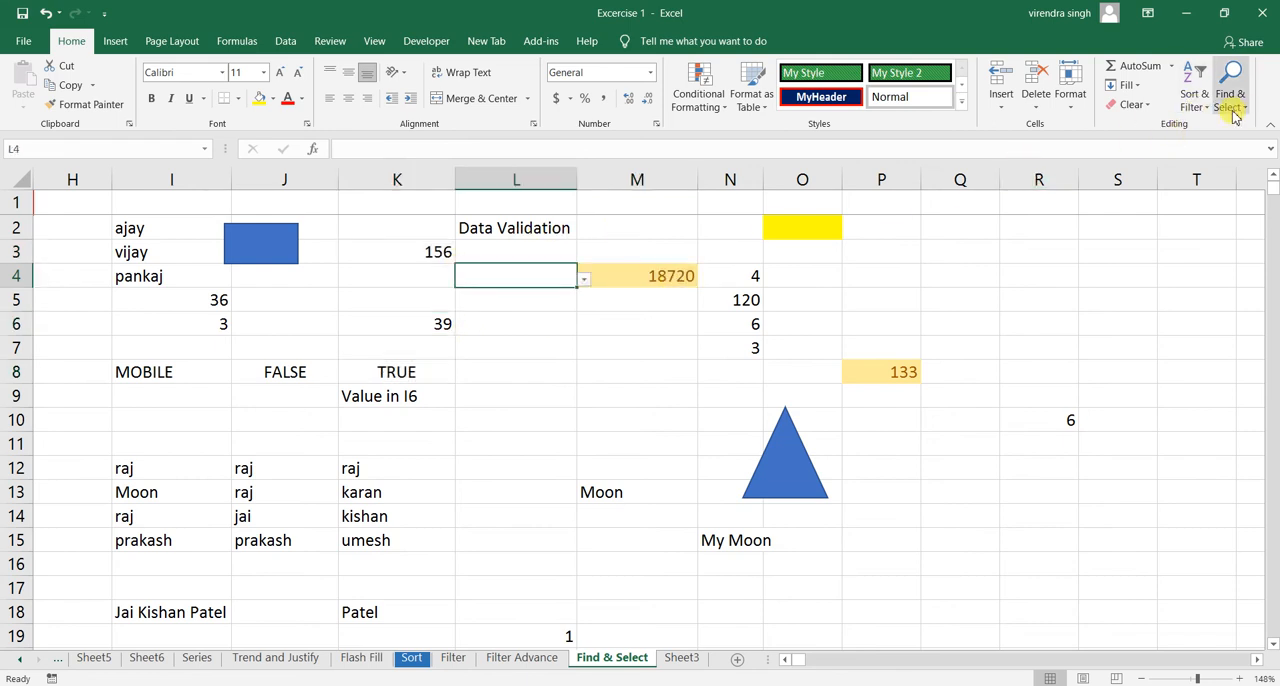
click(1231, 106)
click(1185, 188)
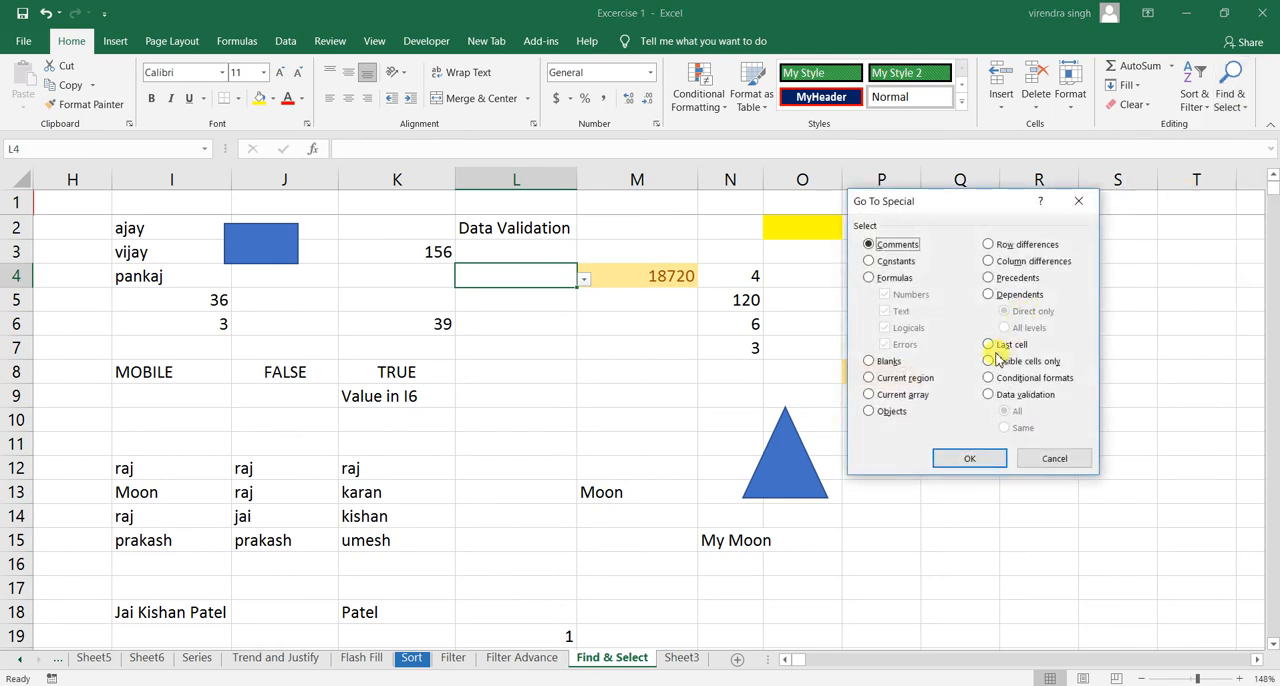
click(1007, 347)
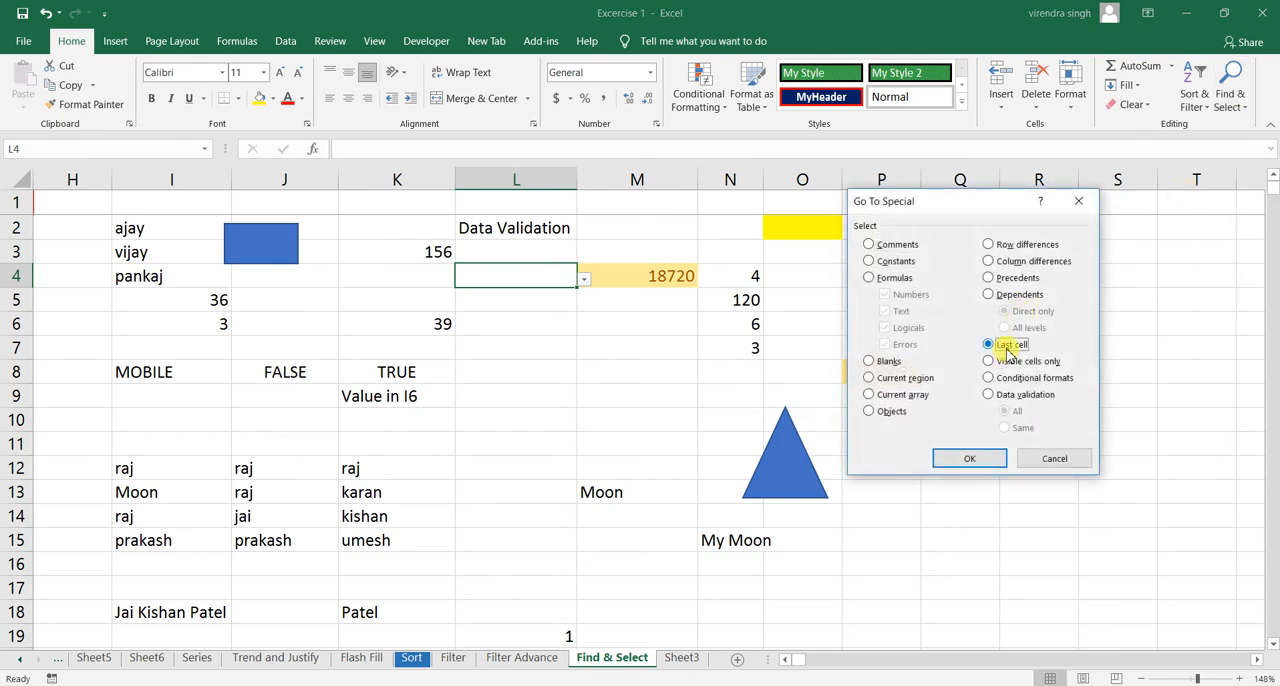
click(968, 461)
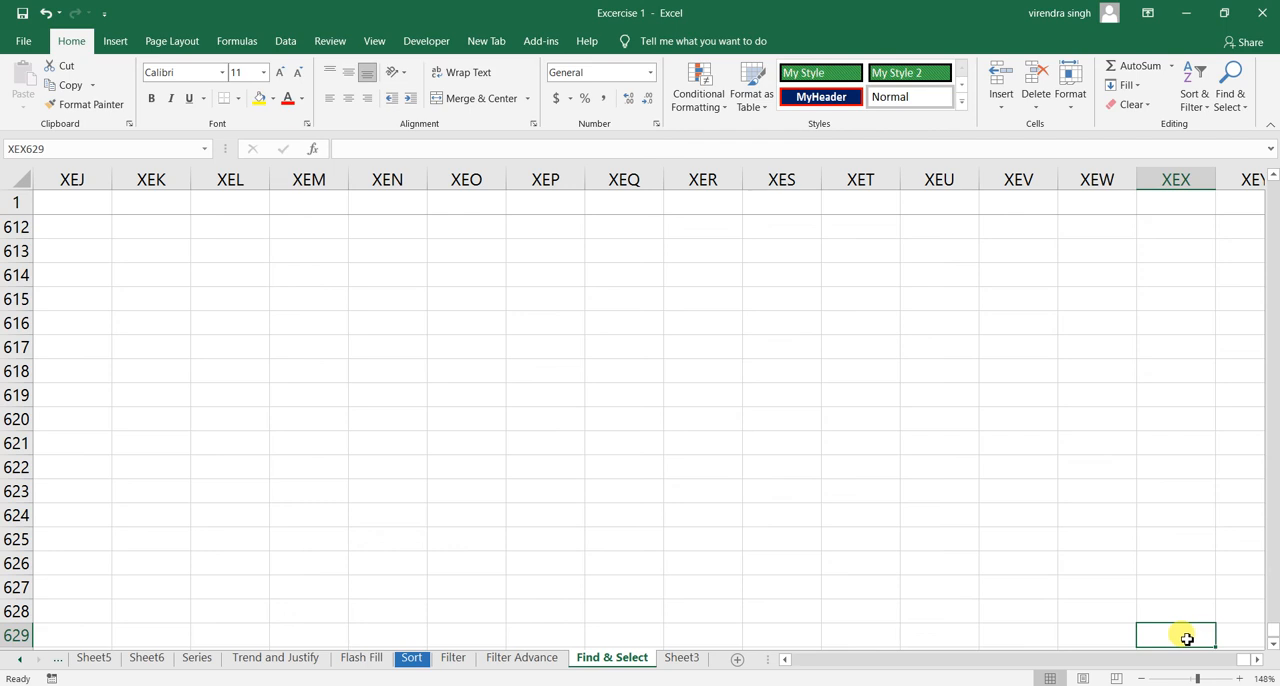
- Examine the sheet's extent along columns XEX and A, and return to the first data cell A2
key(ctrl+Up)
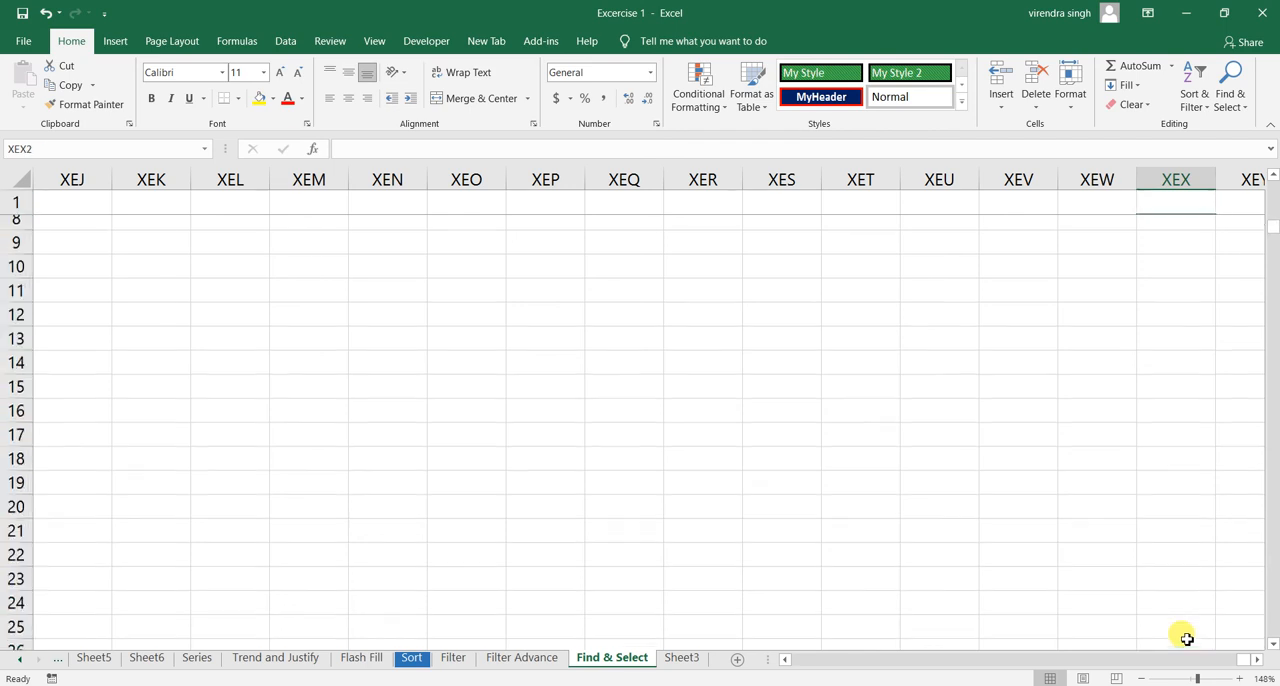
key(ctrl+Down)
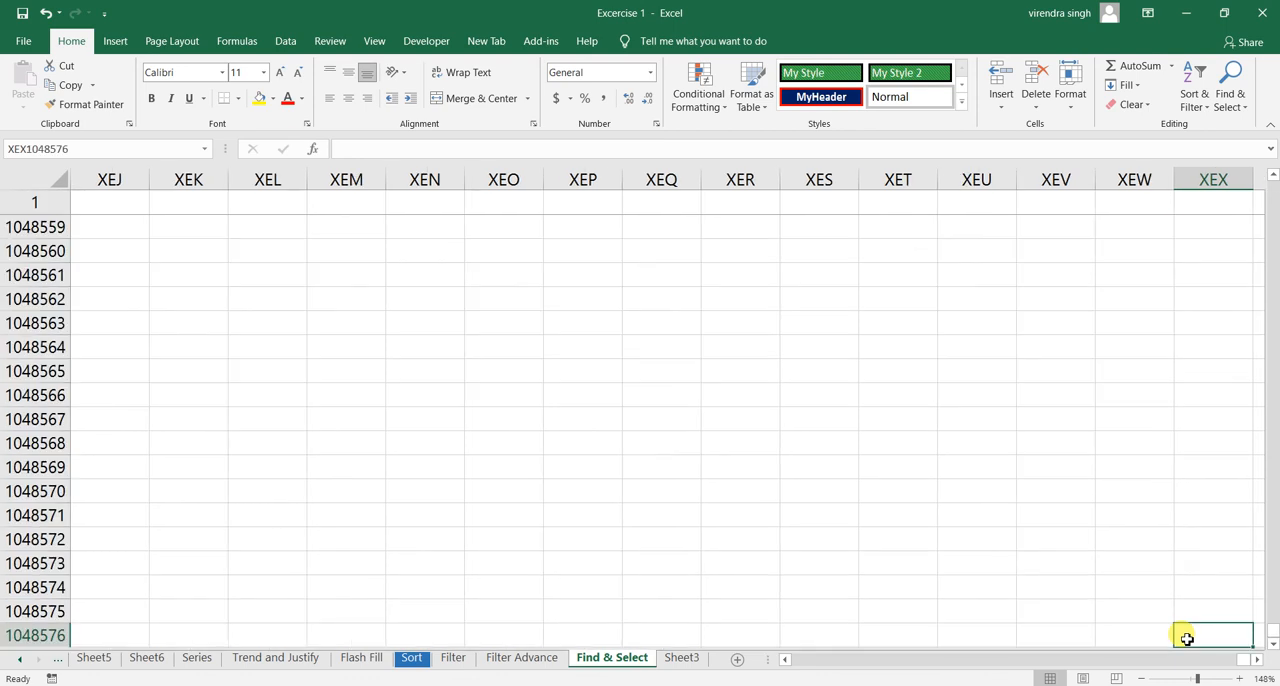
key(ctrl+Up)
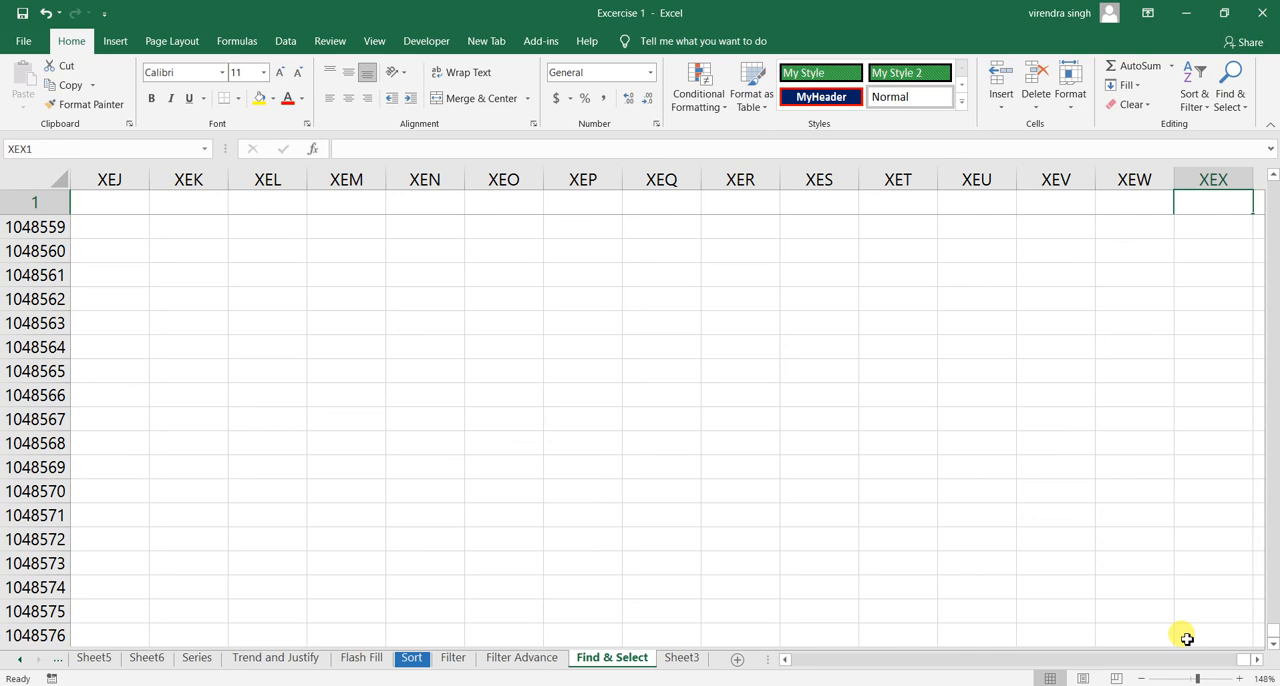
key(Down)
key(Down)
key(Down)
key(Down)
key(ctrl+Down)
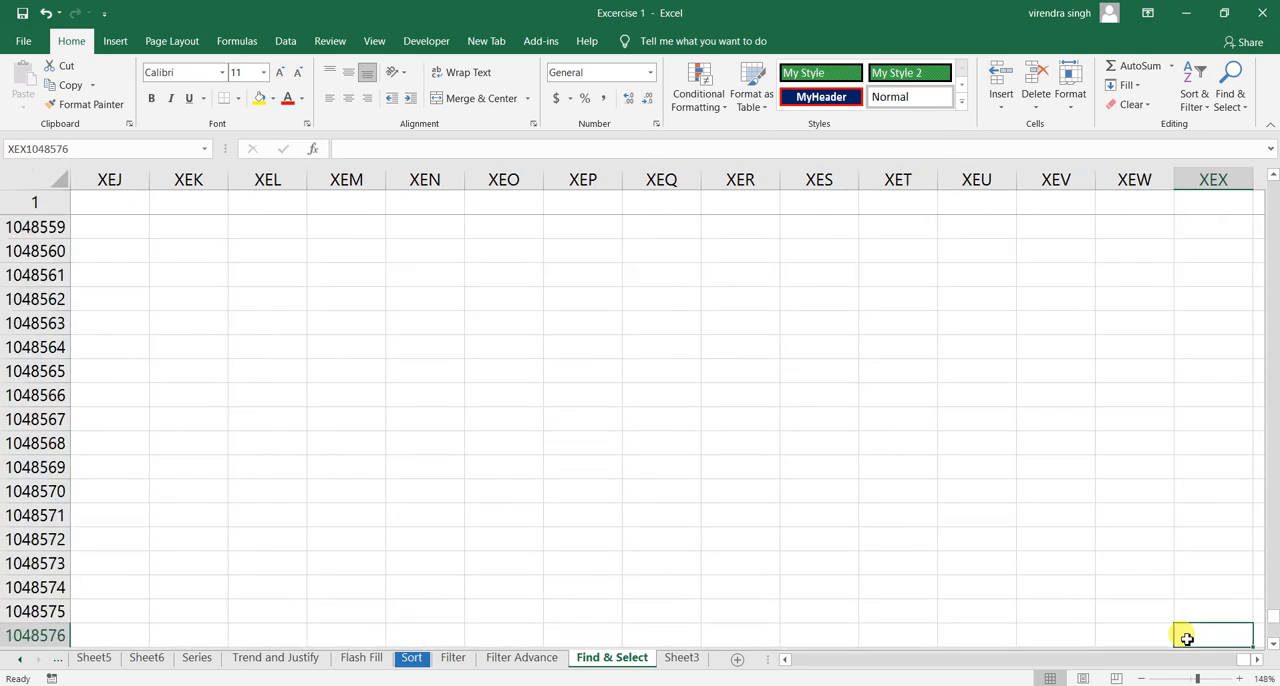
key(ctrl+Left)
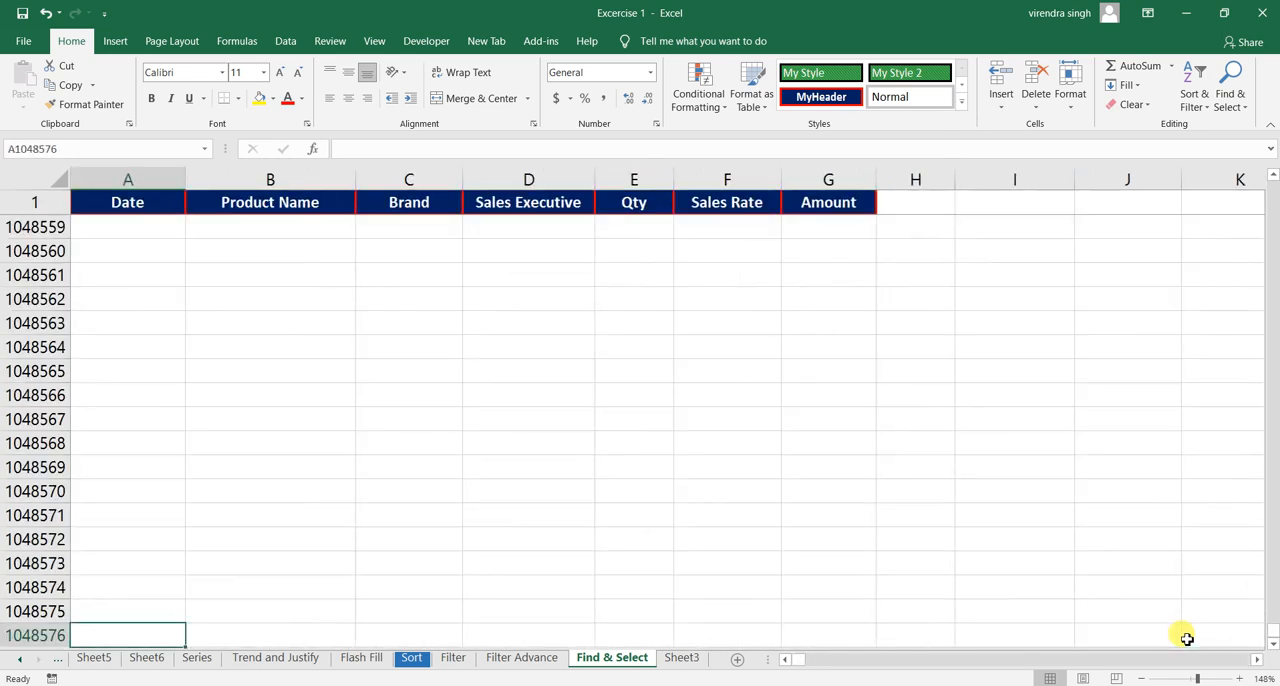
key(ctrl+Up)
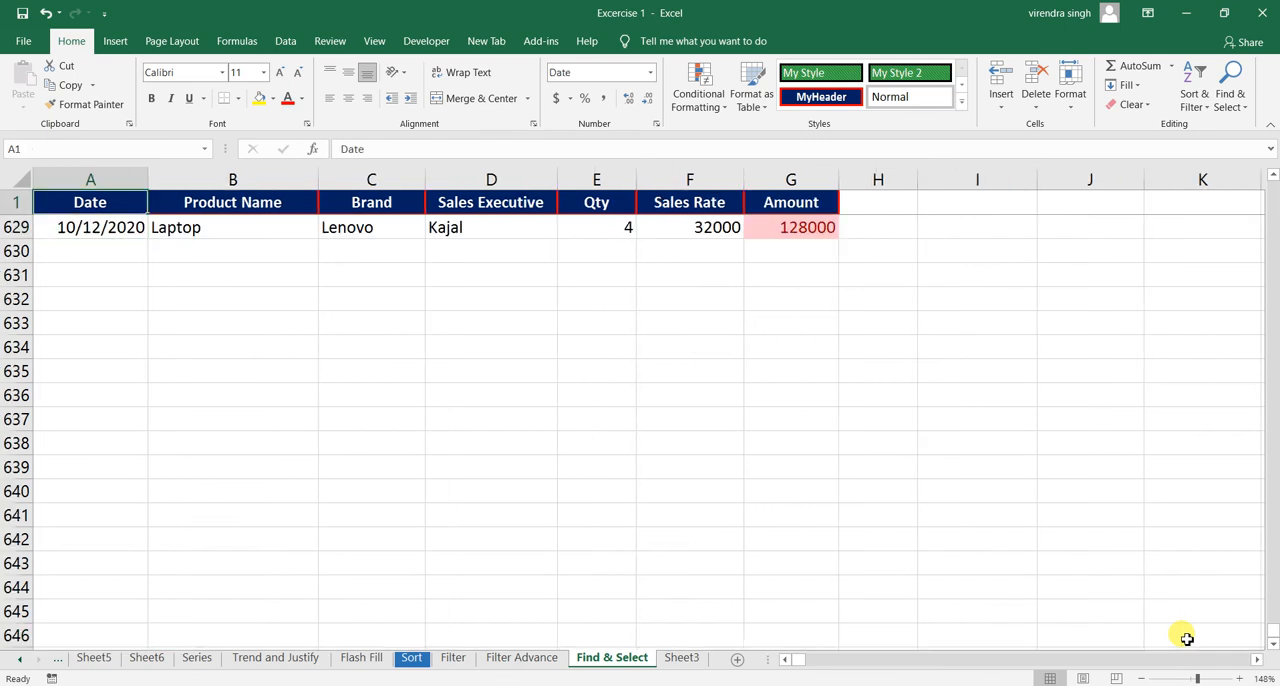
key(ctrl+Up)
key(ctrl+Home)
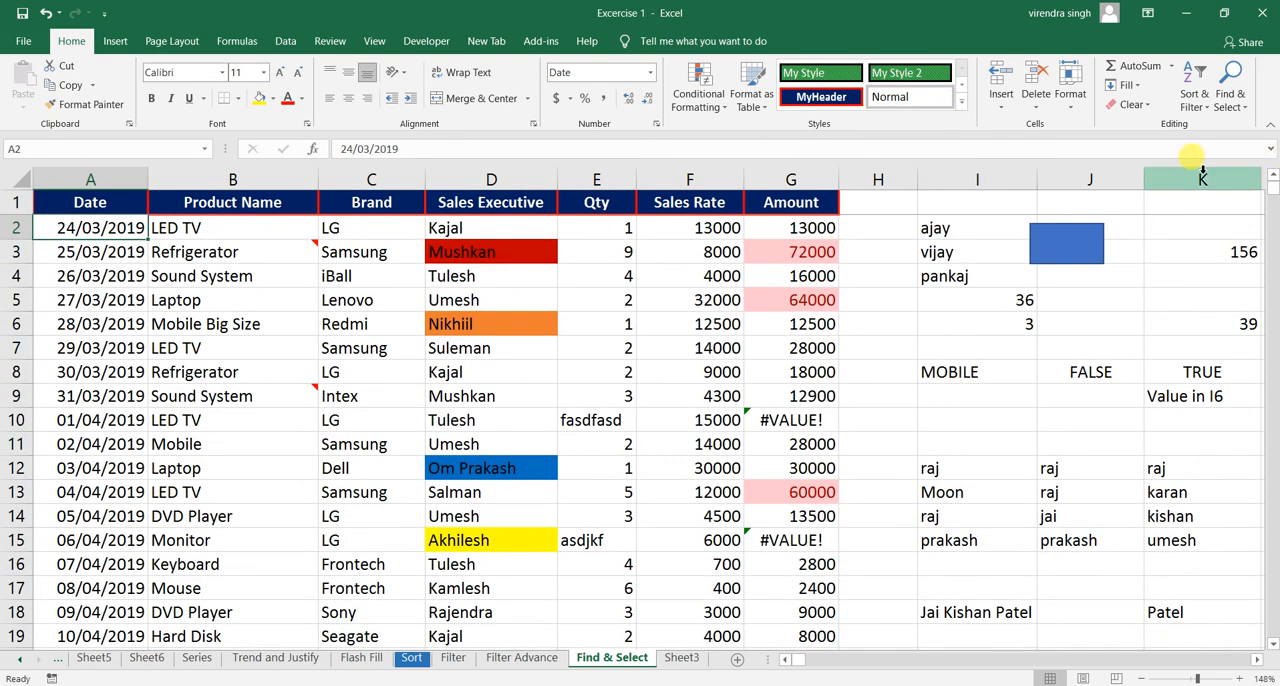
- Switch to the Filter Advance sheet and jump to its last cell using Go To Special
click(1229, 88)
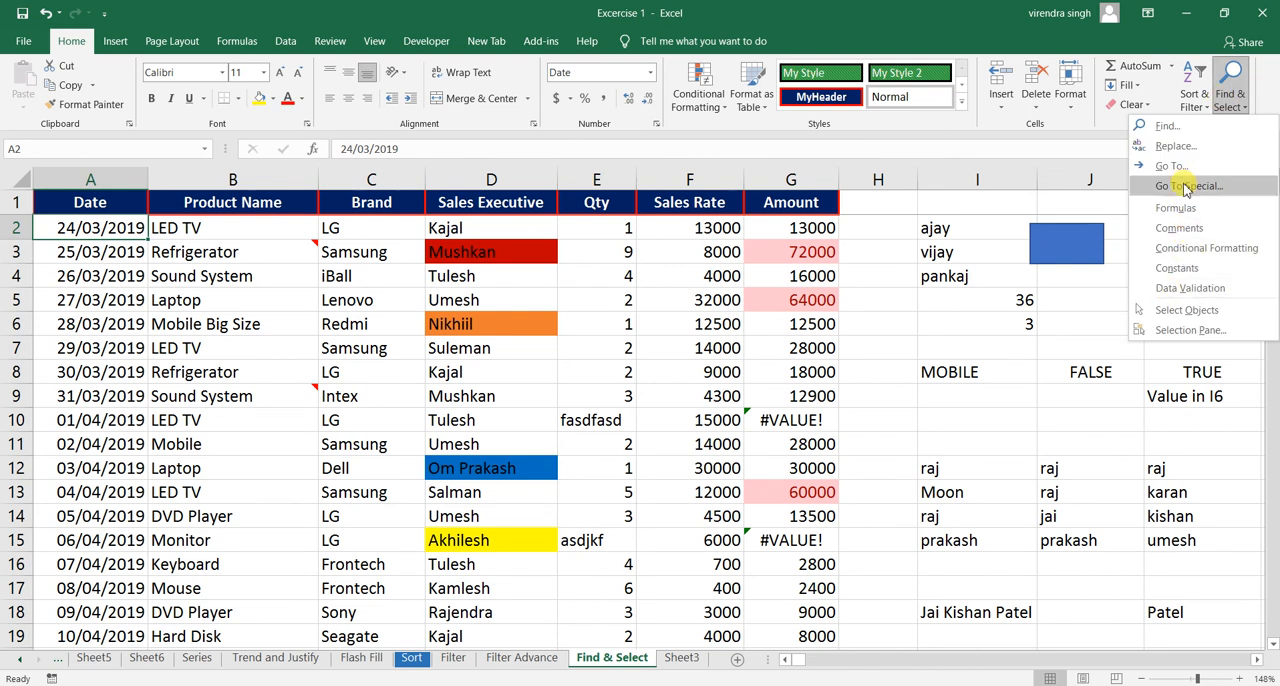
click(530, 668)
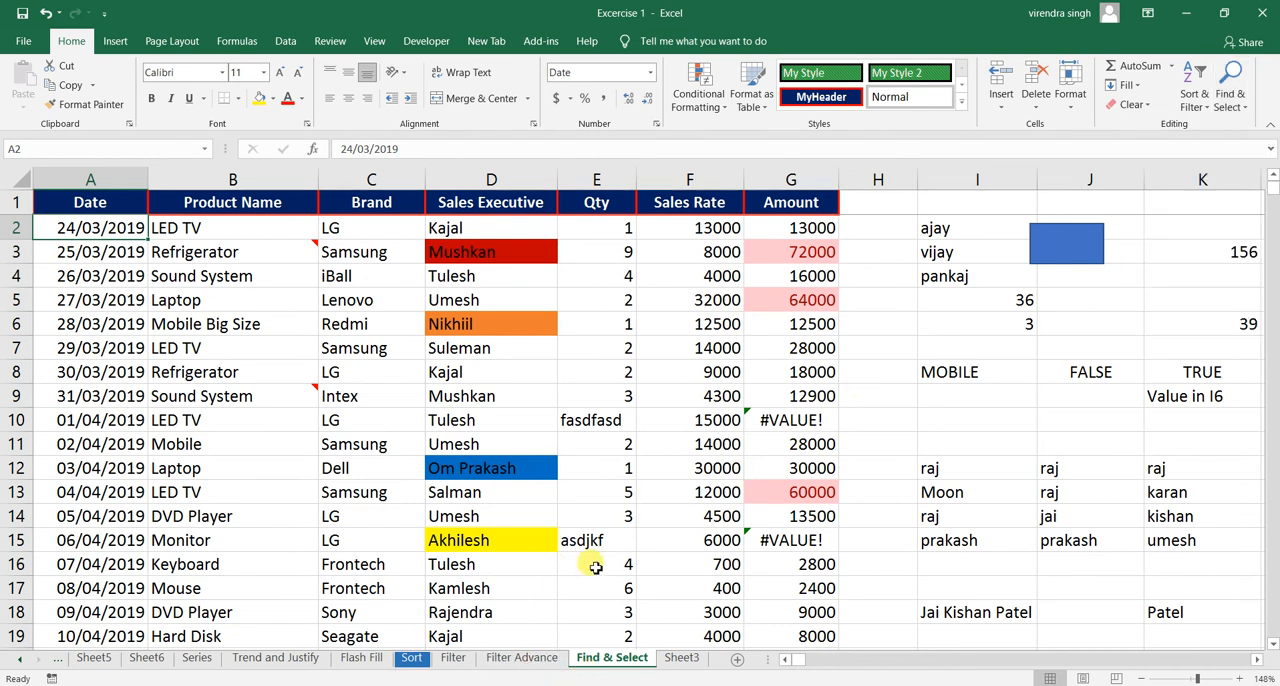
click(510, 664)
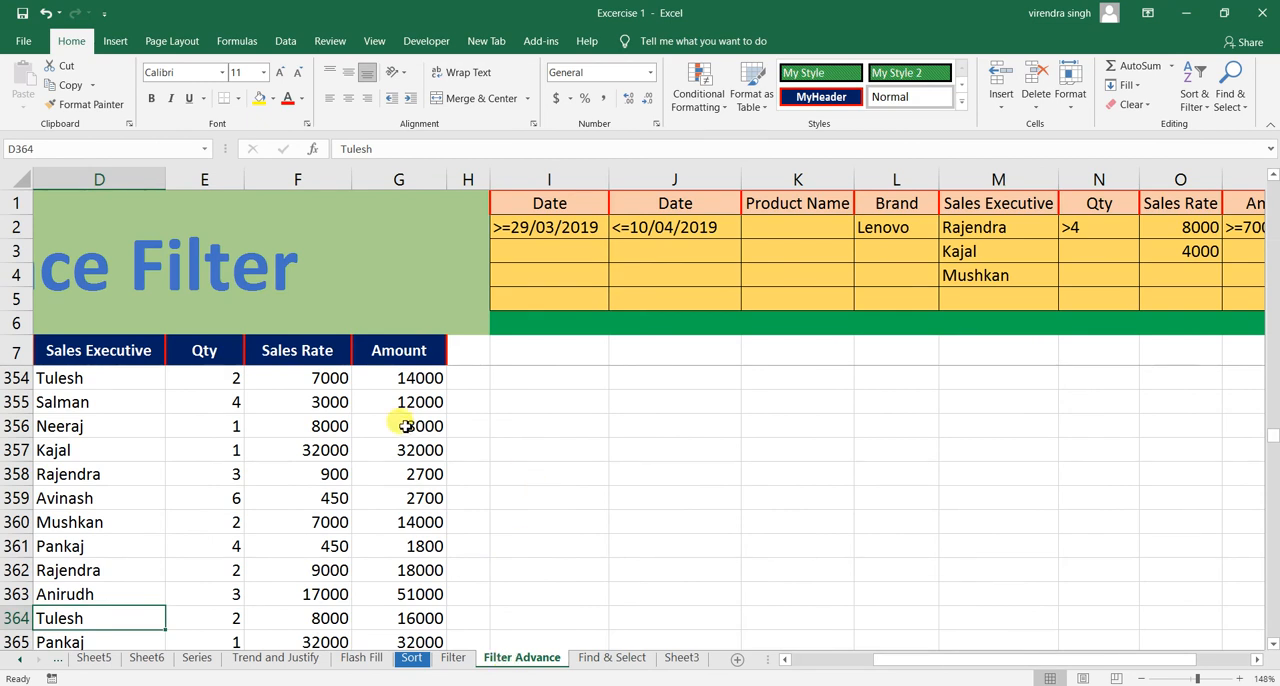
click(401, 372)
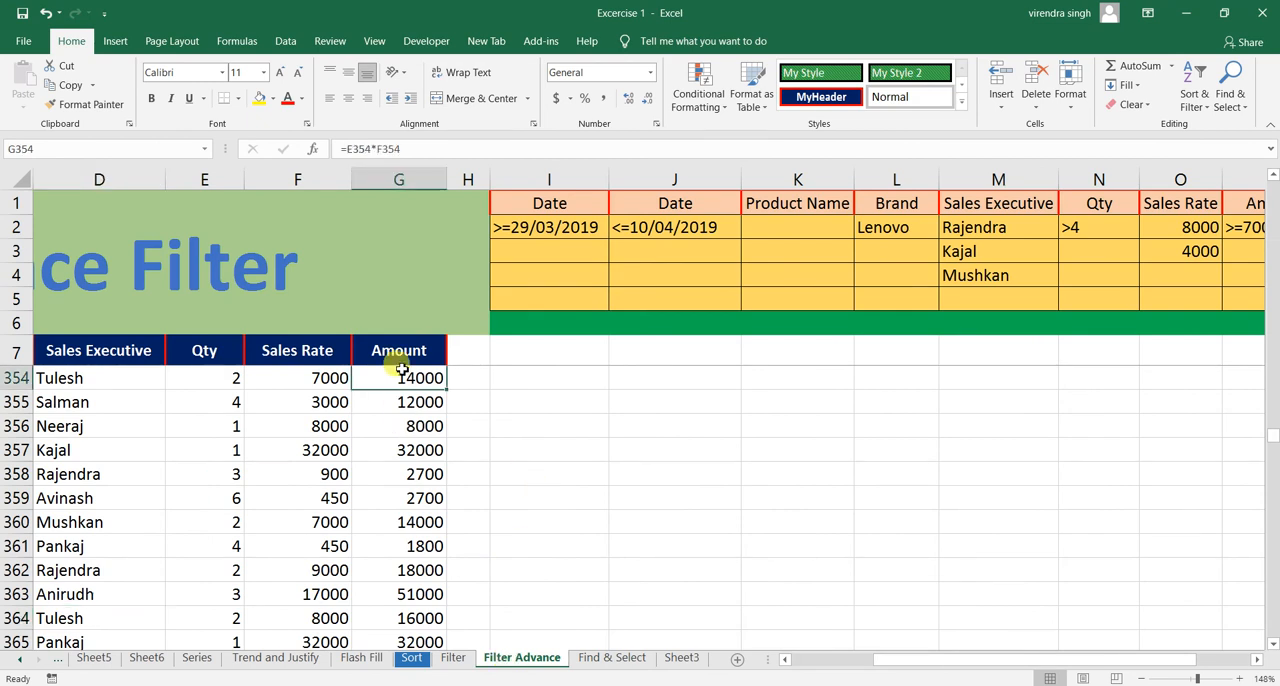
click(1228, 92)
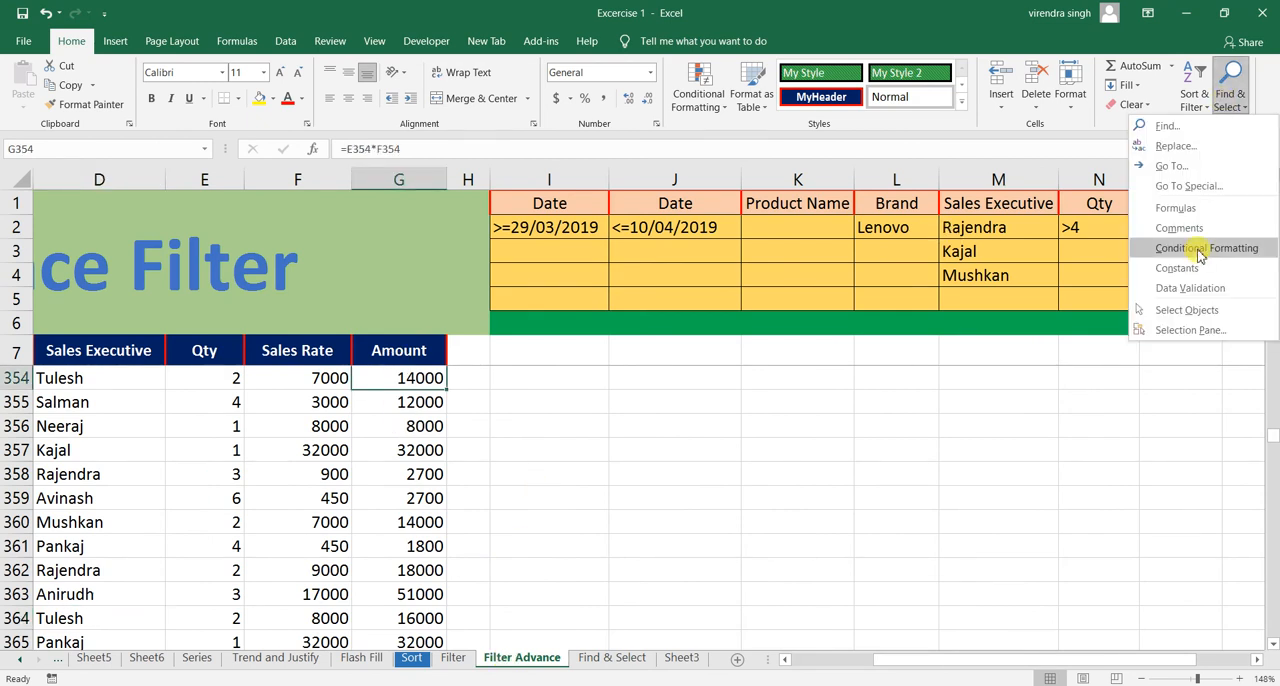
click(1183, 187)
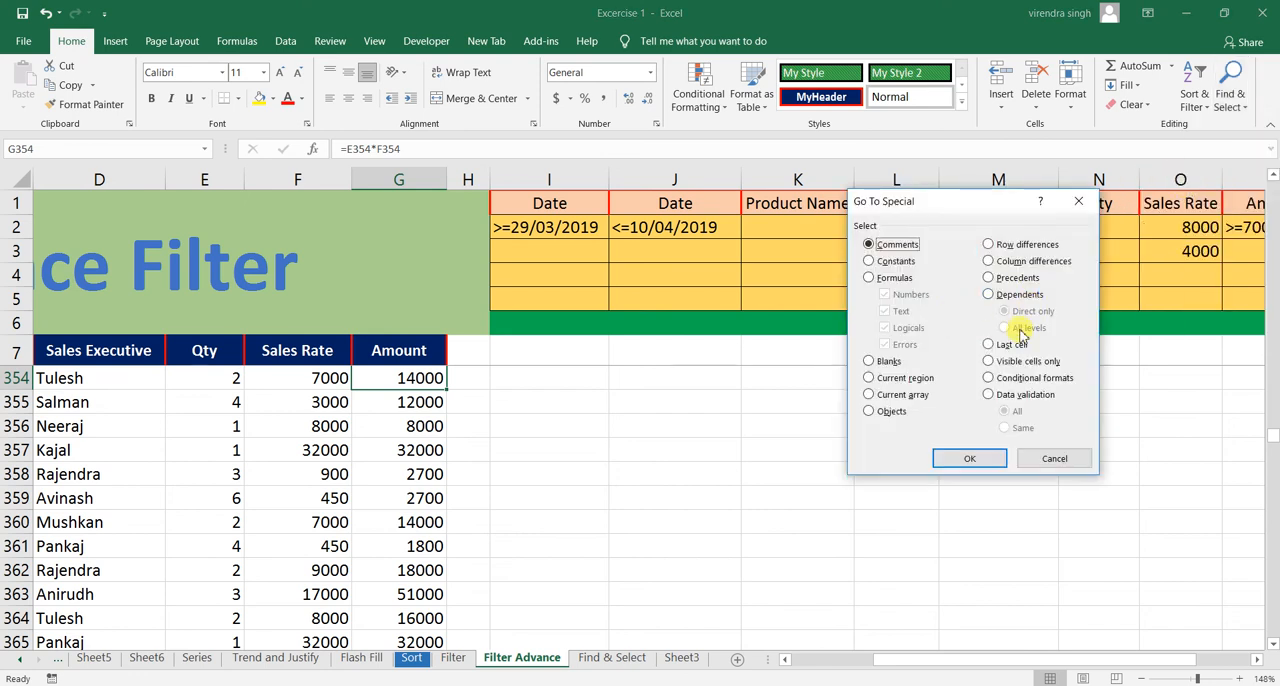
click(1012, 344)
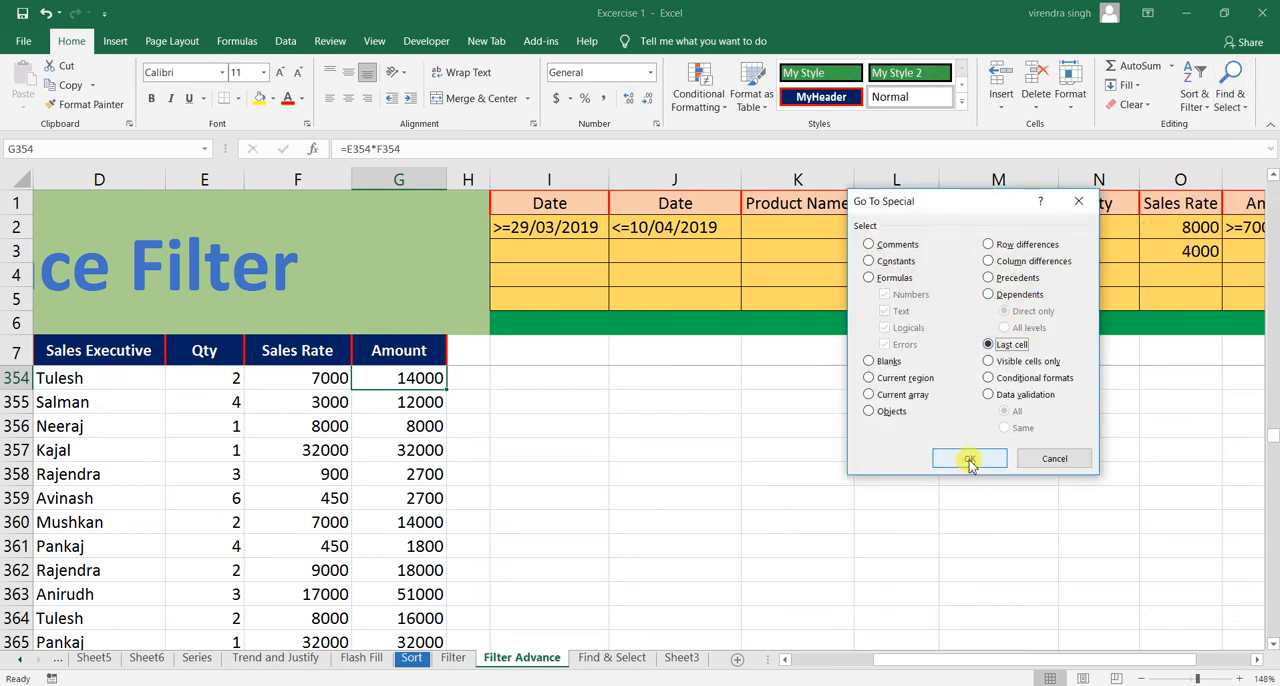
click(969, 458)
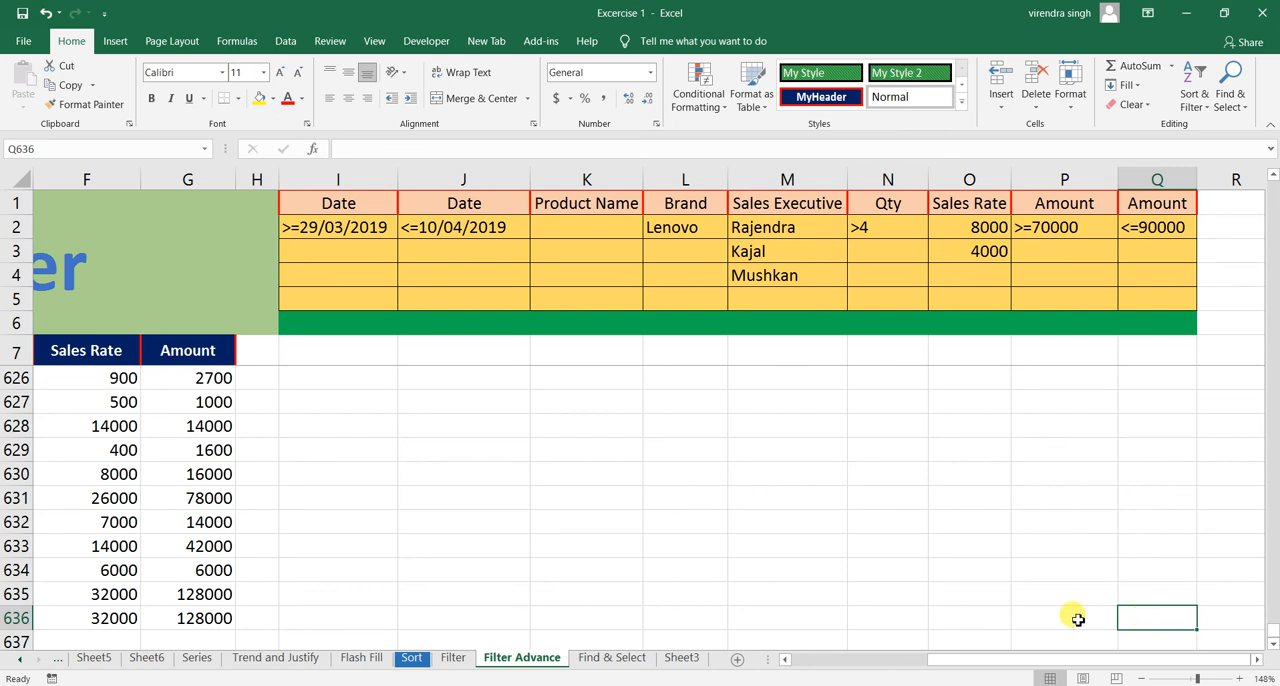
- Return to the Find & Select sheet and review the Go To Special options without applying any
click(606, 659)
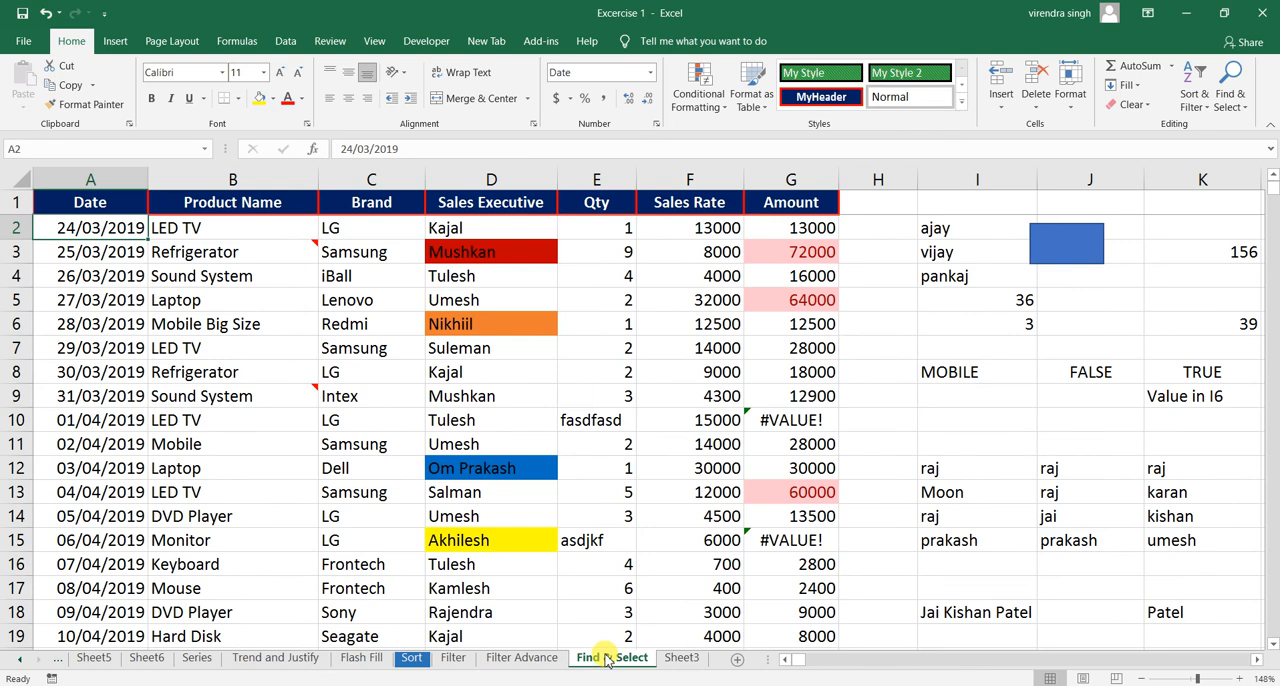
click(851, 323)
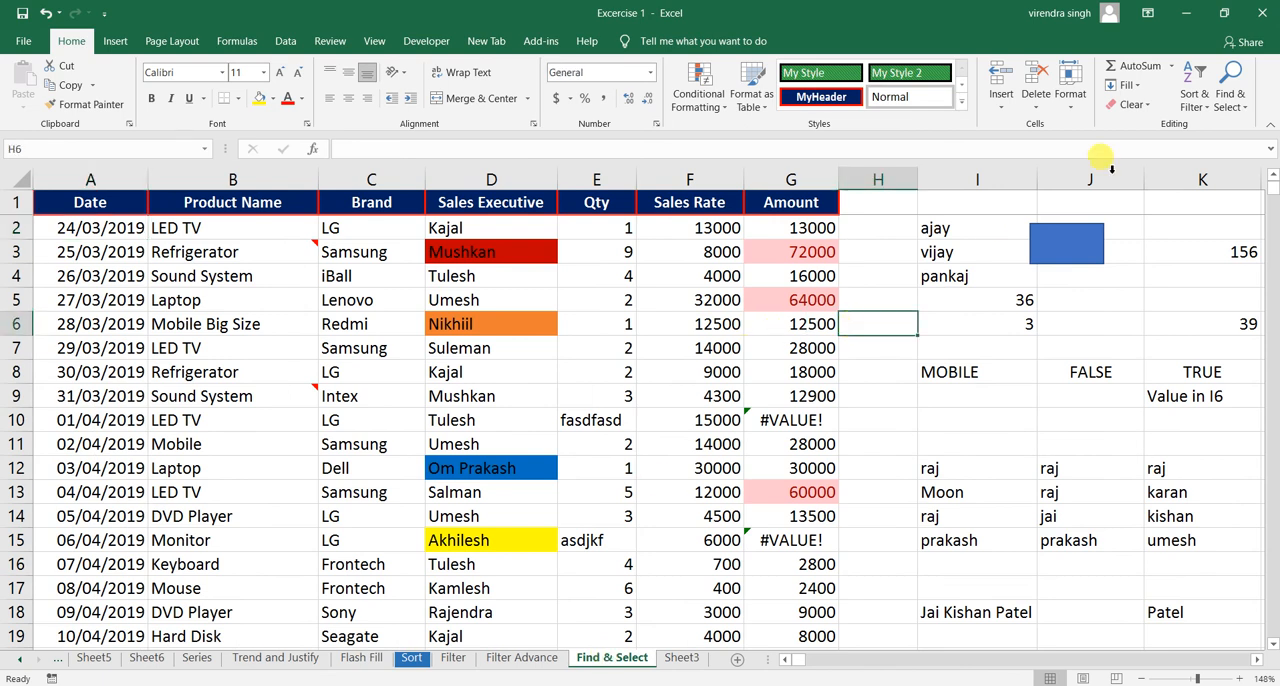
click(1240, 105)
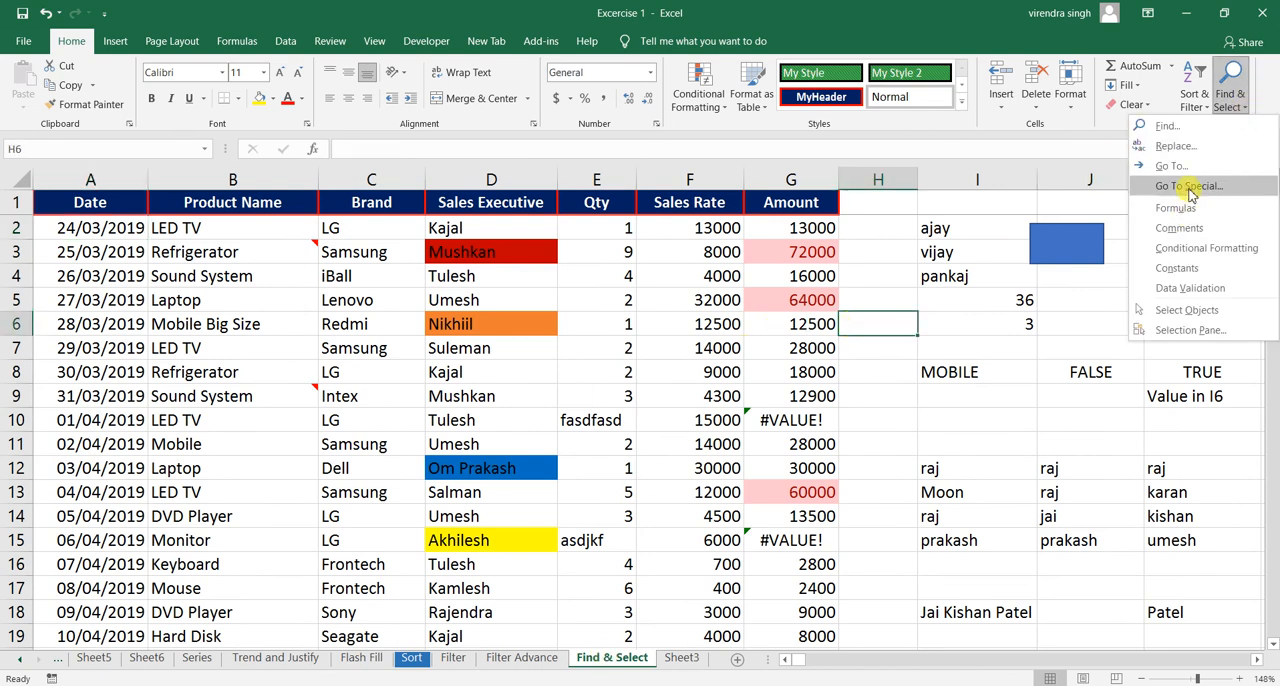
click(1189, 190)
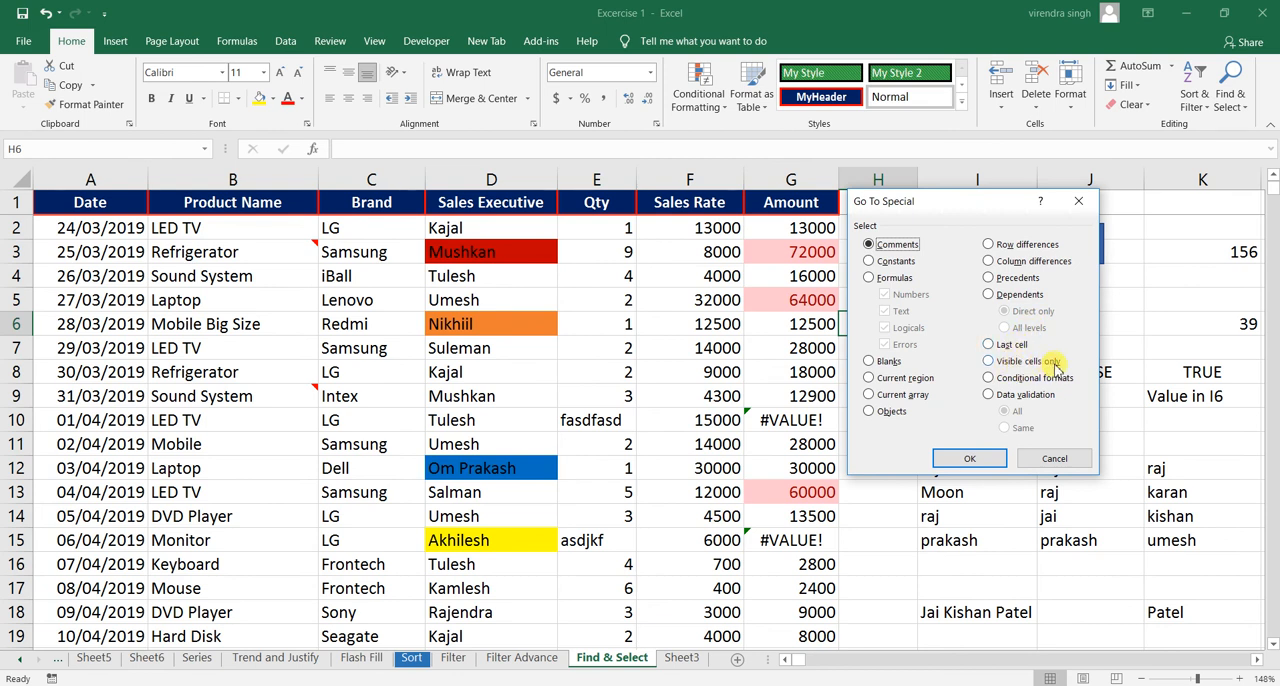
click(1052, 460)
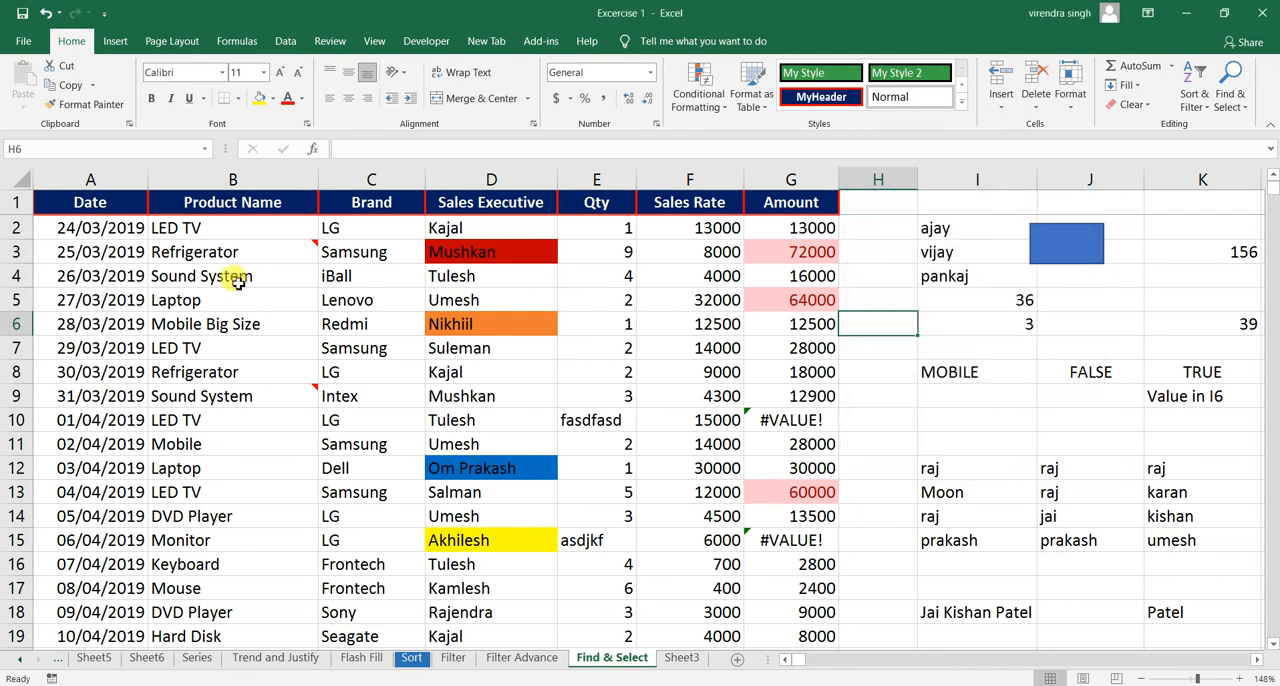
- Hide rows 3 to 5 of the sales data
click(124, 255)
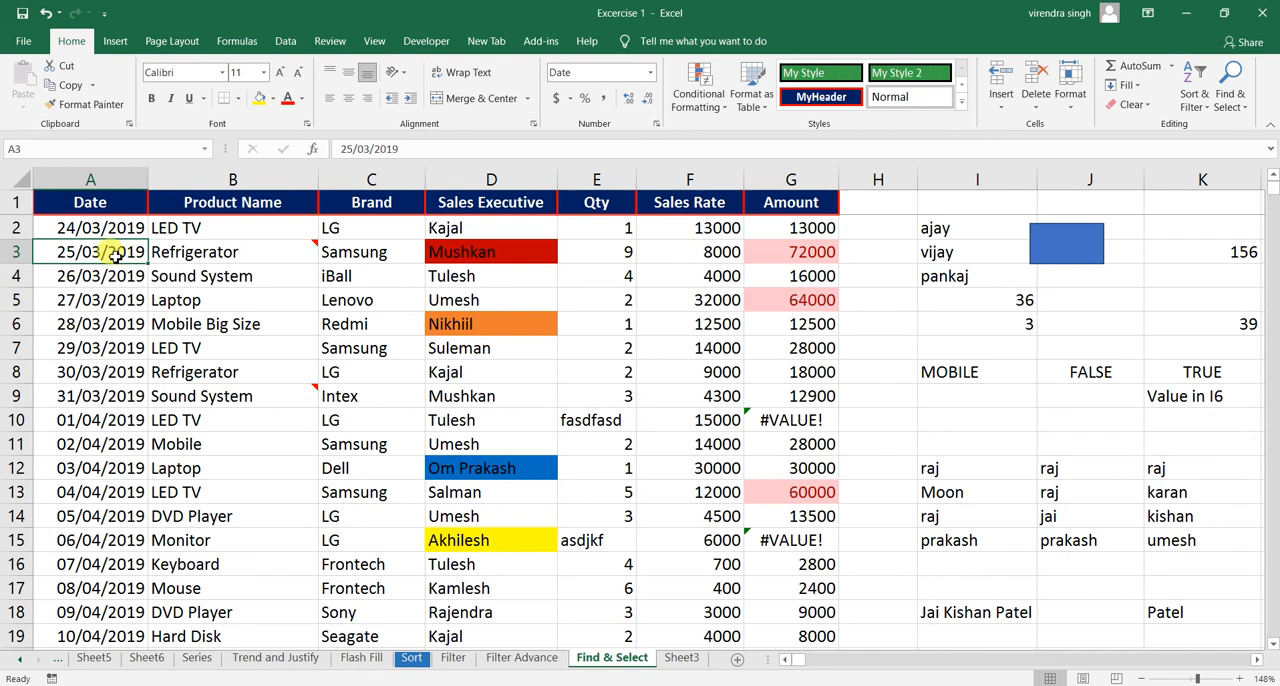
drag(110, 255, 115, 295)
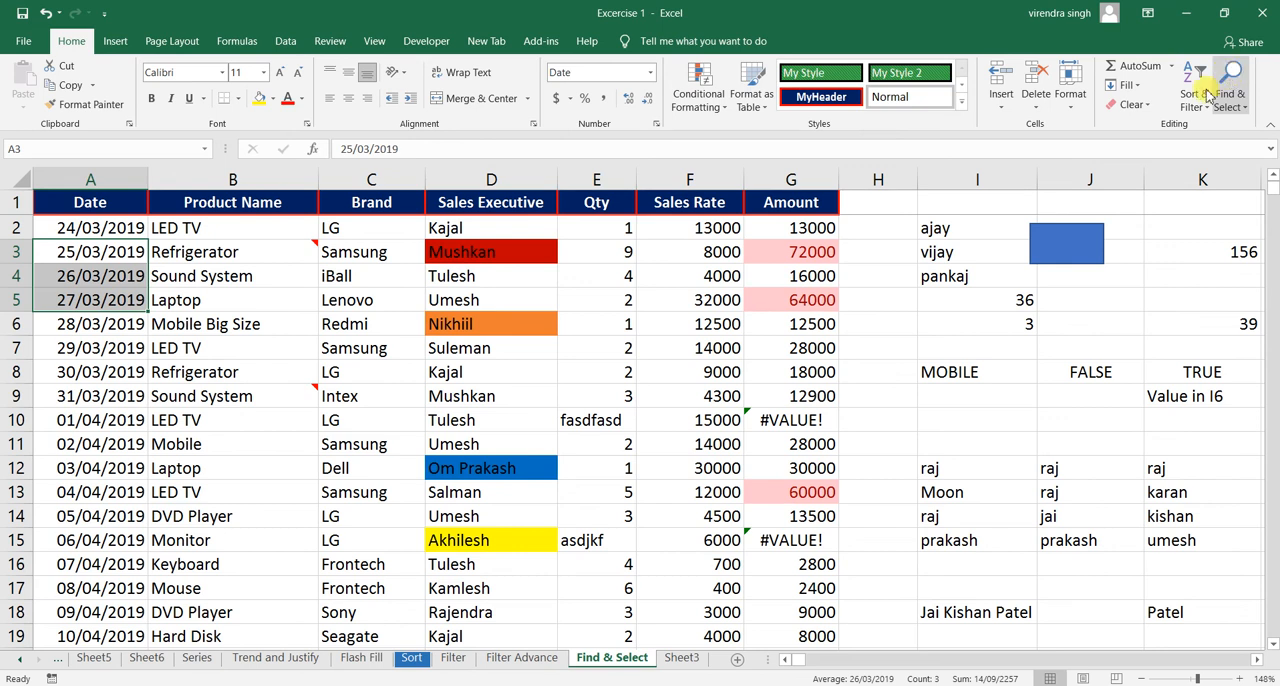
click(1068, 96)
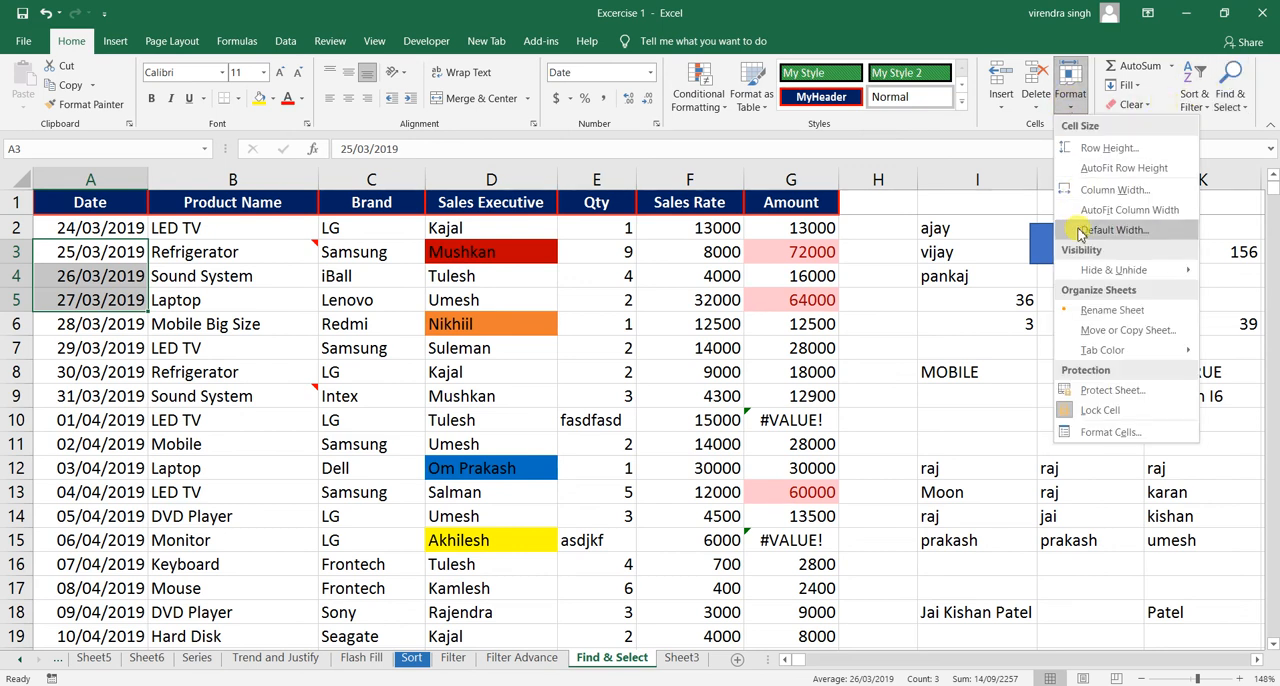
mouse_move(1090, 270)
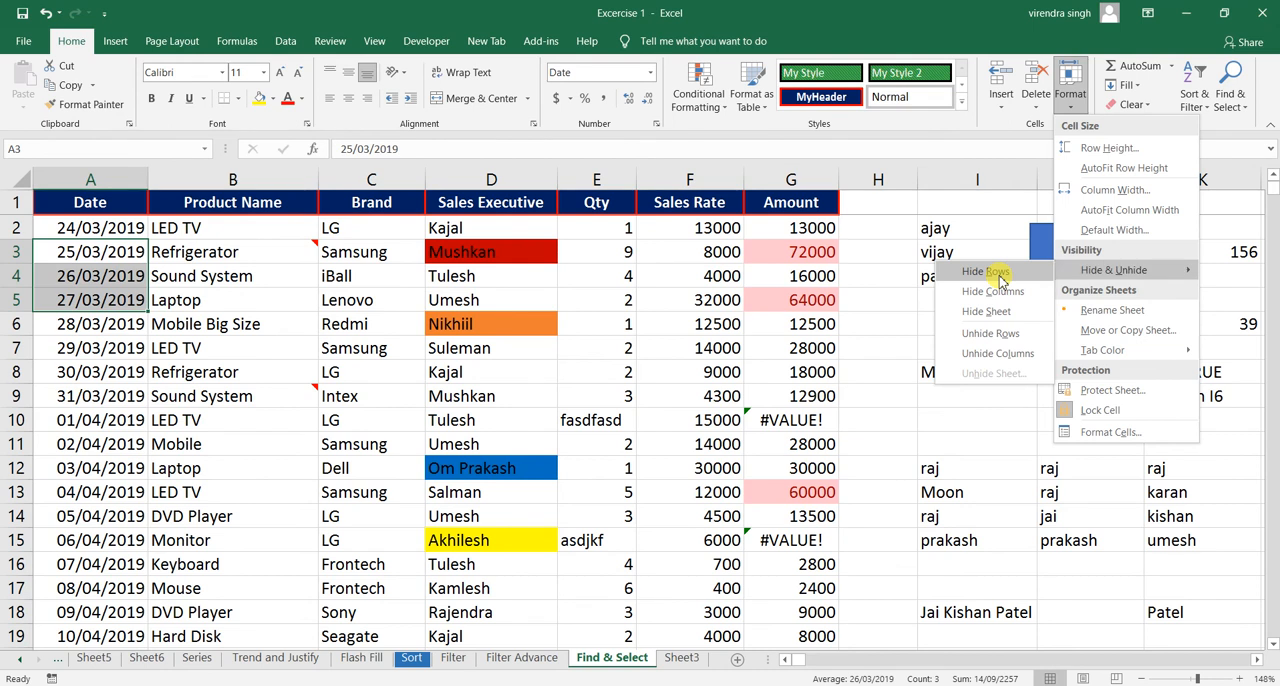
click(1000, 280)
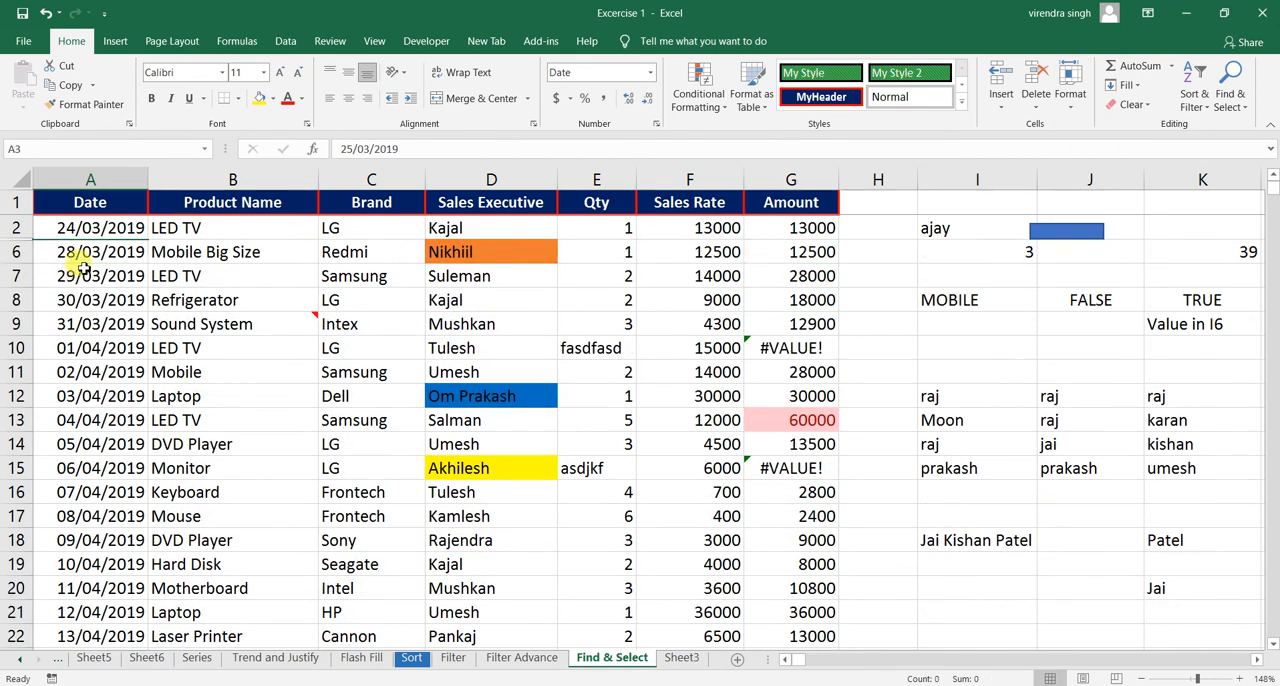
- Copy the range A1:G9 with its hidden rows to cell J3 of Sheet3 and autofit column J's width
drag(63, 200, 764, 324)
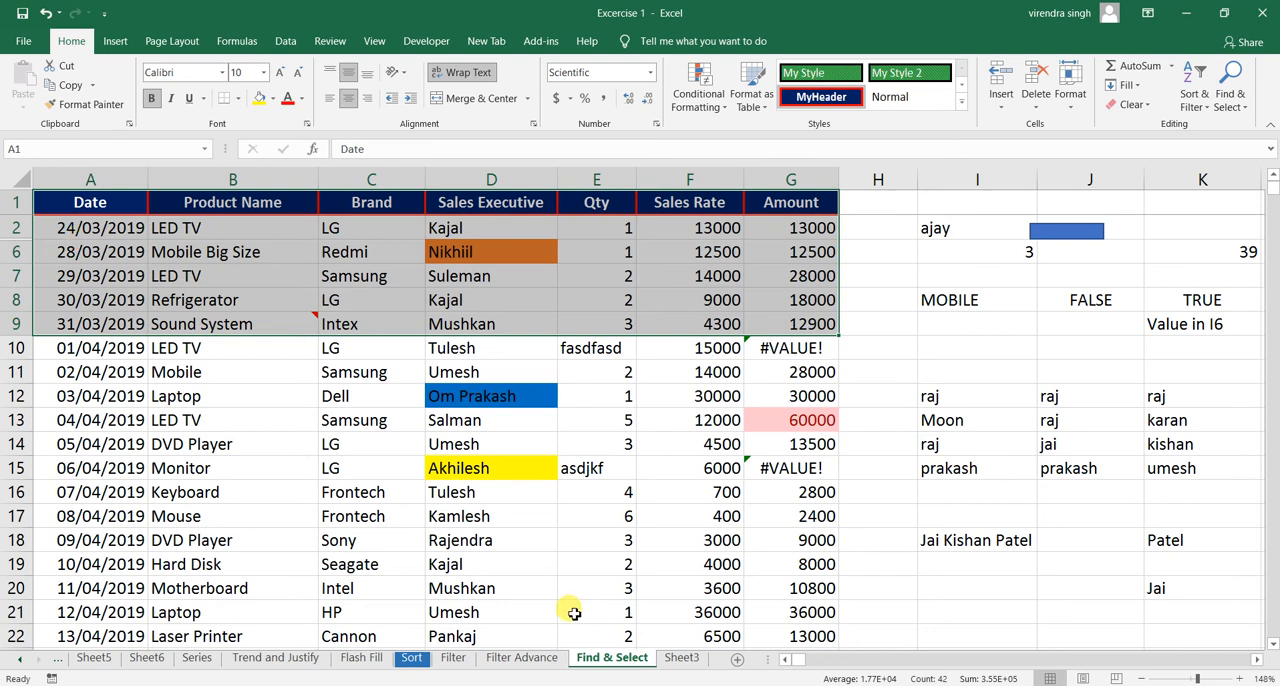
key(ctrl+c)
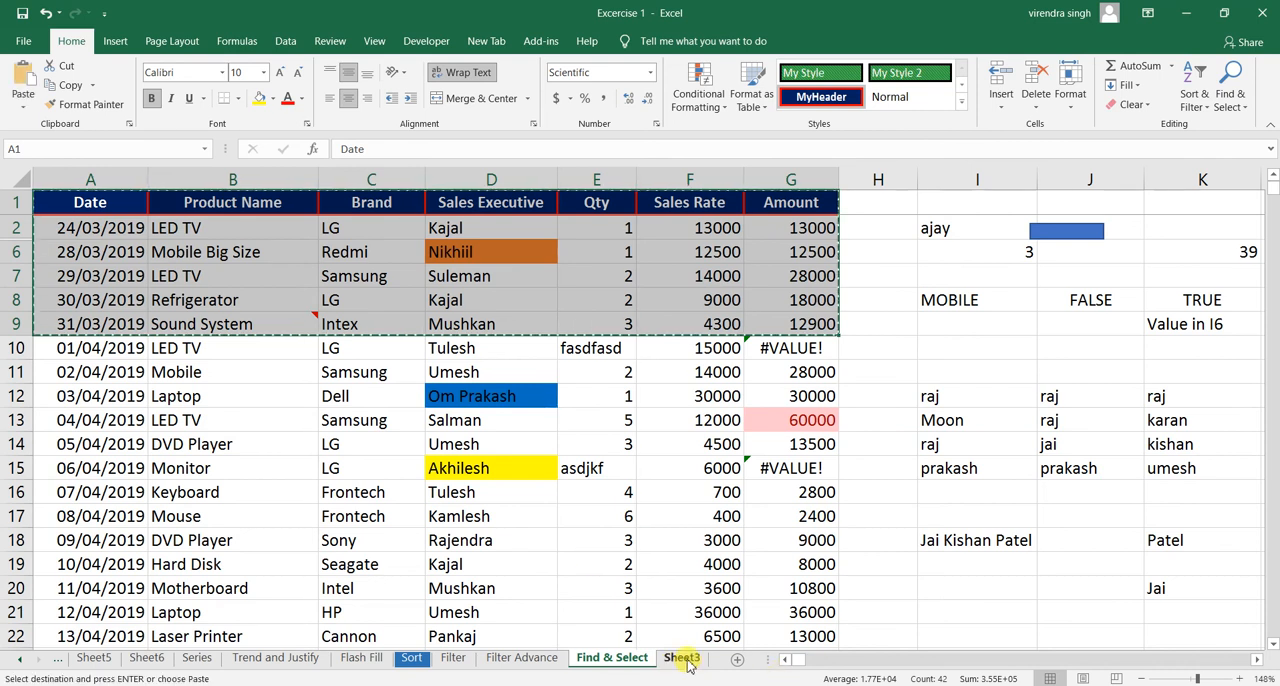
click(684, 658)
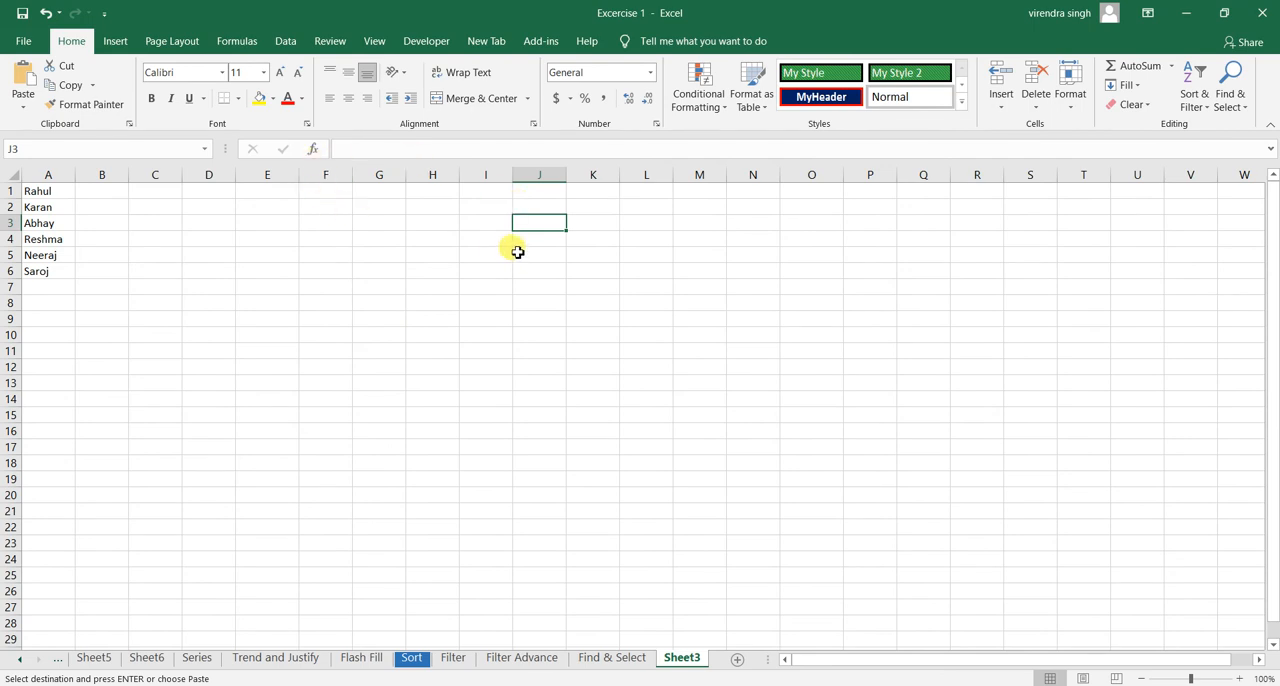
key(ctrl+v)
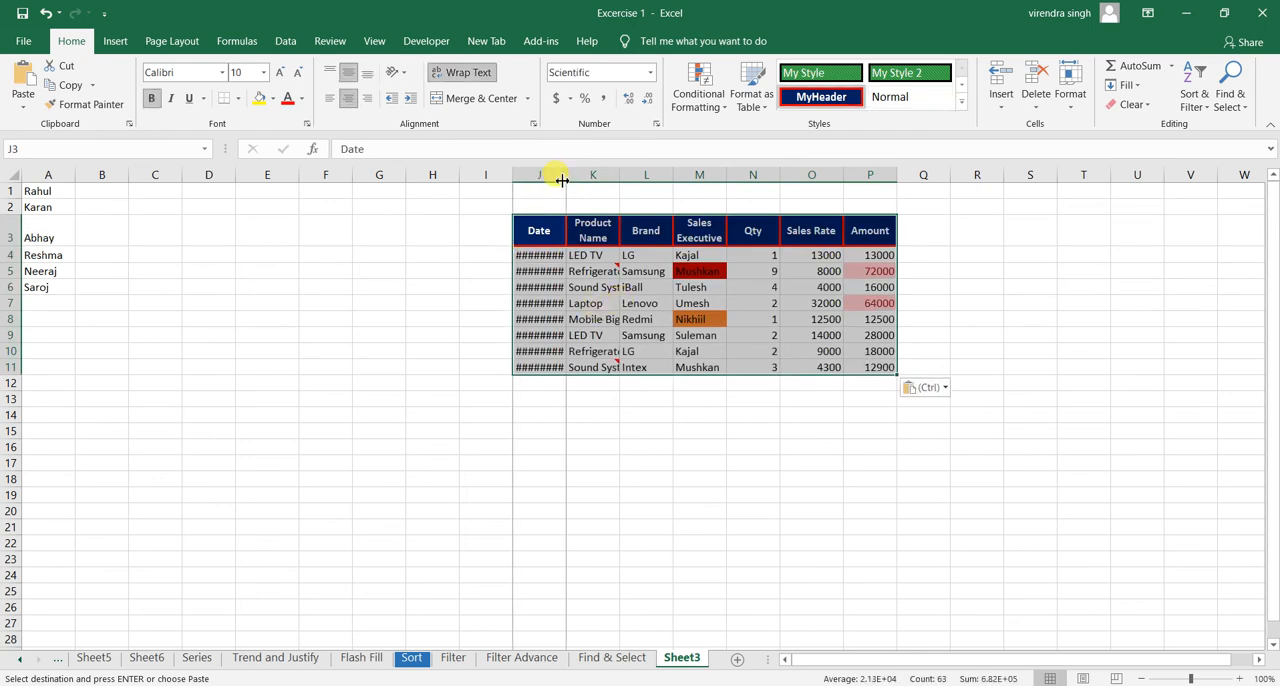
click(545, 175)
double_click(562, 180)
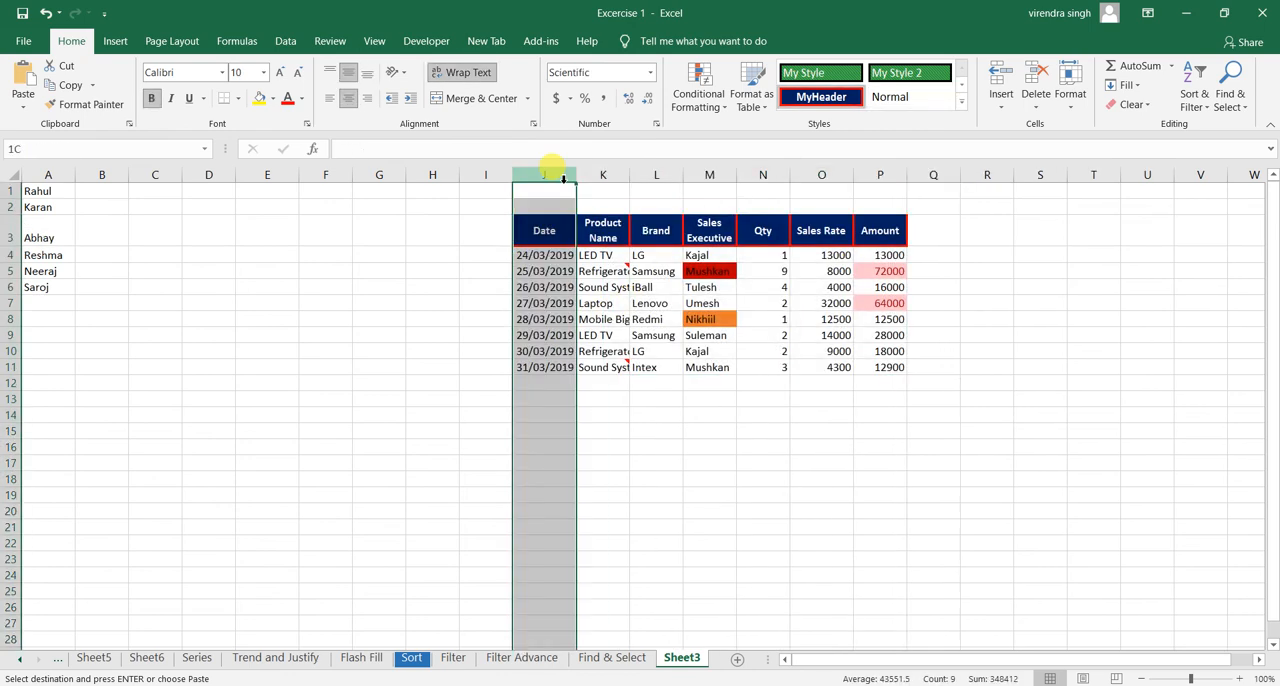
- Check the pasted dates in column J from J4 down to J11, and return to the Find & Select sheet
click(548, 232)
click(553, 271)
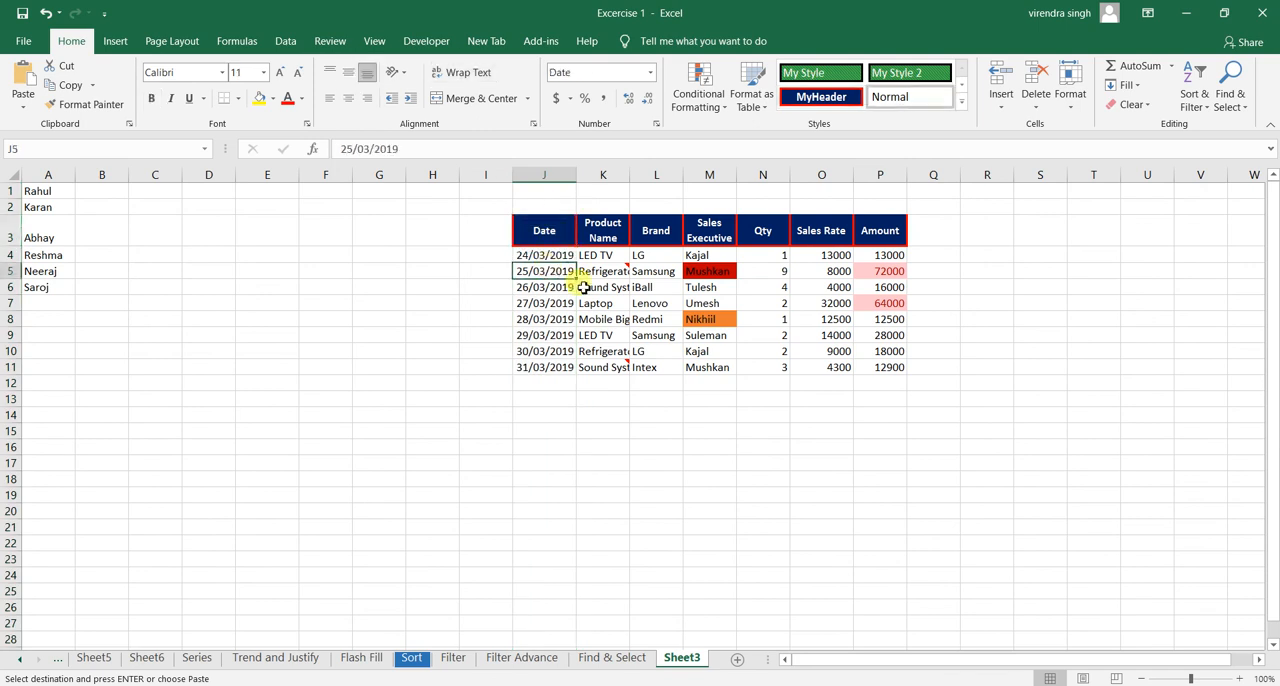
click(560, 257)
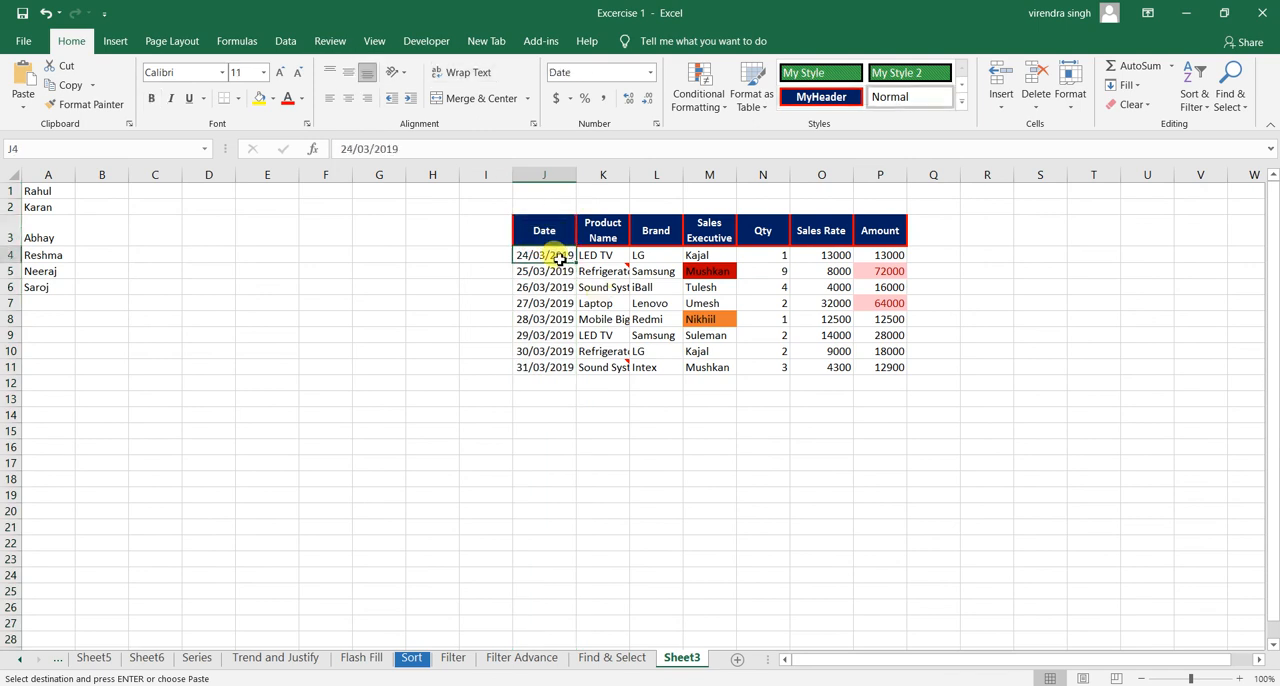
key(Down)
key(Down)
key(Down)
key(Down)
key(Down)
key(Down)
key(Down)
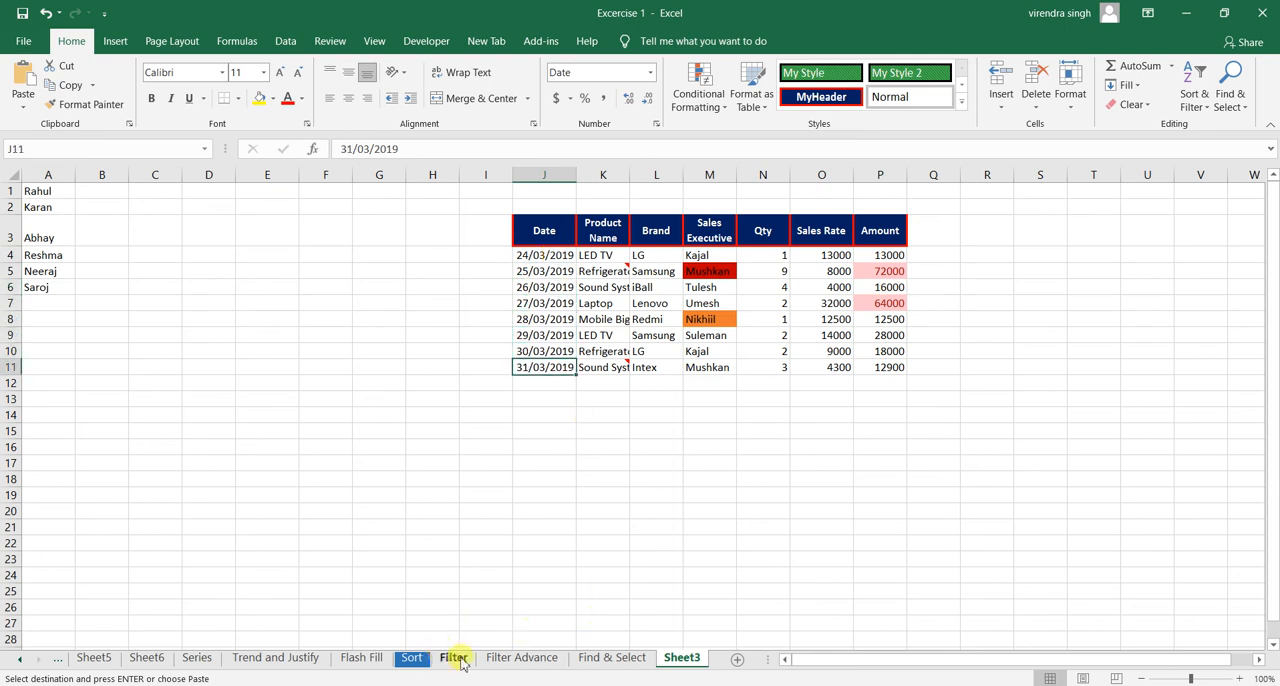
click(609, 657)
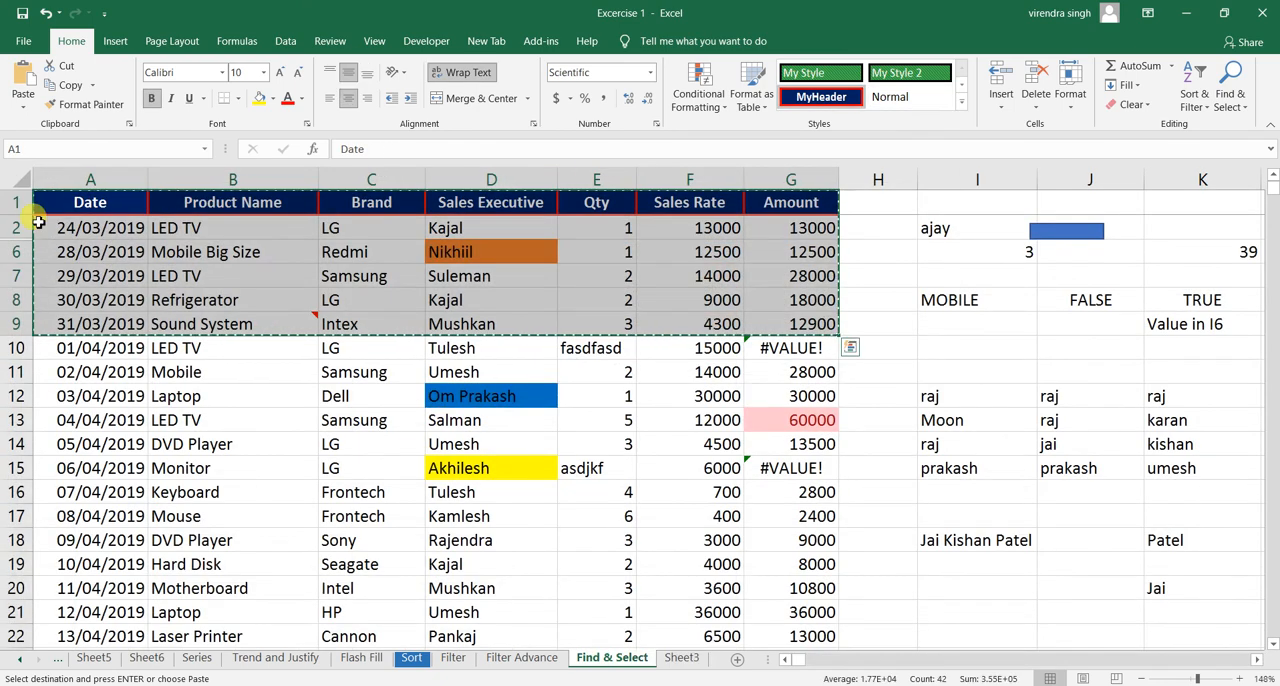
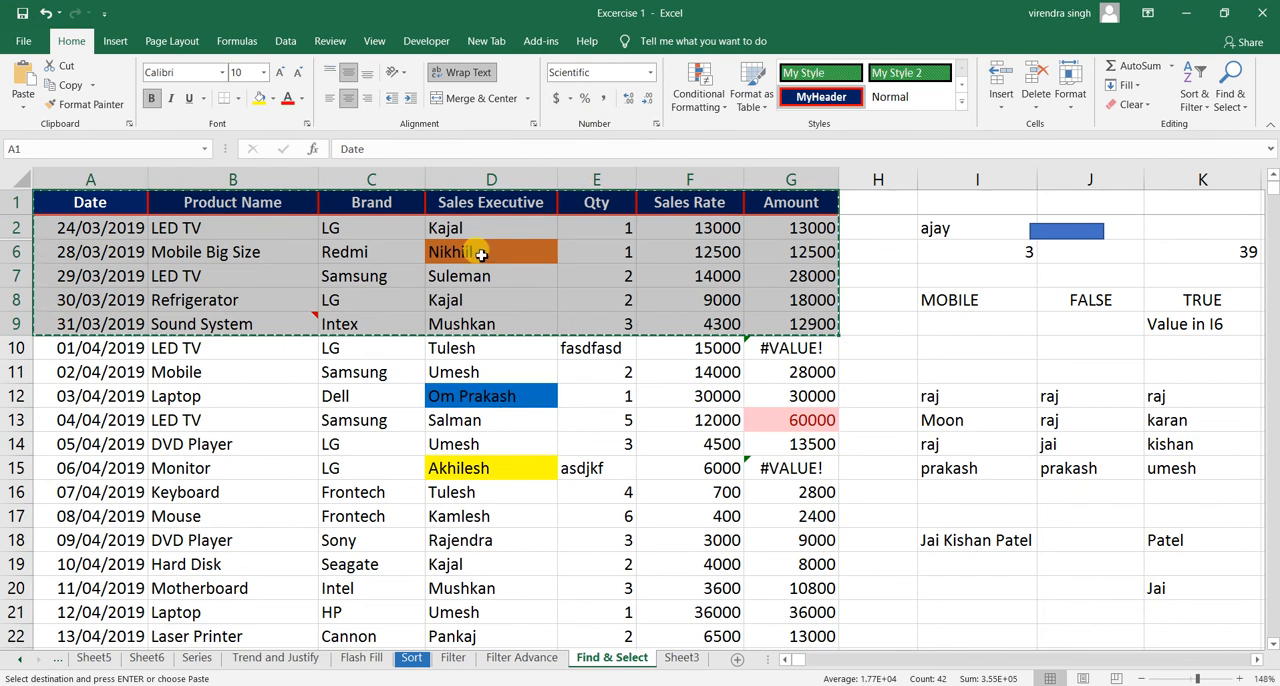
- Restrict the selection of A1:G9 to its visible cells only using Go To Special
key(Escape)
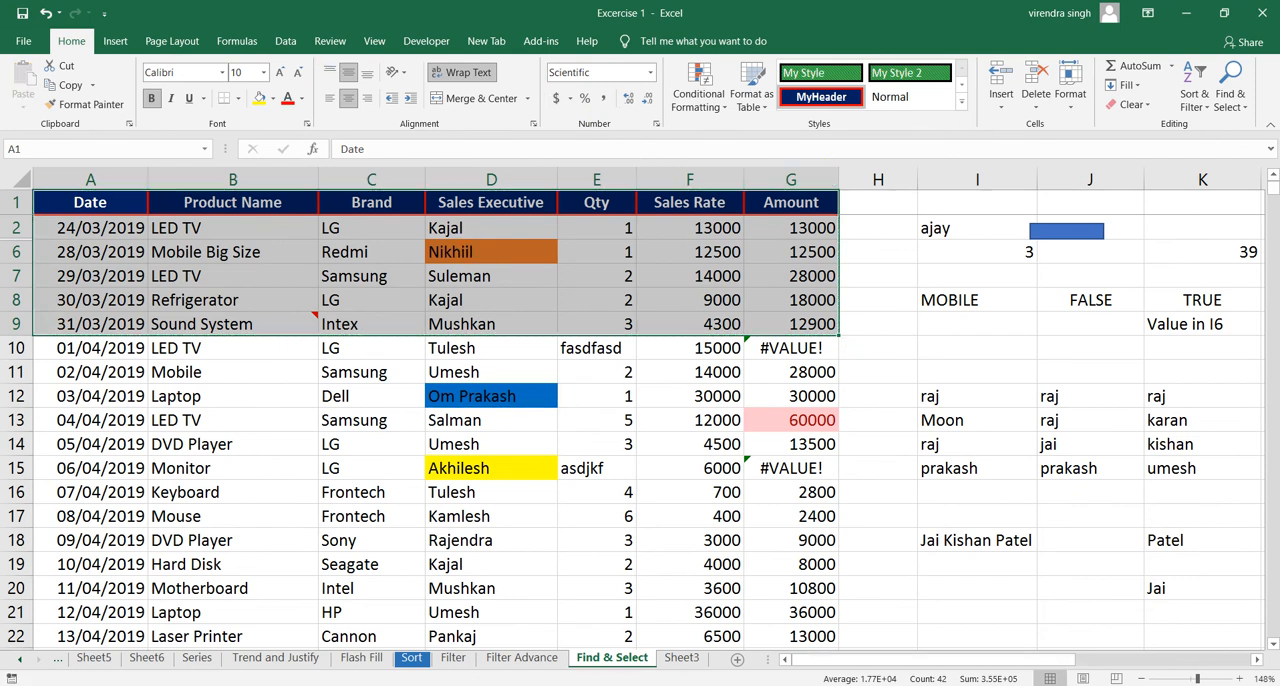
click(1234, 103)
click(1187, 187)
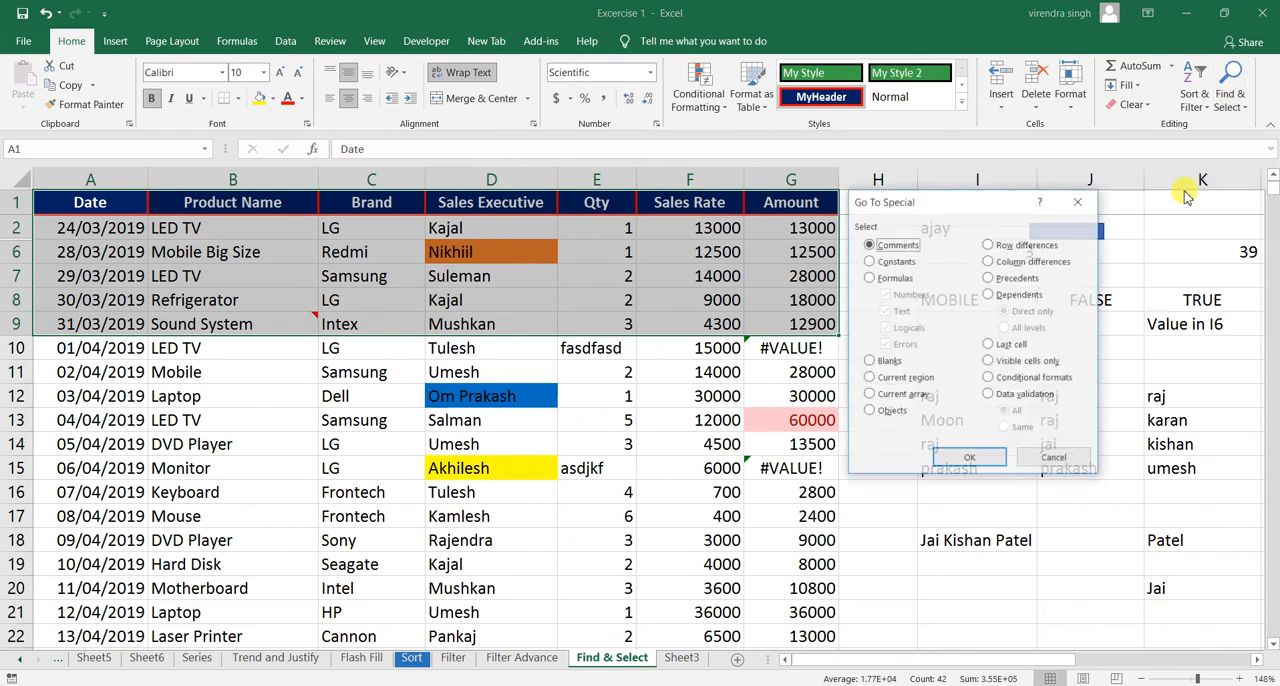
click(1025, 365)
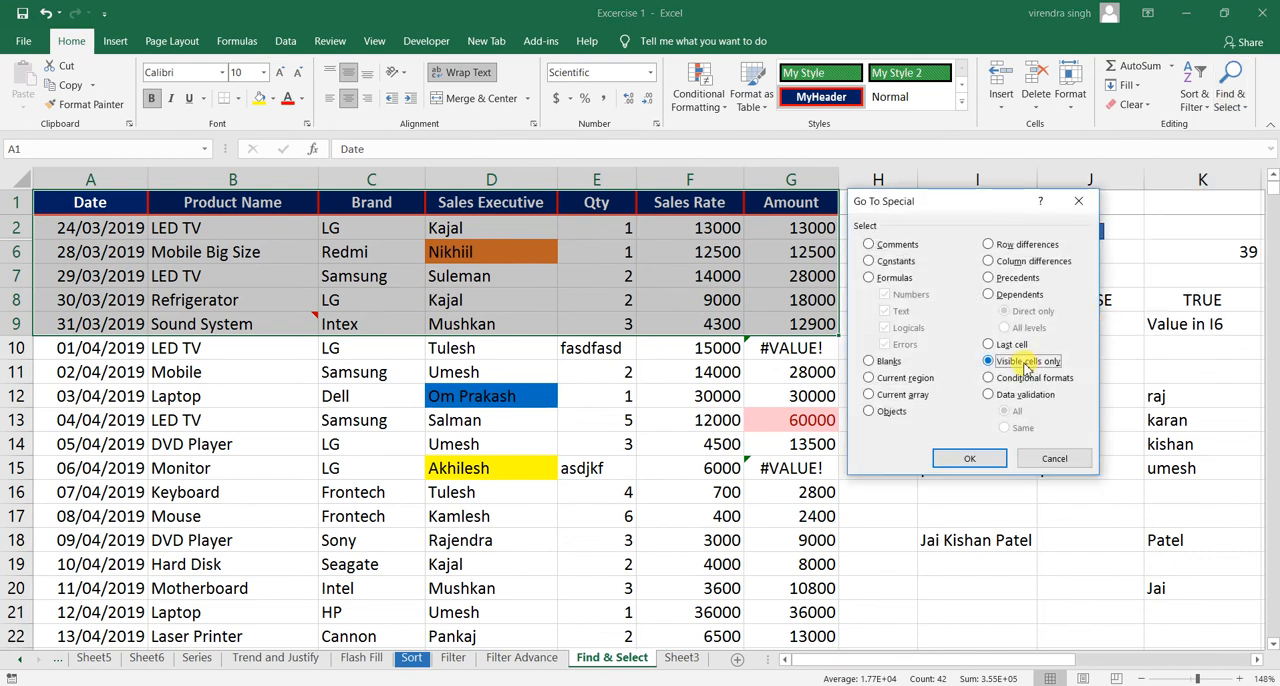
click(965, 460)
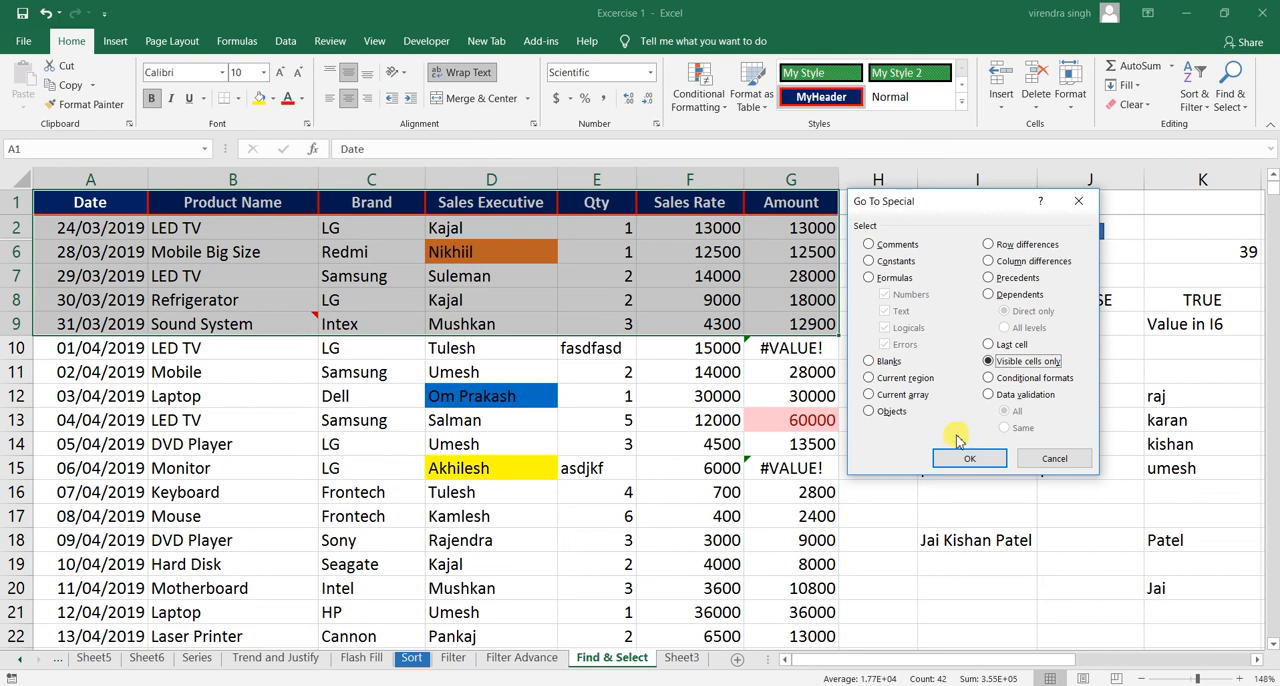
click(957, 461)
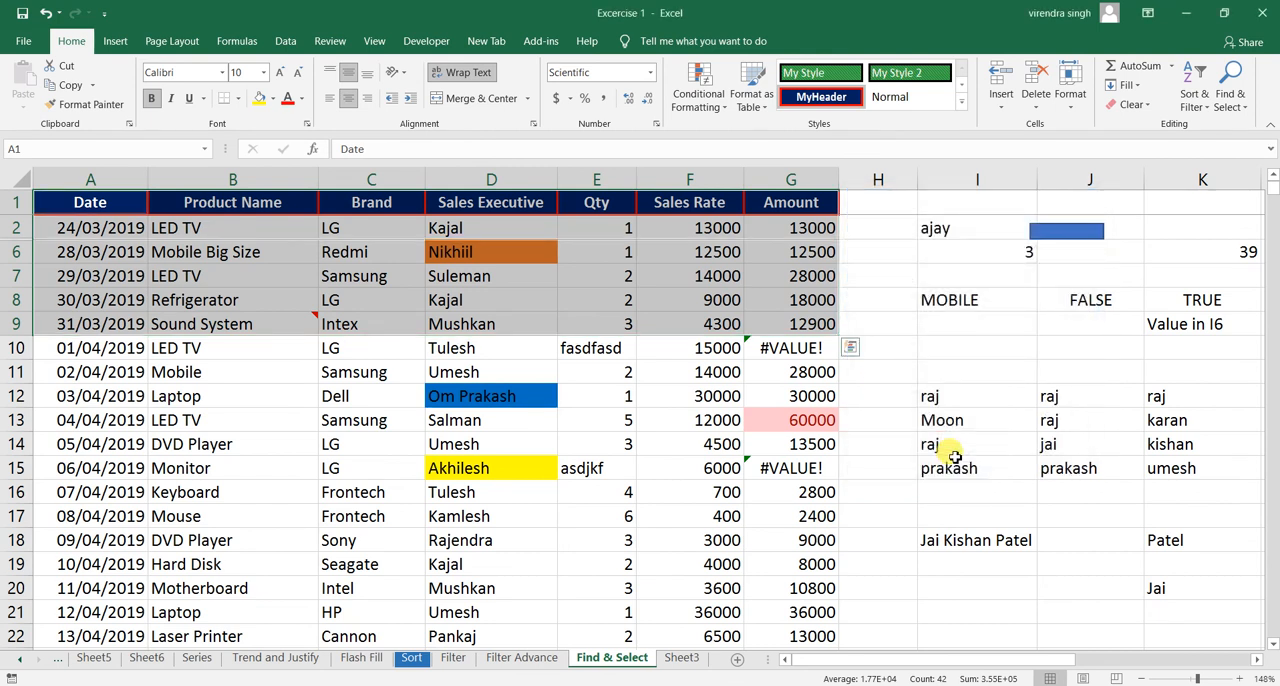
- Copy the visible cells to cell R3 of Sheet3 and autofit column R's width
key(ctrl+c)
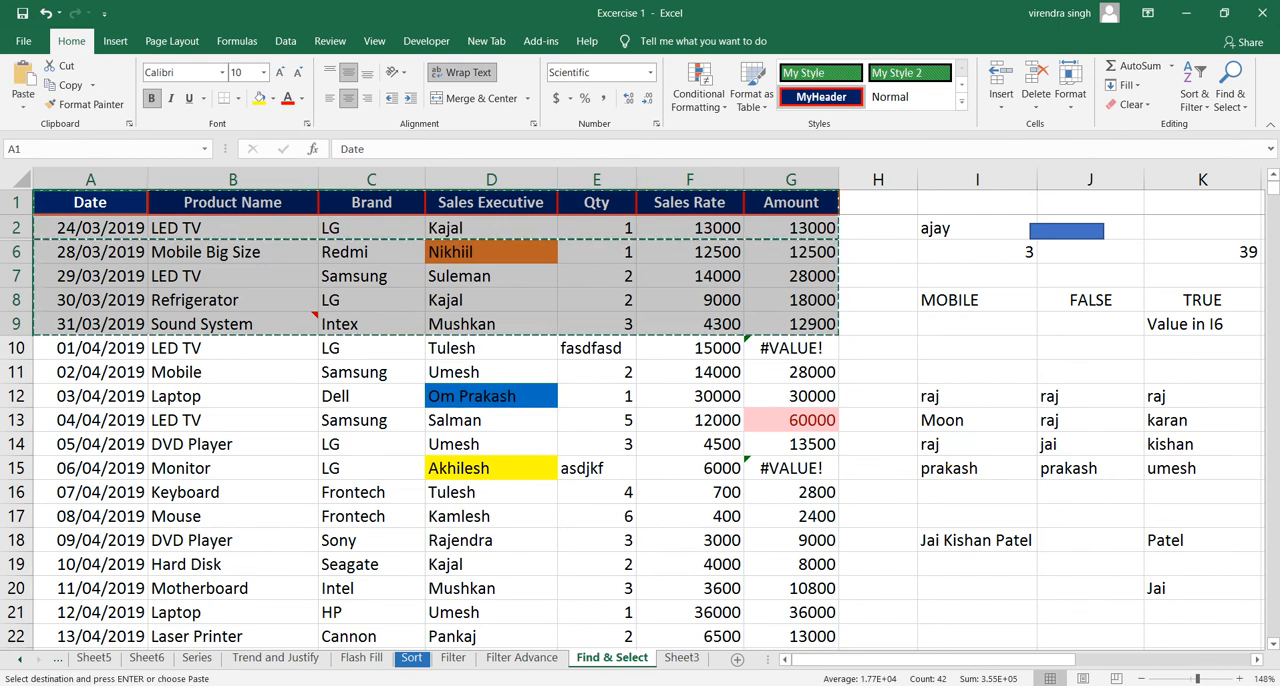
click(682, 658)
click(990, 232)
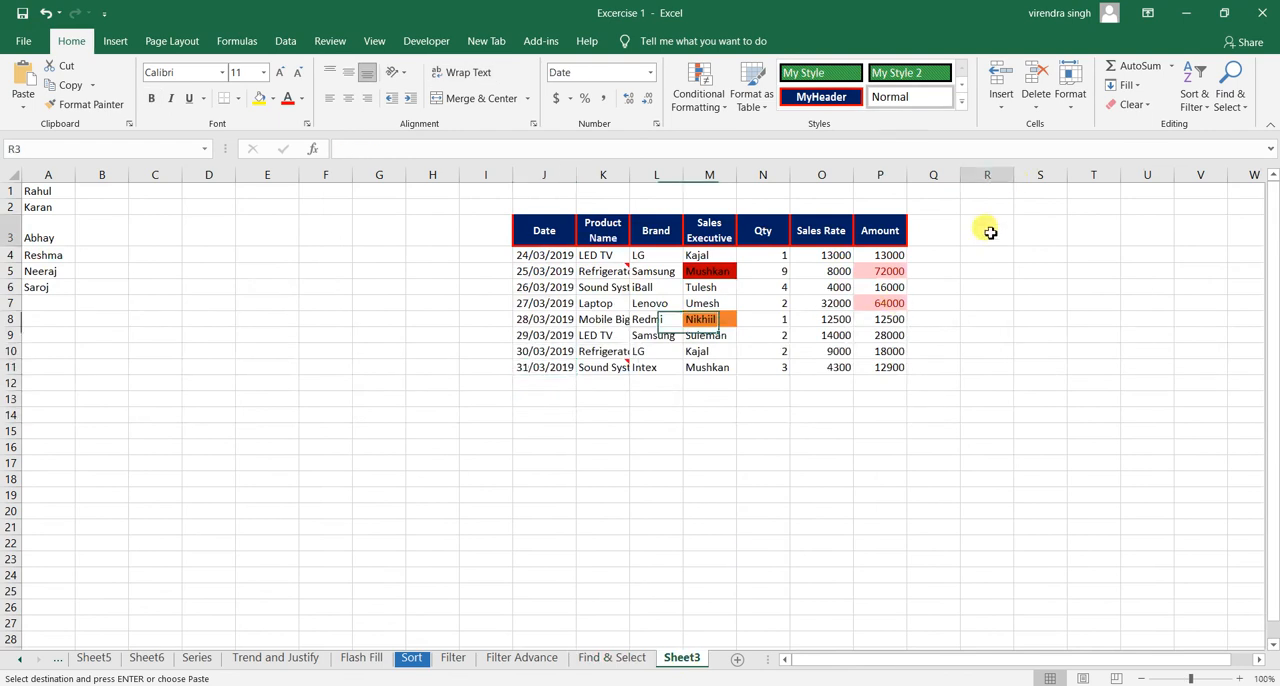
key(ctrl+v)
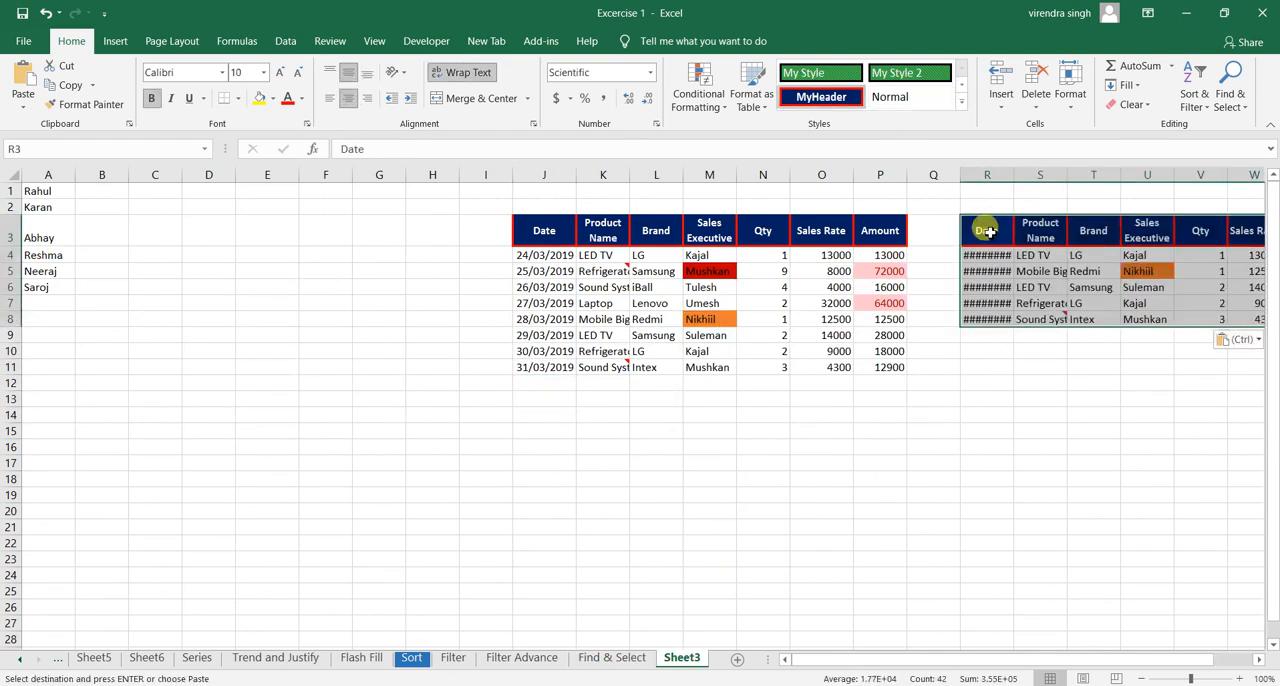
double_click(1013, 175)
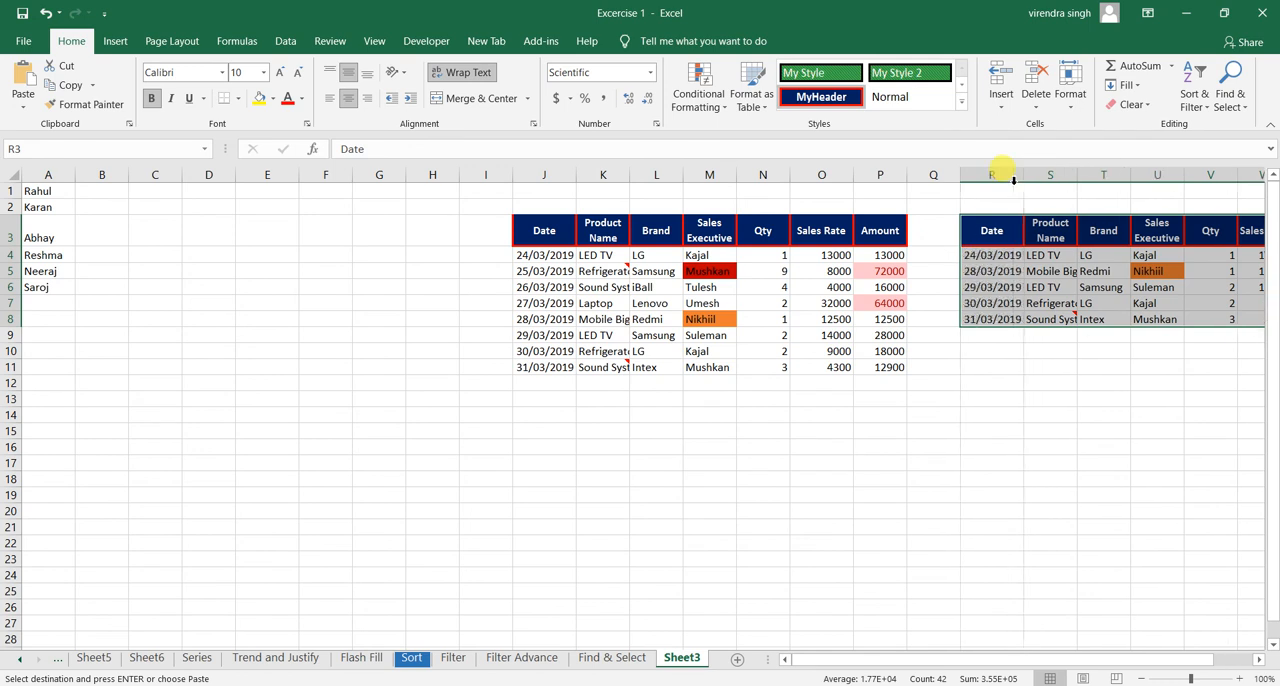
- Check the pasted dates in column R, then return to the Find & Select sheet and clear the copy outline
click(995, 303)
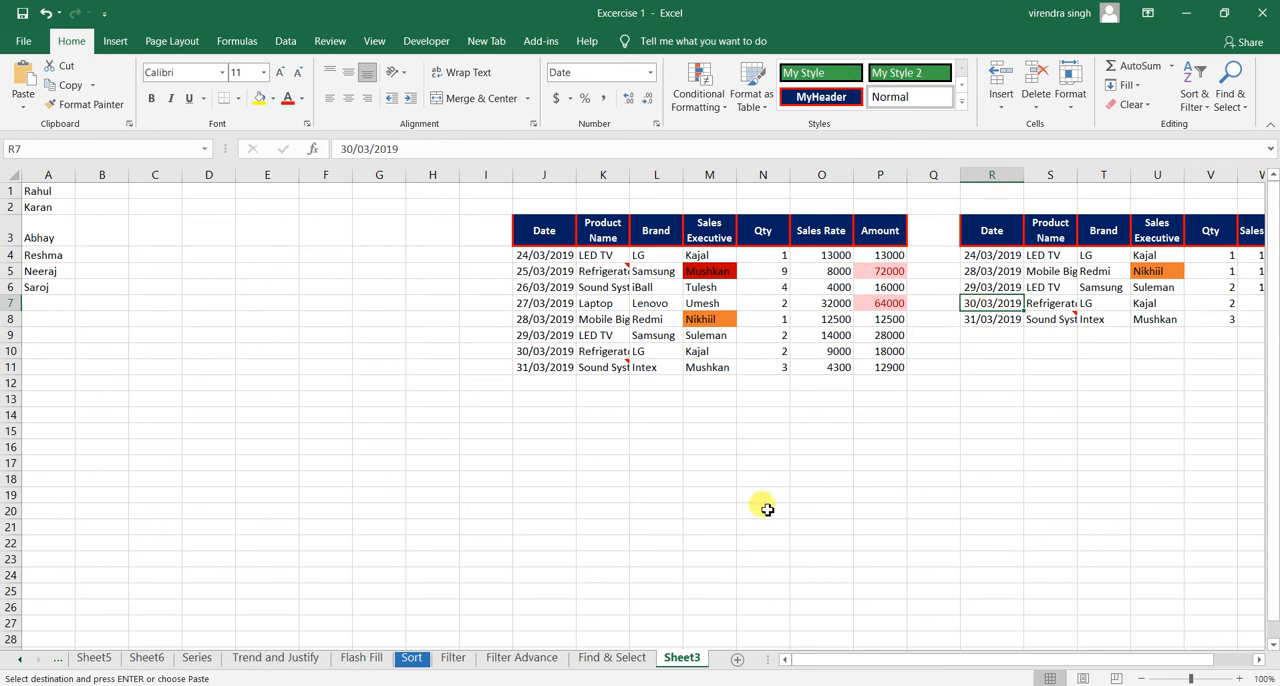
click(585, 662)
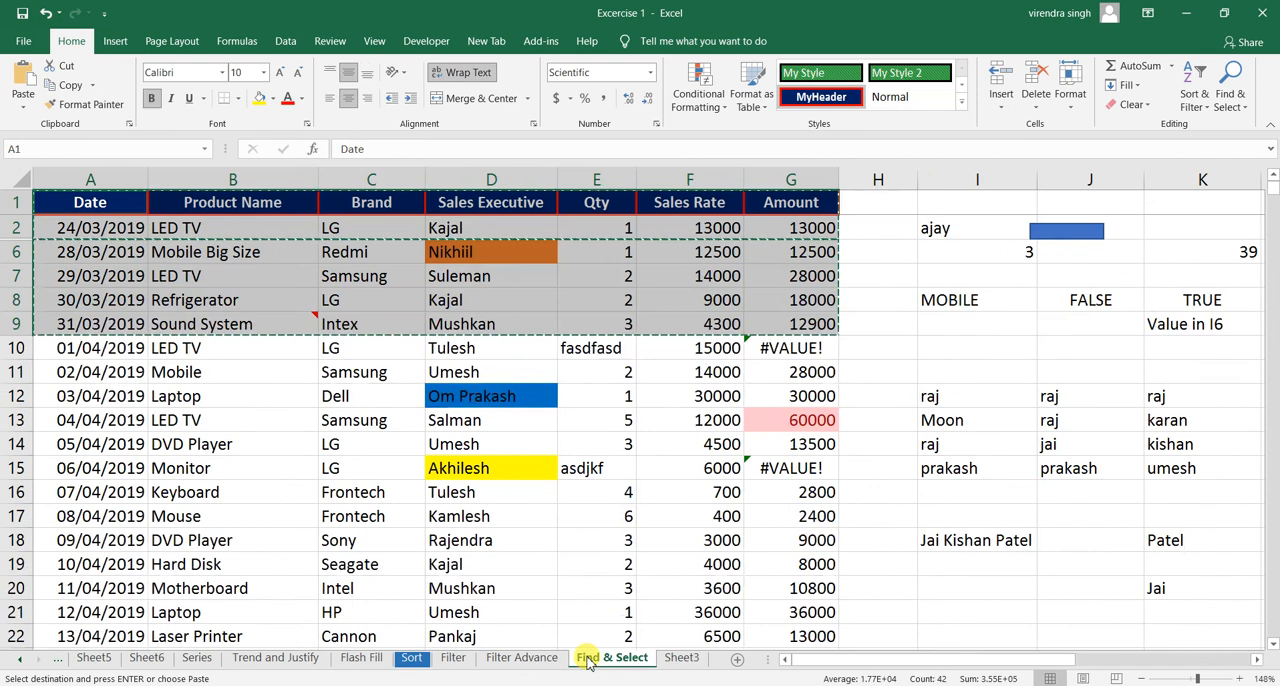
key(Escape)
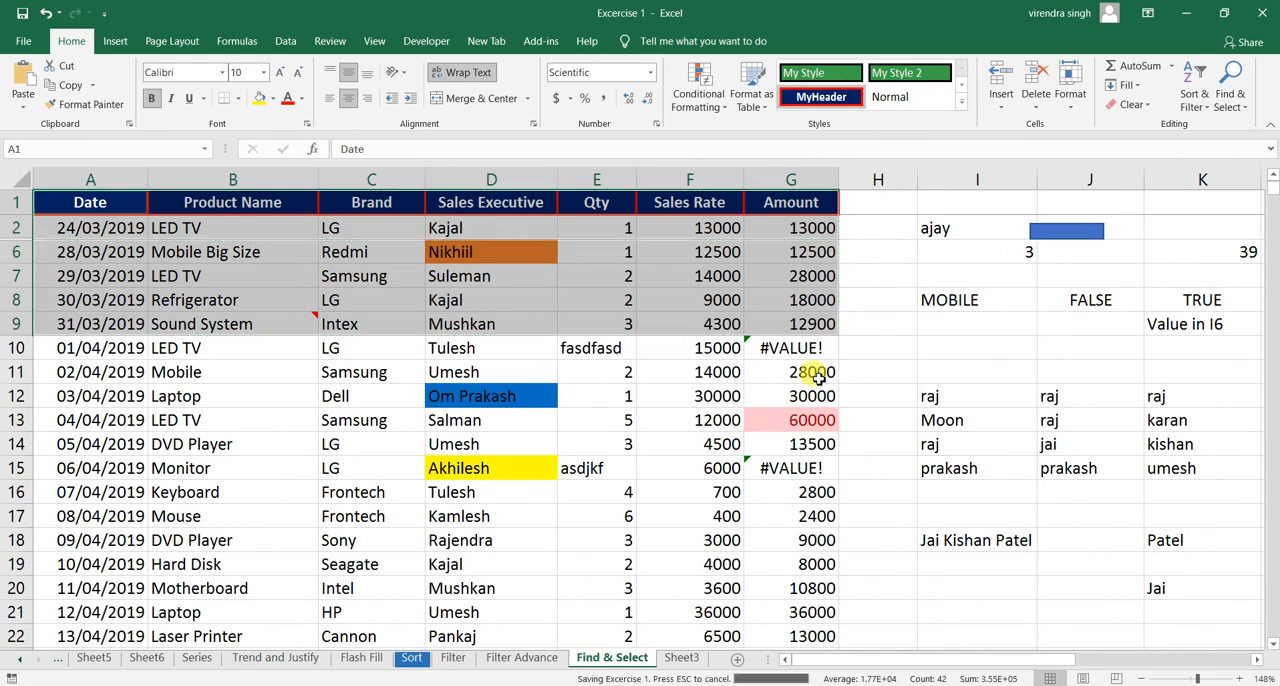
- Run Go To Special with the Comments option on the selected range A1:G9
click(1230, 88)
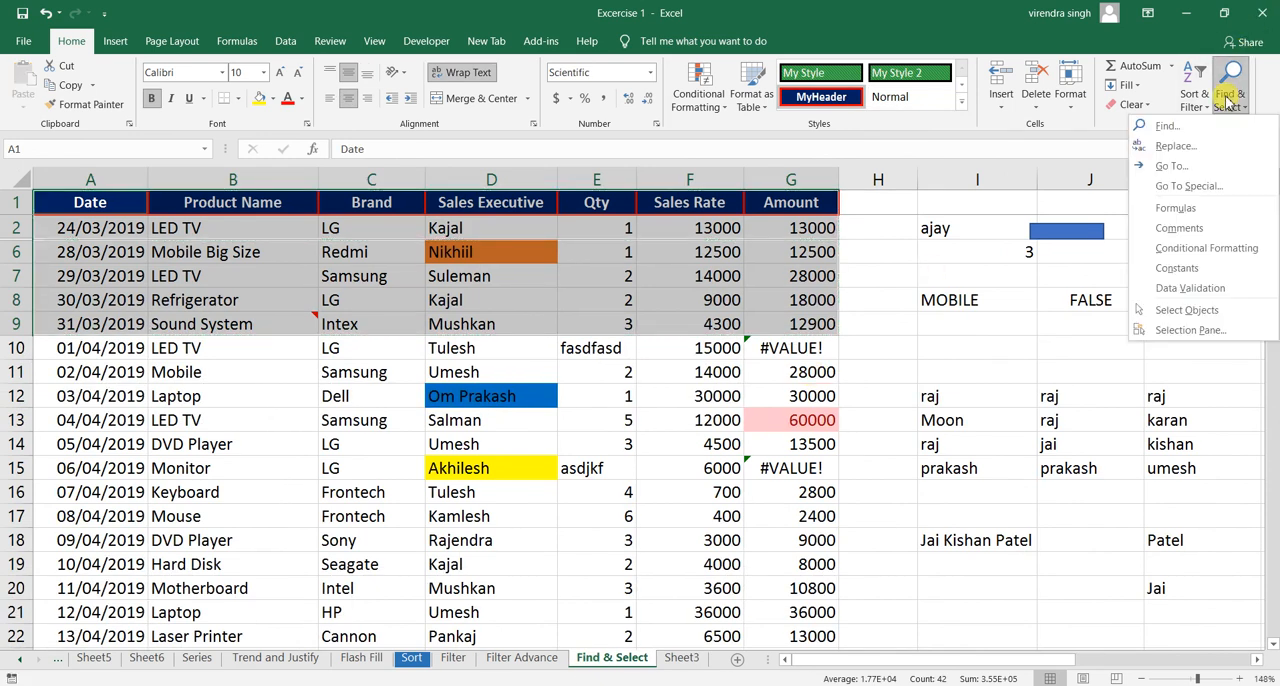
click(1177, 189)
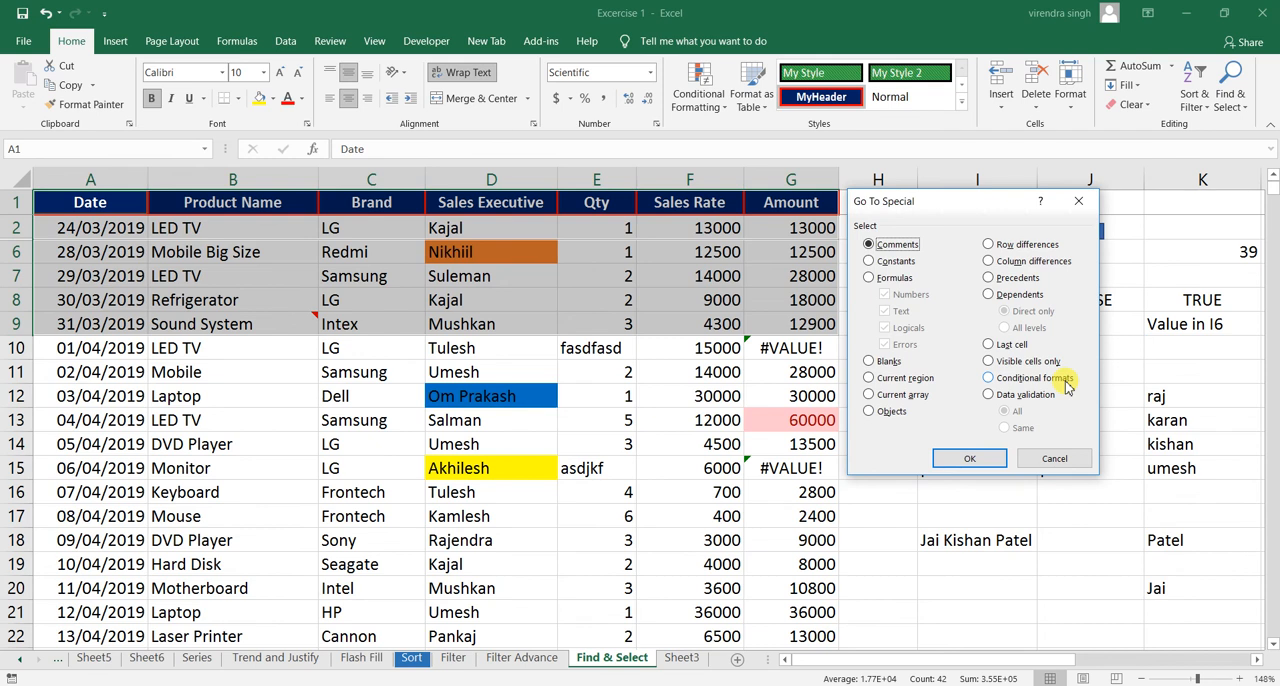
click(969, 459)
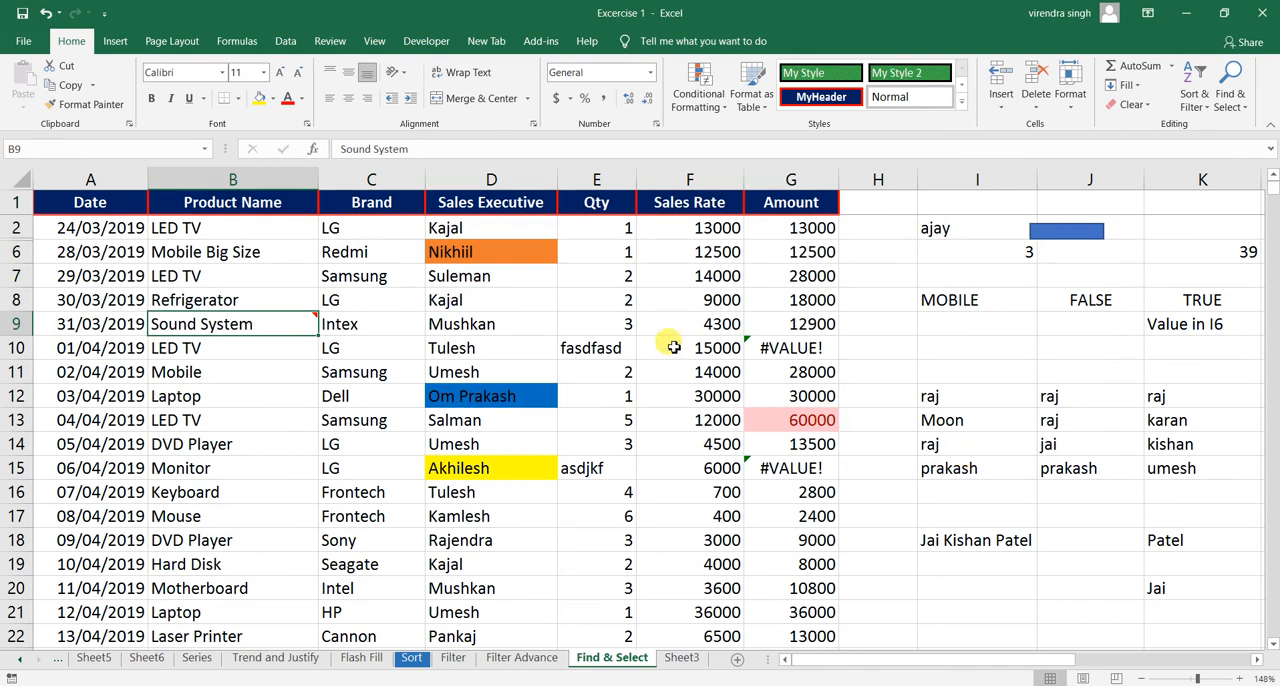
- Select all cells with conditional formats on the sheet using Go To Special
click(755, 343)
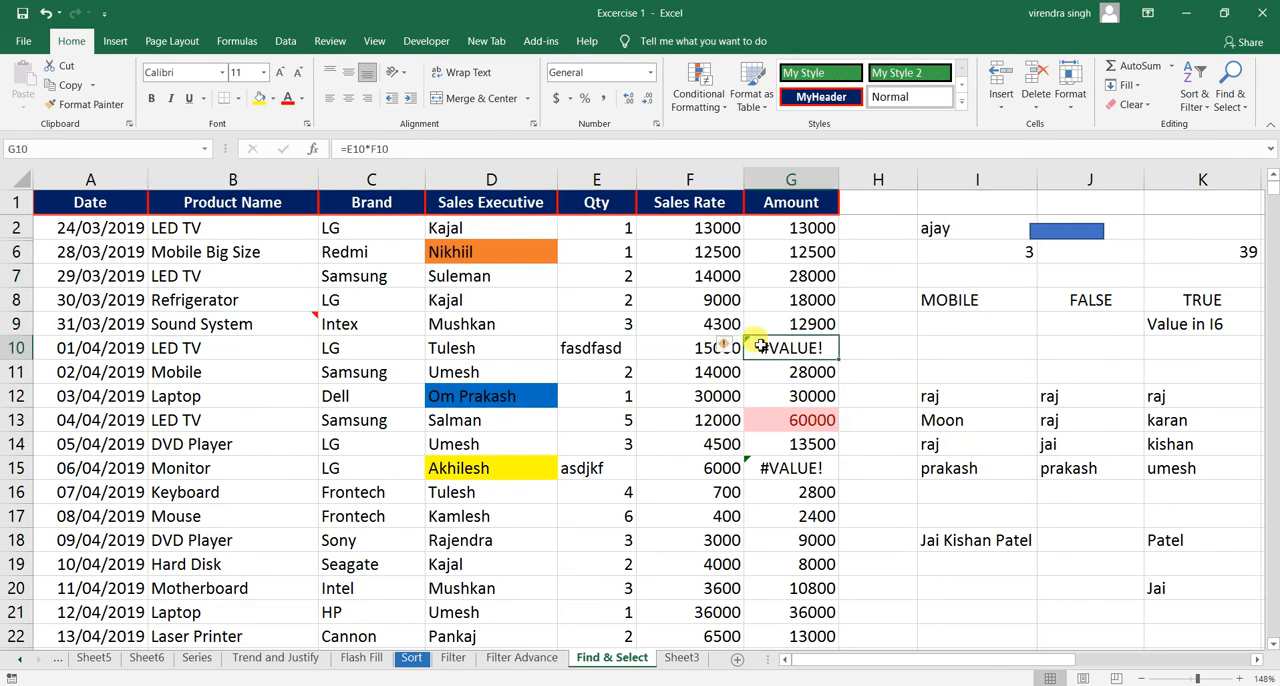
click(1229, 100)
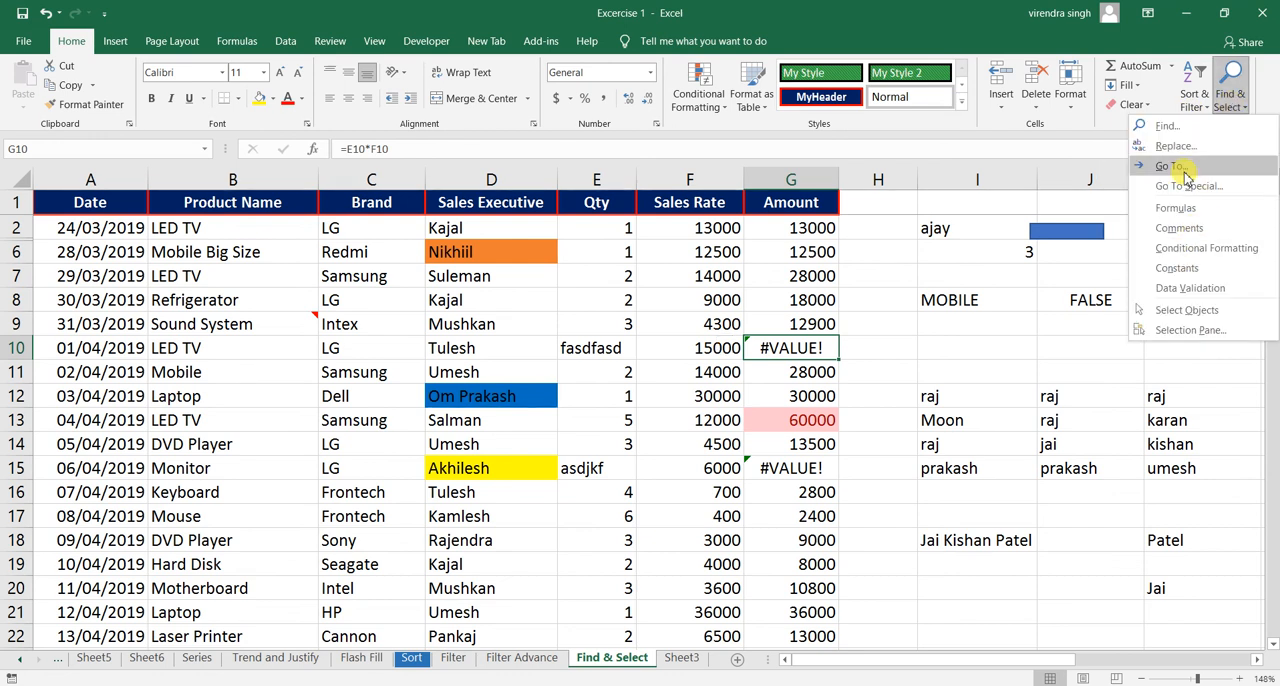
click(1184, 187)
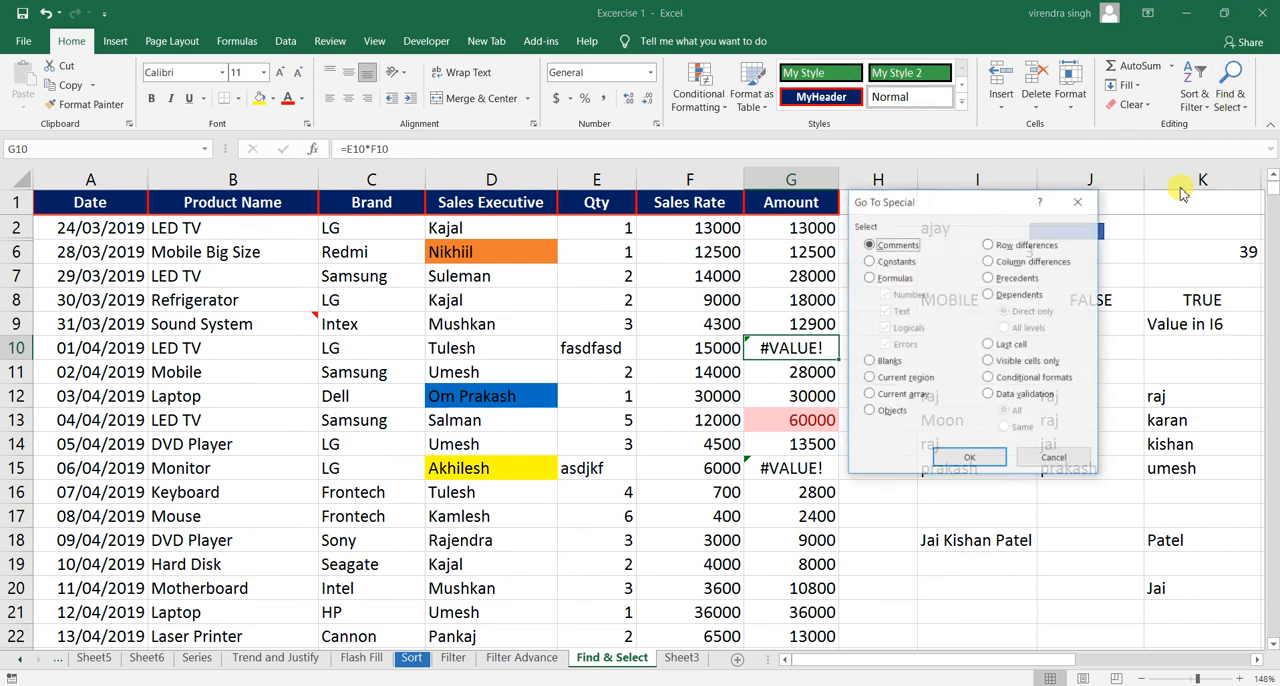
click(1050, 385)
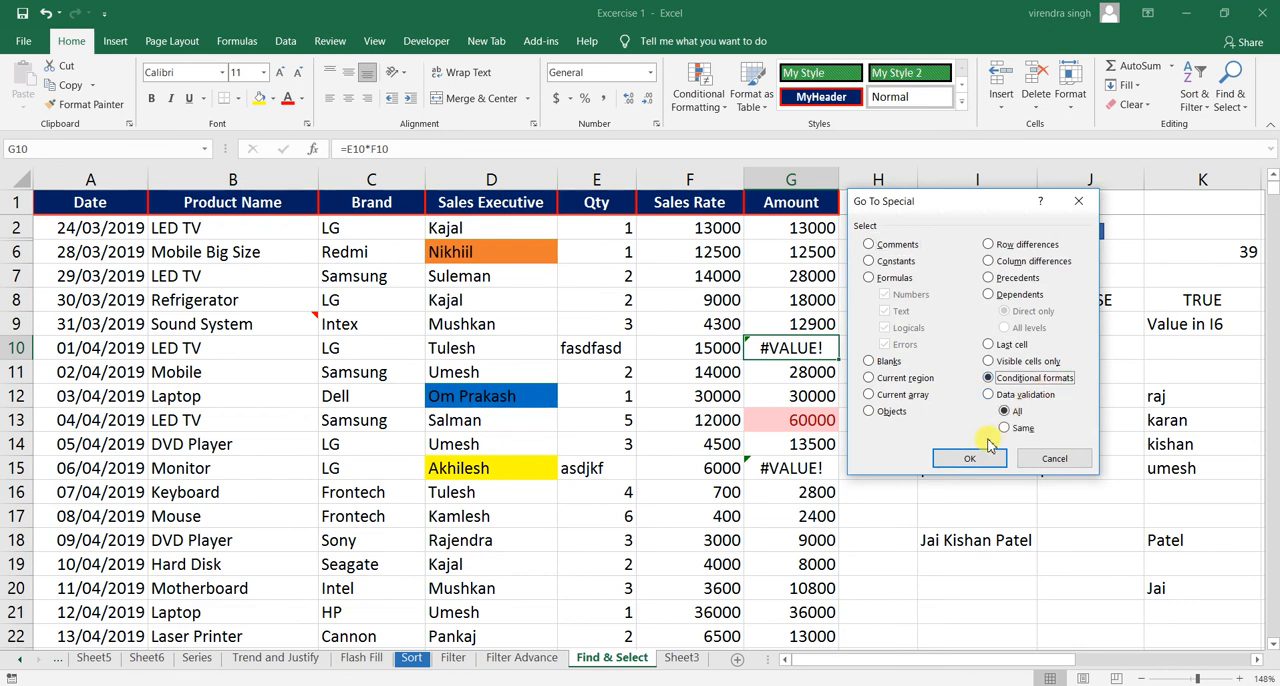
click(970, 462)
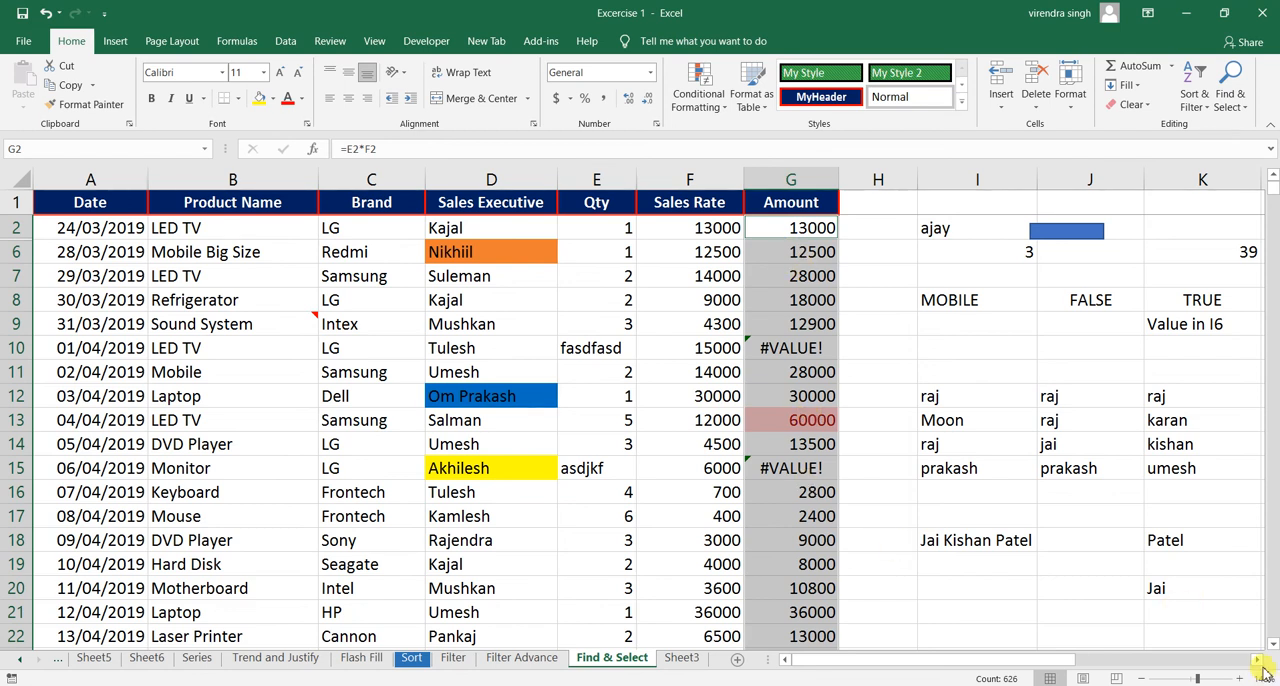
- Examine the conditionally formatted cells across the sheet, including Amount cells G6, G13 and G14
drag(1259, 667, 1259, 667)
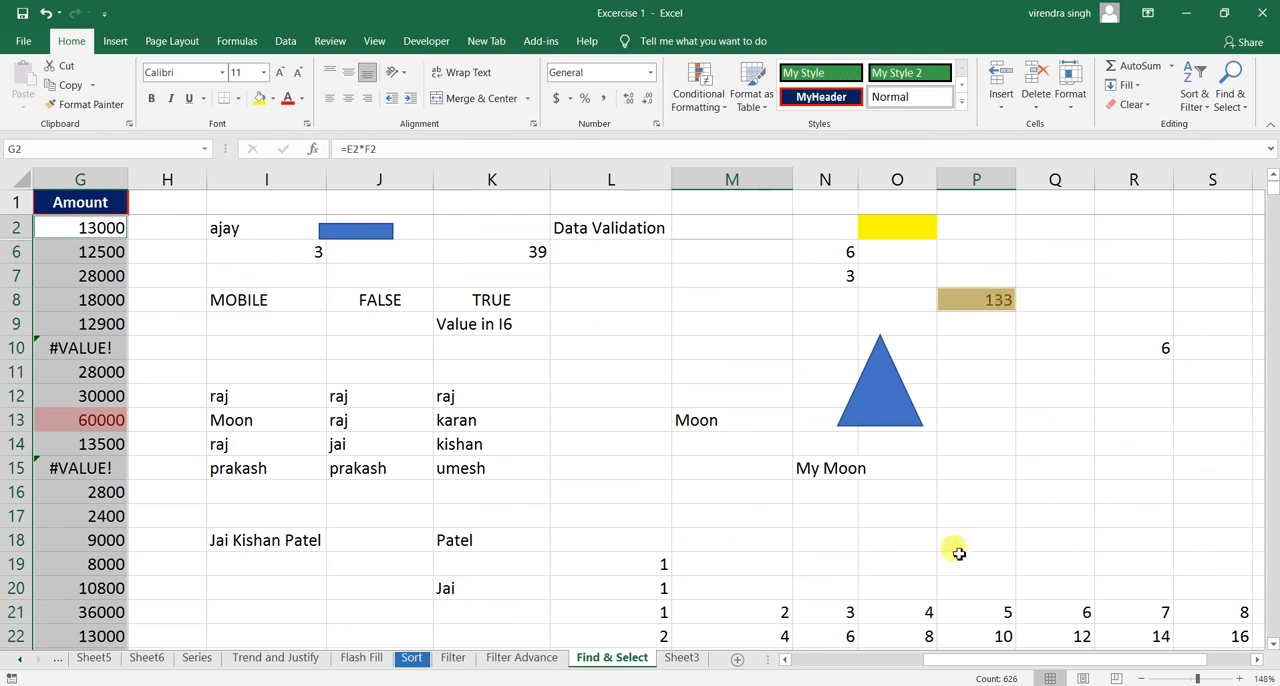
drag(1046, 667, 883, 666)
drag(815, 396, 782, 276)
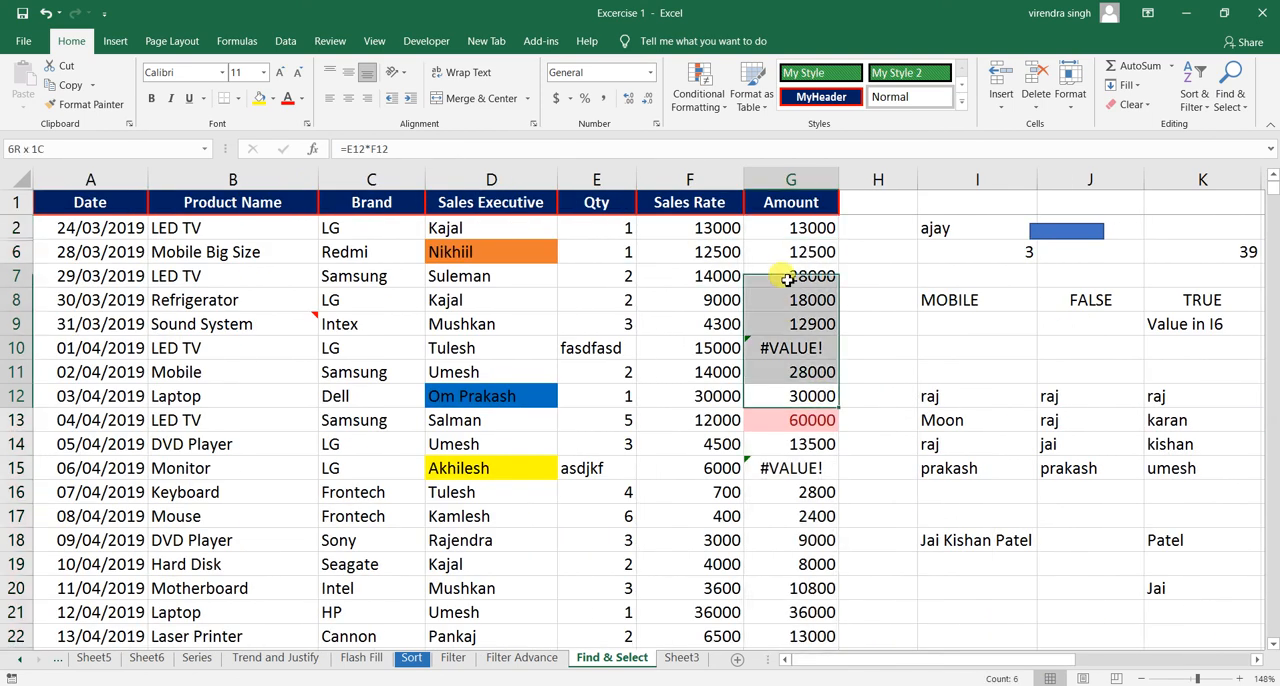
click(805, 251)
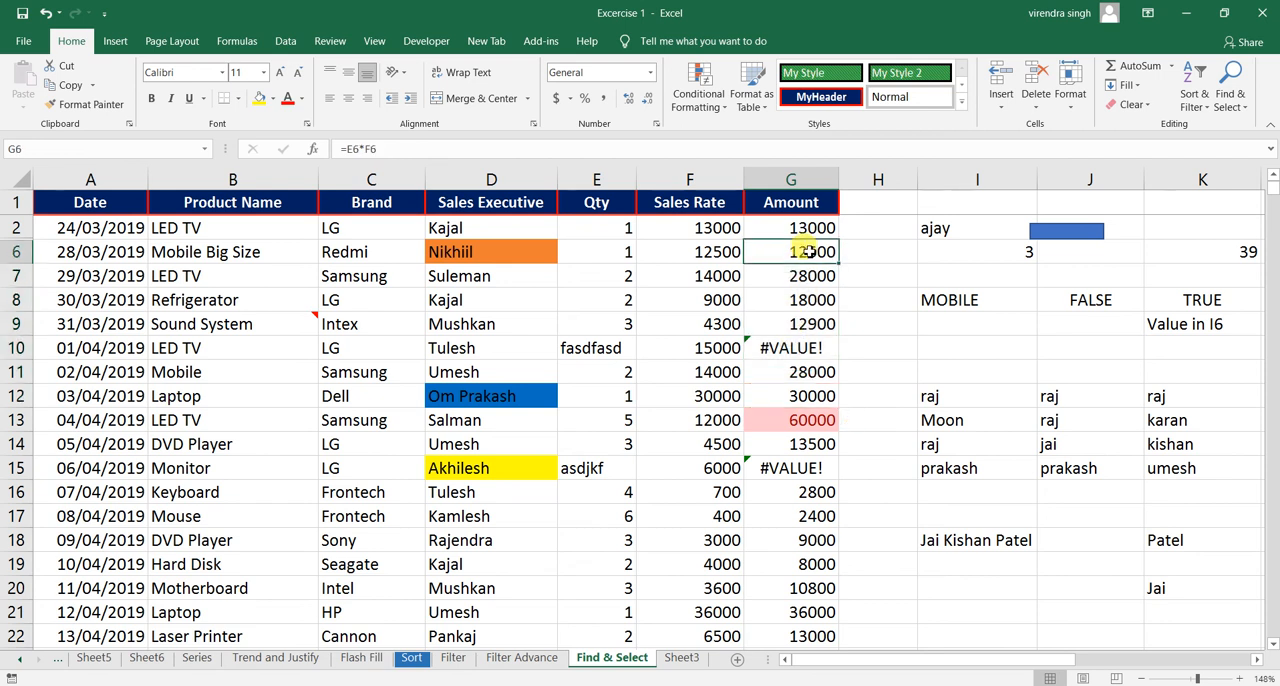
click(815, 425)
click(790, 442)
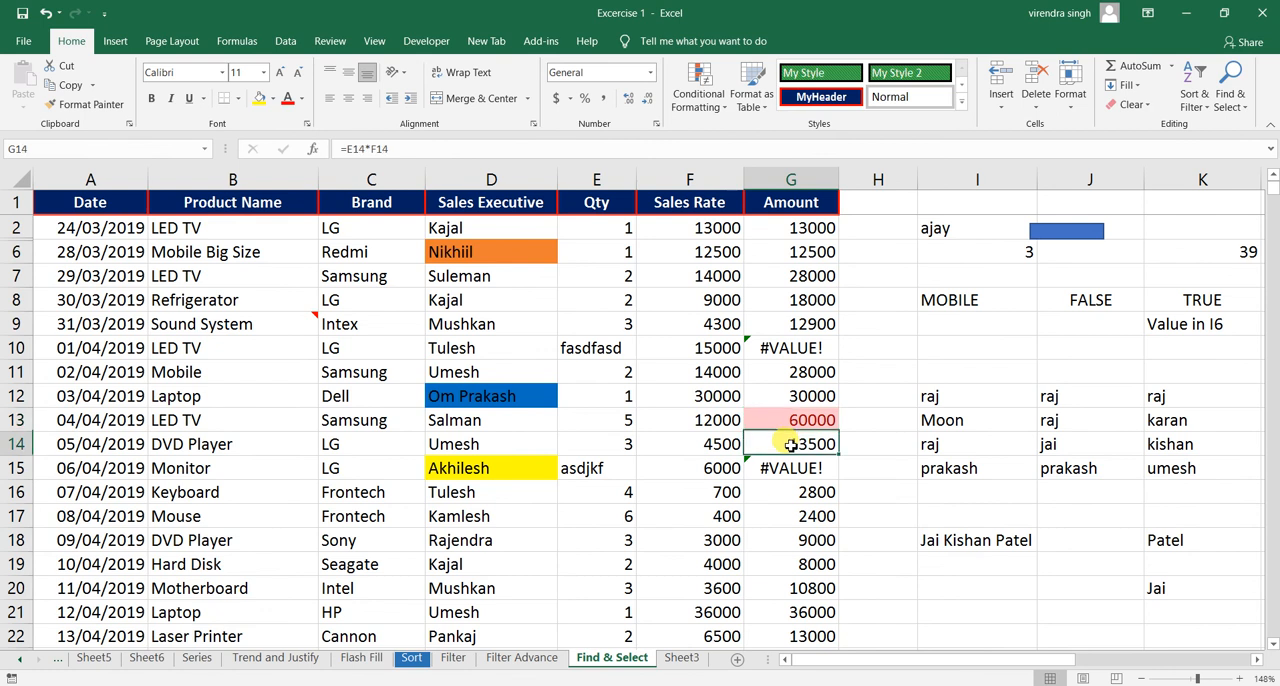
- Review the conditional formatting rule applied to G13 in the Rules Manager without changing it
click(794, 424)
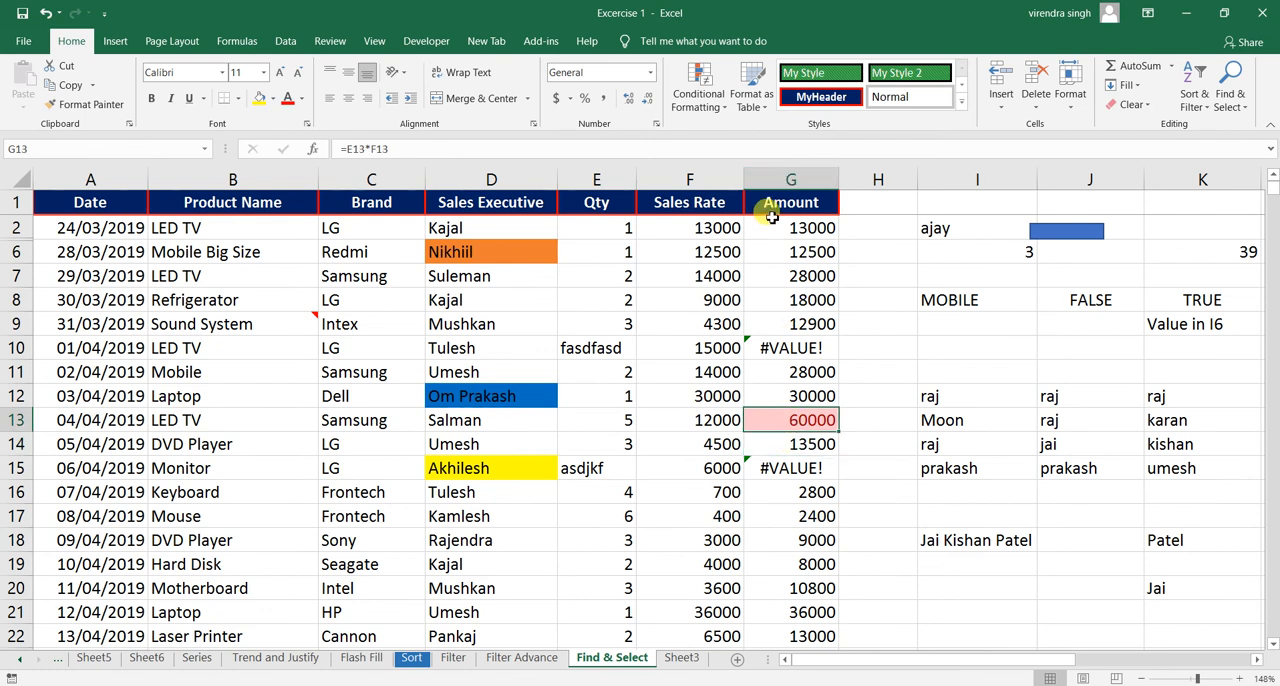
click(690, 105)
mouse_move(720, 137)
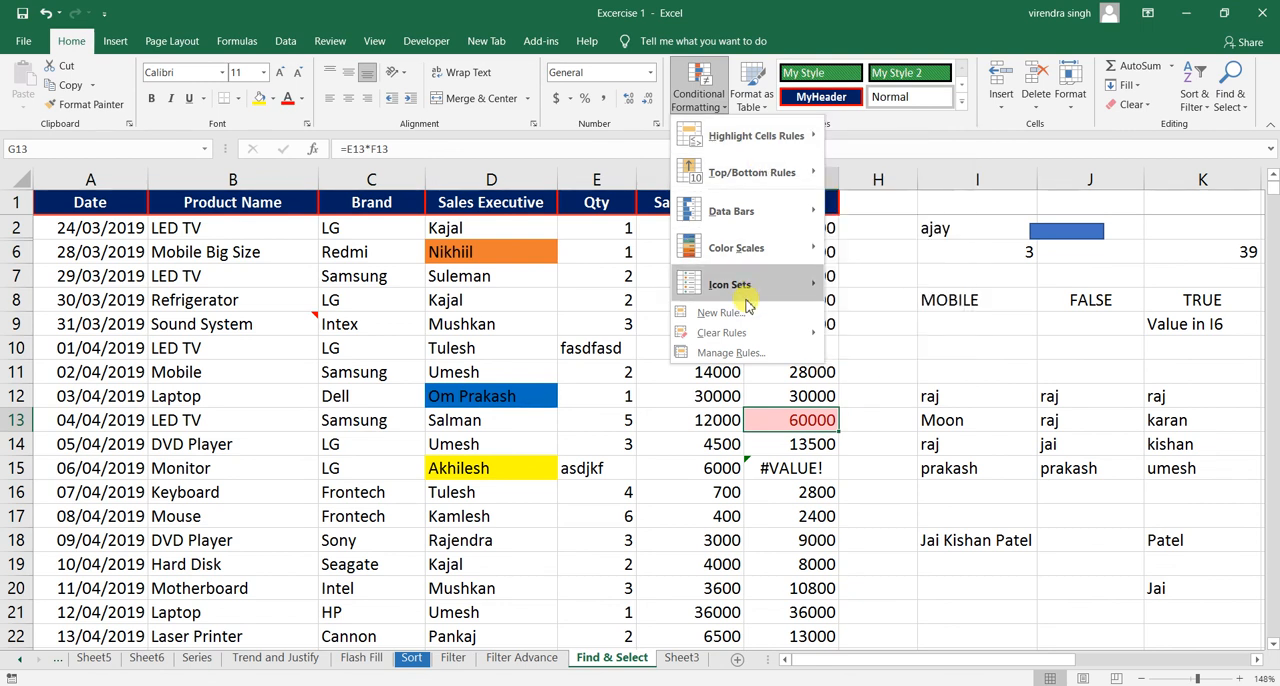
click(727, 353)
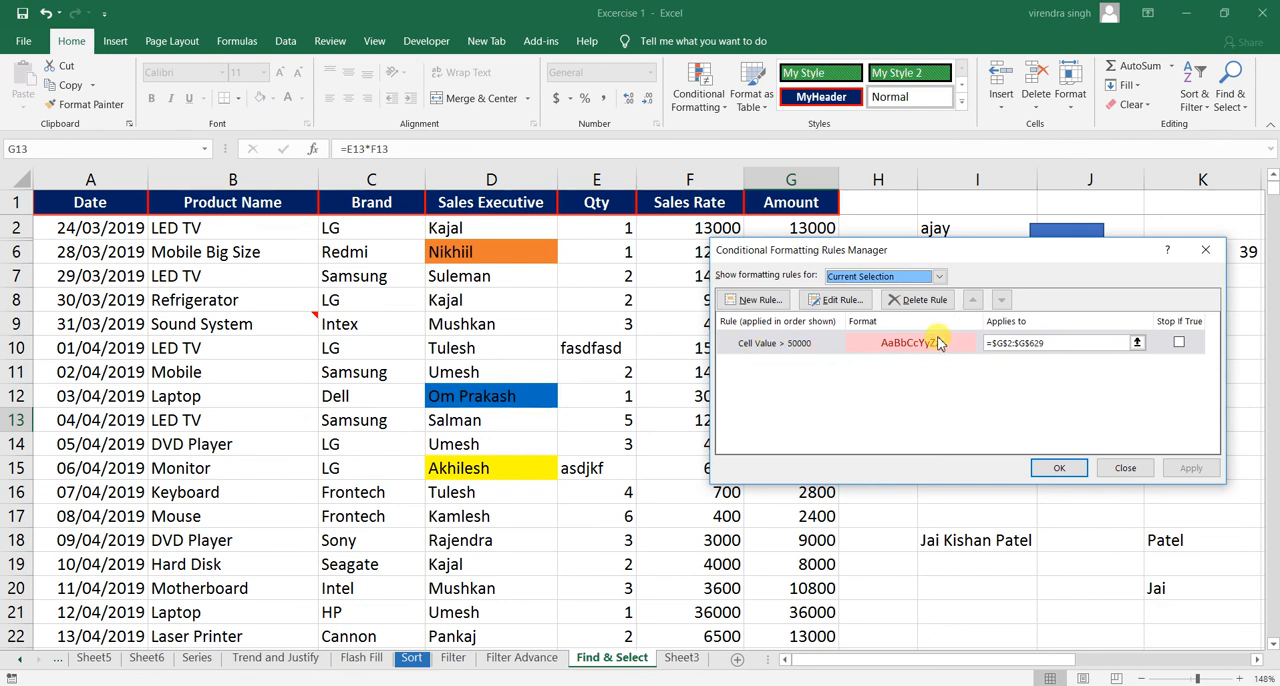
click(1127, 468)
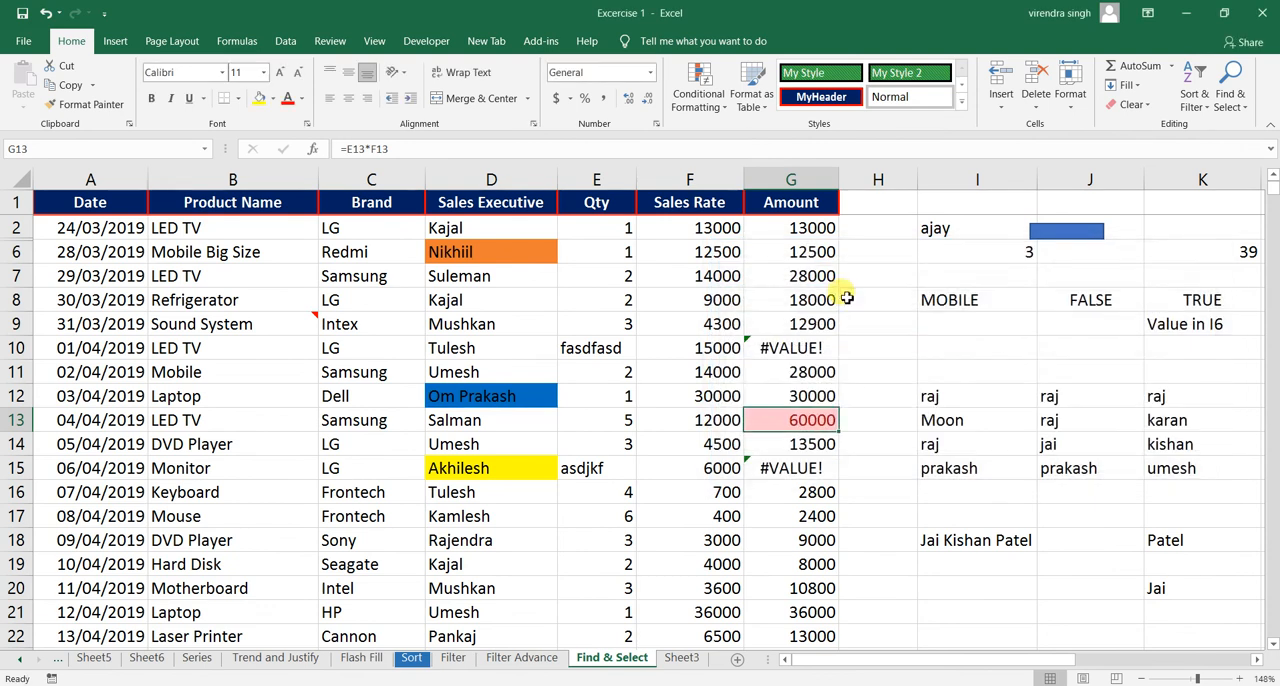
- Select all cells with data validation on the sheet using Go To Special
click(796, 243)
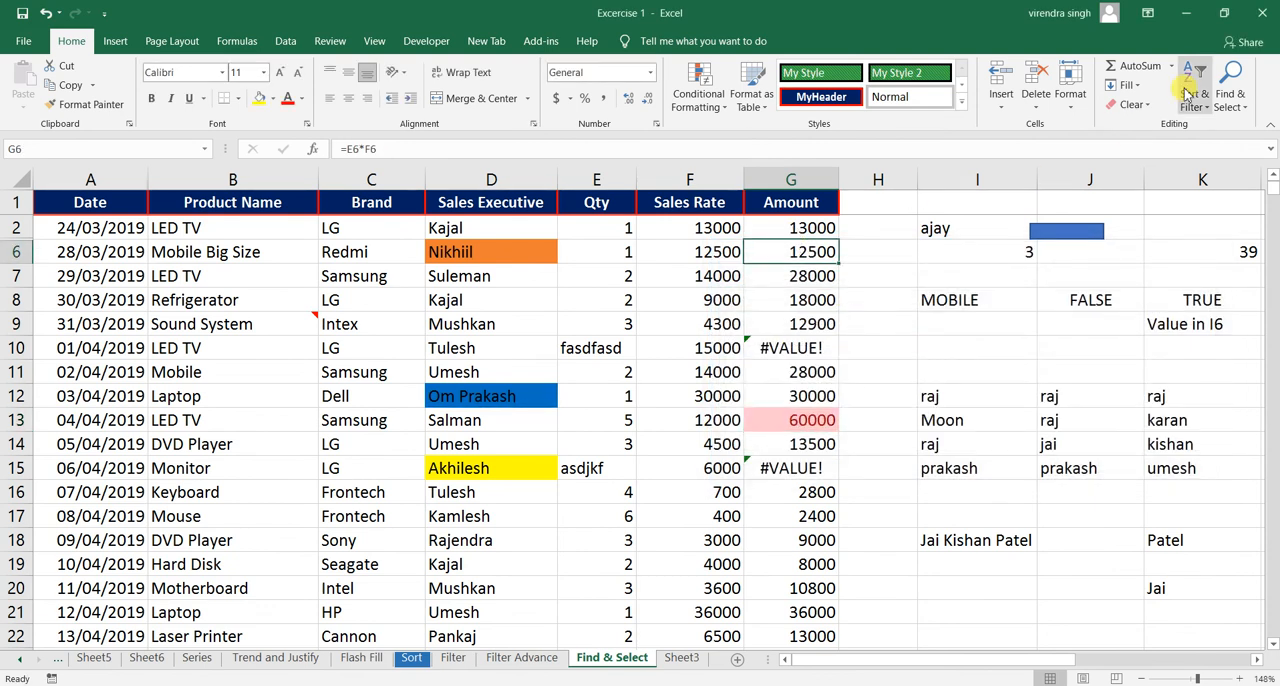
click(1222, 102)
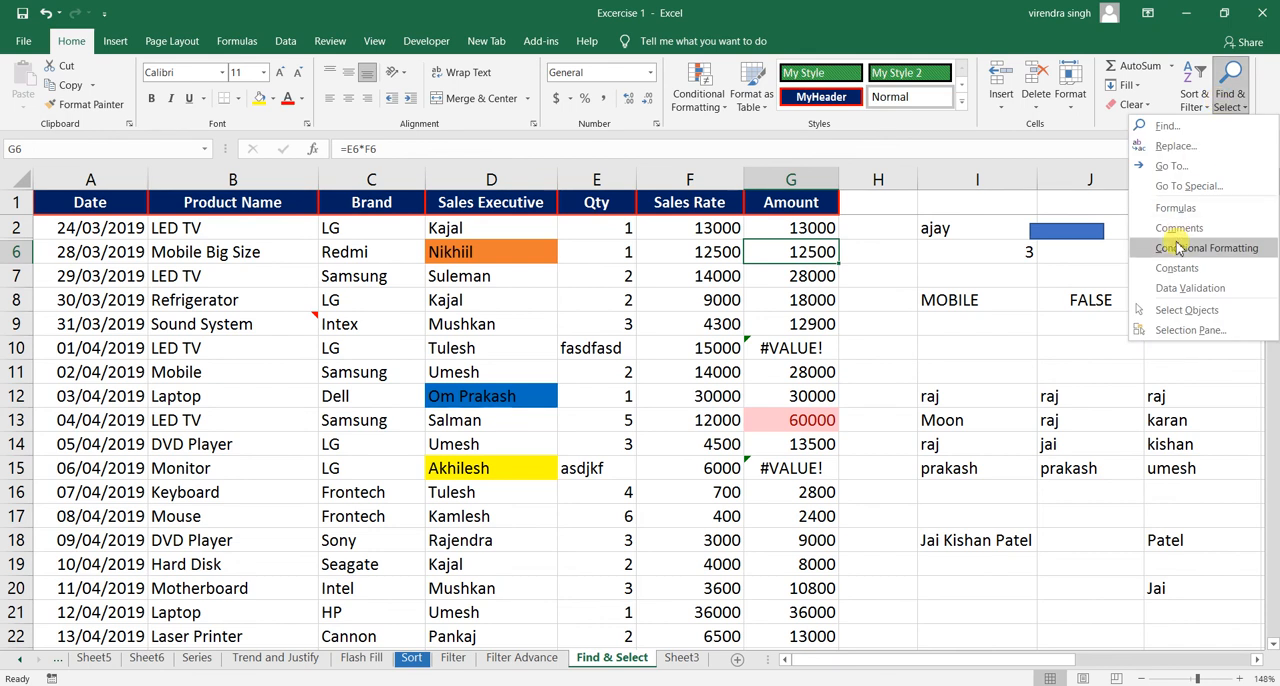
click(1184, 188)
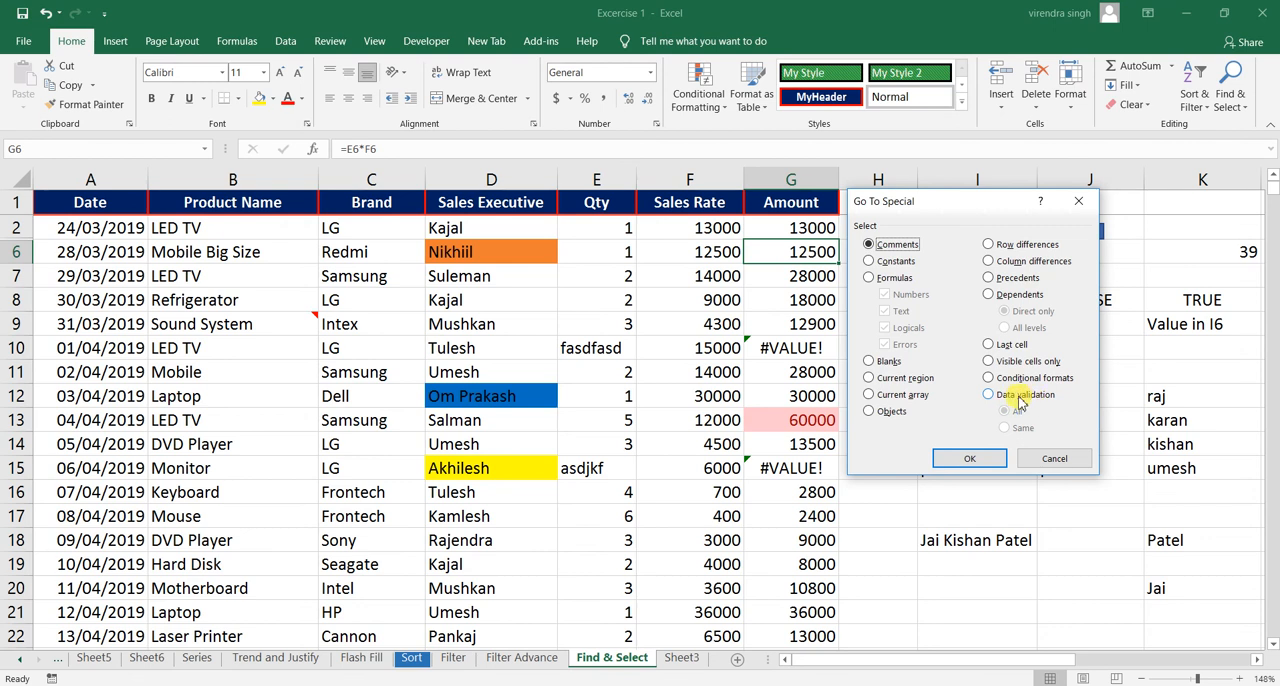
click(1025, 397)
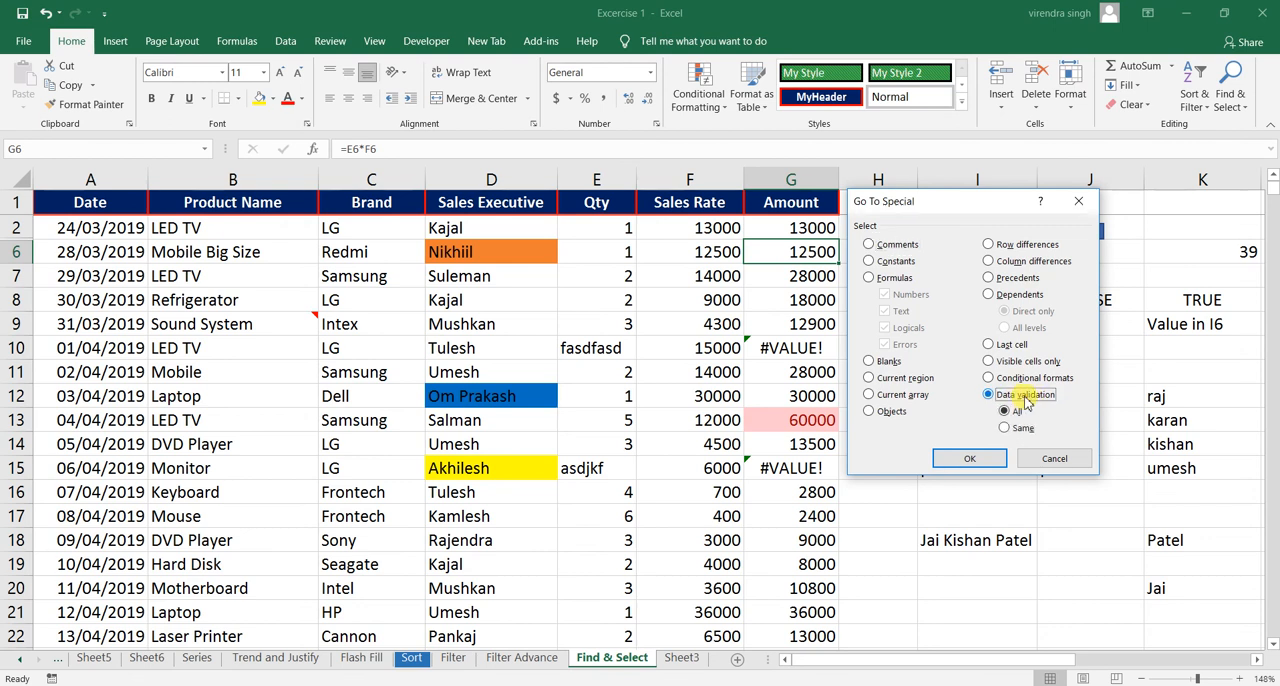
click(965, 459)
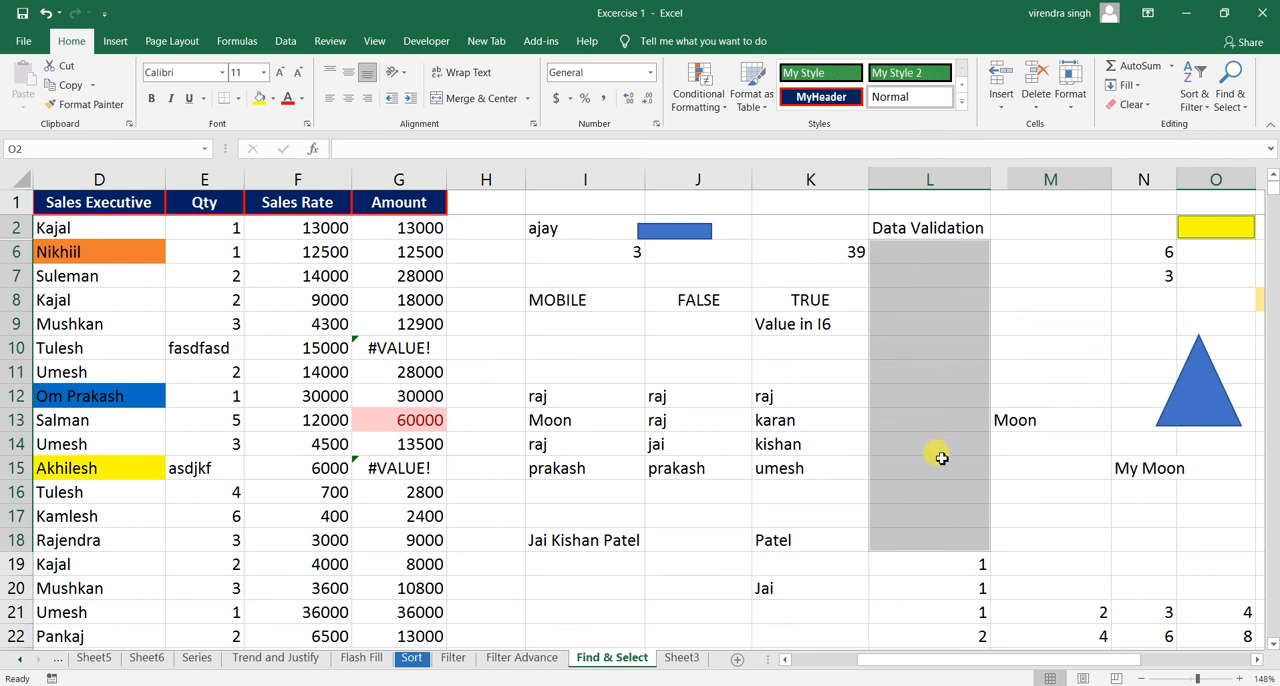
- Fill cell L9 with the fourth name offered by its data validation list
click(936, 317)
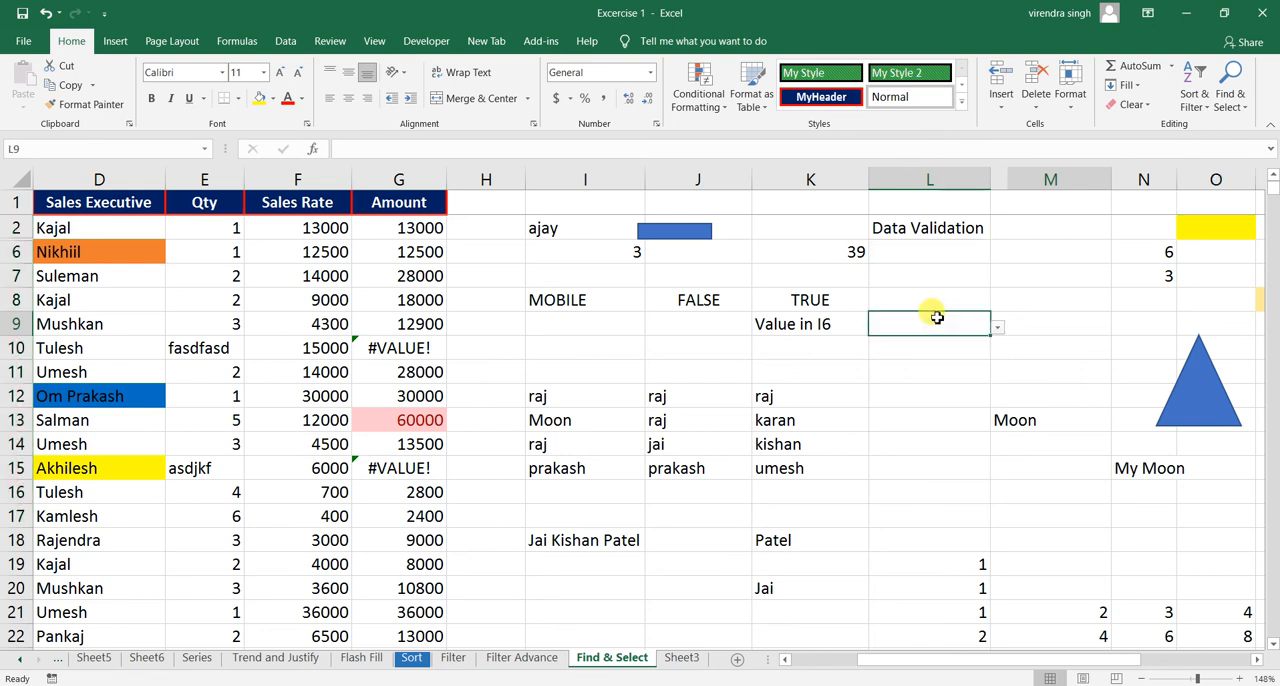
click(998, 328)
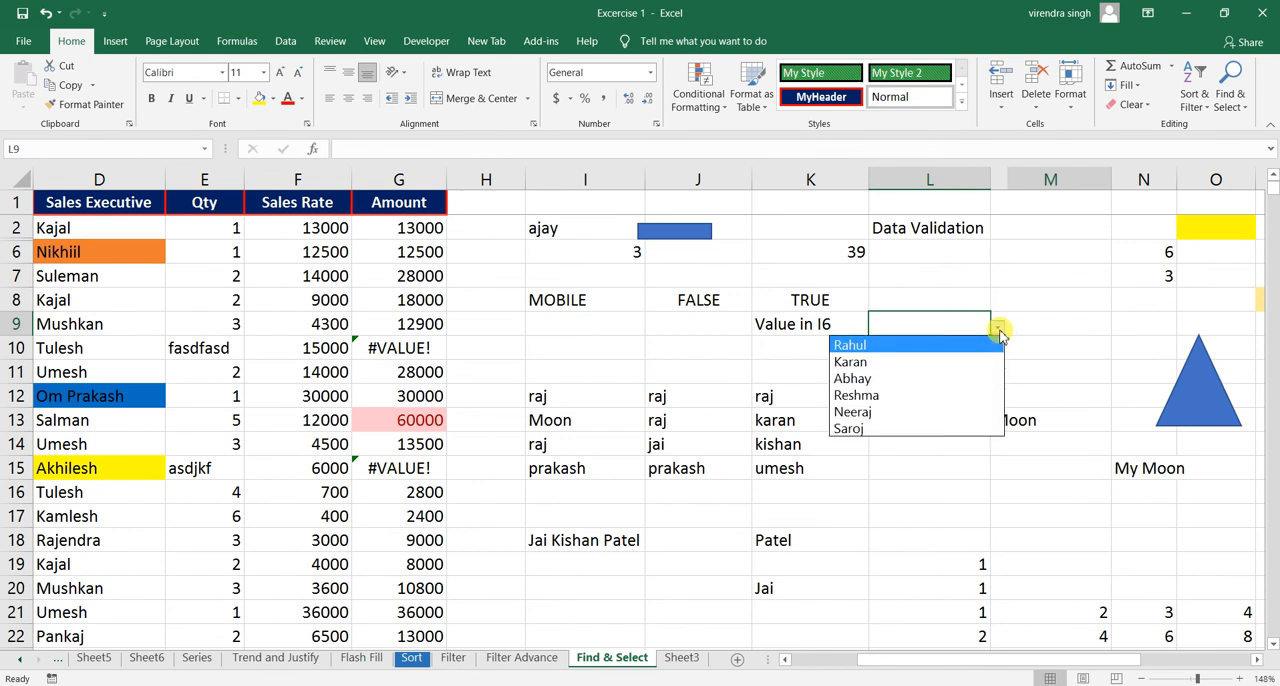
click(878, 396)
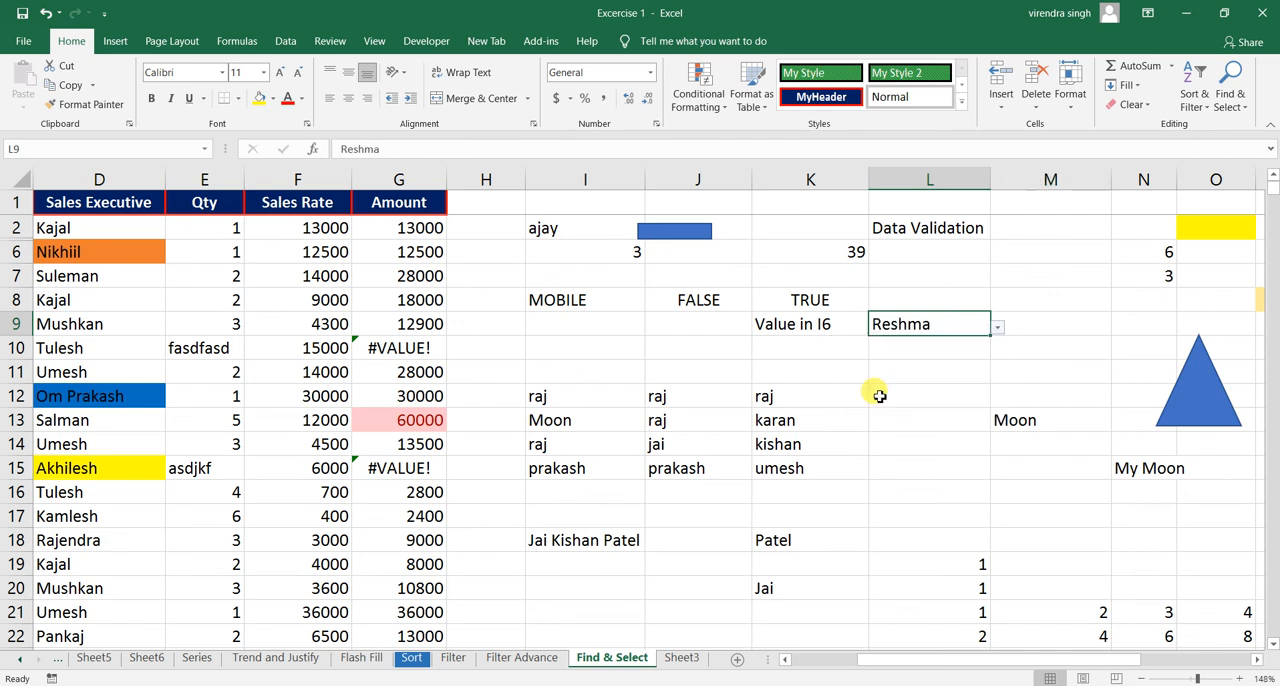
- Try to enter sfdsas in cell L10 to test its data validation, and cancel the entry
click(912, 354)
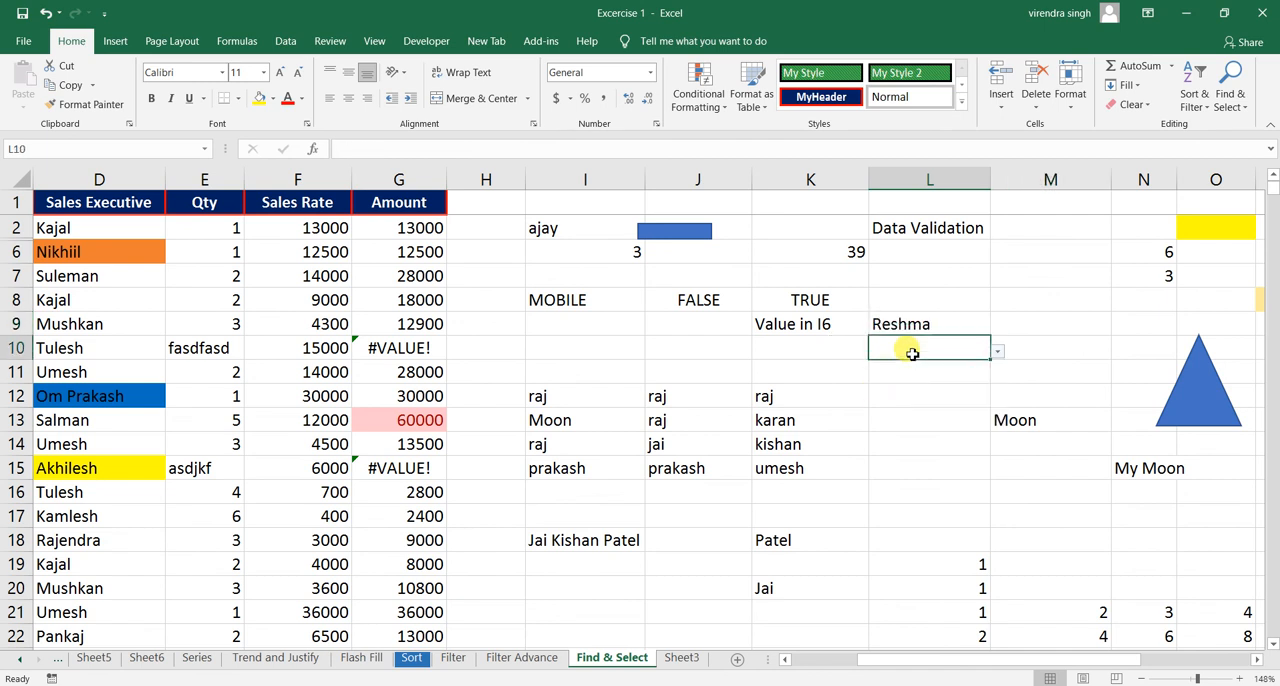
text(sfdsas)
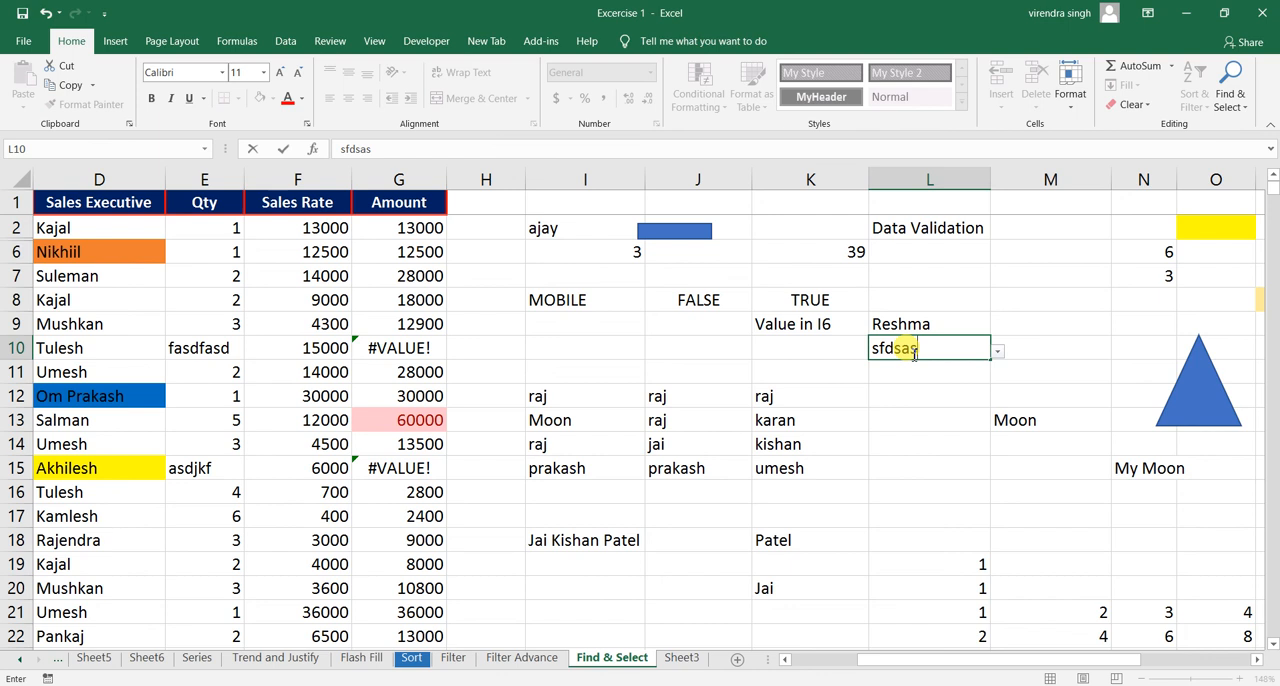
key(Return)
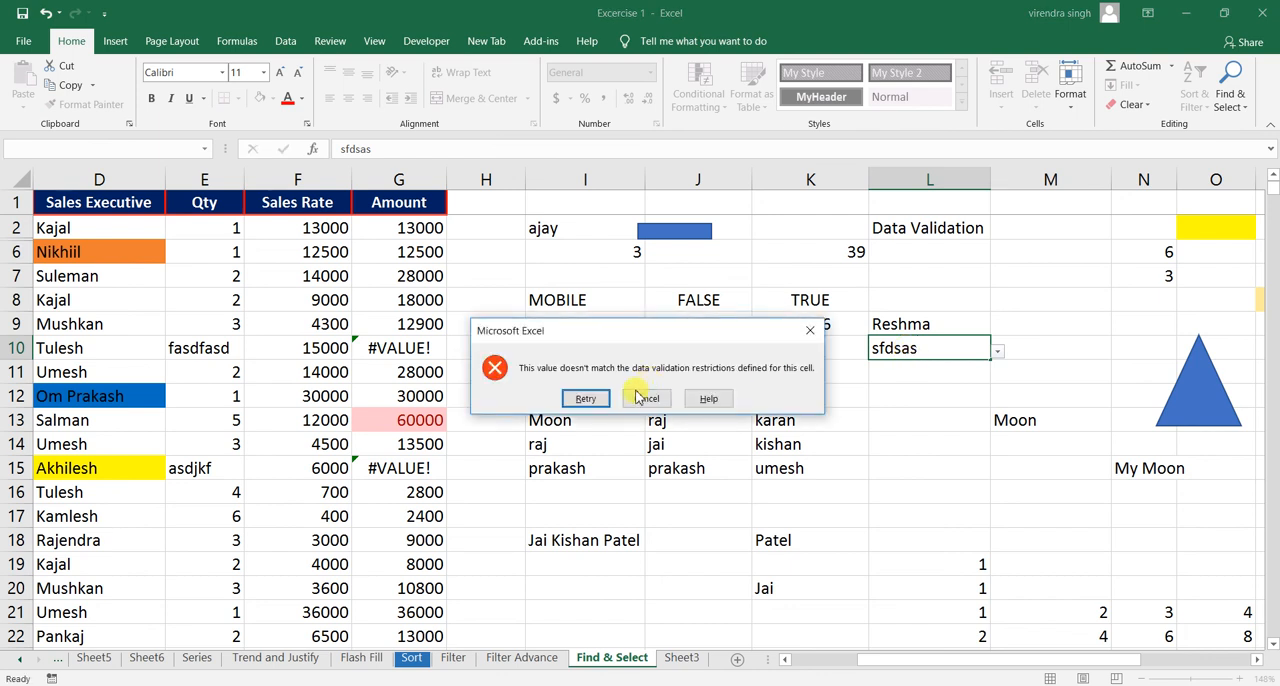
click(644, 398)
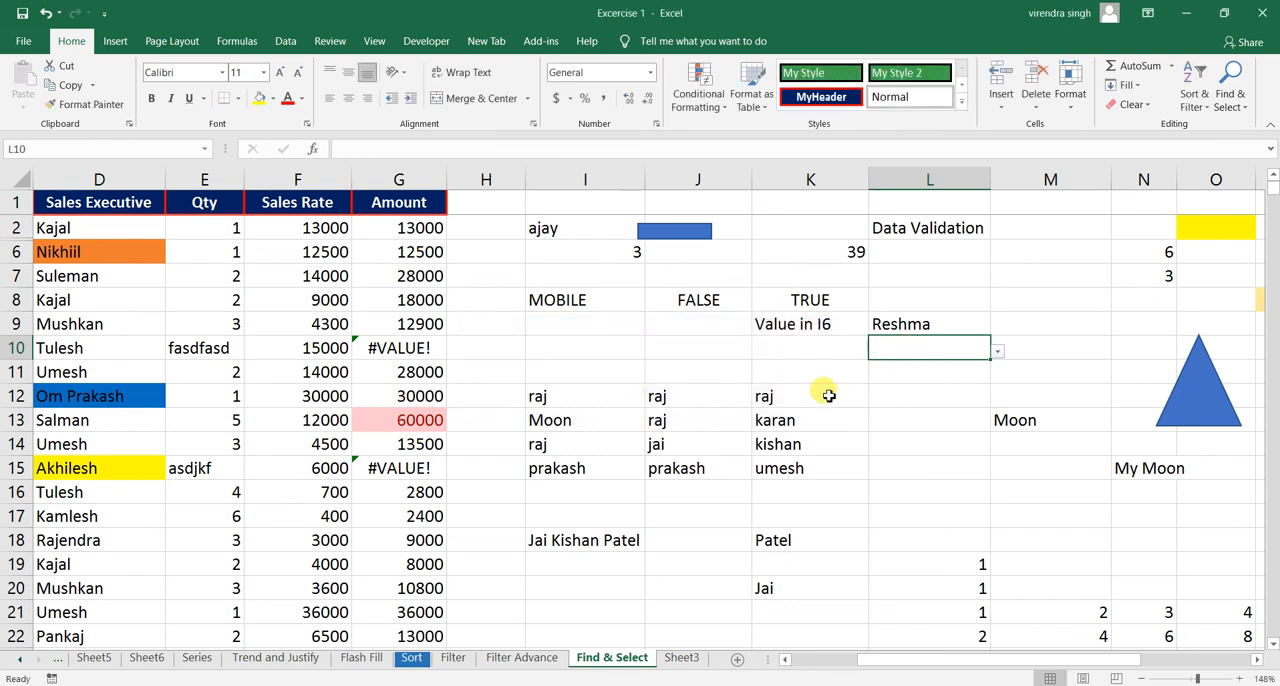
- Select all cells with the same data validation as L8 using Go To Special
click(921, 299)
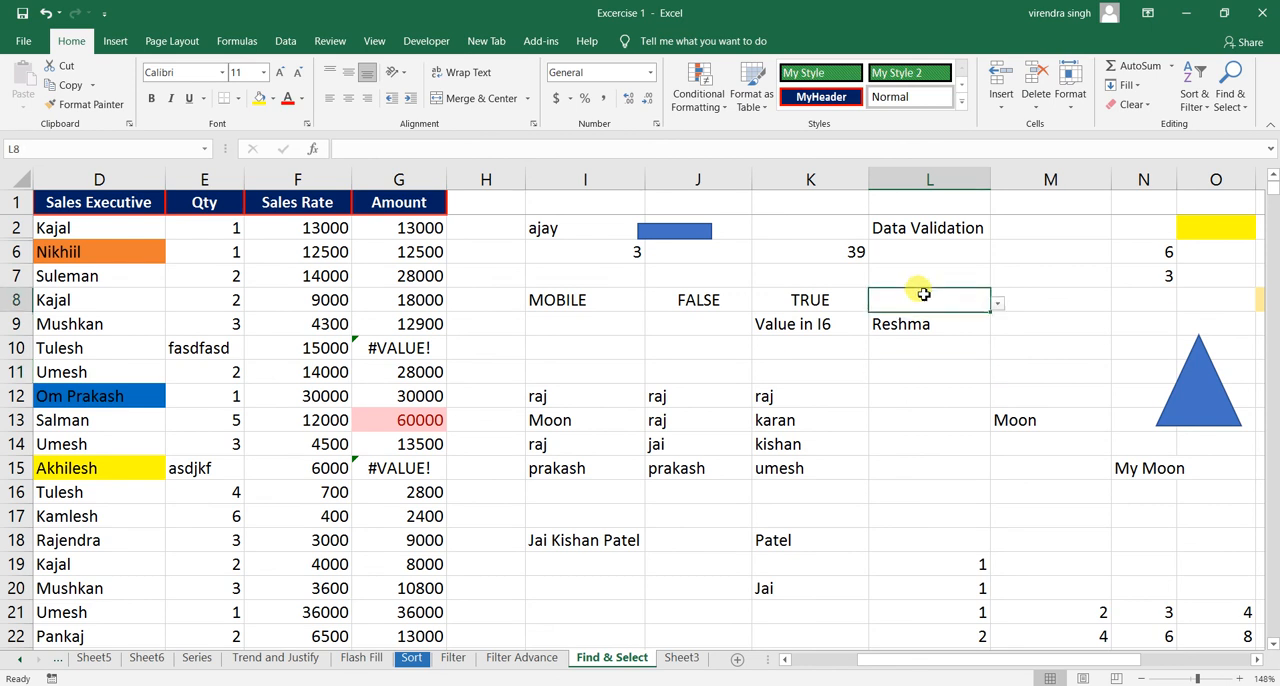
click(1229, 95)
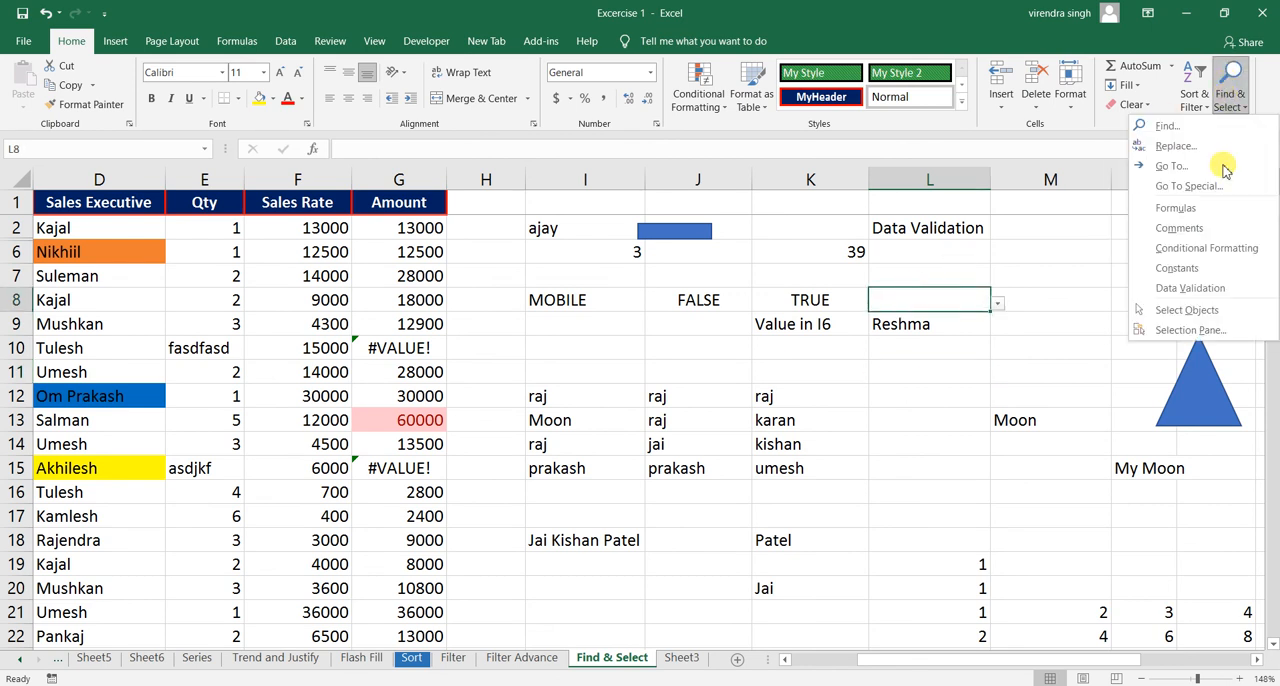
click(1192, 186)
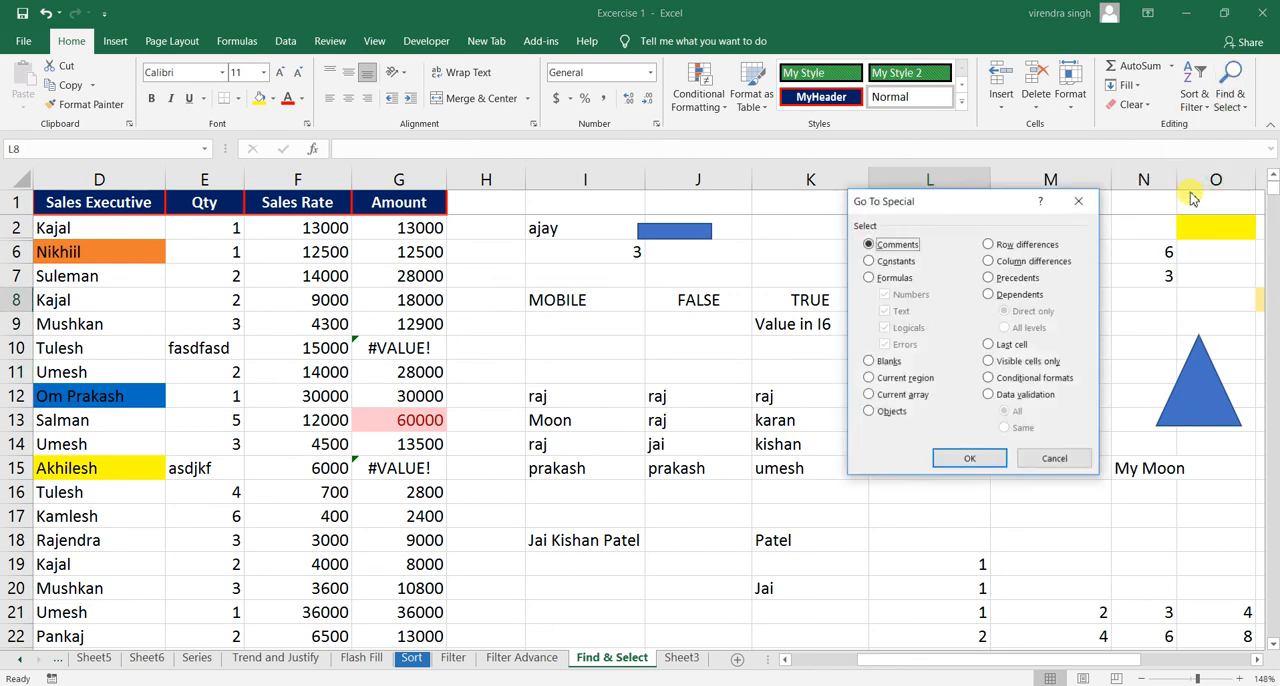
click(1010, 396)
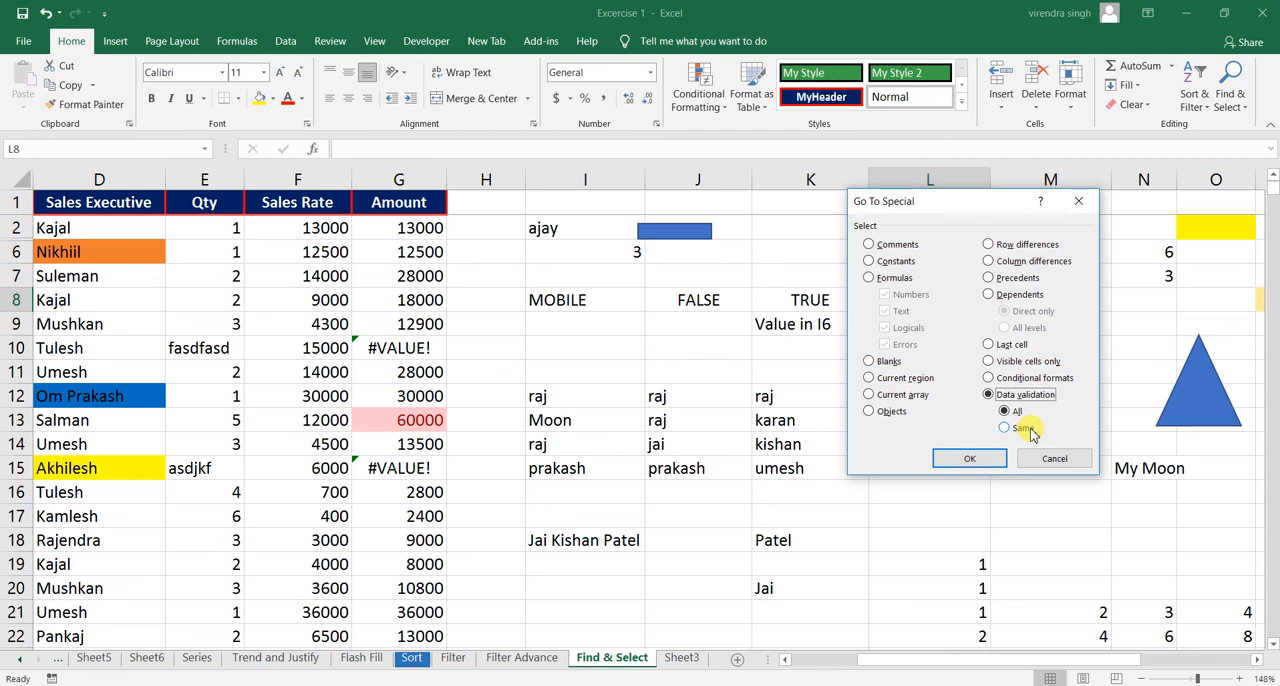
click(1022, 428)
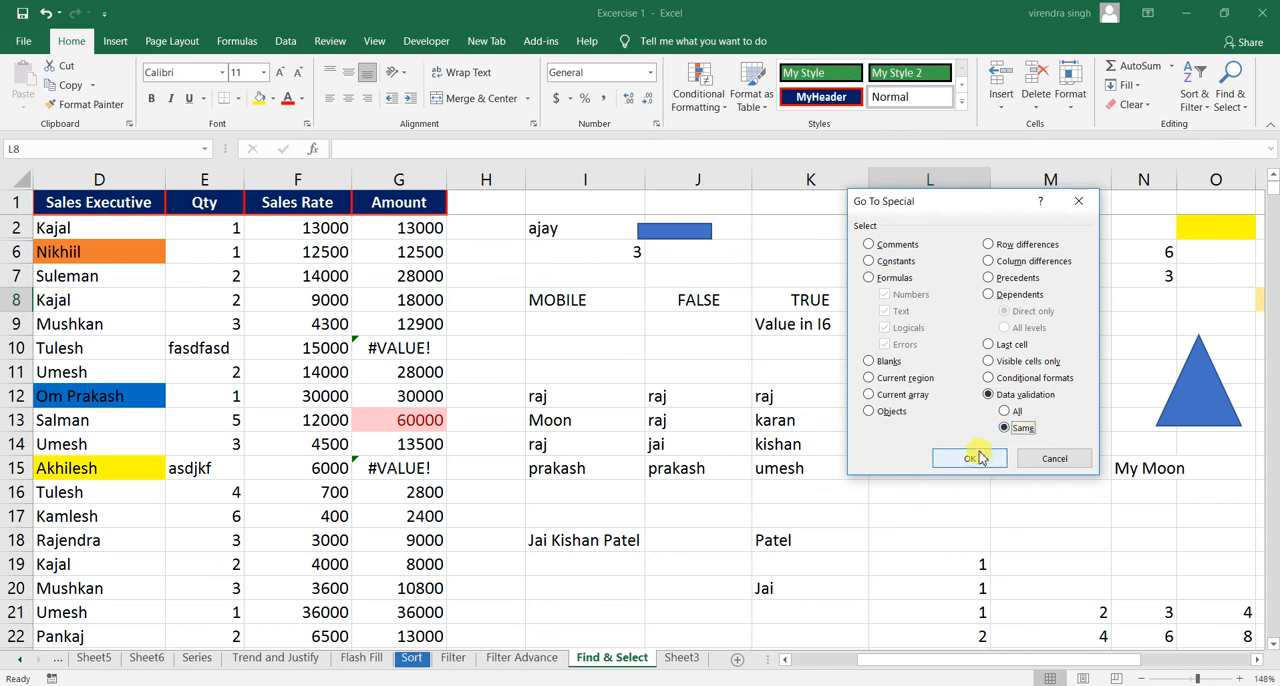
drag(955, 210, 590, 251)
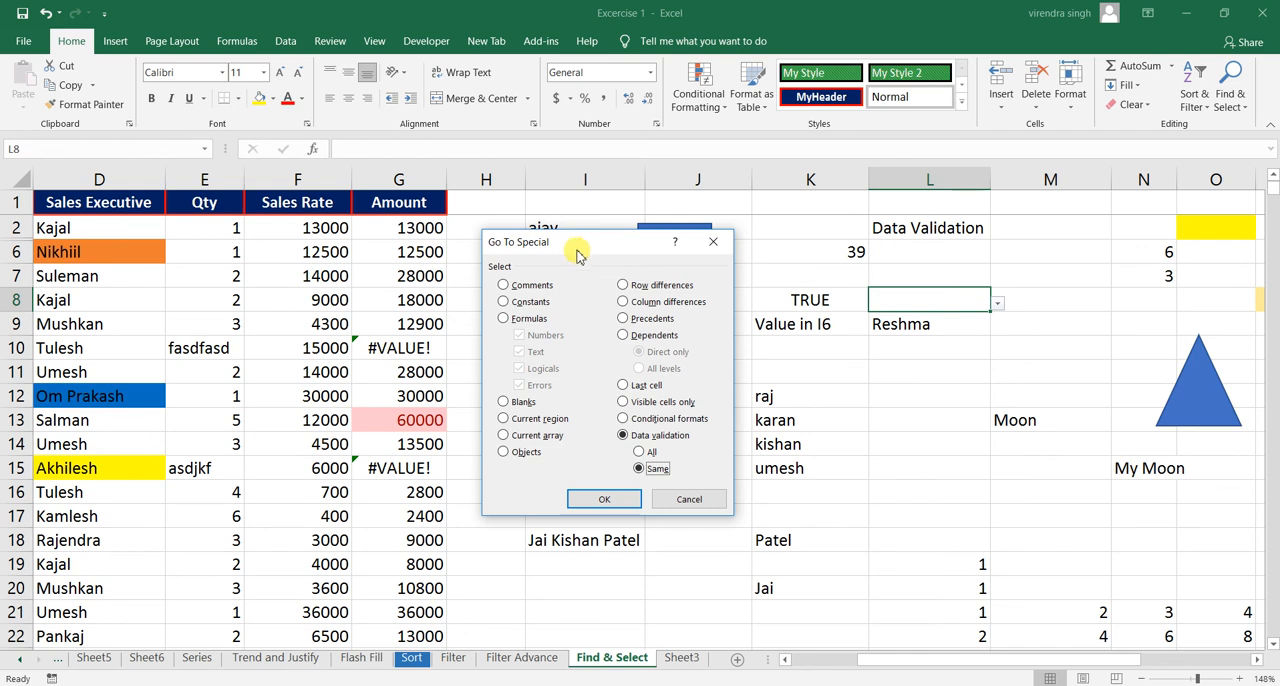
click(596, 499)
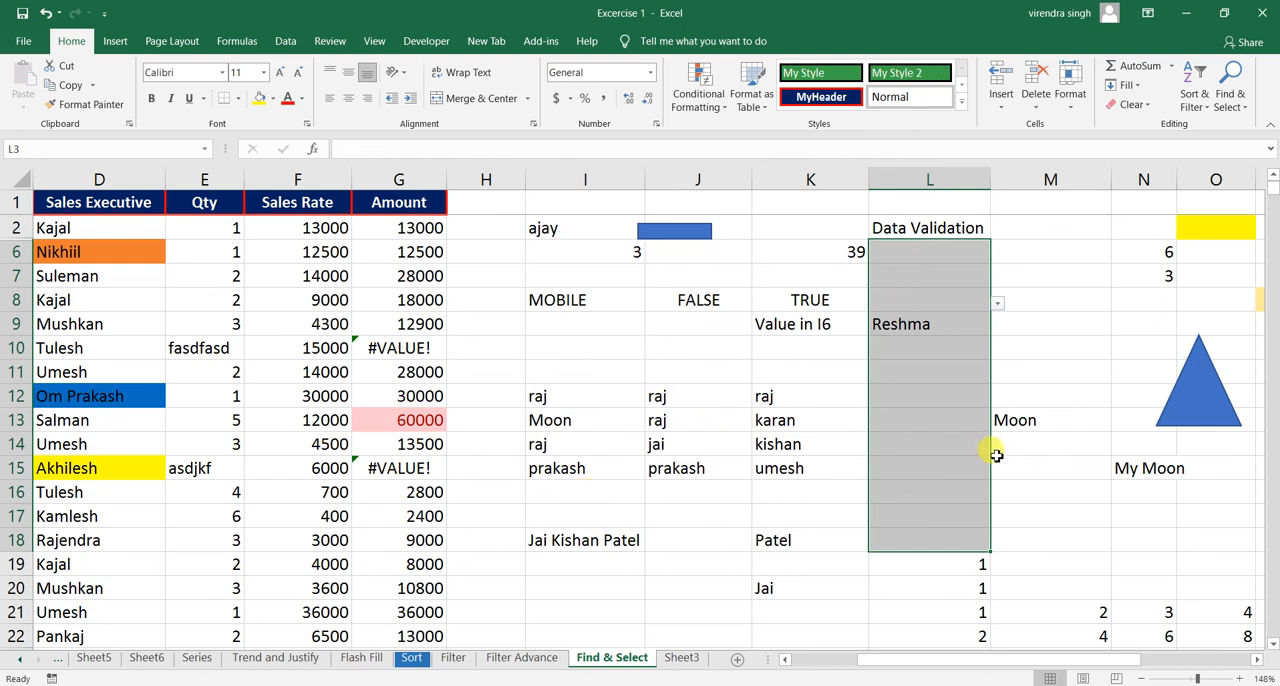
- Search for cells with the same data validation as P8 using Go To Special
drag(1258, 662, 1258, 662)
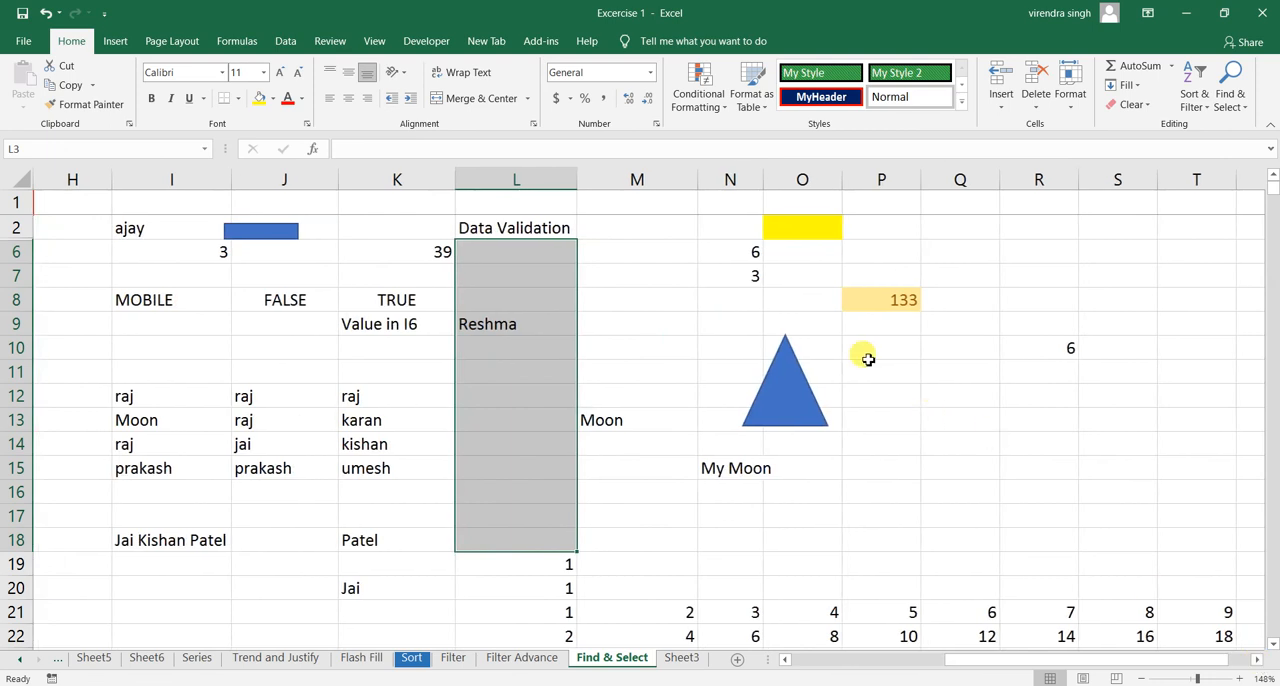
click(895, 297)
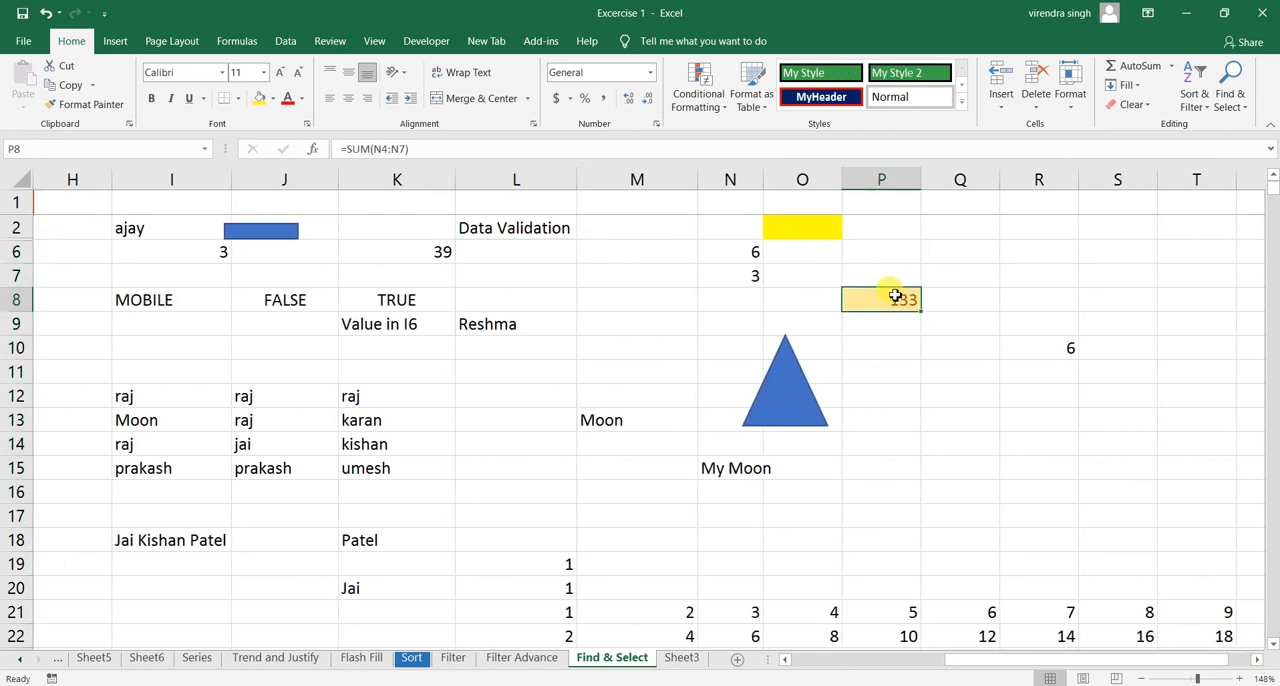
click(1228, 90)
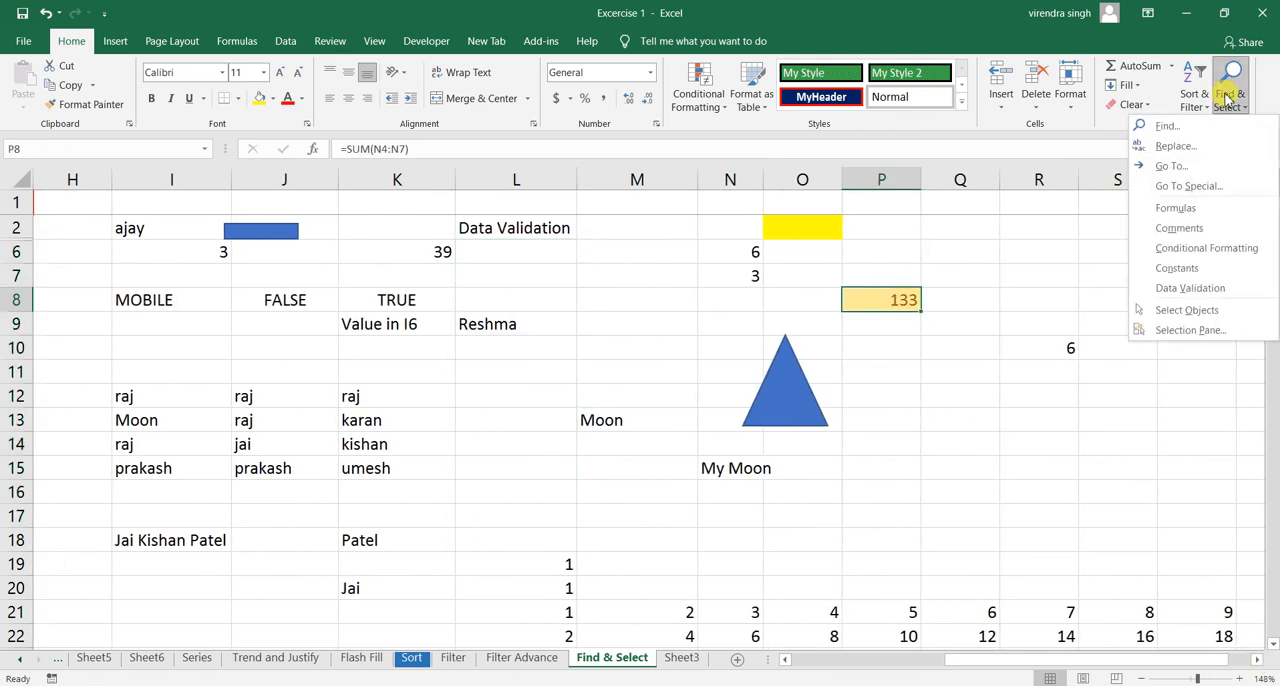
click(1180, 186)
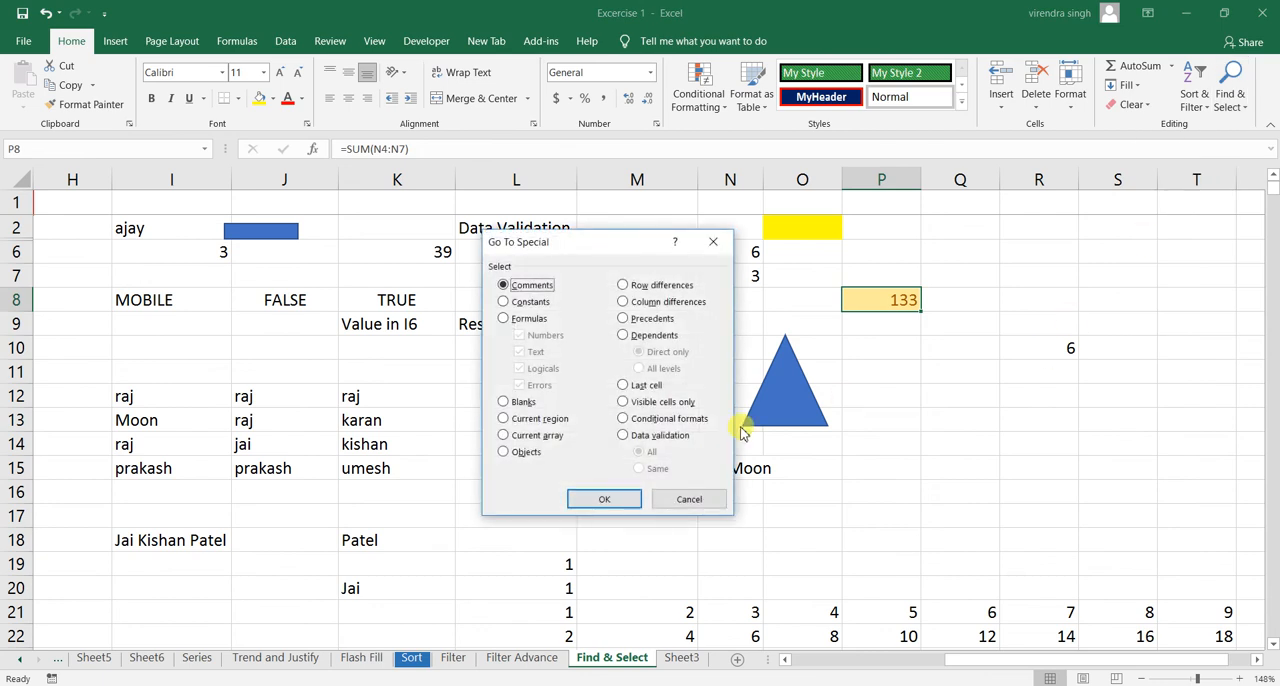
click(655, 436)
click(653, 471)
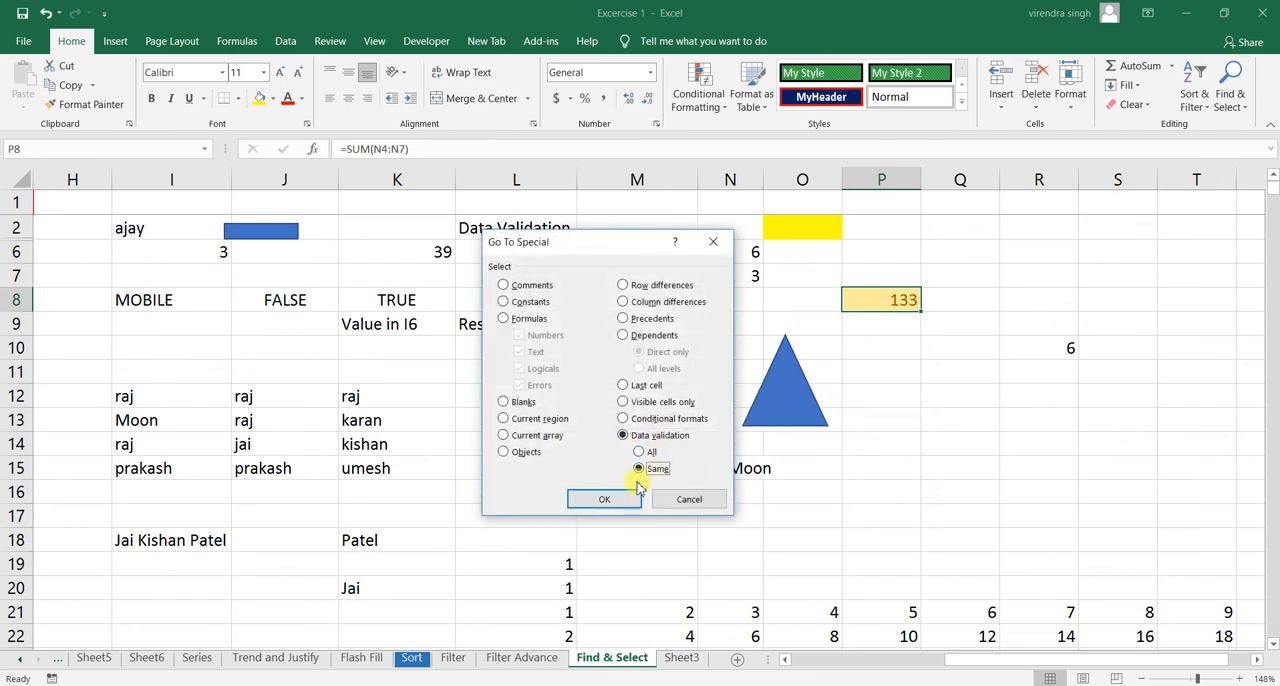
click(620, 499)
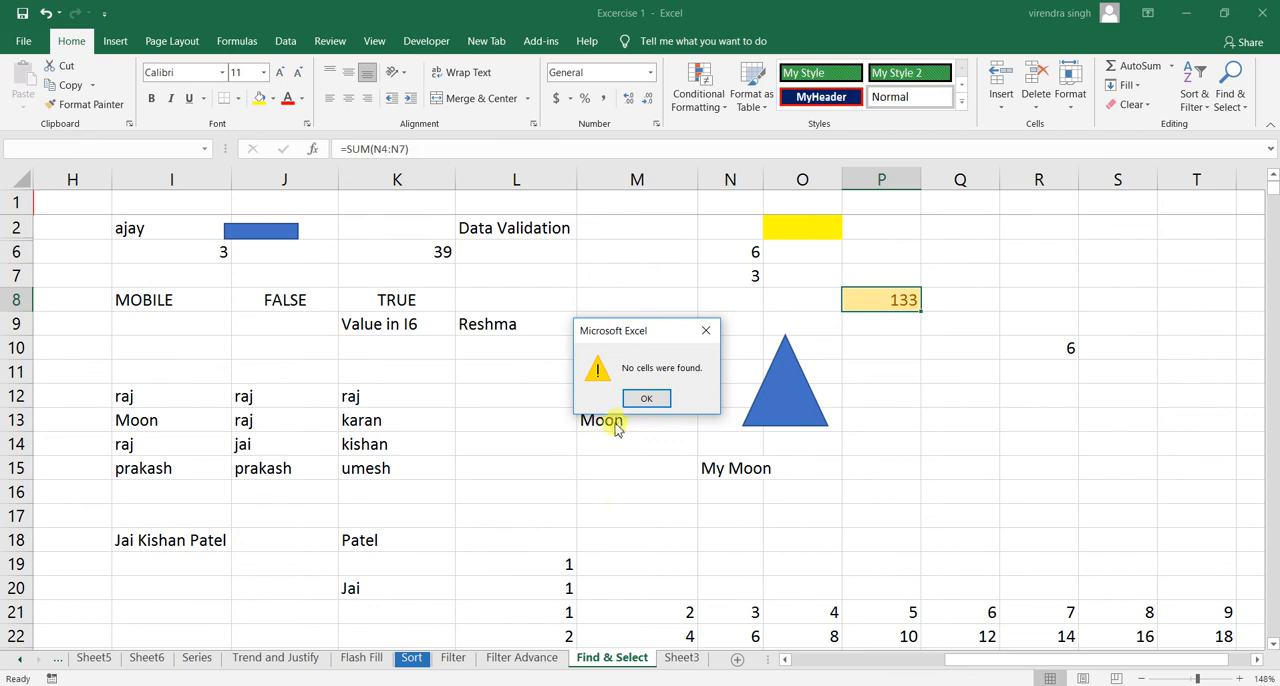
click(646, 395)
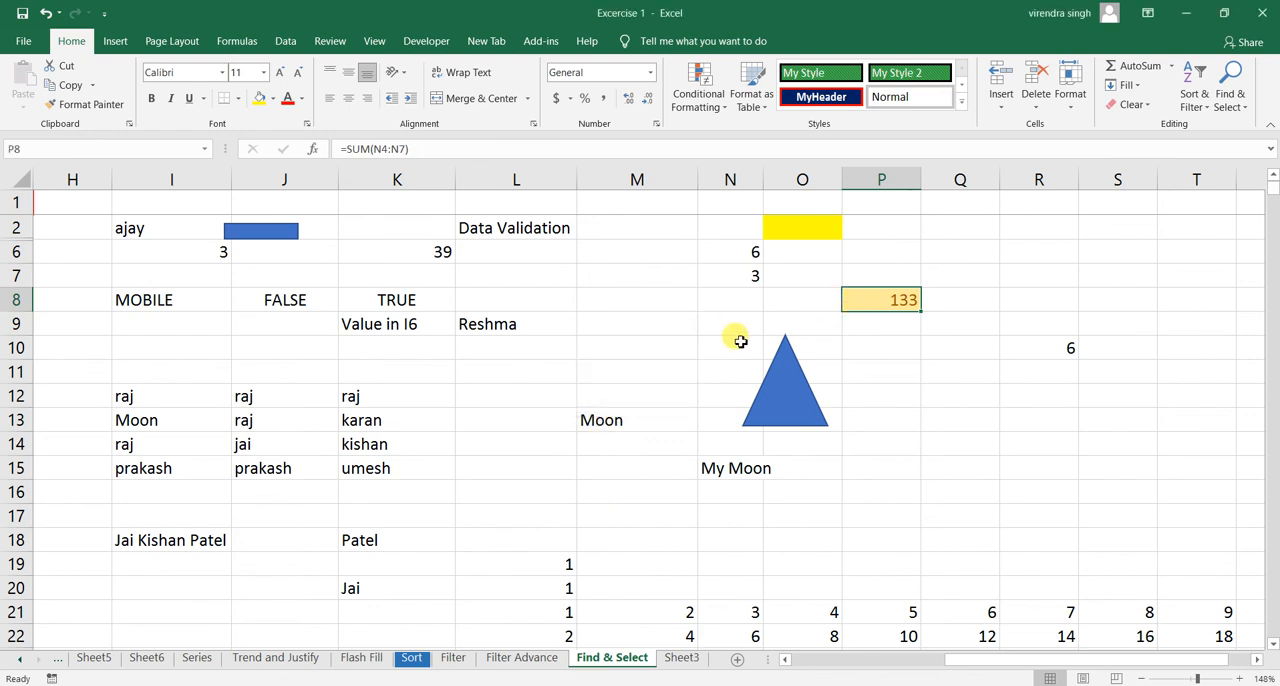
- Display the list of the sheet's objects in the Selection Pane and close it again
click(1228, 102)
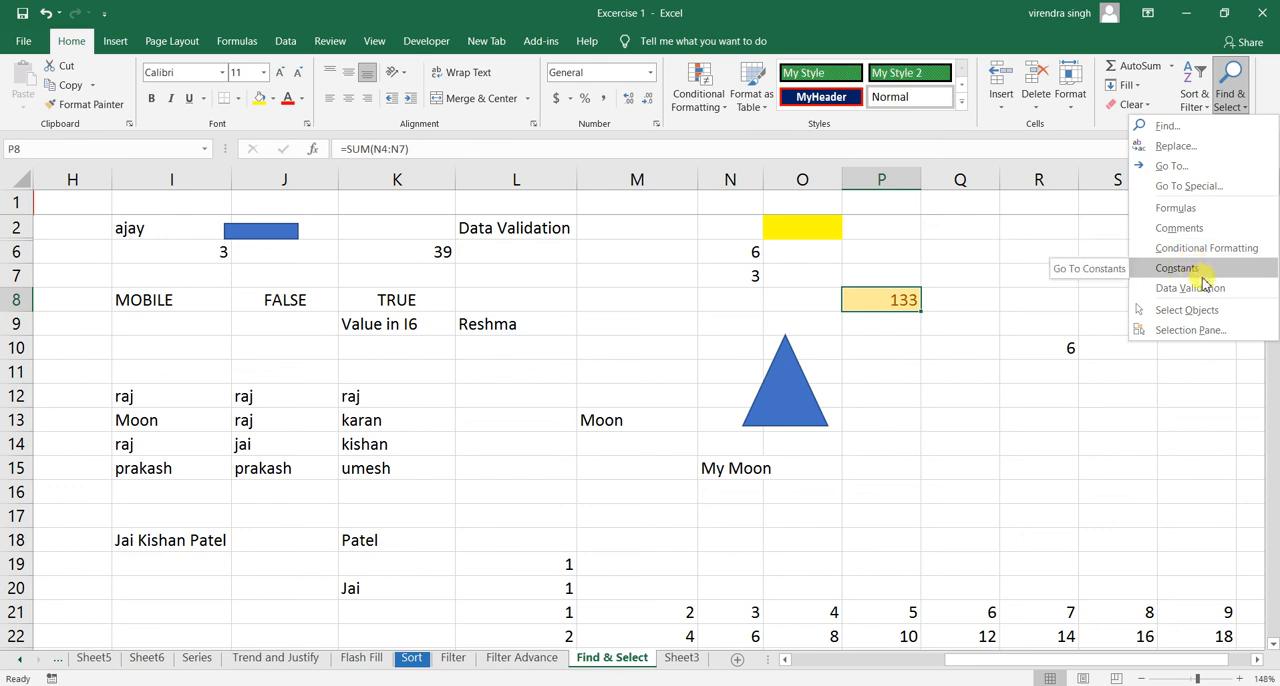
click(1195, 332)
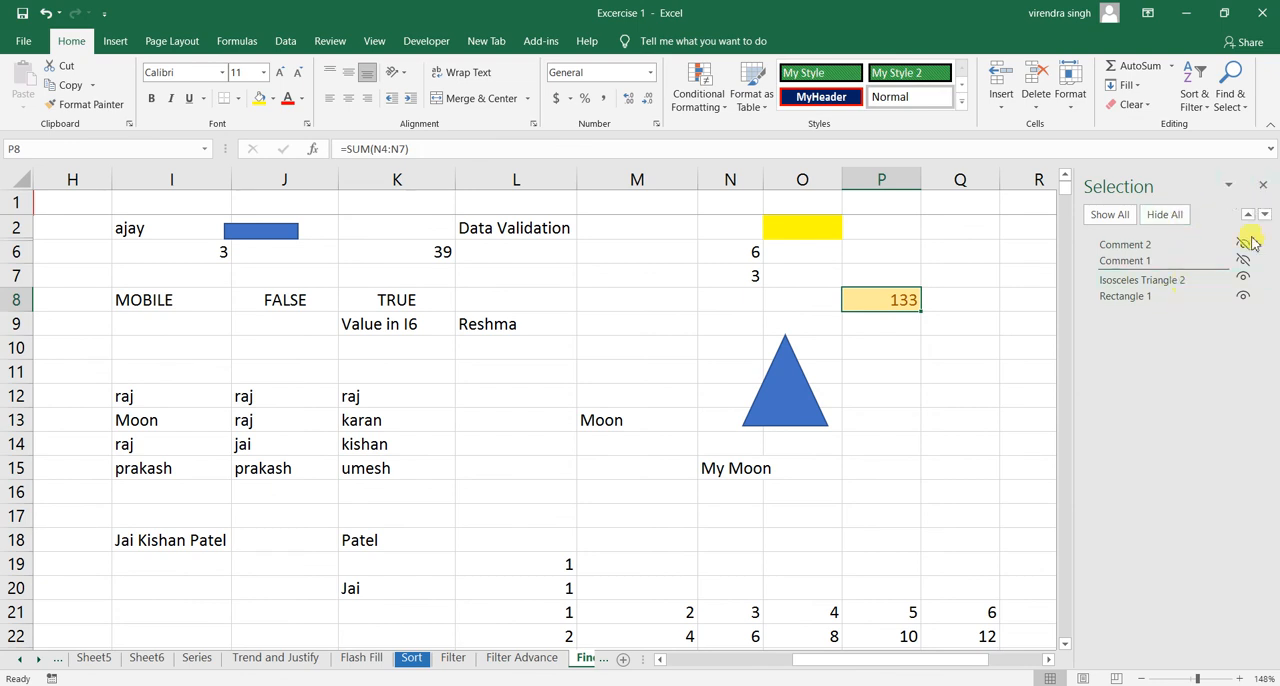
click(1265, 190)
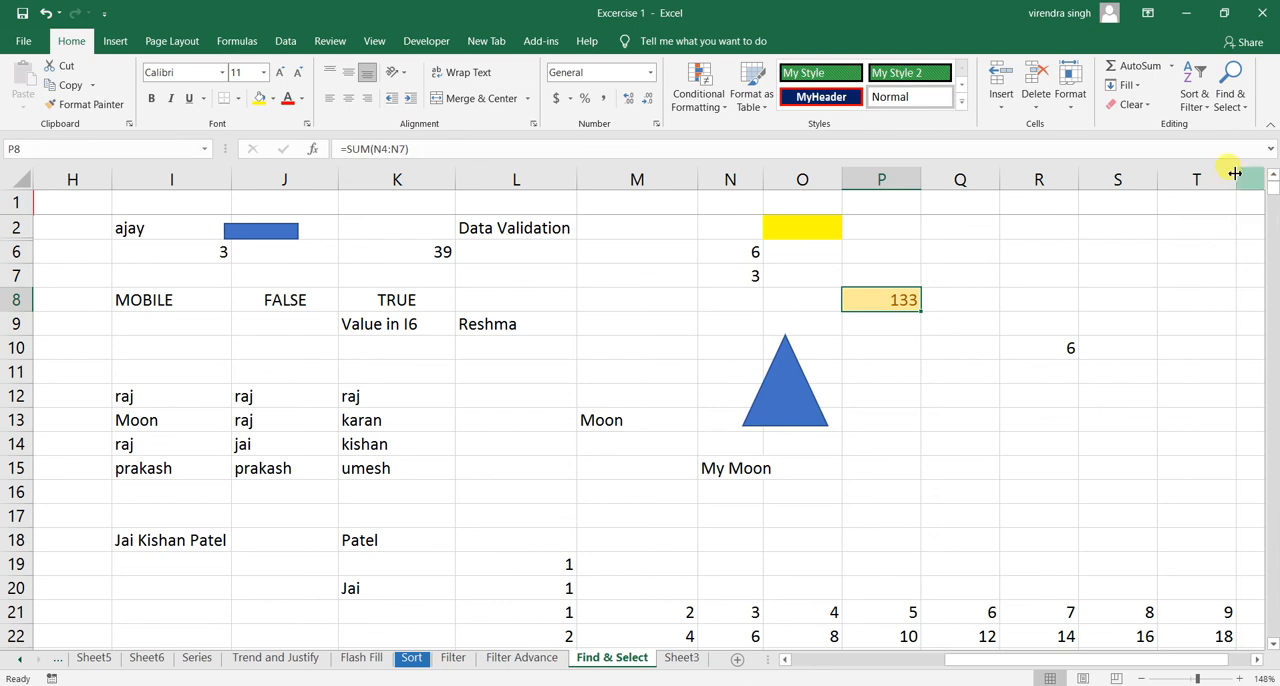
click(1240, 100)
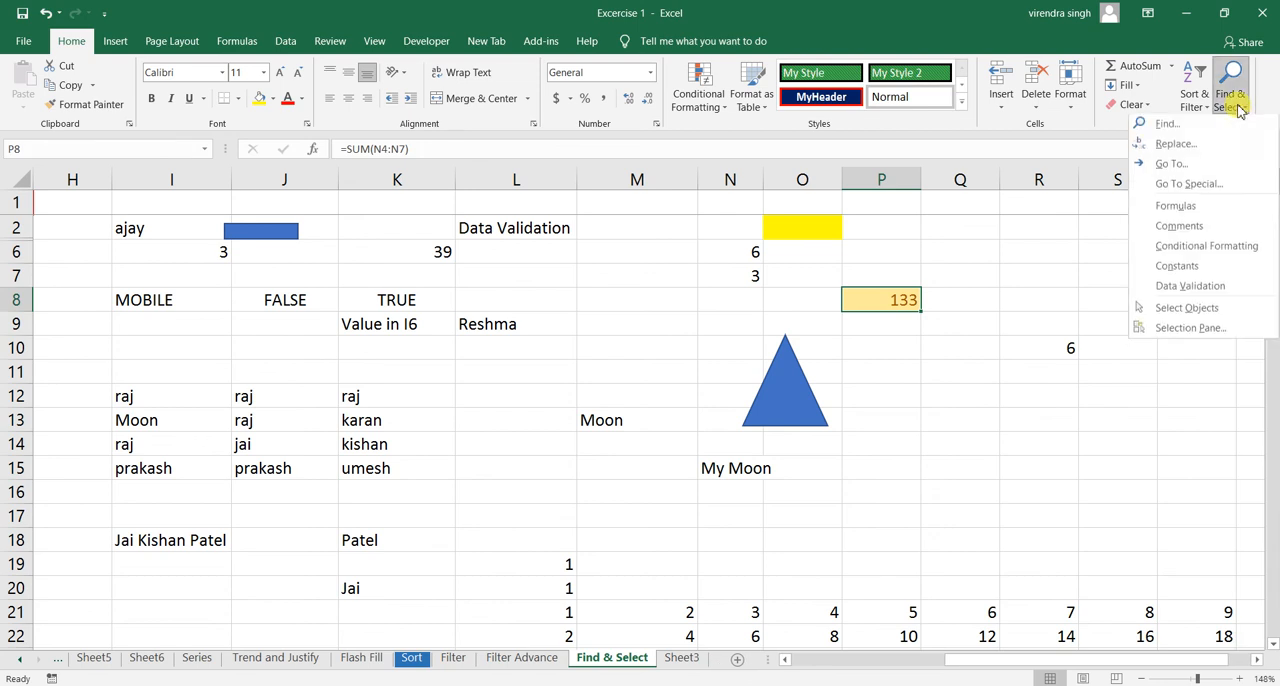
click(1200, 190)
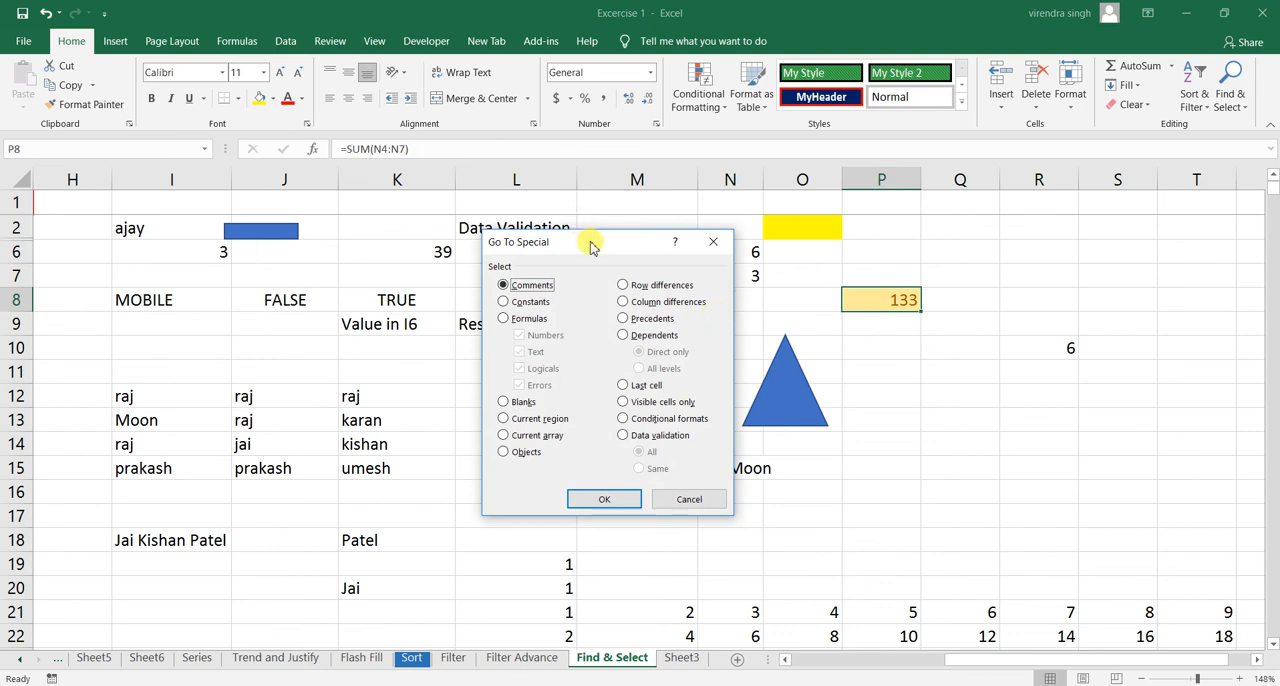
drag(594, 248, 529, 247)
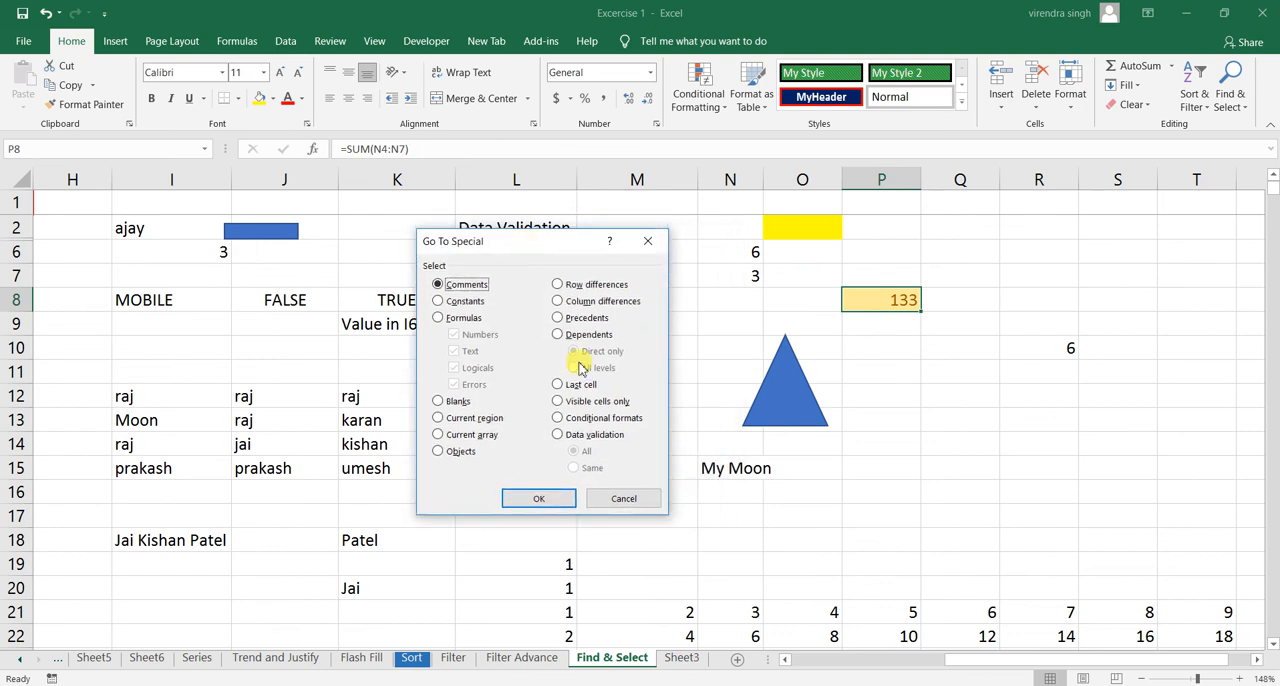
click(624, 500)
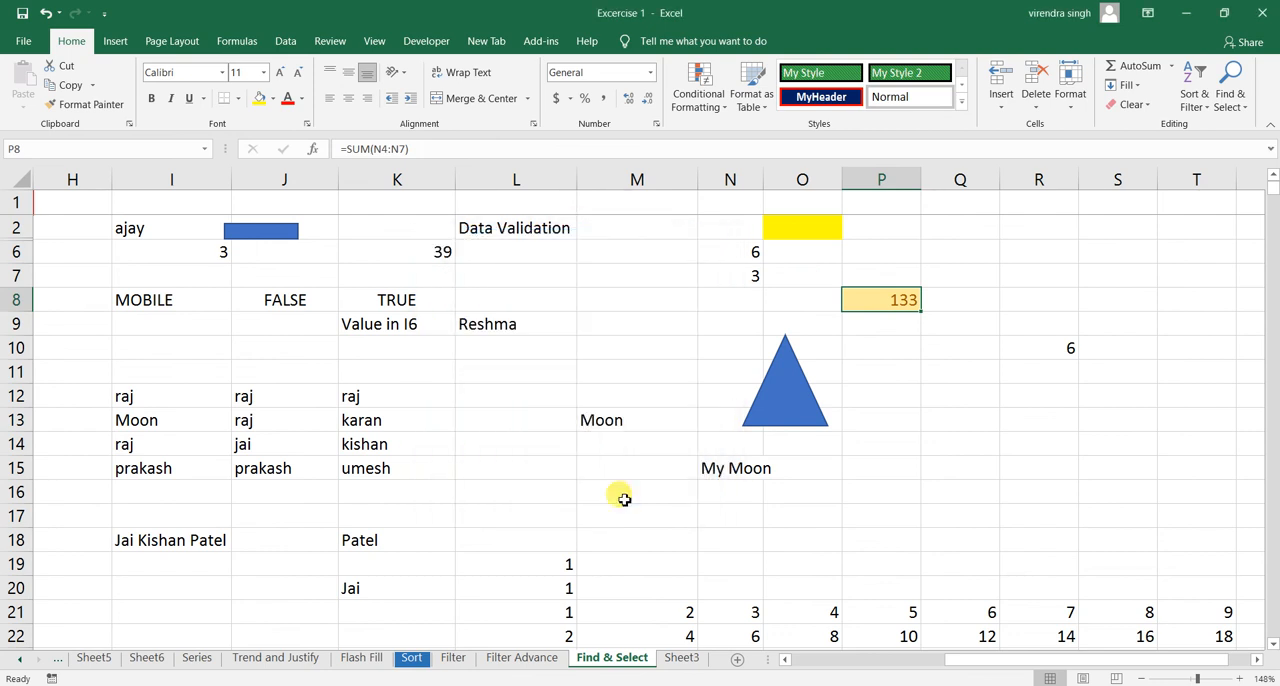